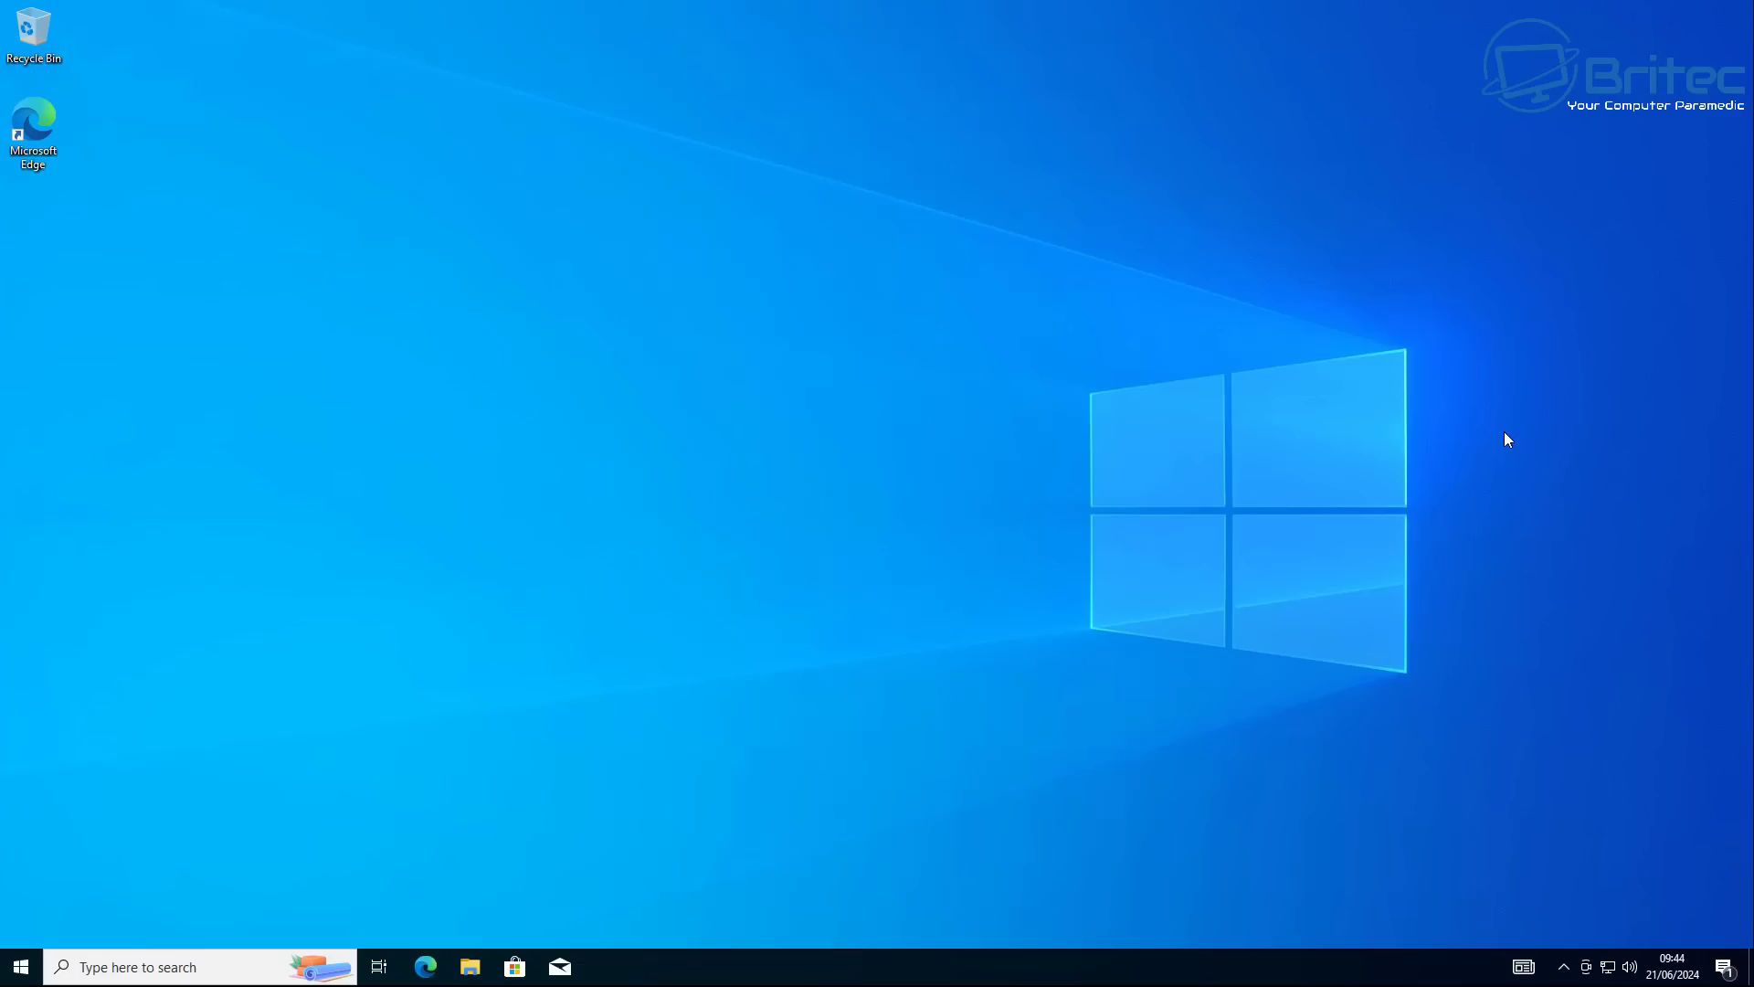
Open the Windows Update settings and review the optional driver updates on offer
{"action": "left_click", "coordinate": [20, 966]}
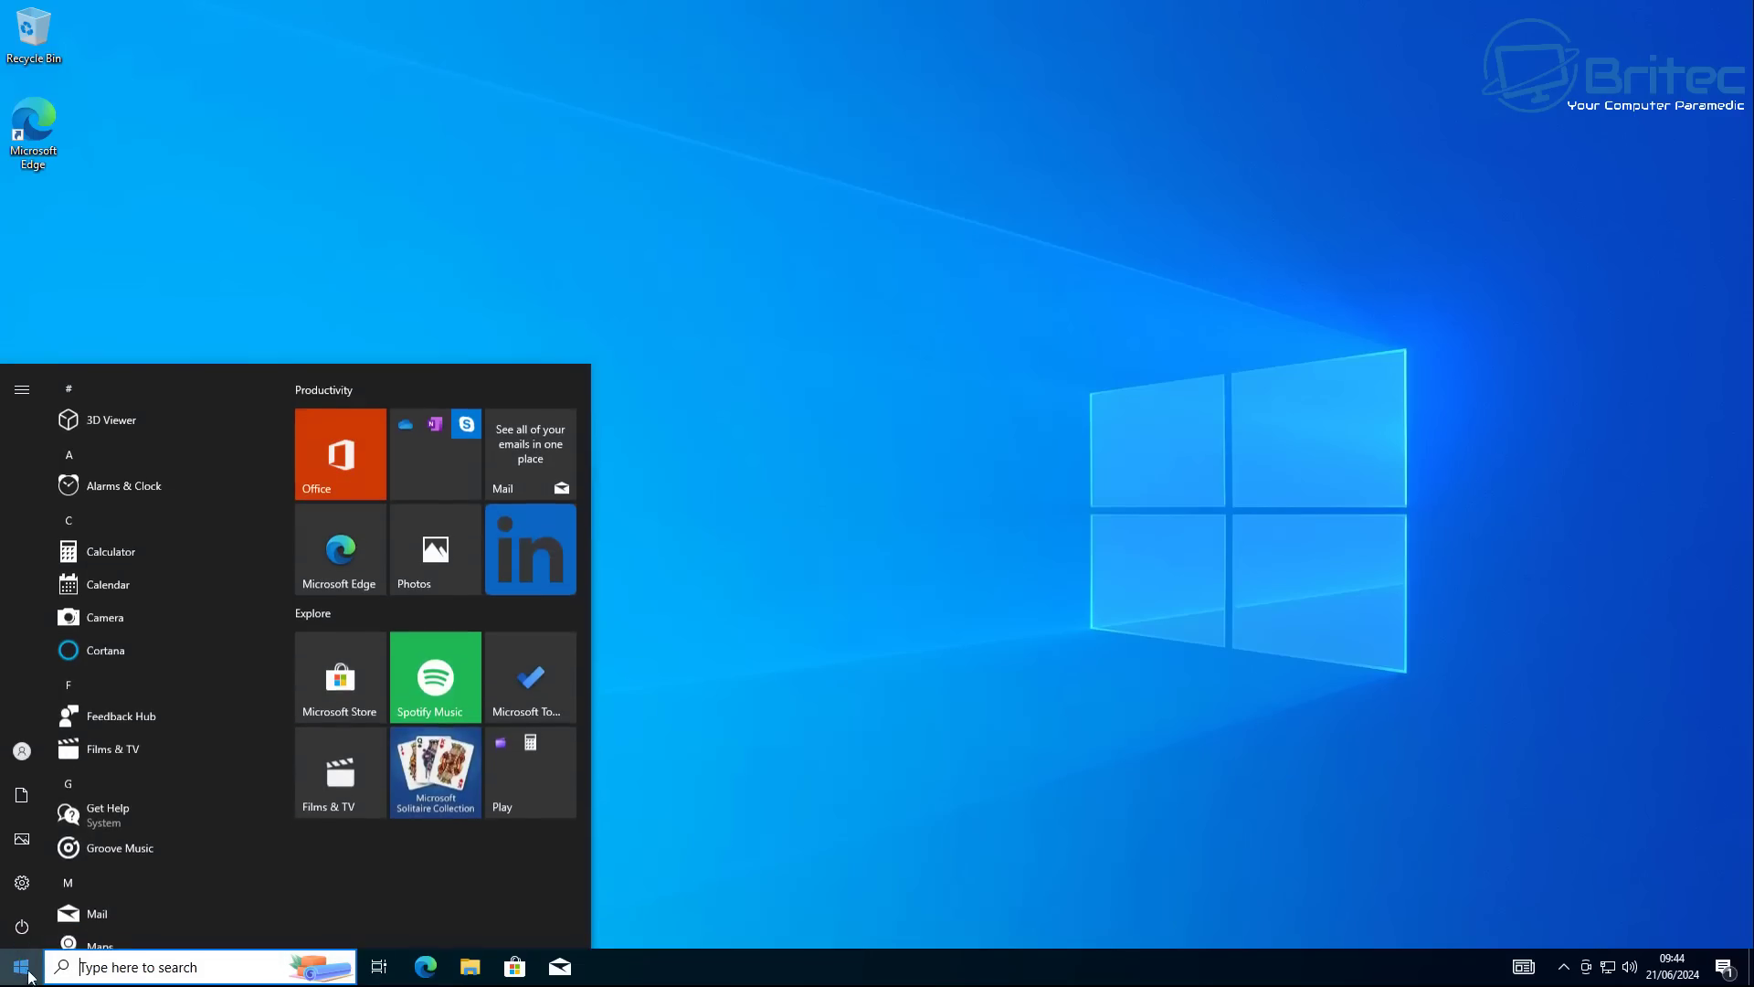
{"action": "left_click", "coordinate": [25, 879]}
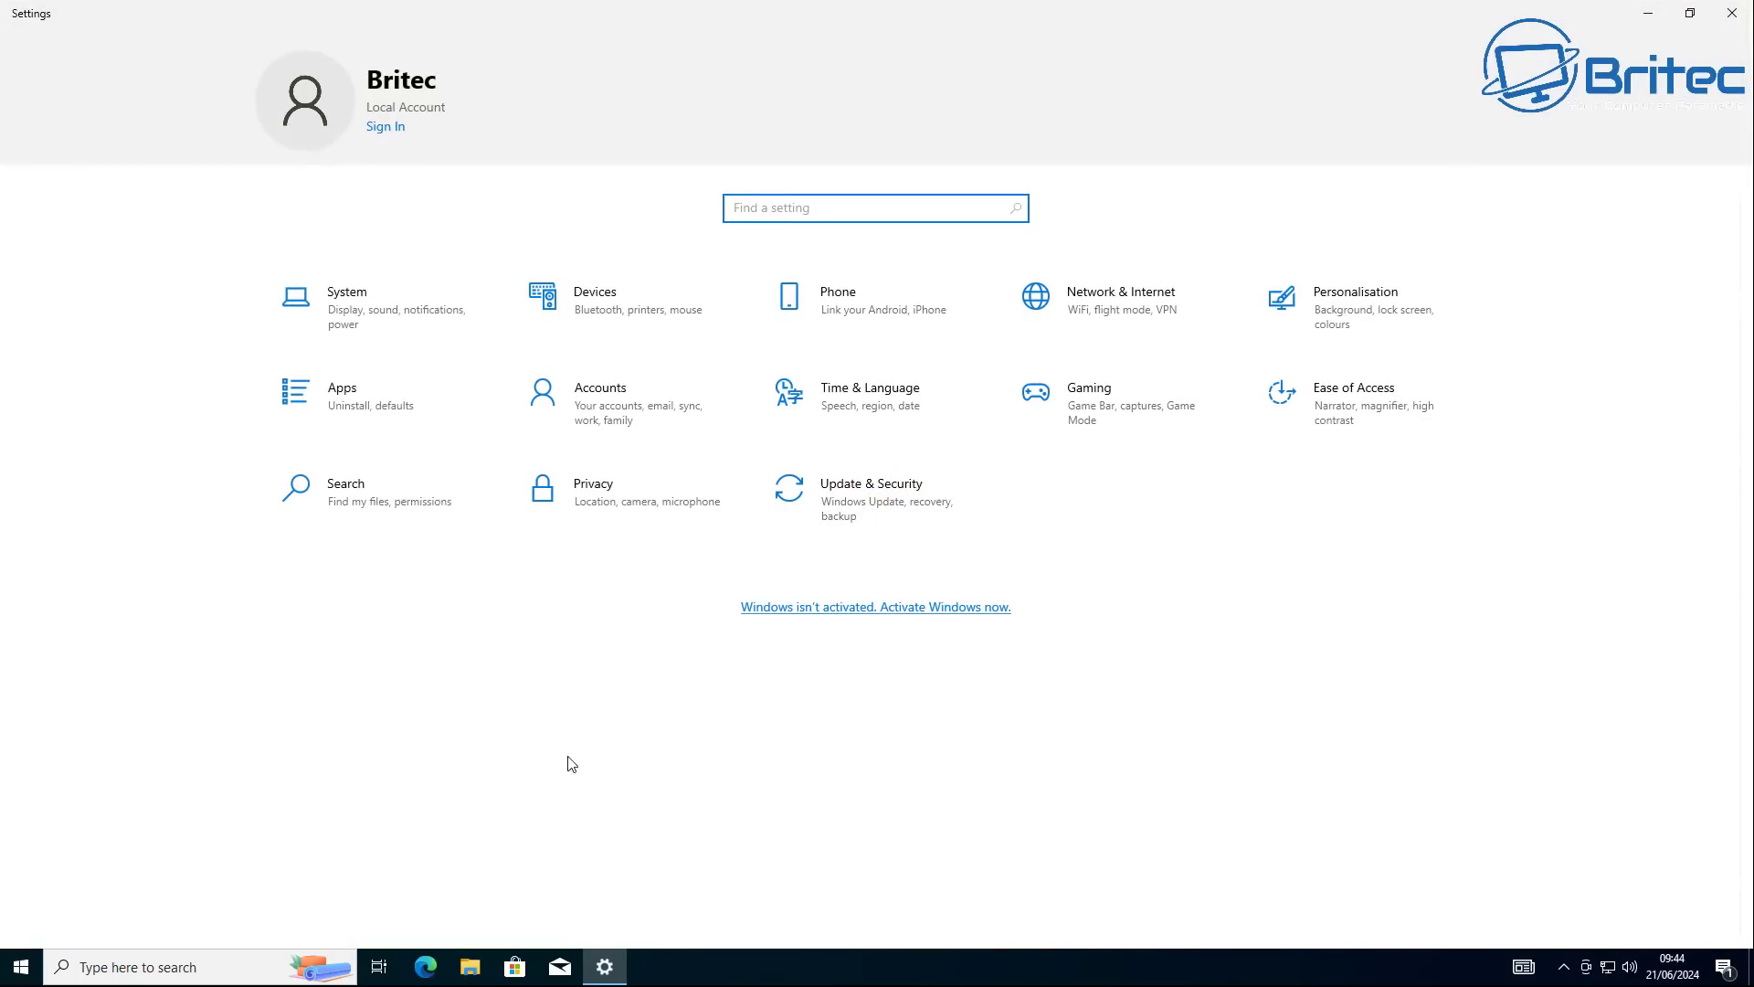
{"action": "left_click", "coordinate": [890, 496]}
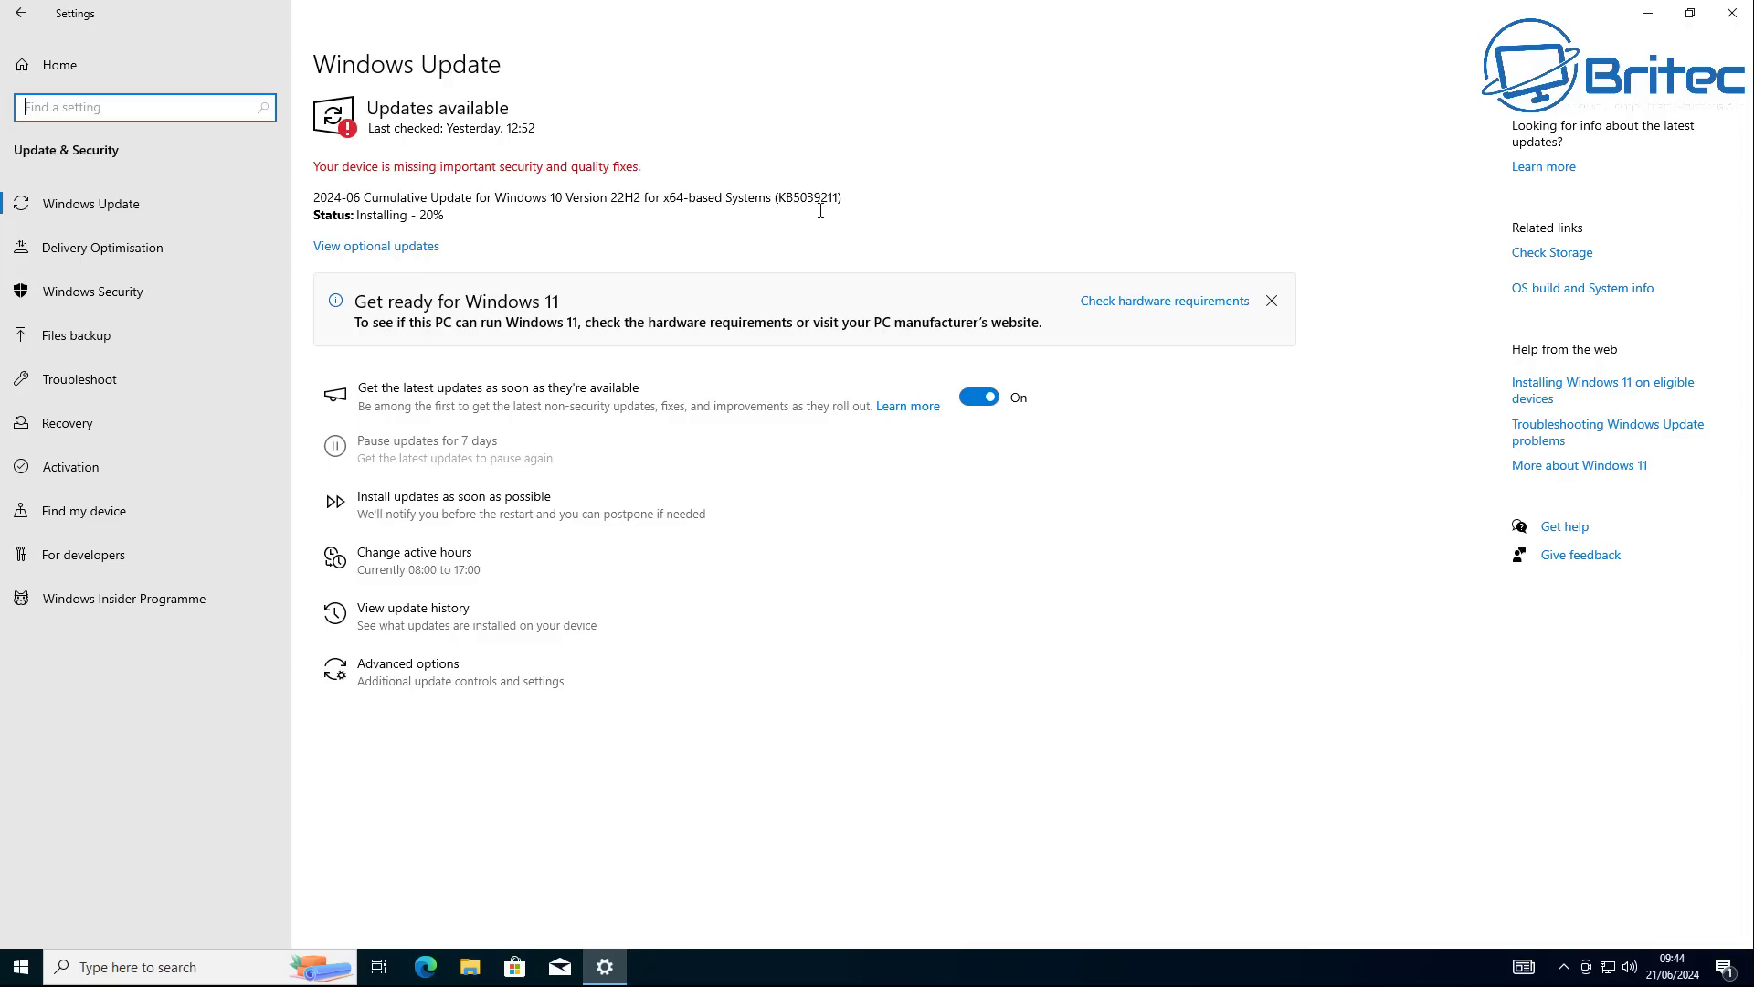
{"action": "left_click", "coordinate": [379, 247]}
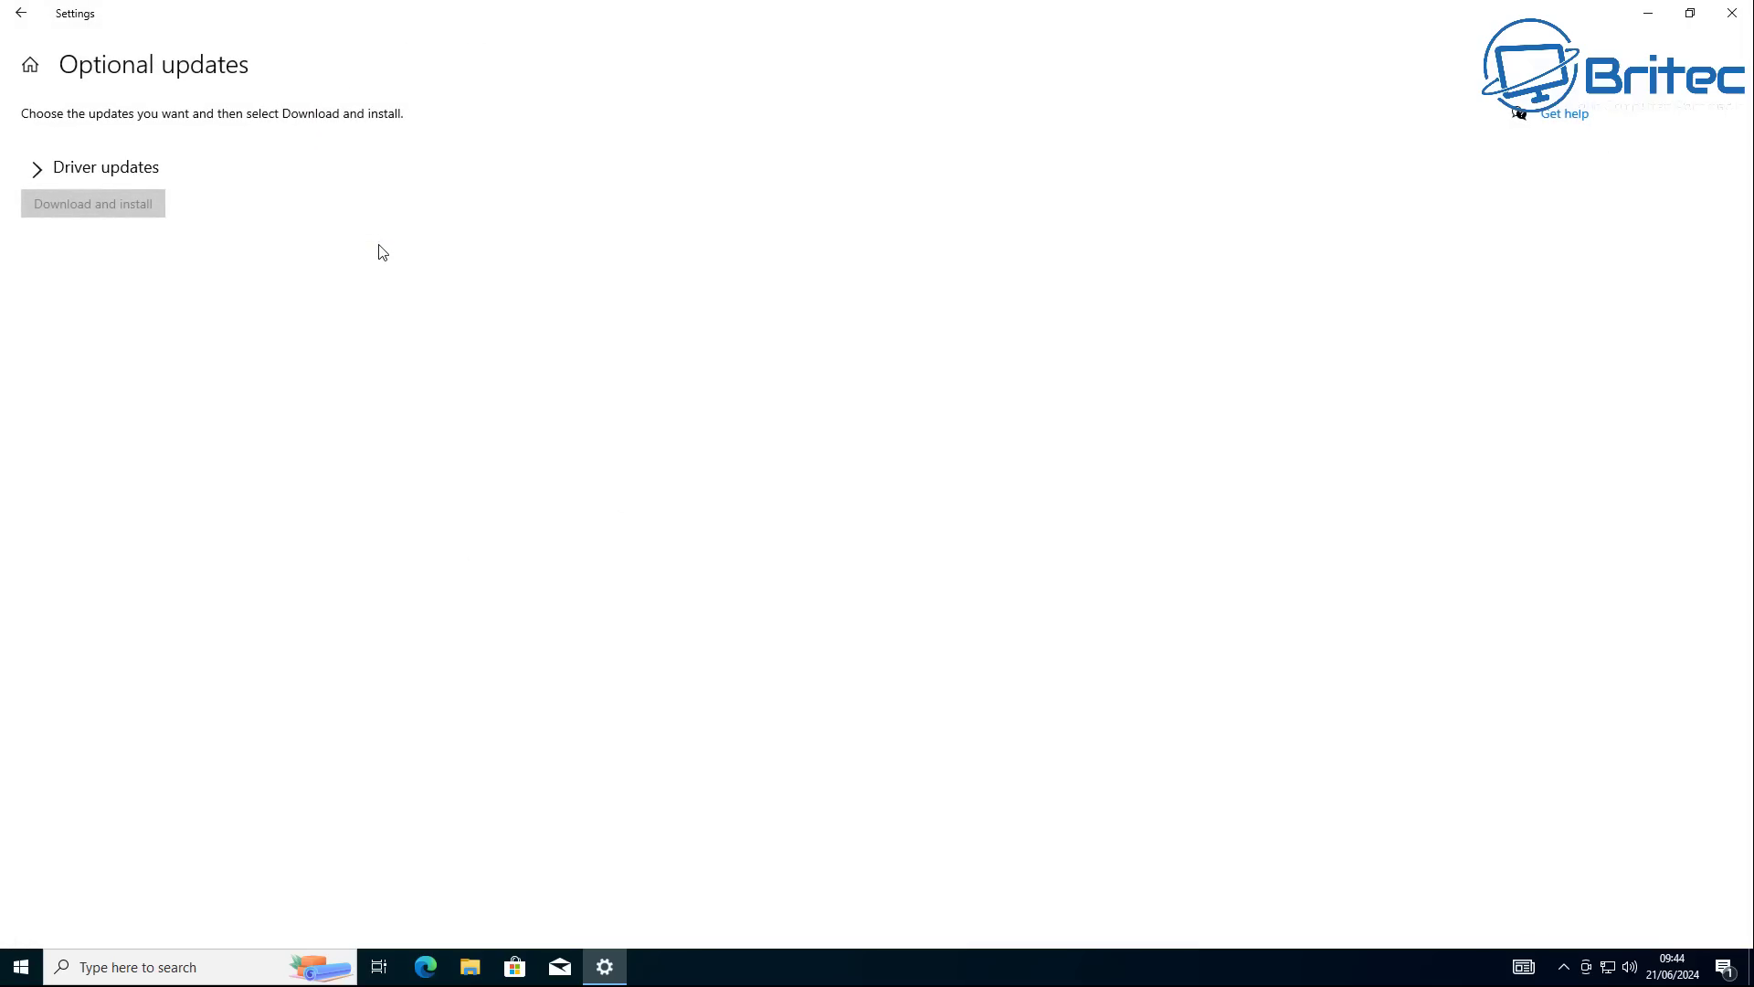
{"action": "left_click", "coordinate": [37, 169]}
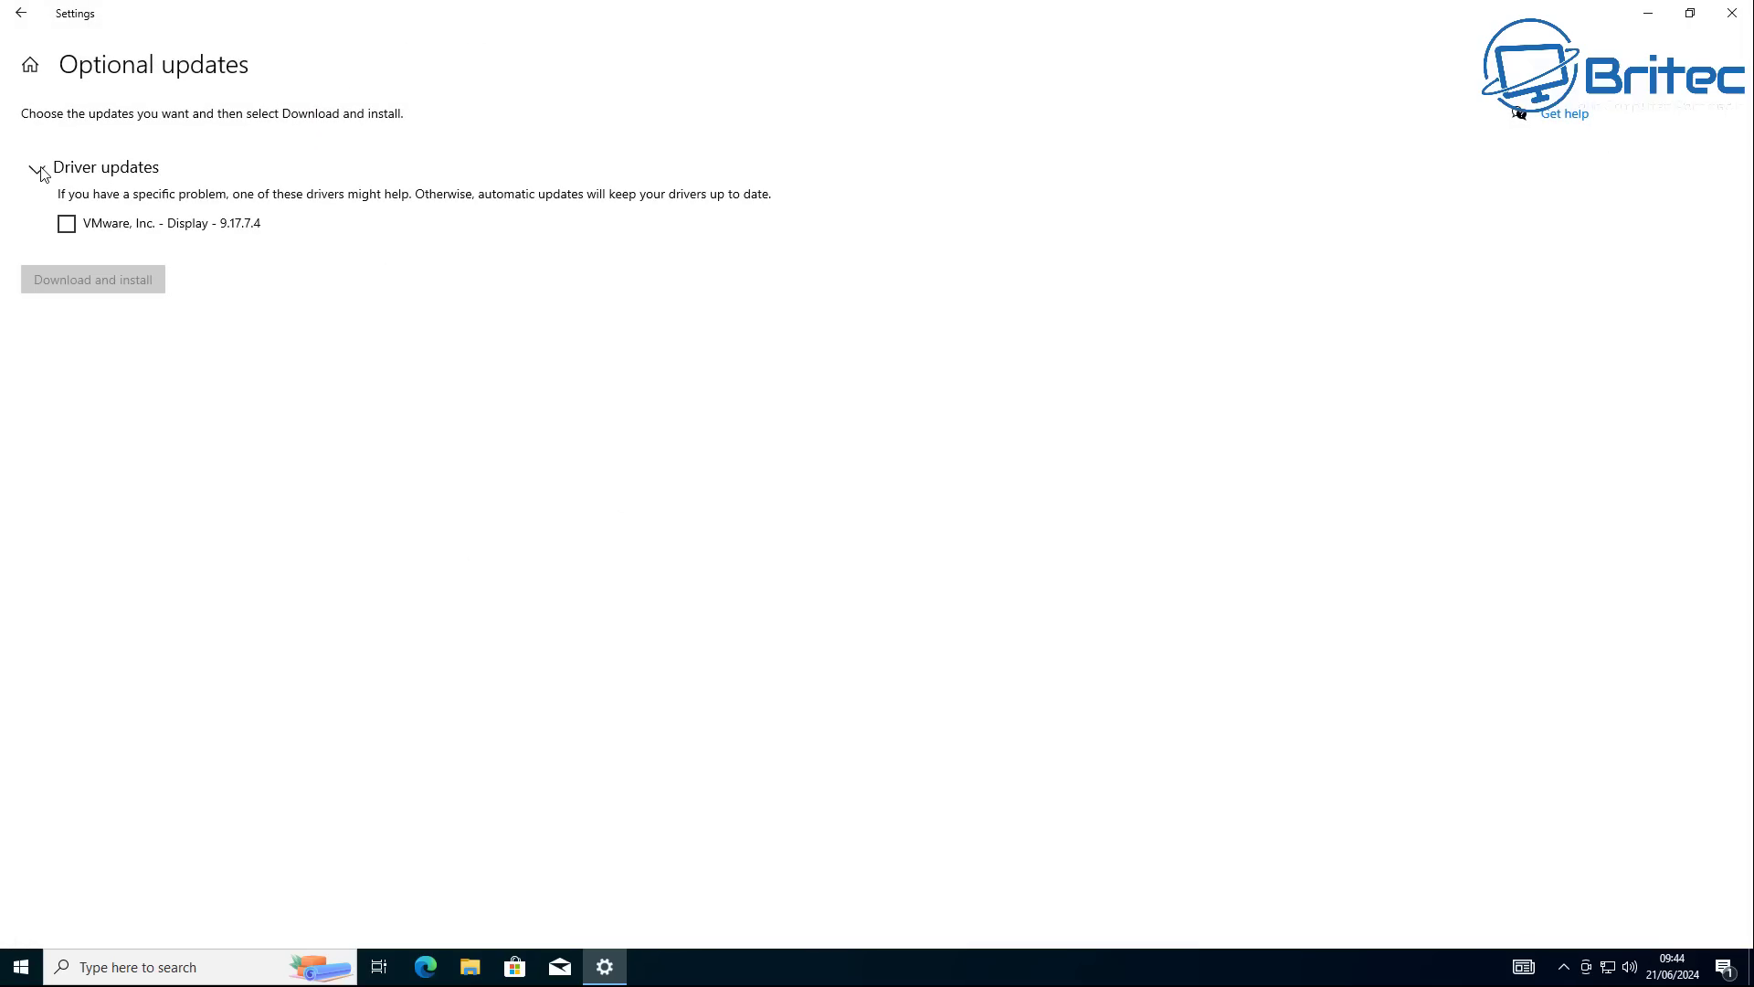
{"action": "left_click", "coordinate": [40, 174]}
{"action": "left_click", "coordinate": [20, 12]}
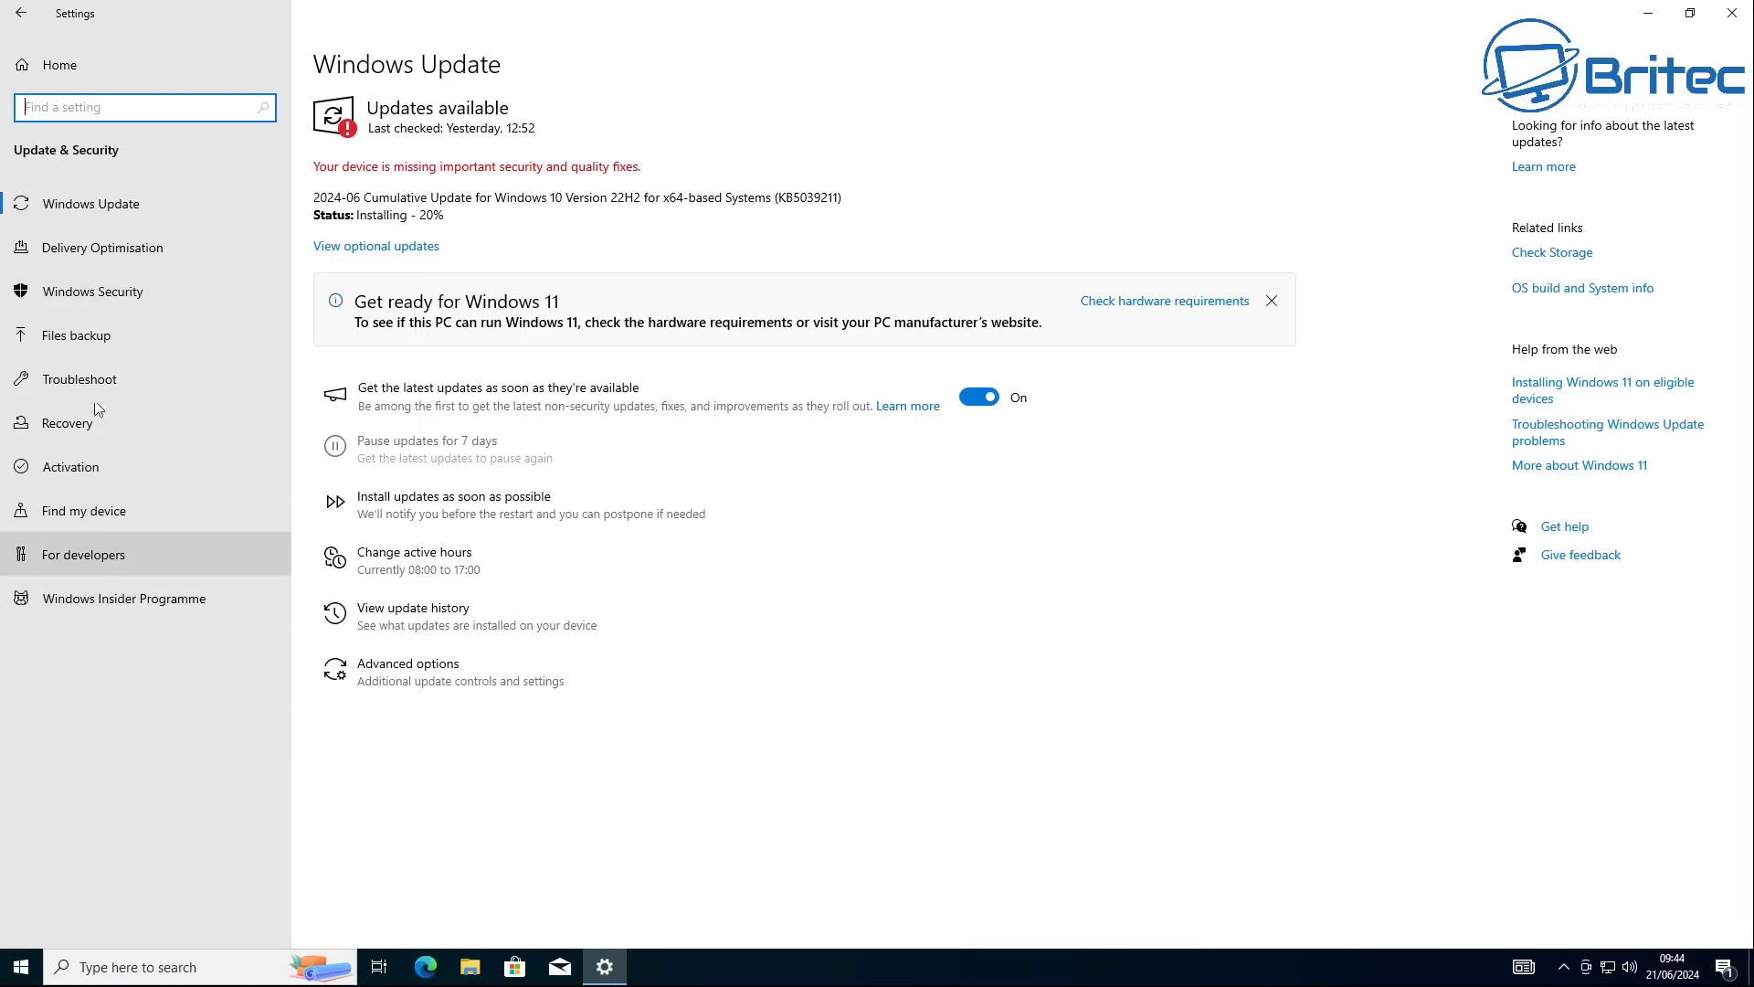
Check the installed Windows version in the system's About information, and close Settings
{"action": "left_click", "coordinate": [20, 13]}
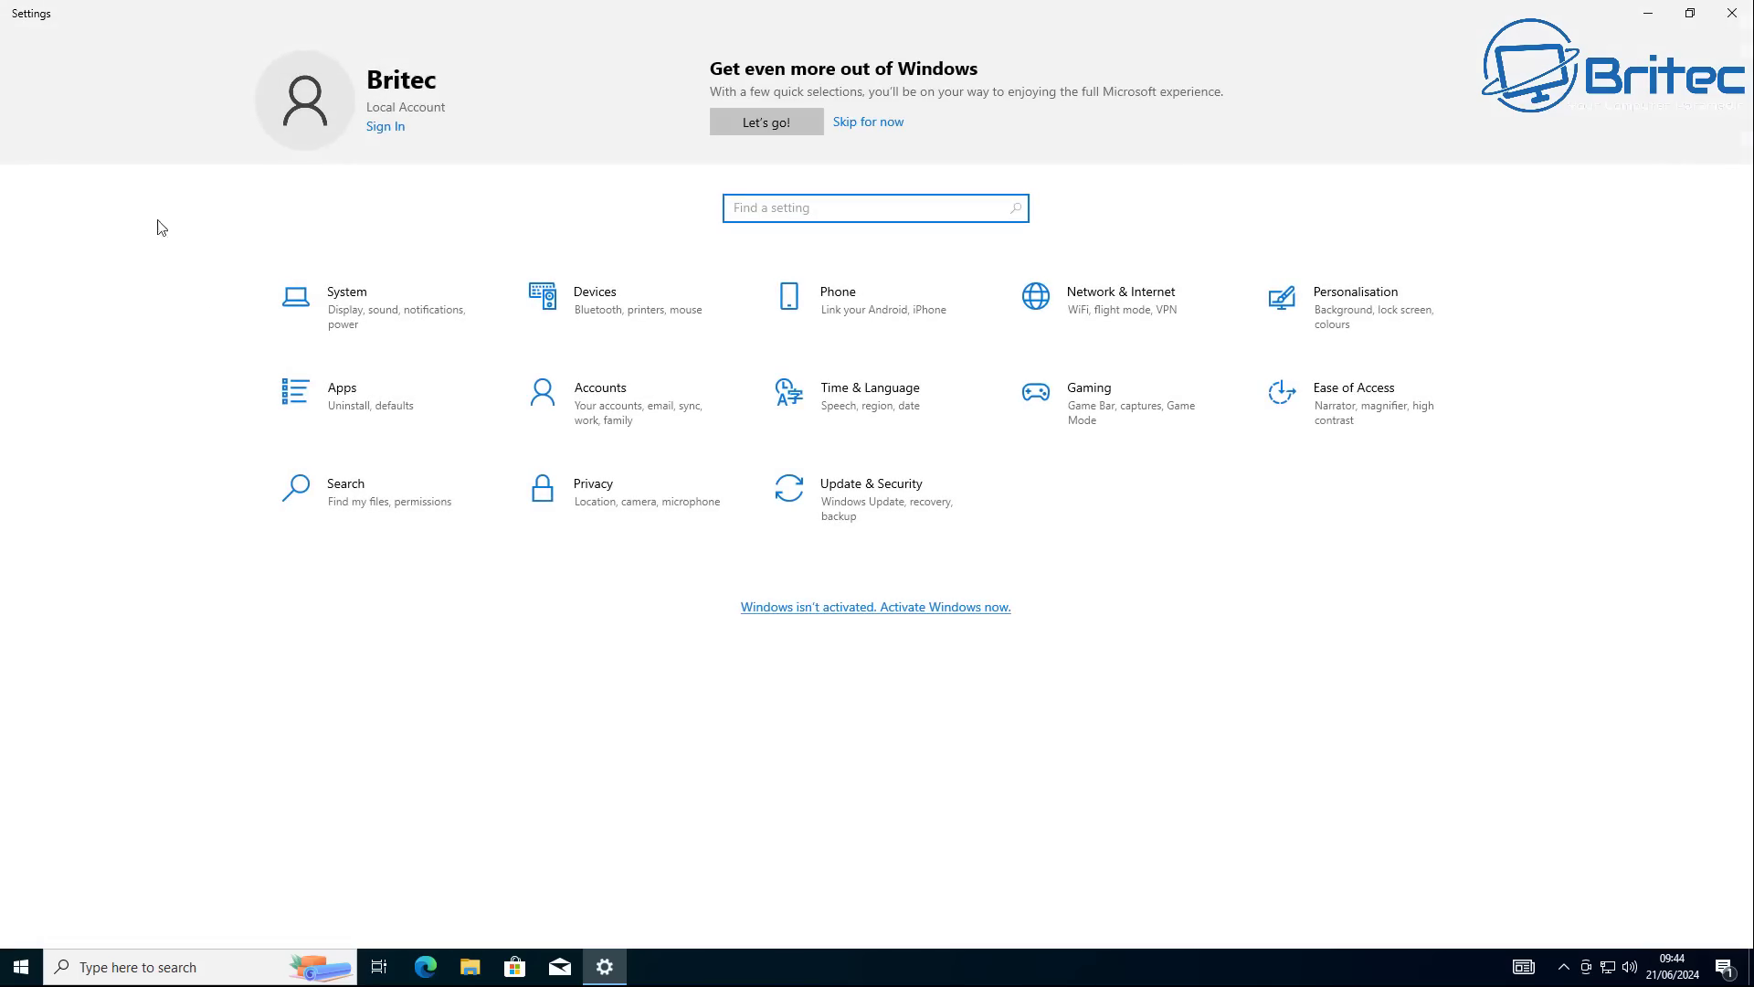
{"action": "left_click", "coordinate": [365, 275]}
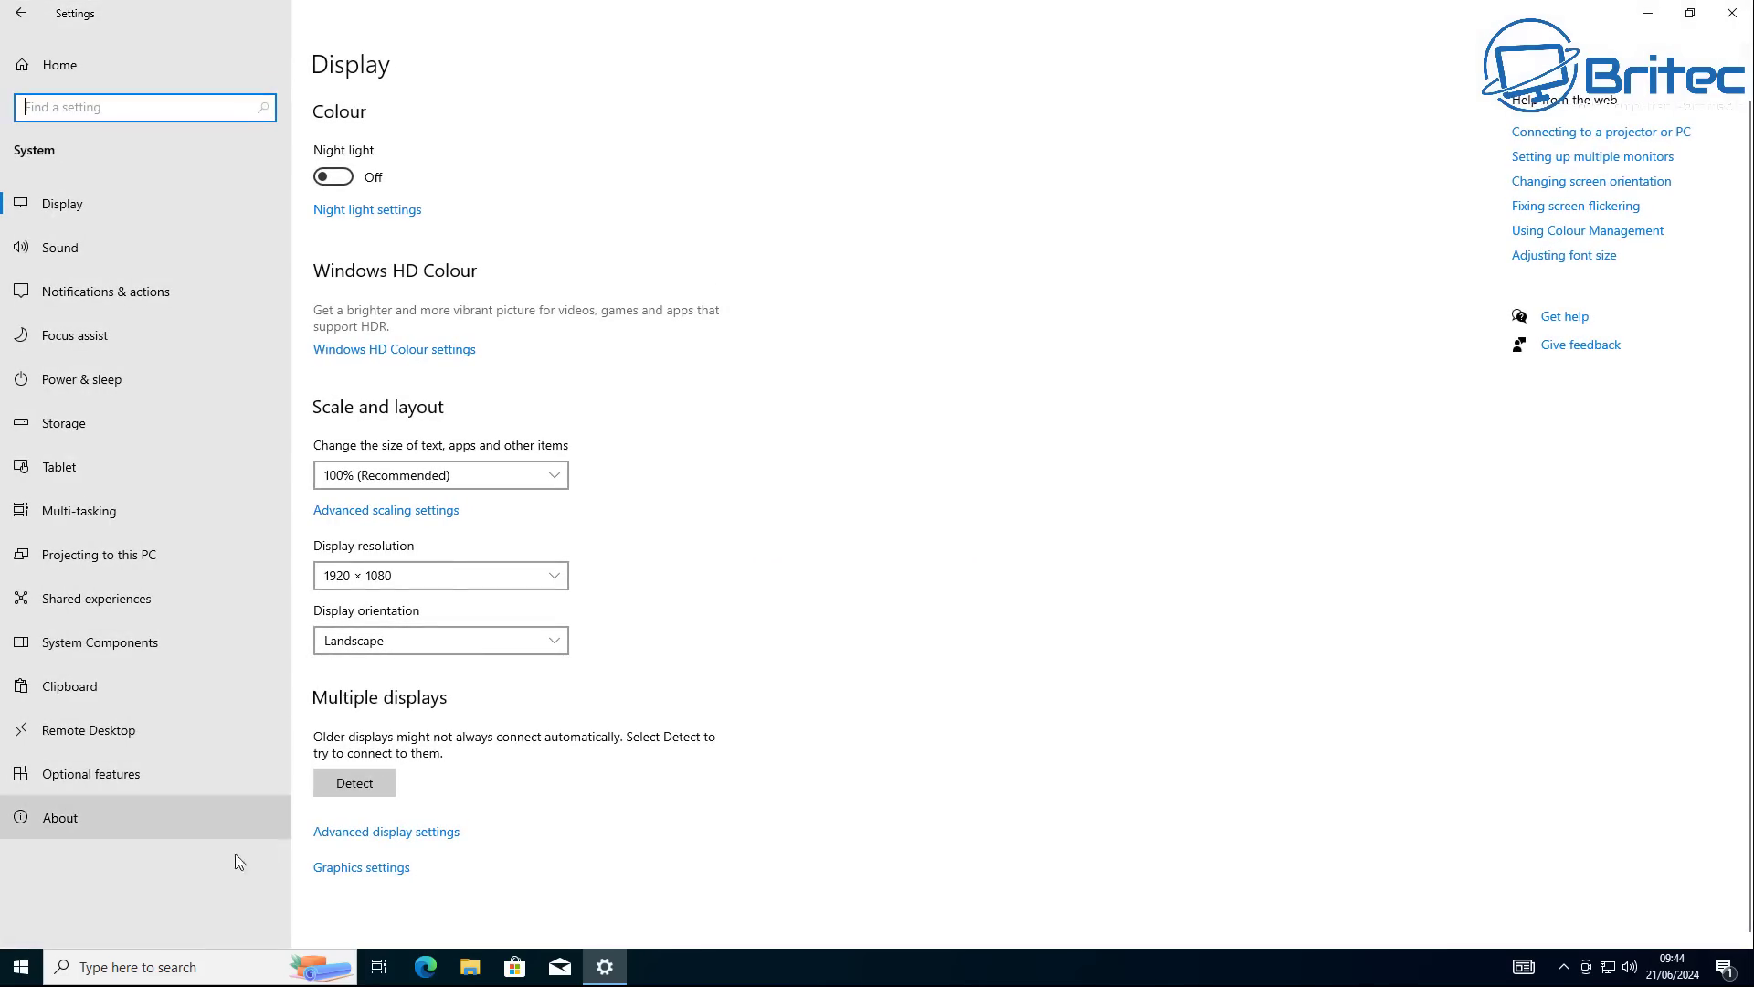
{"action": "left_click", "coordinate": [125, 835]}
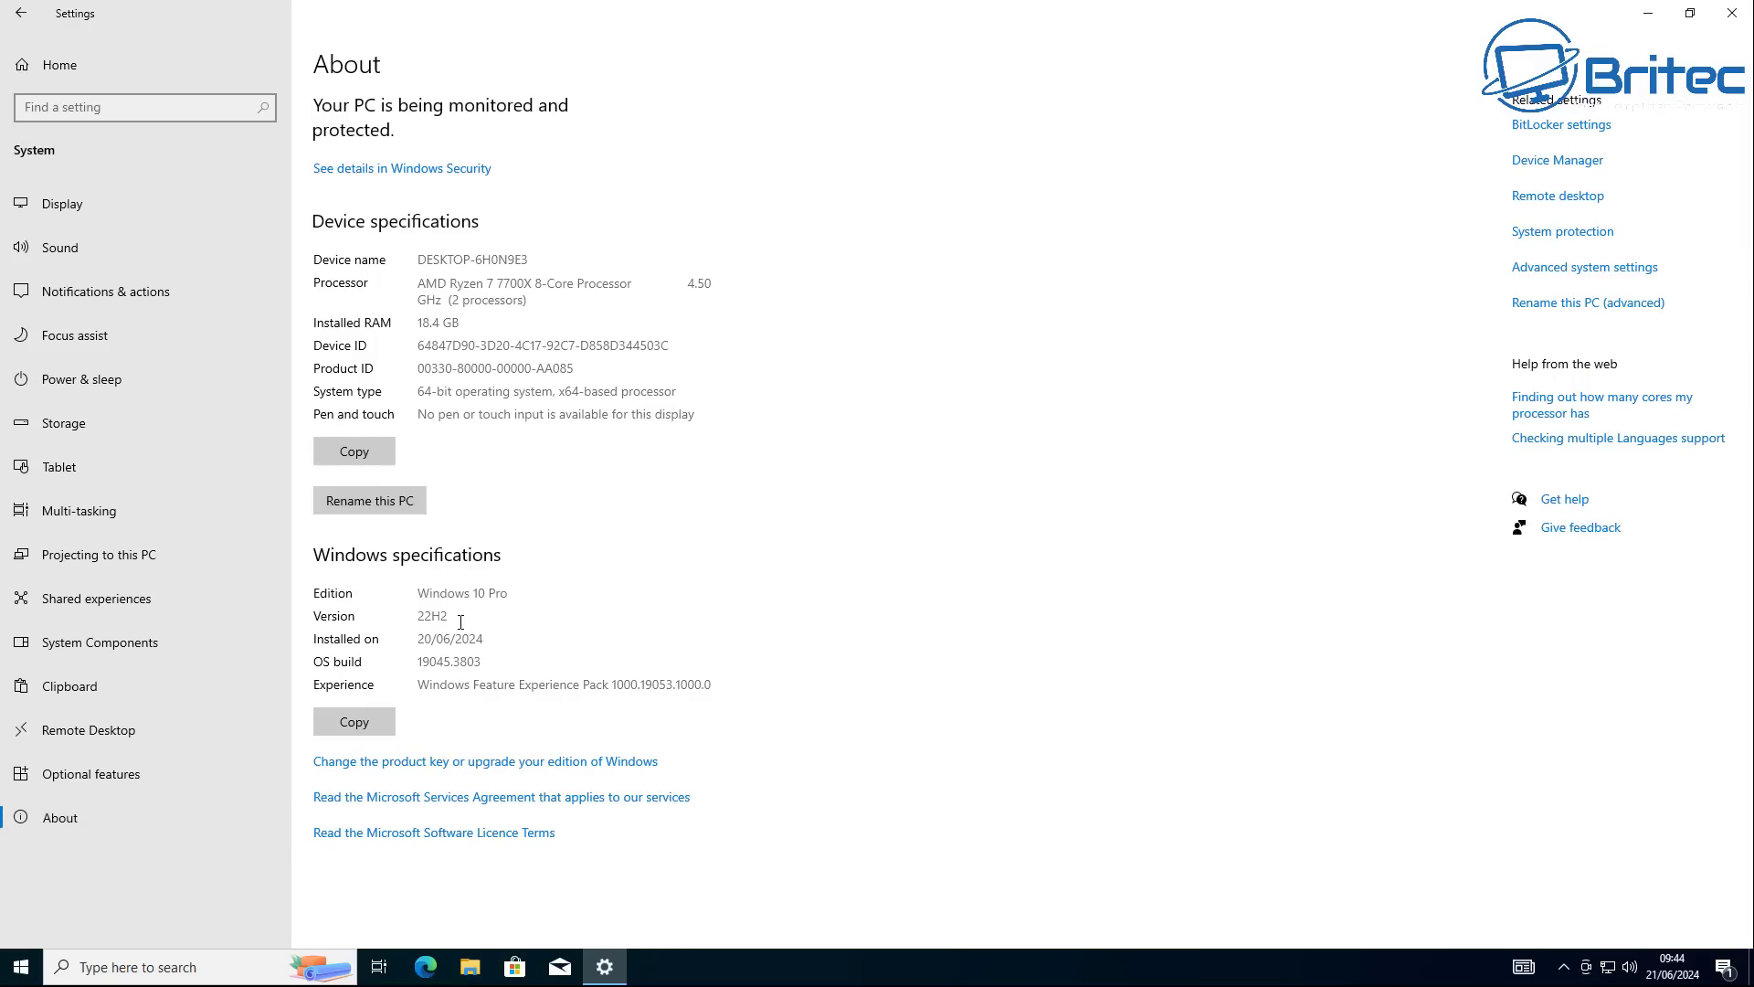
{"action": "left_click_drag", "start_coordinate": [455, 617], "coordinate": [415, 618]}
{"action": "left_click", "coordinate": [1747, 12]}
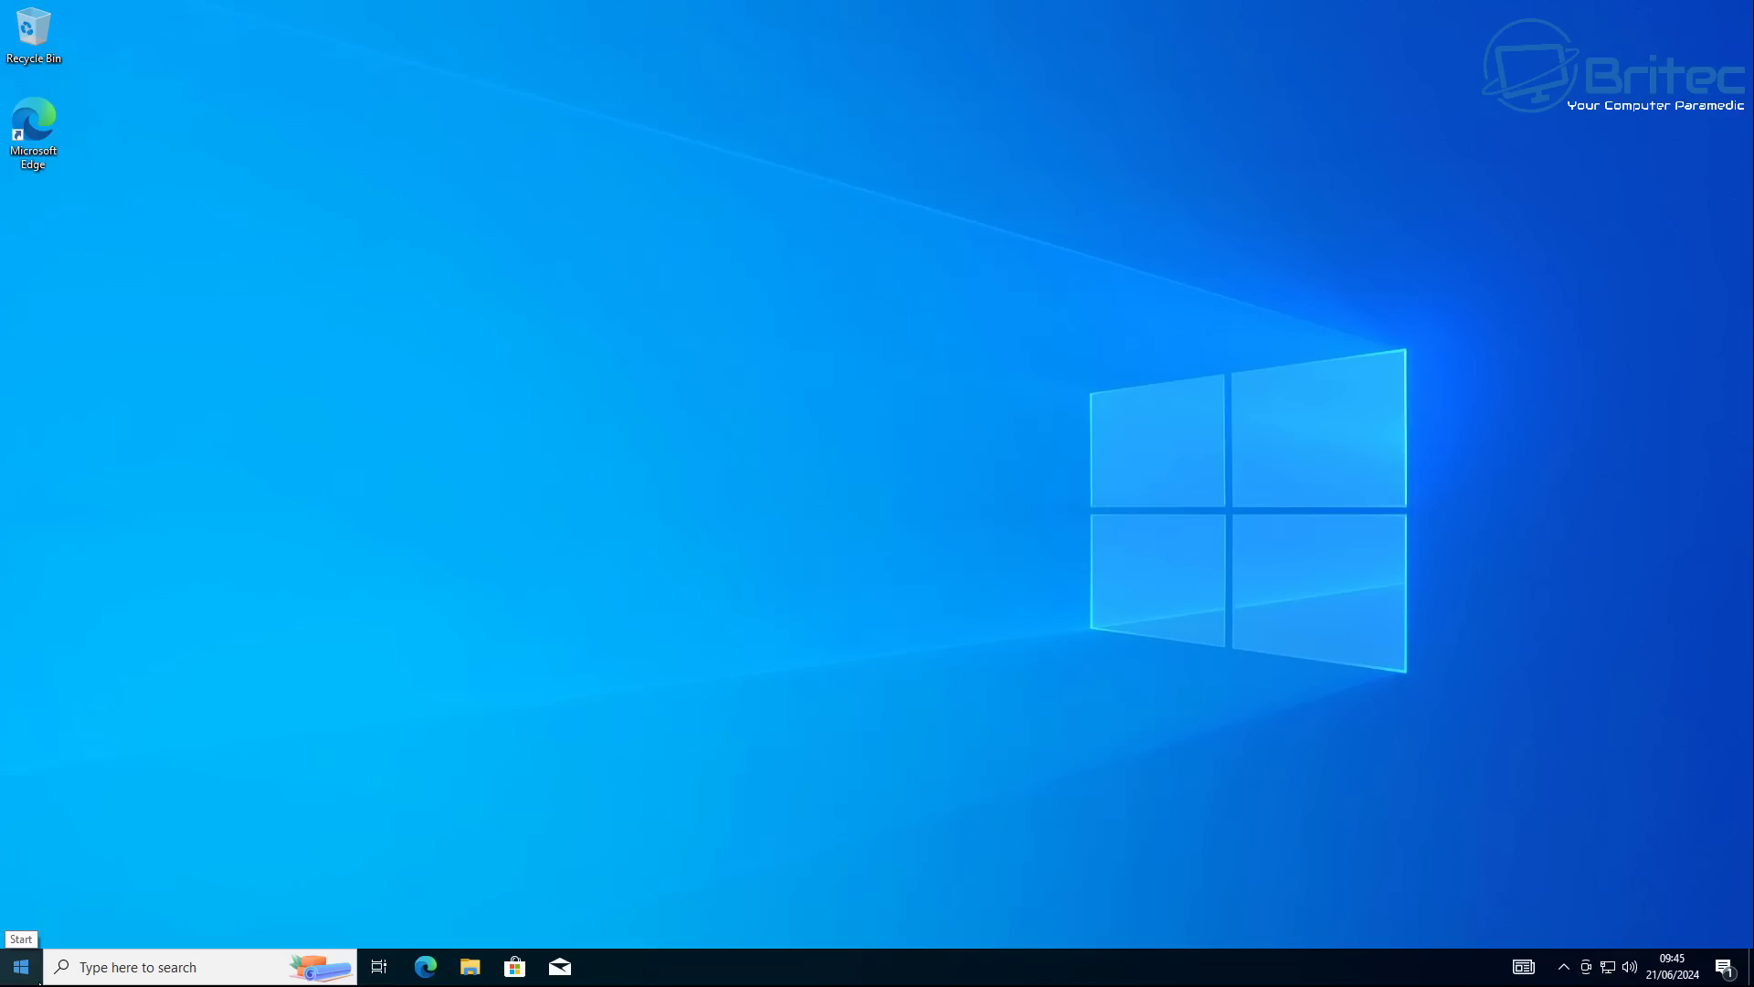
Search for gpedit, open the Local Group Policy Editor, and enlarge its window and navigation tree
{"action": "left_click", "coordinate": [161, 961]}
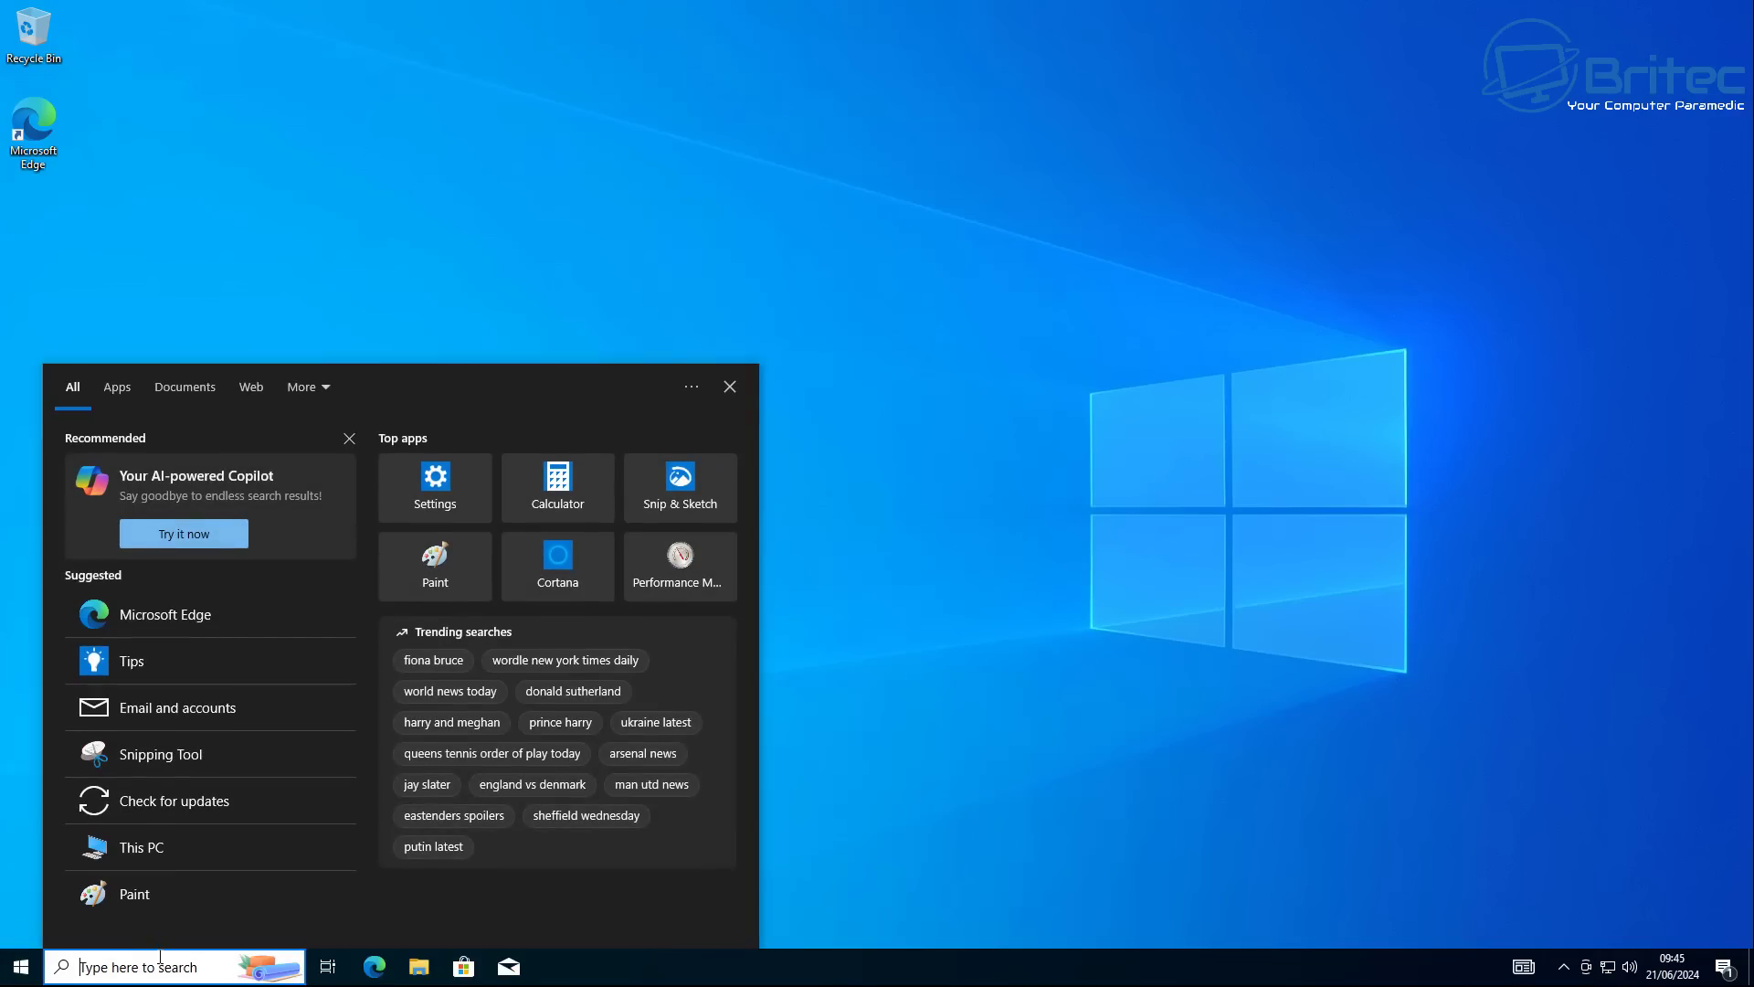
{"action": "type", "text": "gpedit"}
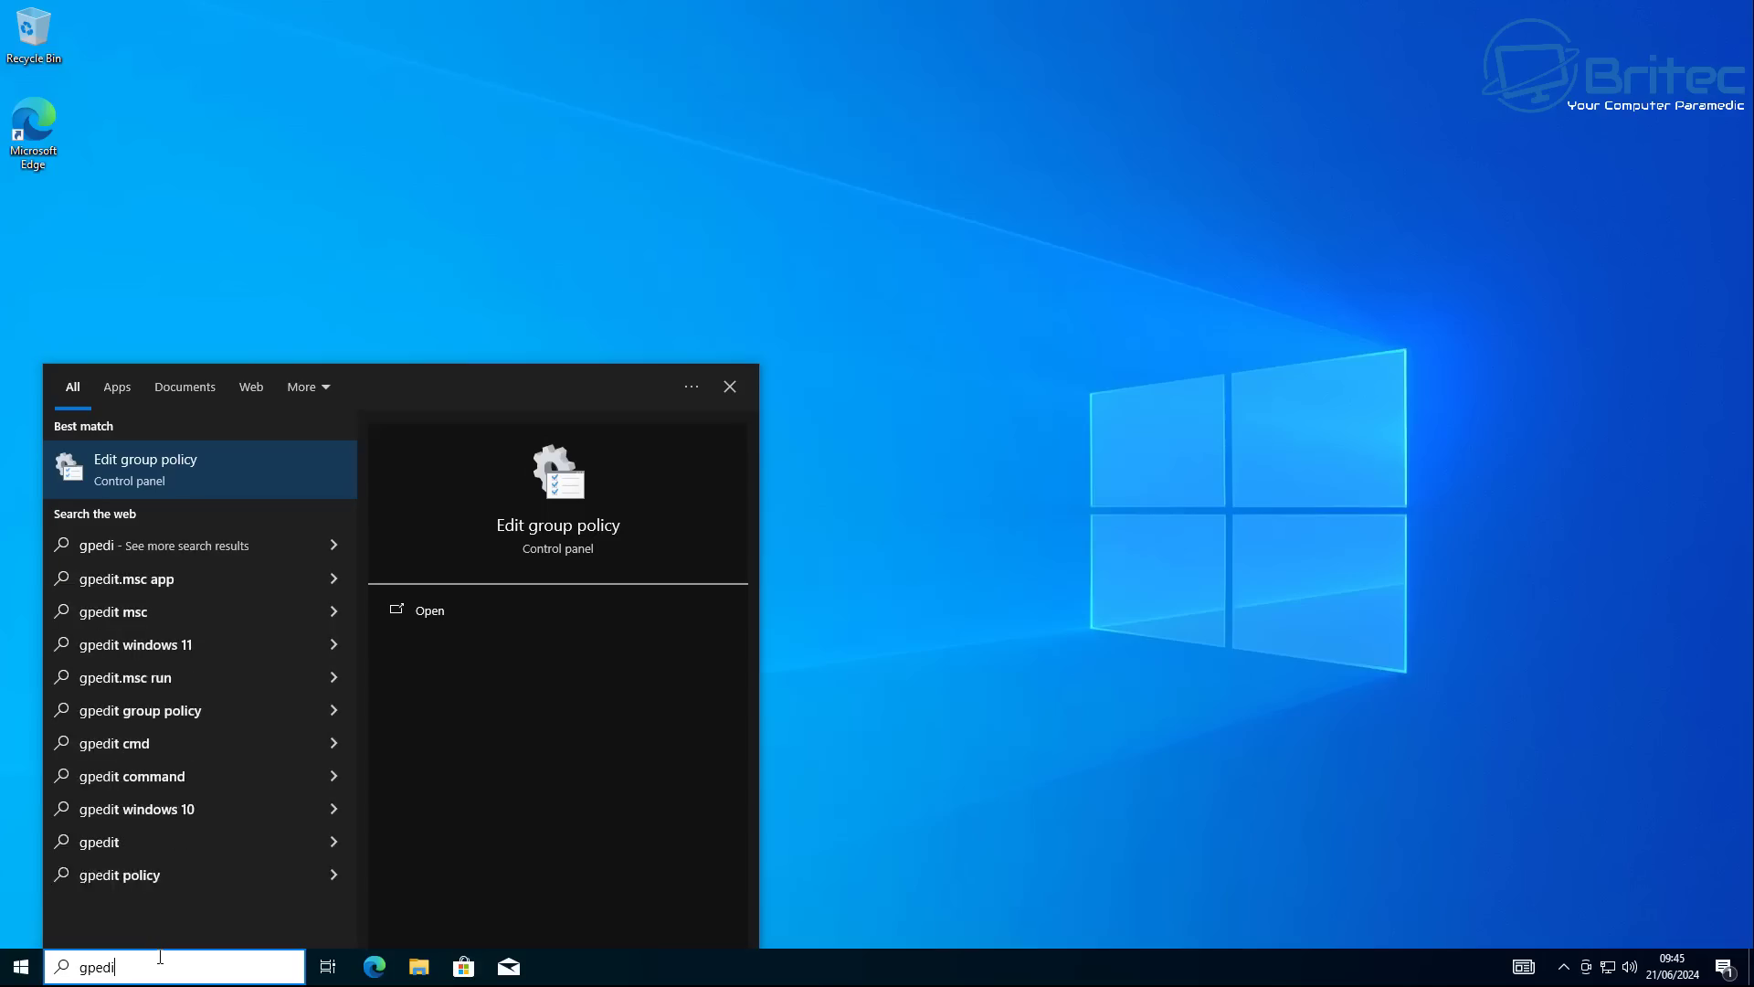
{"action": "left_click", "coordinate": [149, 475]}
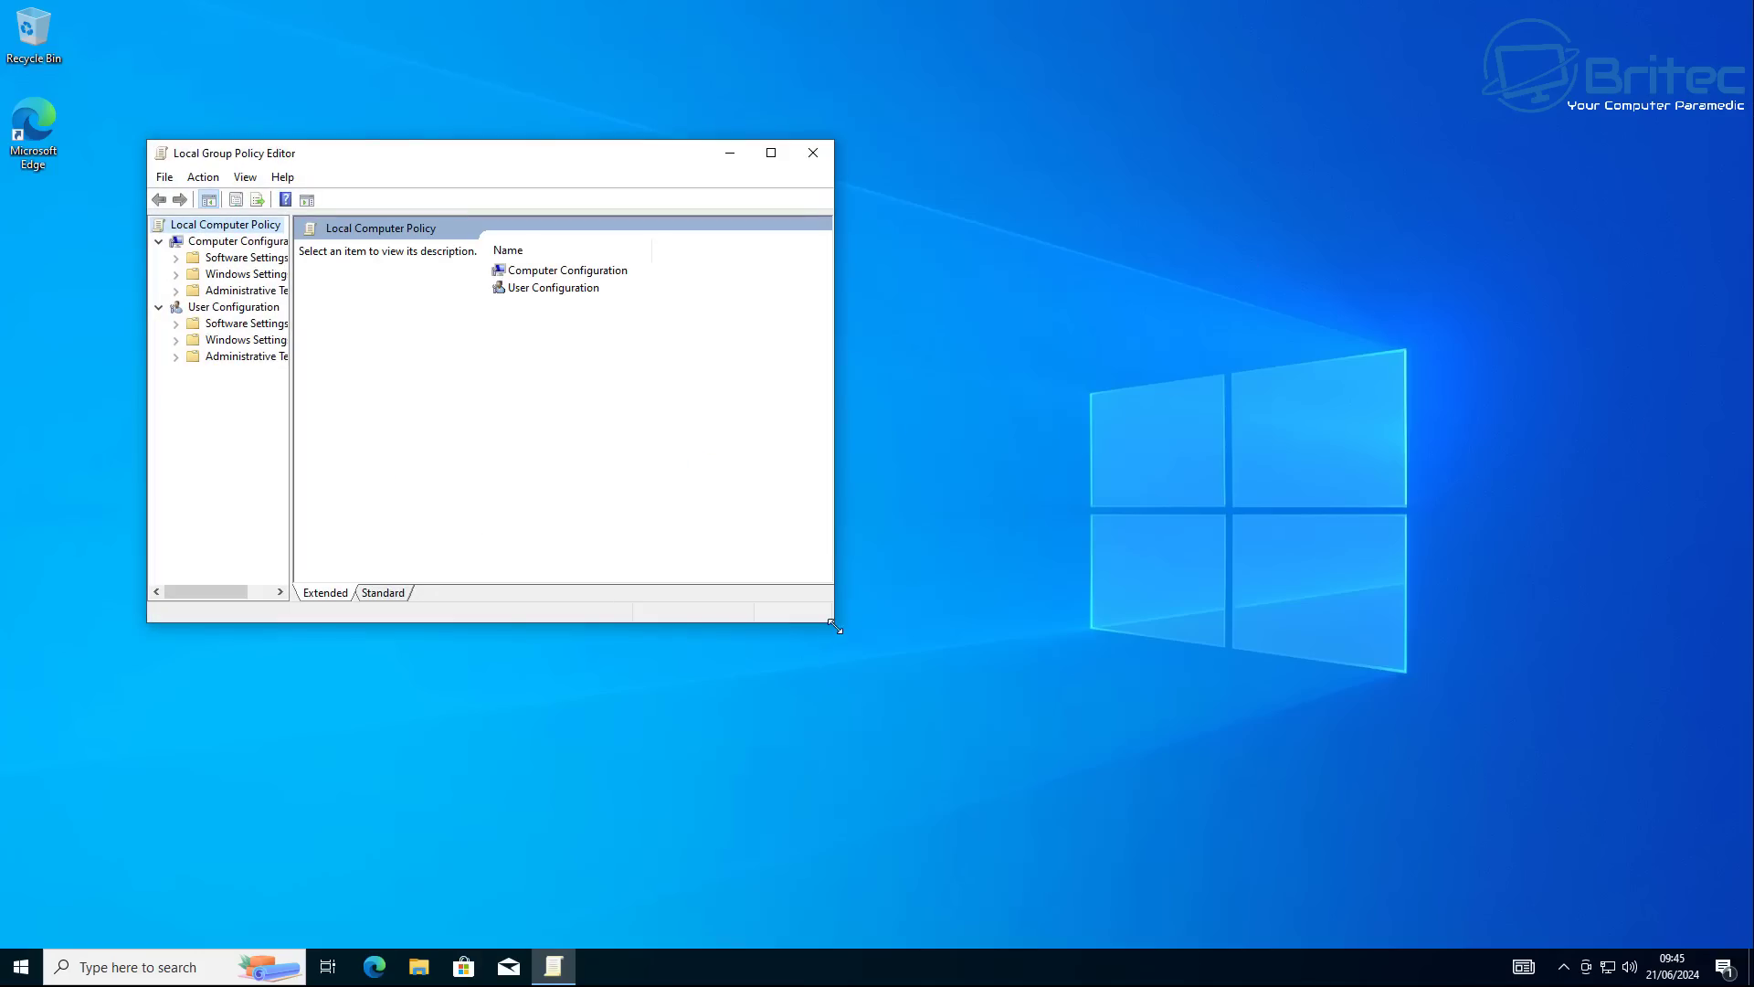
{"action": "left_click_drag", "start_coordinate": [834, 622], "coordinate": [1382, 833]}
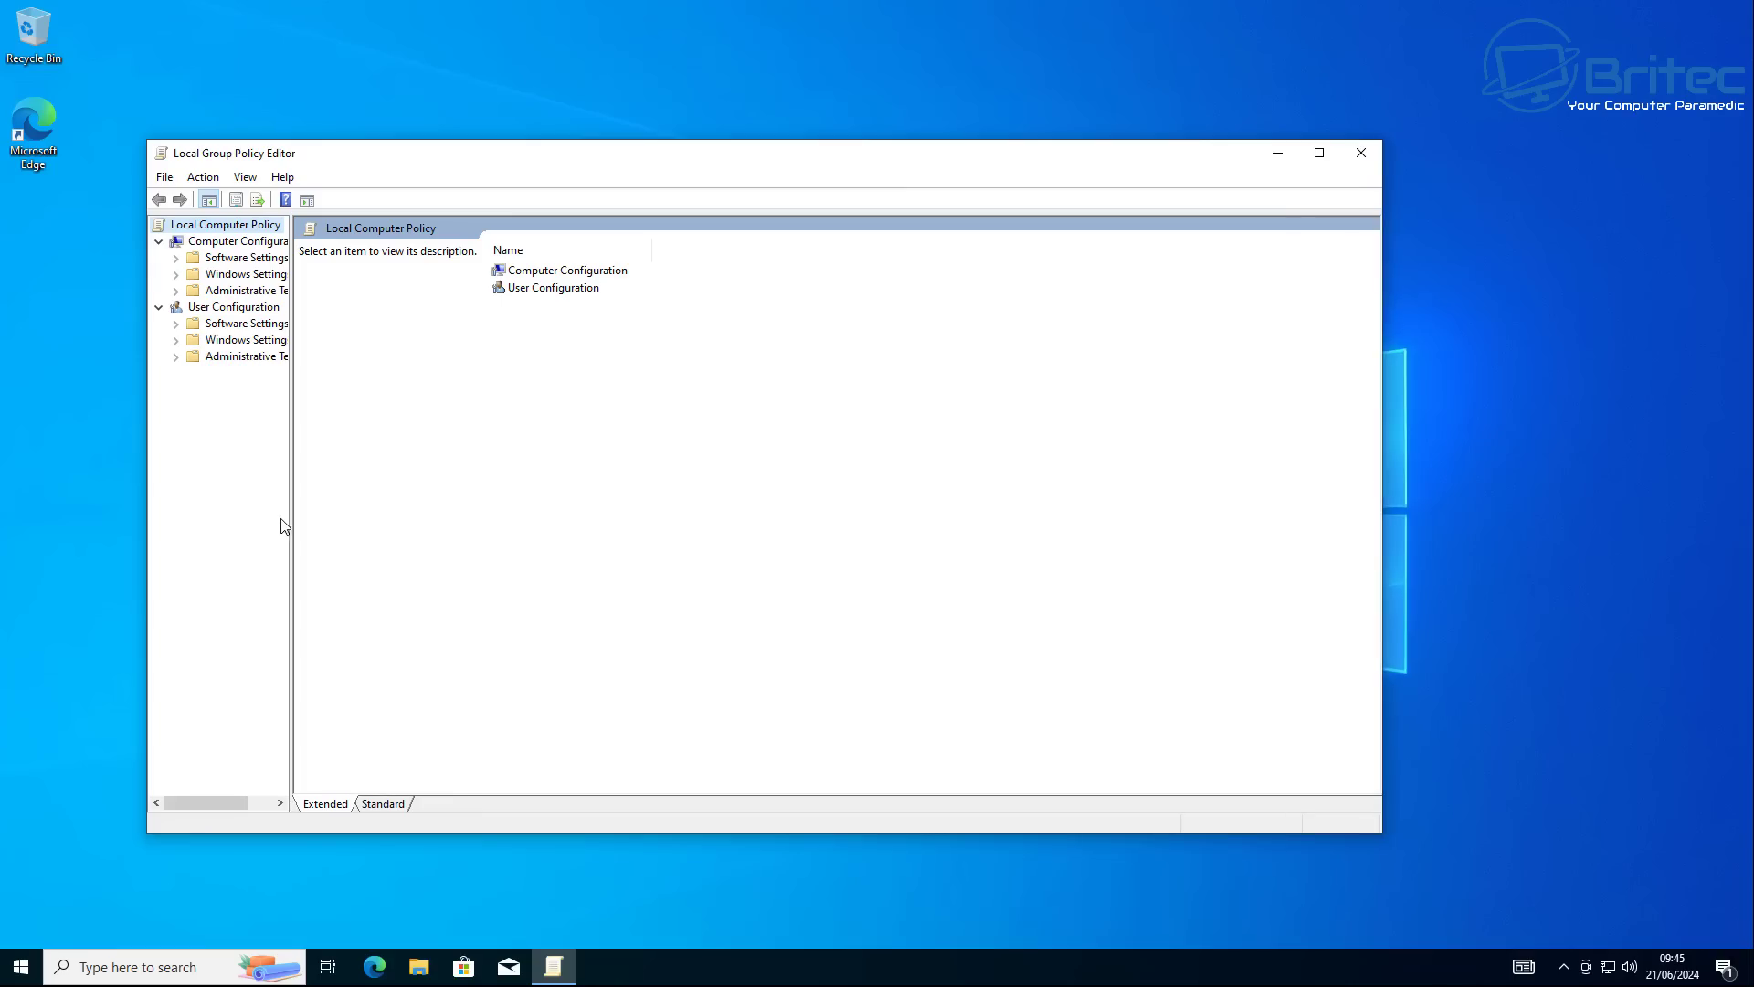
{"action": "left_click_drag", "start_coordinate": [291, 516], "coordinate": [363, 517]}
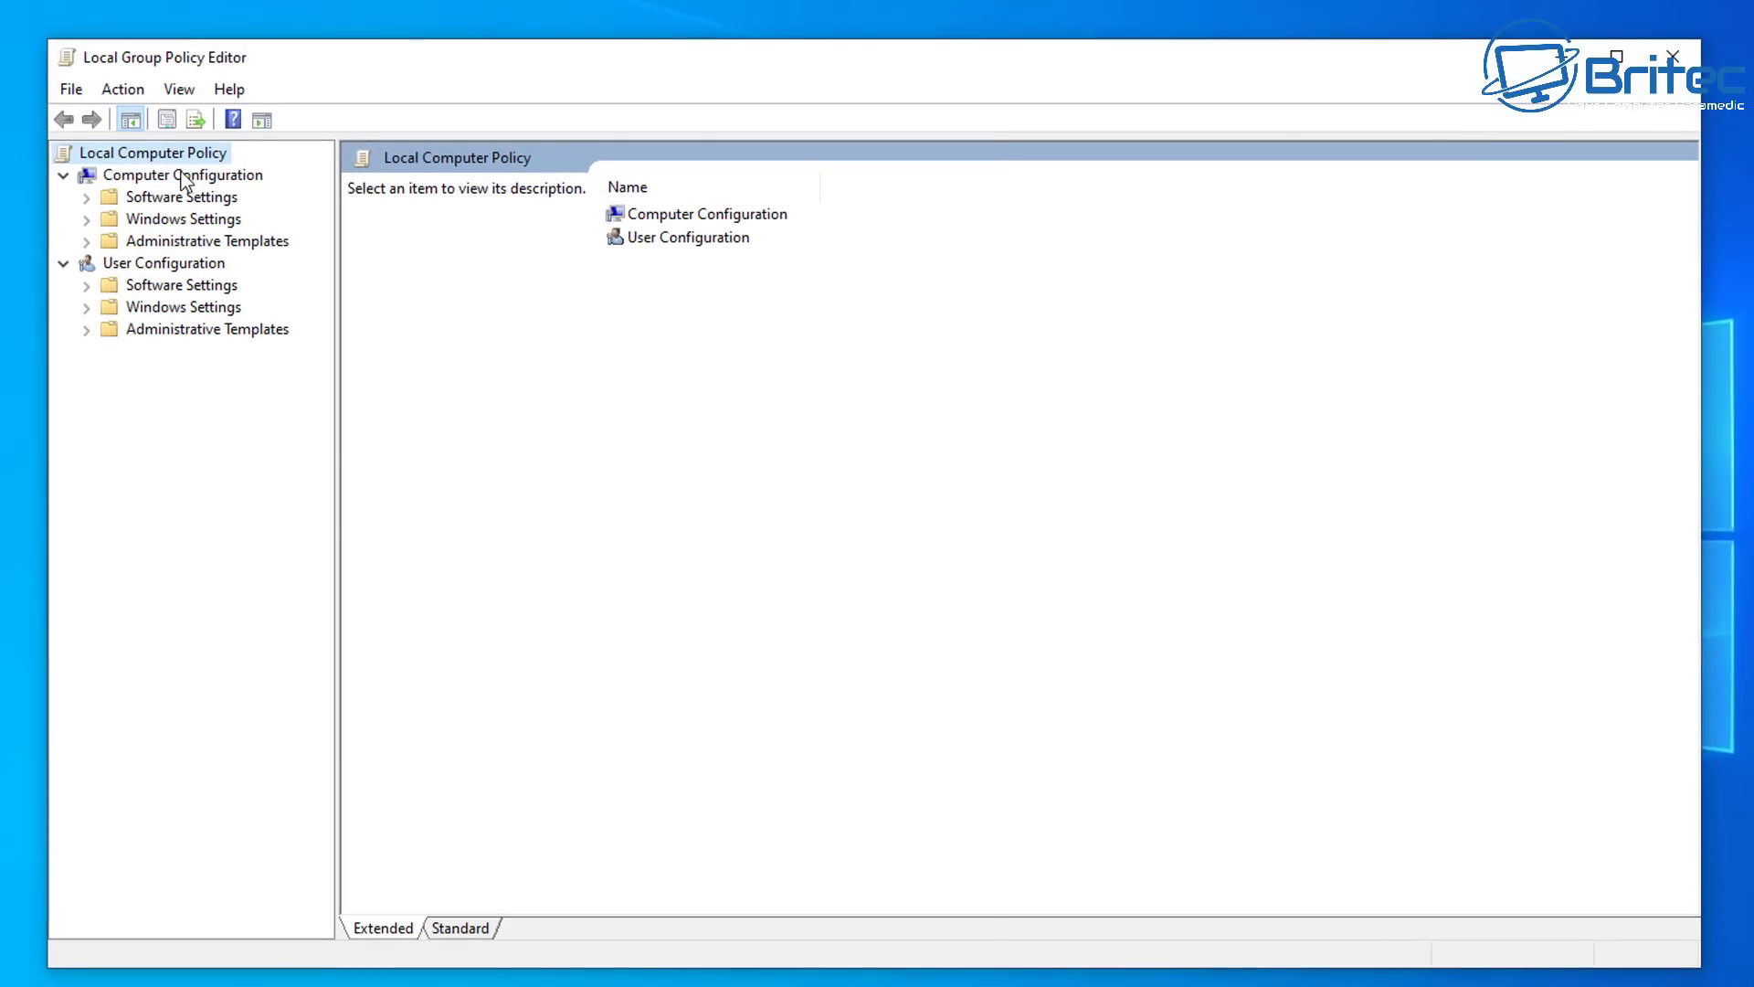
Expand Administrative Templates and Windows Components under Computer Configuration, and widen the tree to show the folder names
{"action": "left_click", "coordinate": [246, 238]}
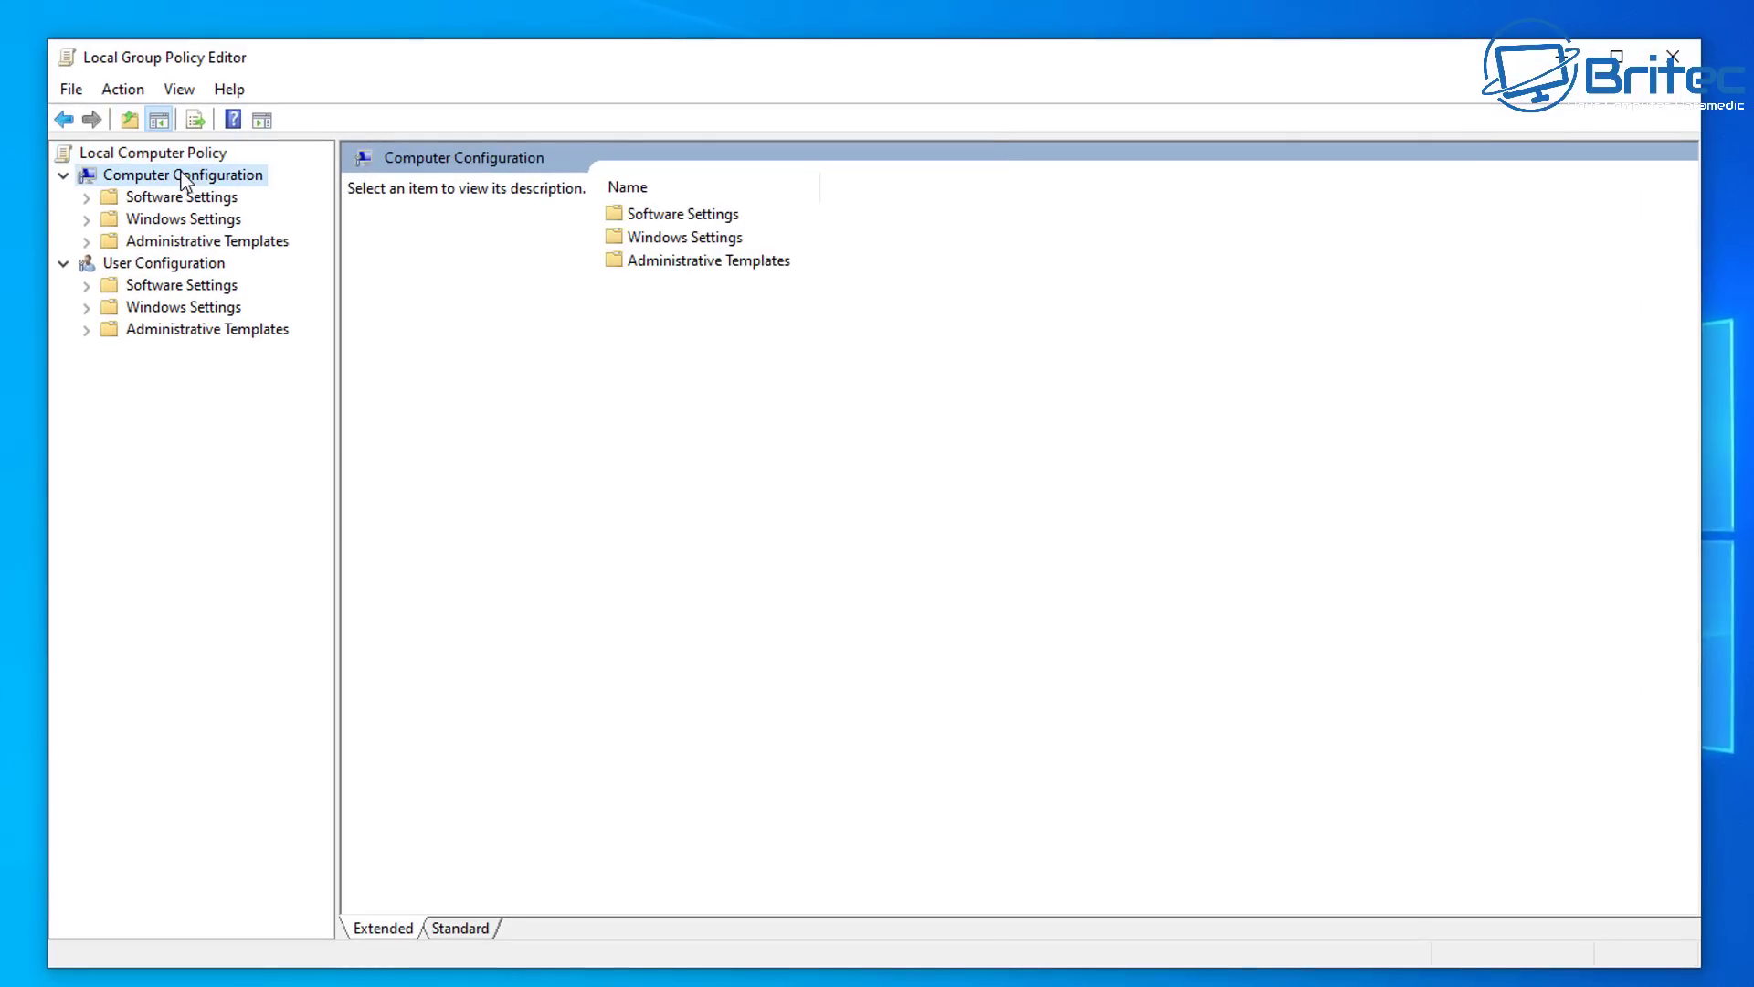
{"action": "left_click", "coordinate": [192, 239]}
{"action": "left_click", "coordinate": [84, 240]}
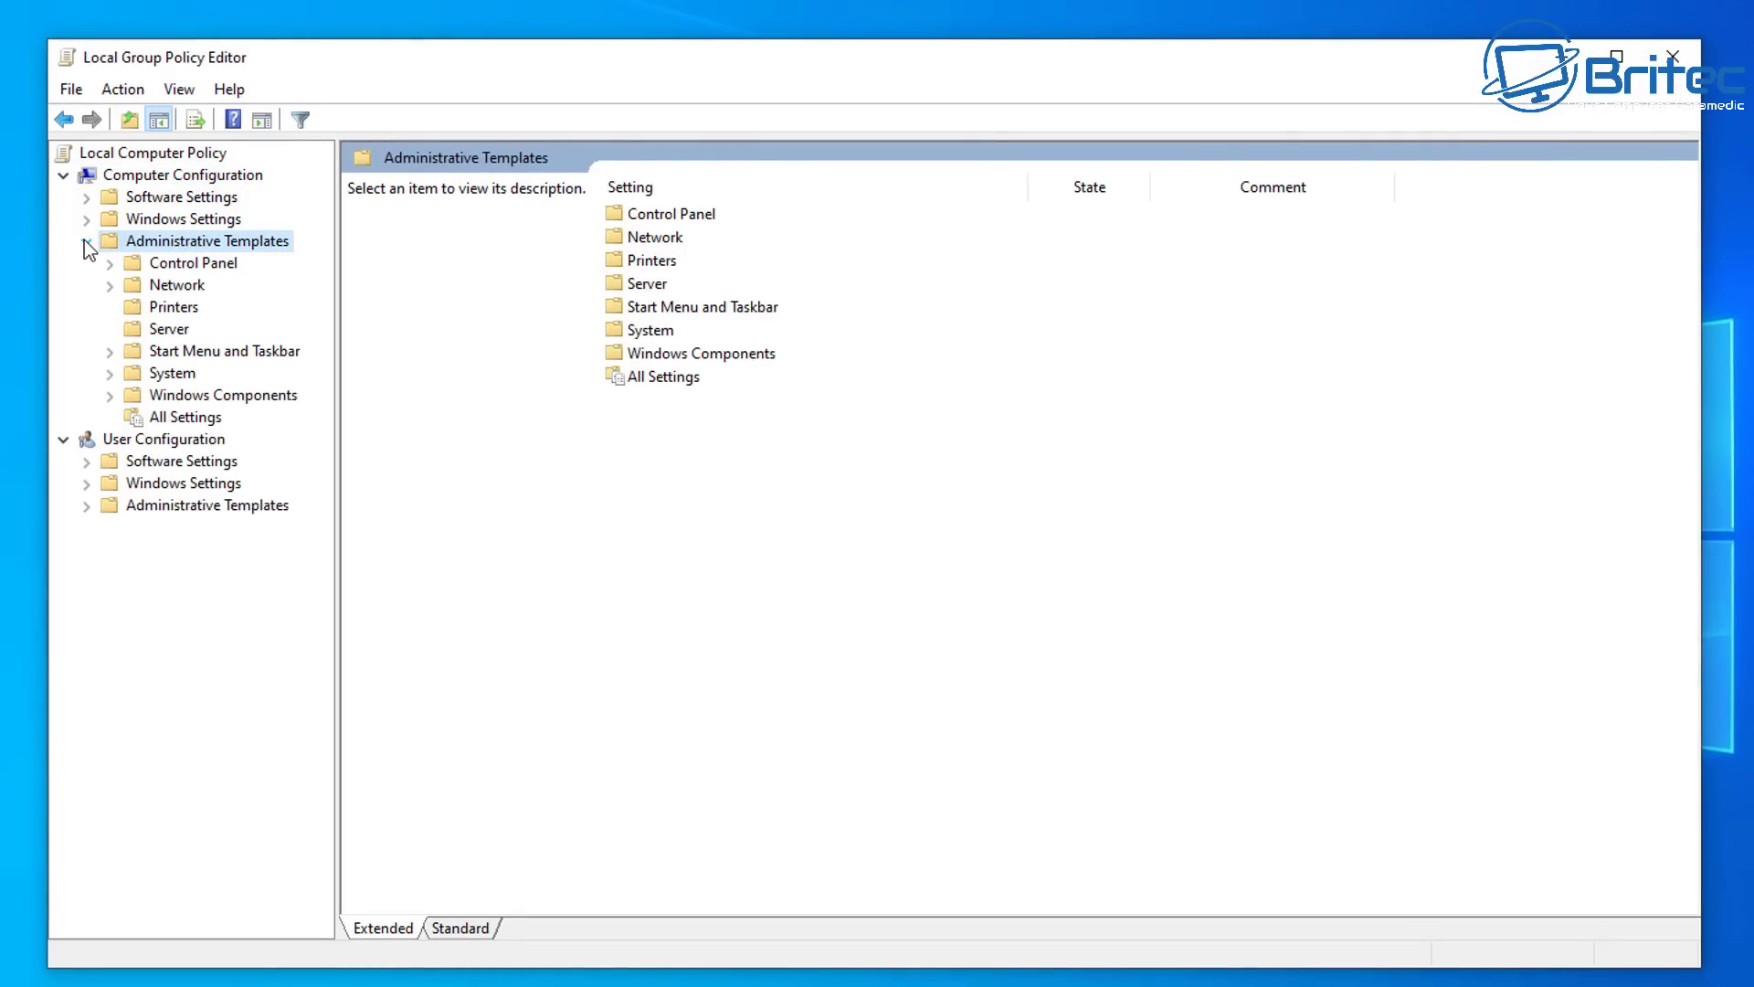
{"action": "left_click", "coordinate": [240, 398]}
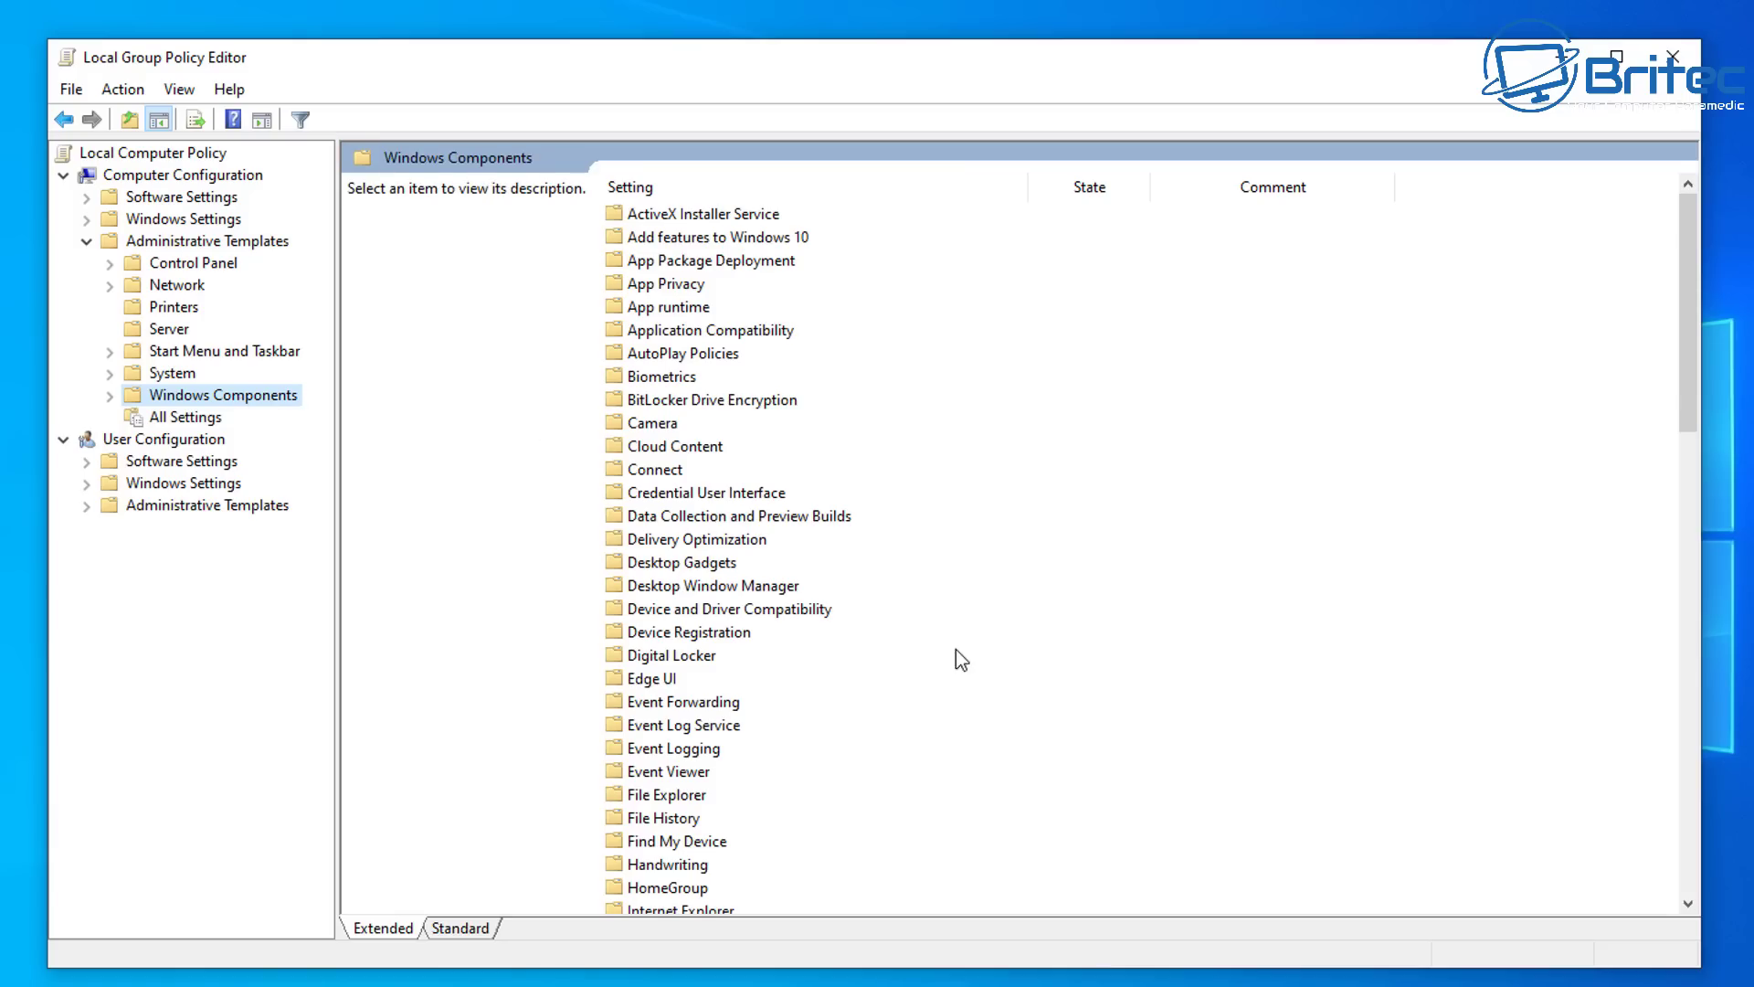
{"action": "left_click", "coordinate": [109, 396]}
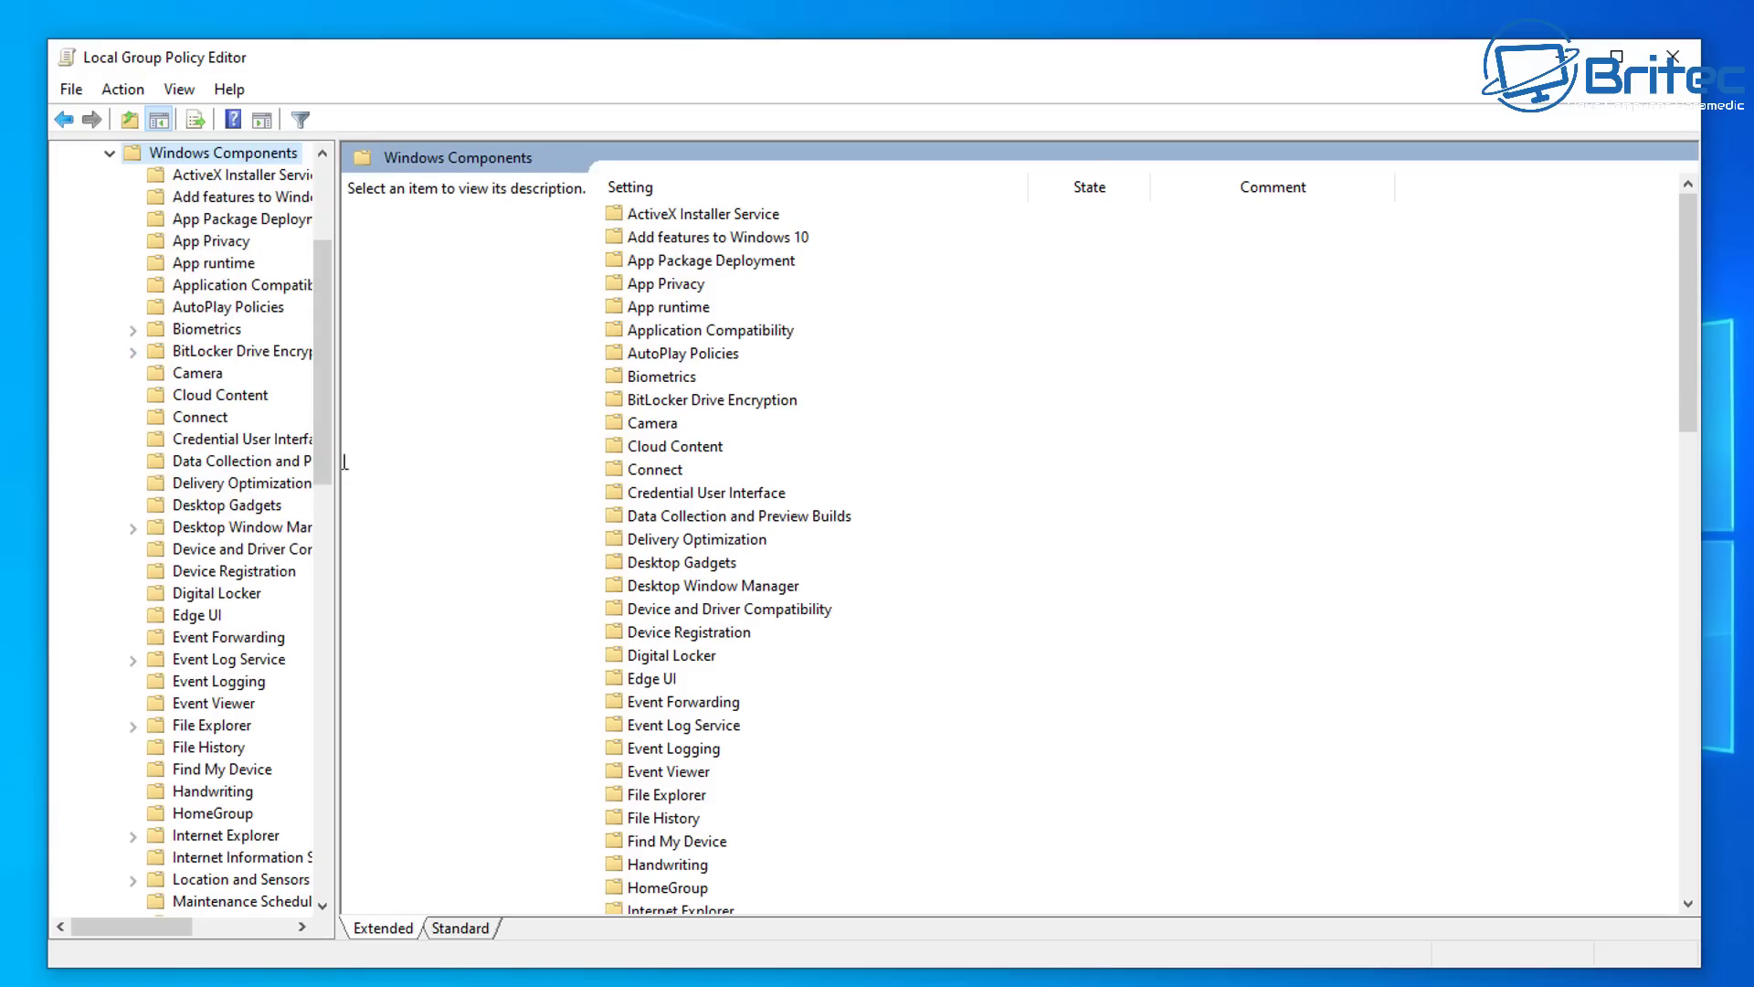
{"action": "left_click_drag", "start_coordinate": [334, 480], "coordinate": [489, 500]}
Open the Windows Update for Business folder inside Windows Update under Windows Components
{"action": "scroll", "coordinate": [334, 548], "scroll_direction": "down", "scroll_amount": 14}
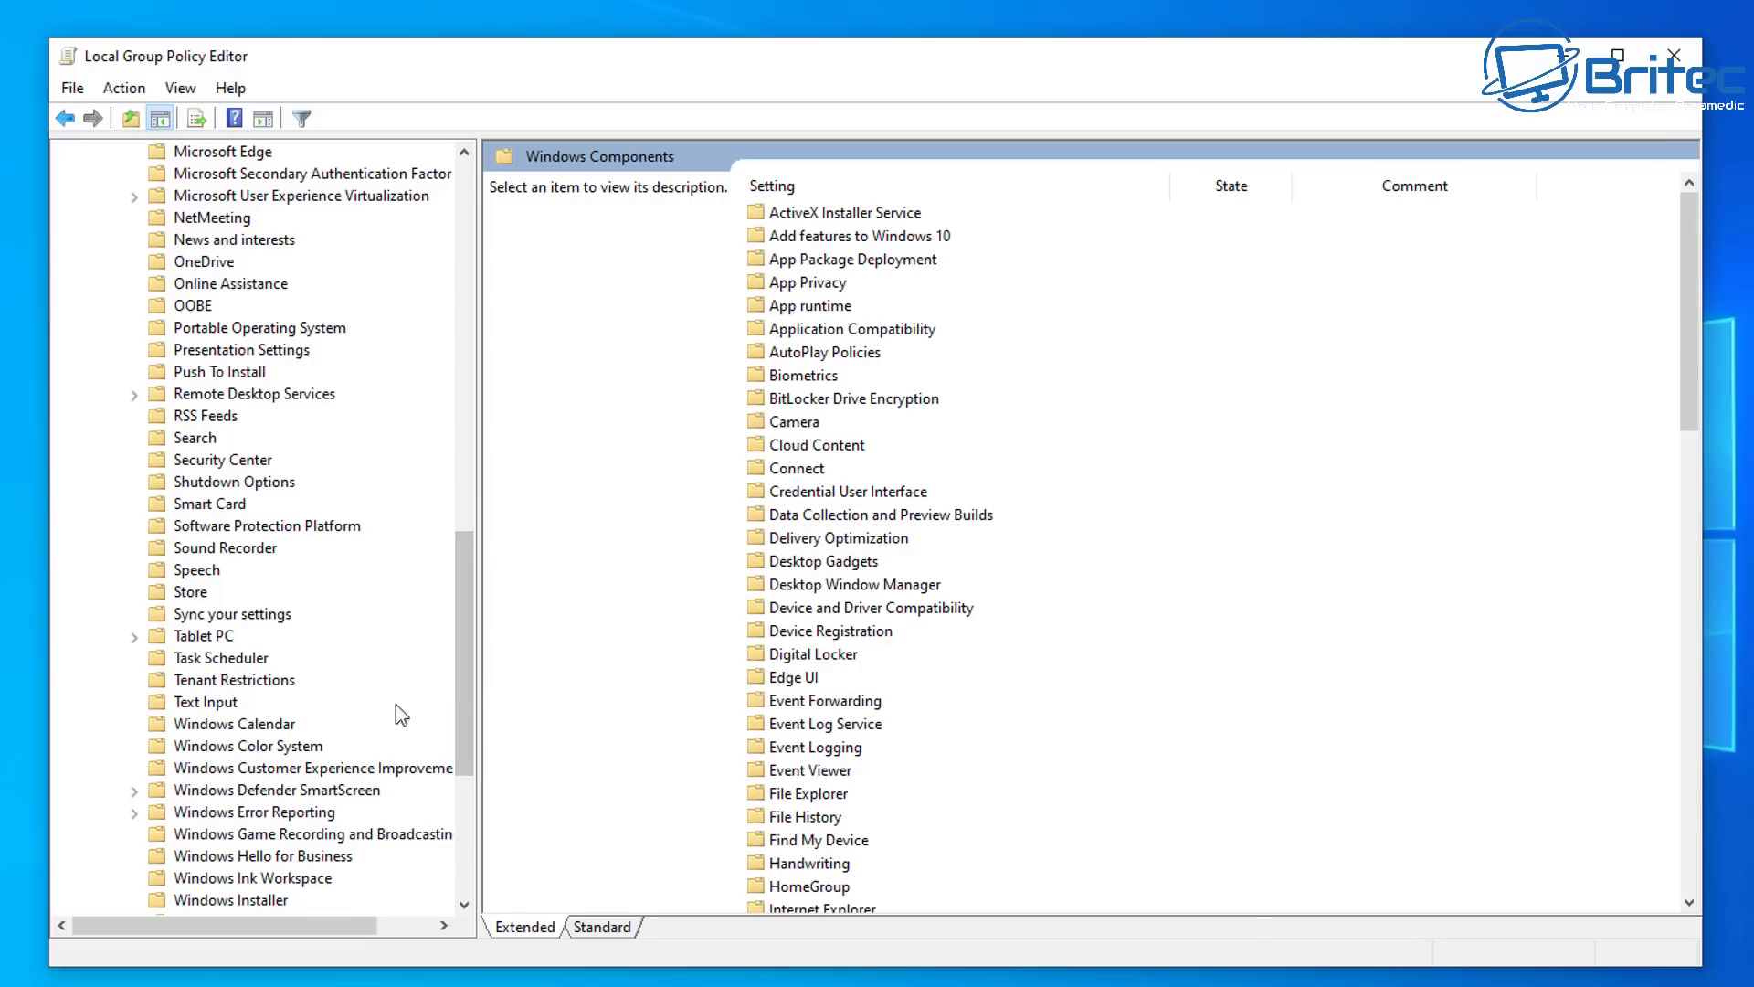
{"action": "scroll", "coordinate": [399, 703], "scroll_direction": "down", "scroll_amount": 5}
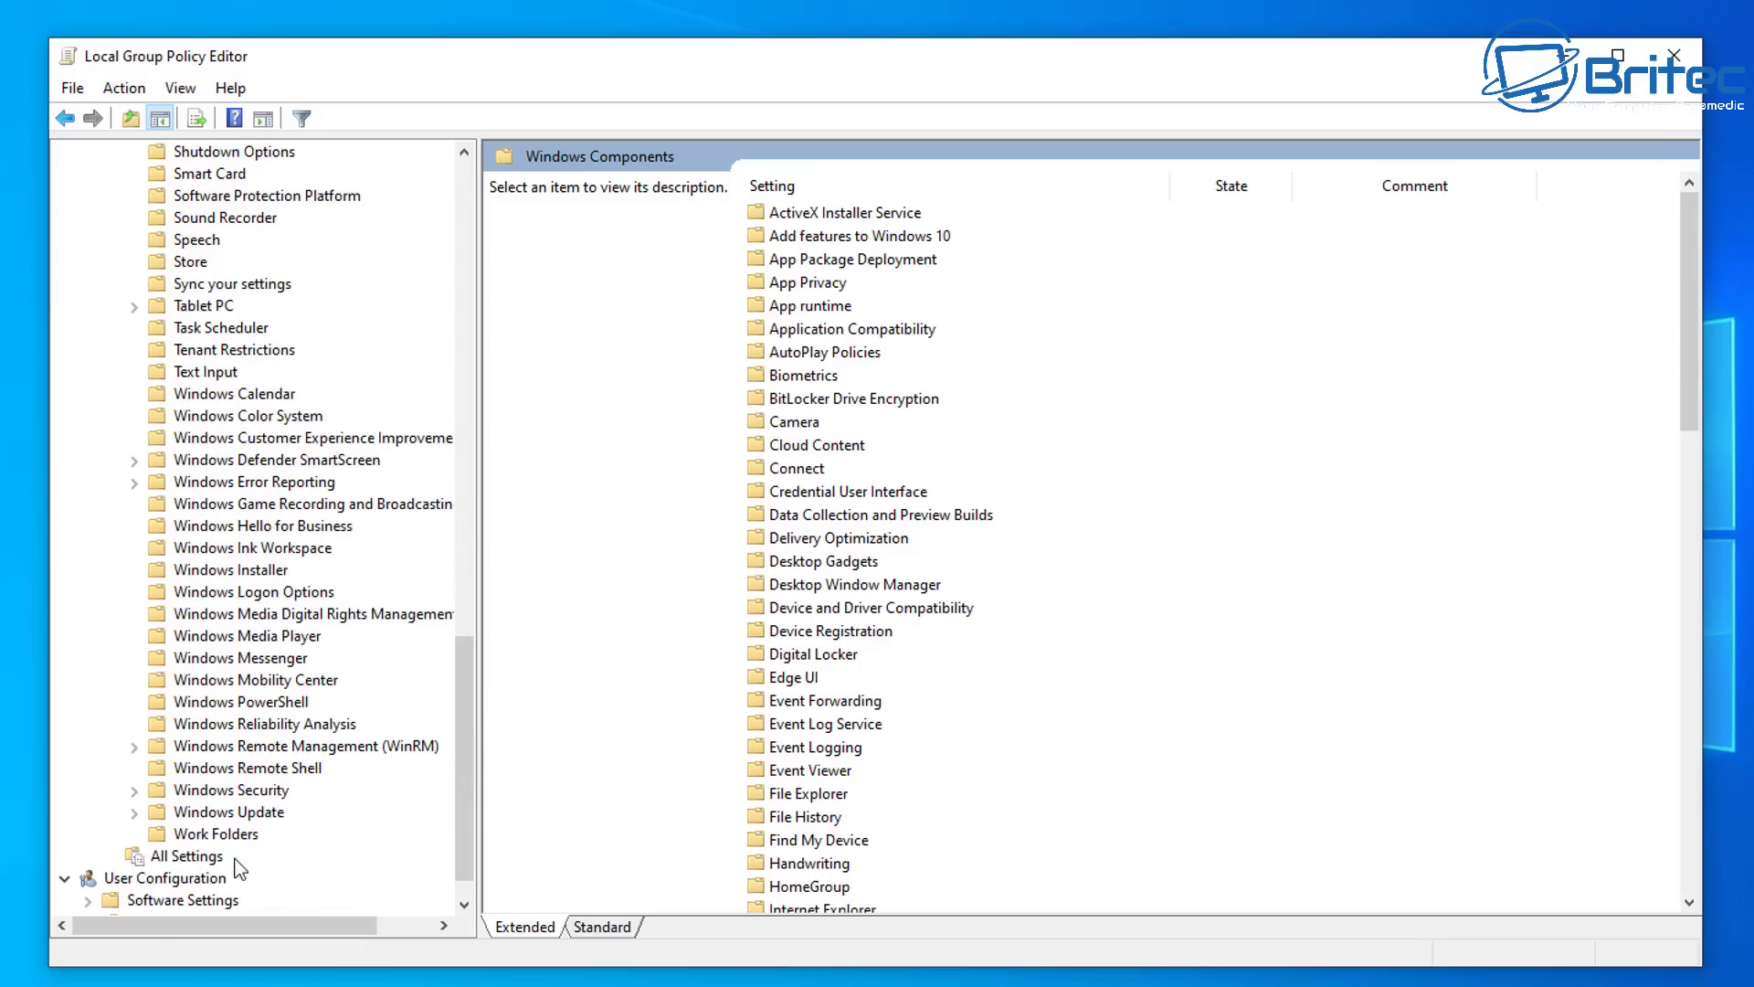
{"action": "left_click", "coordinate": [228, 813]}
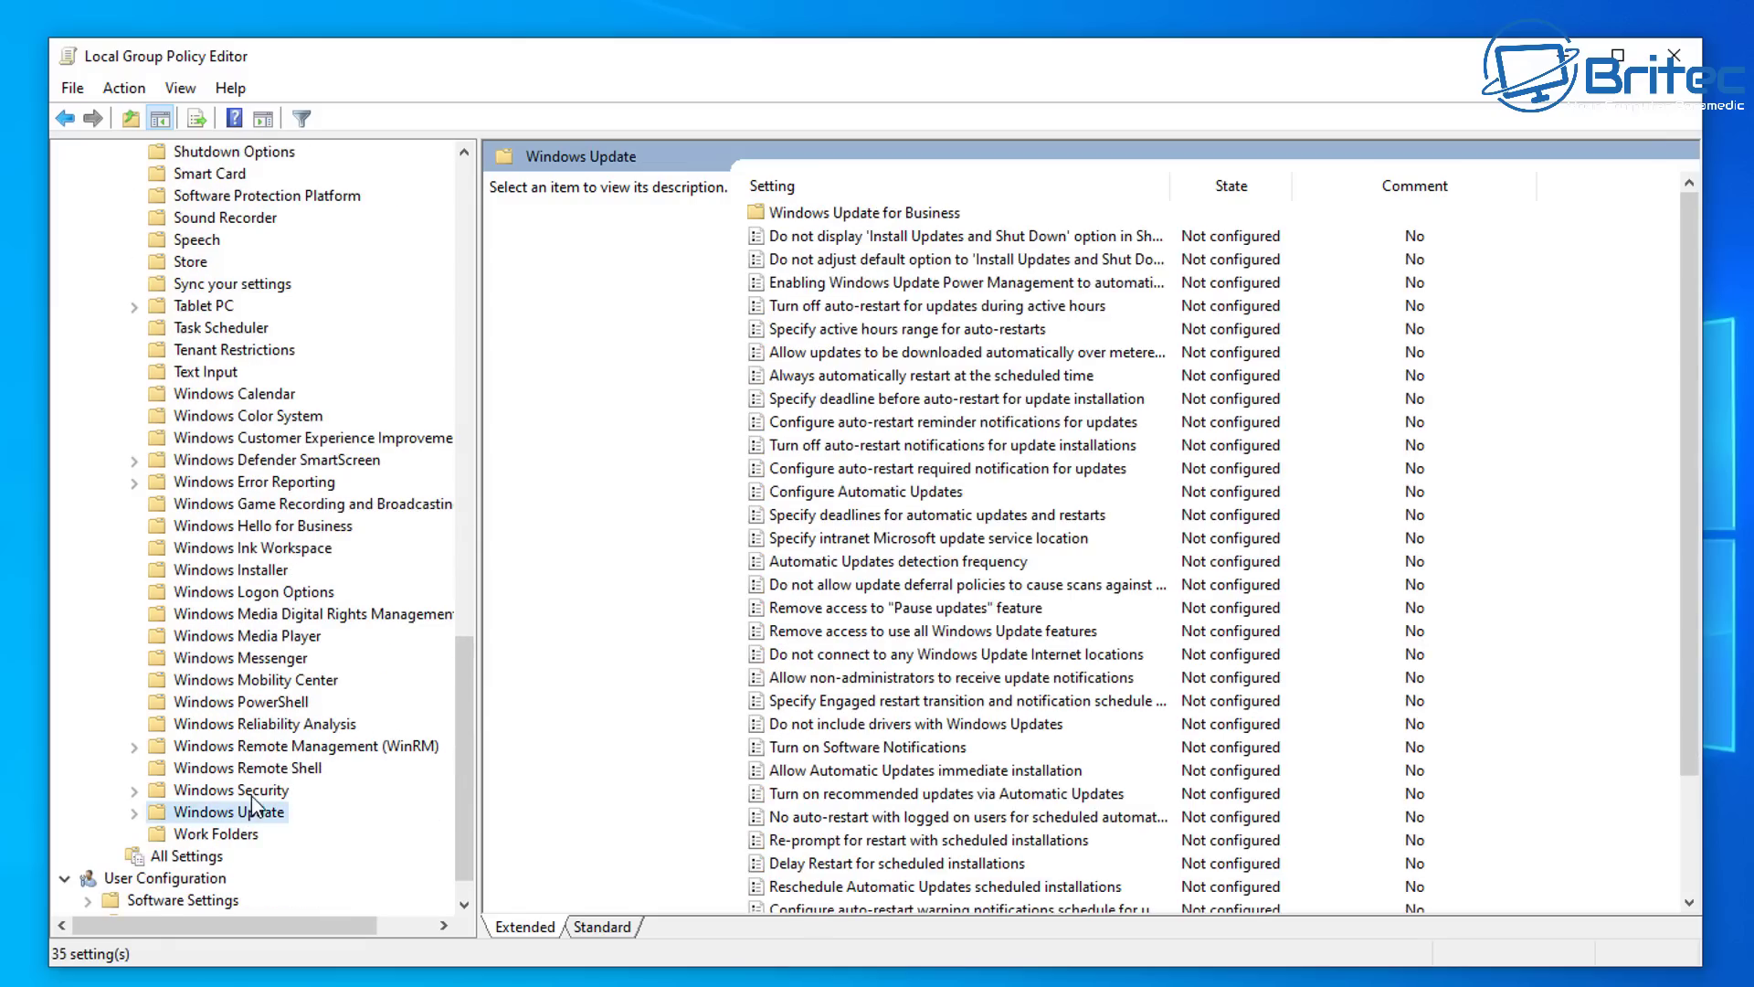
{"action": "left_click_drag", "start_coordinate": [1688, 404], "coordinate": [1712, 545]}
{"action": "left_click_drag", "start_coordinate": [1723, 621], "coordinate": [1735, 340]}
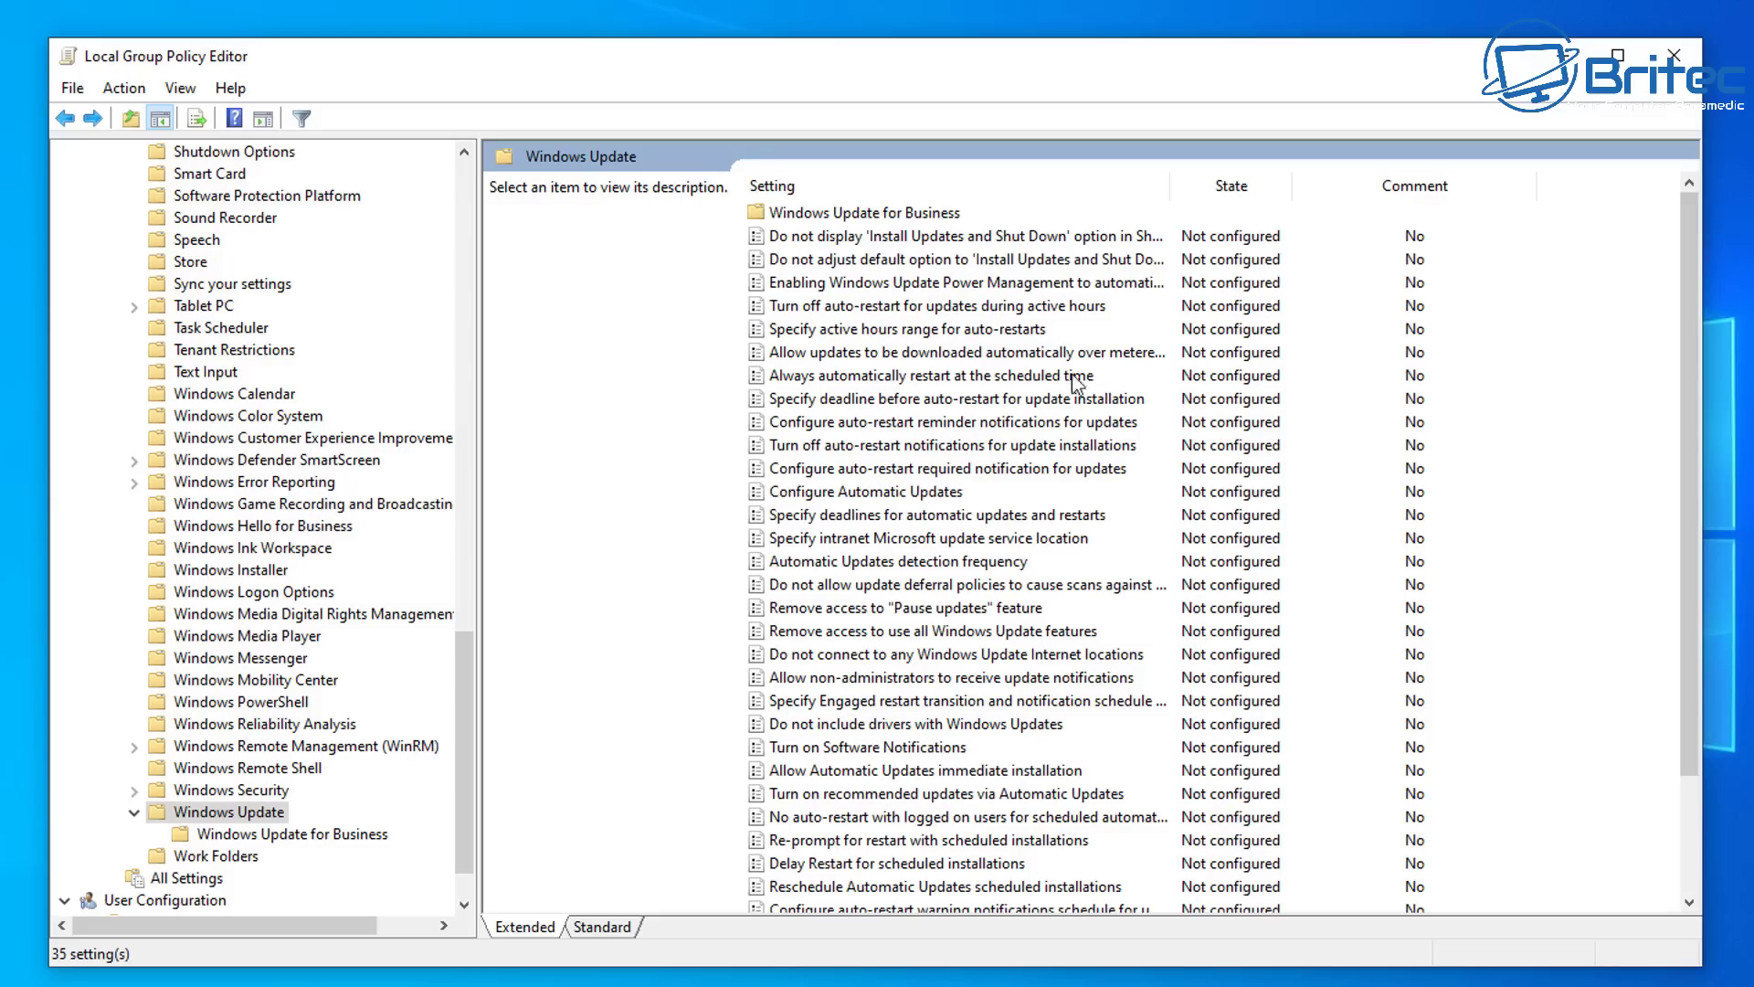
{"action": "left_click", "coordinate": [877, 215]}
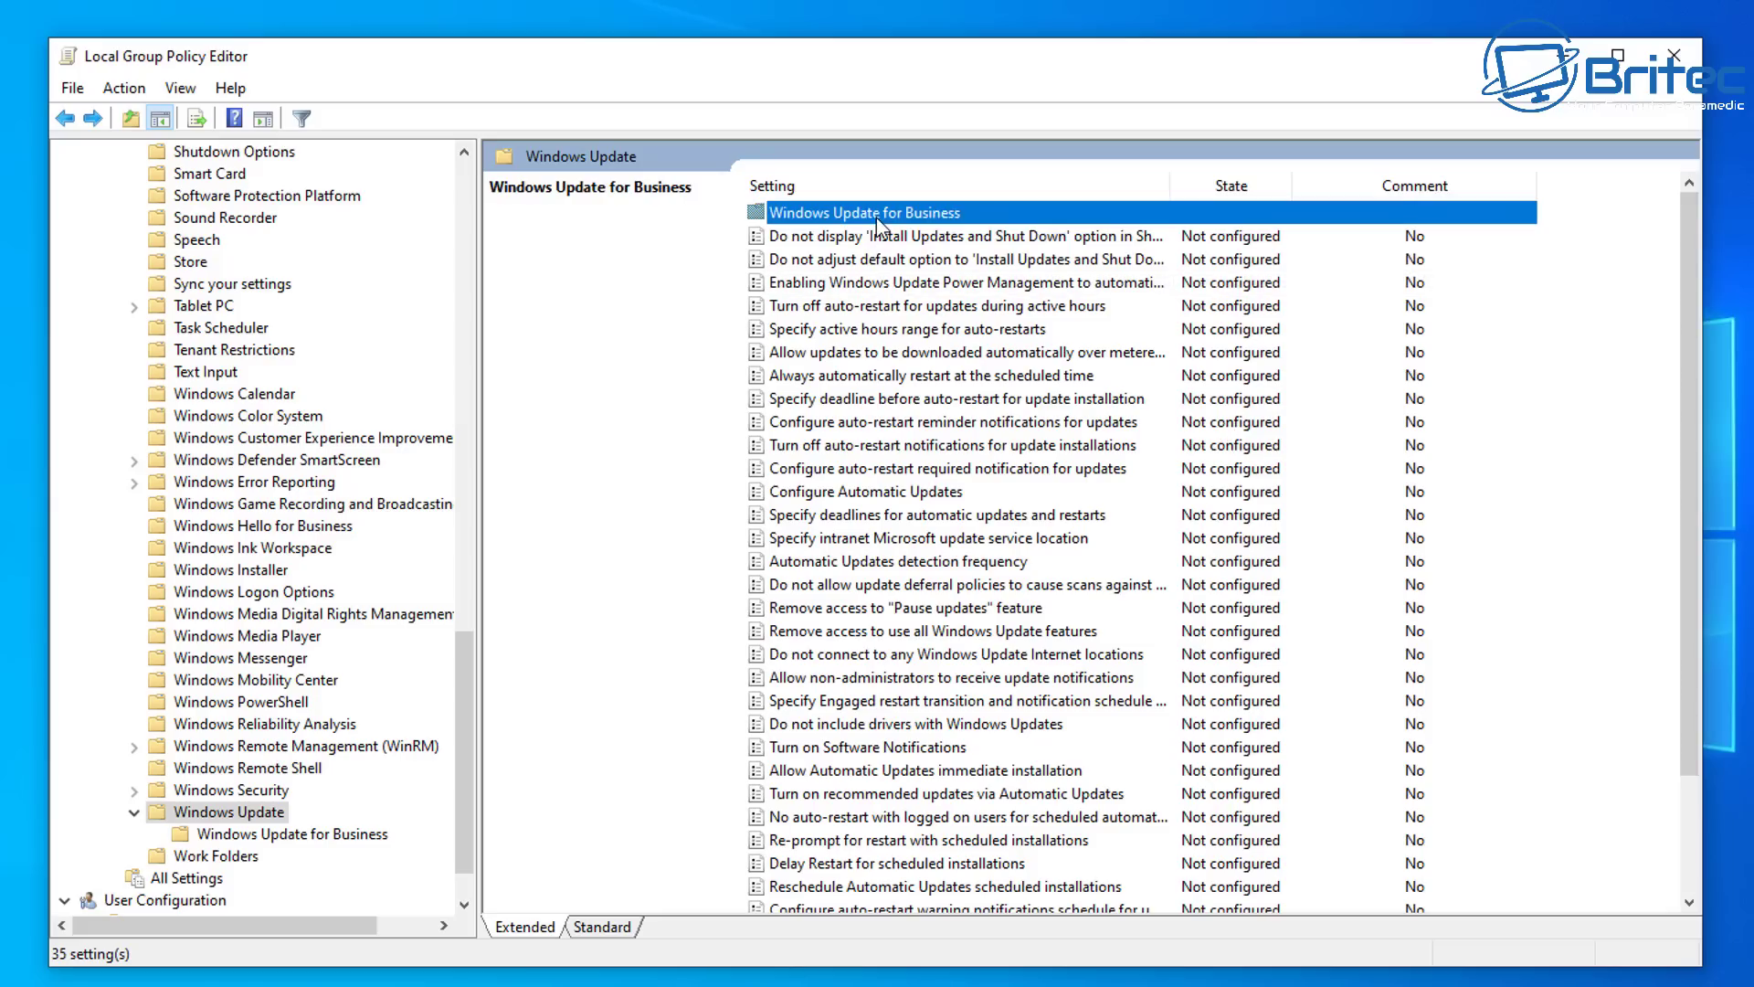
{"action": "double_click", "coordinate": [962, 219]}
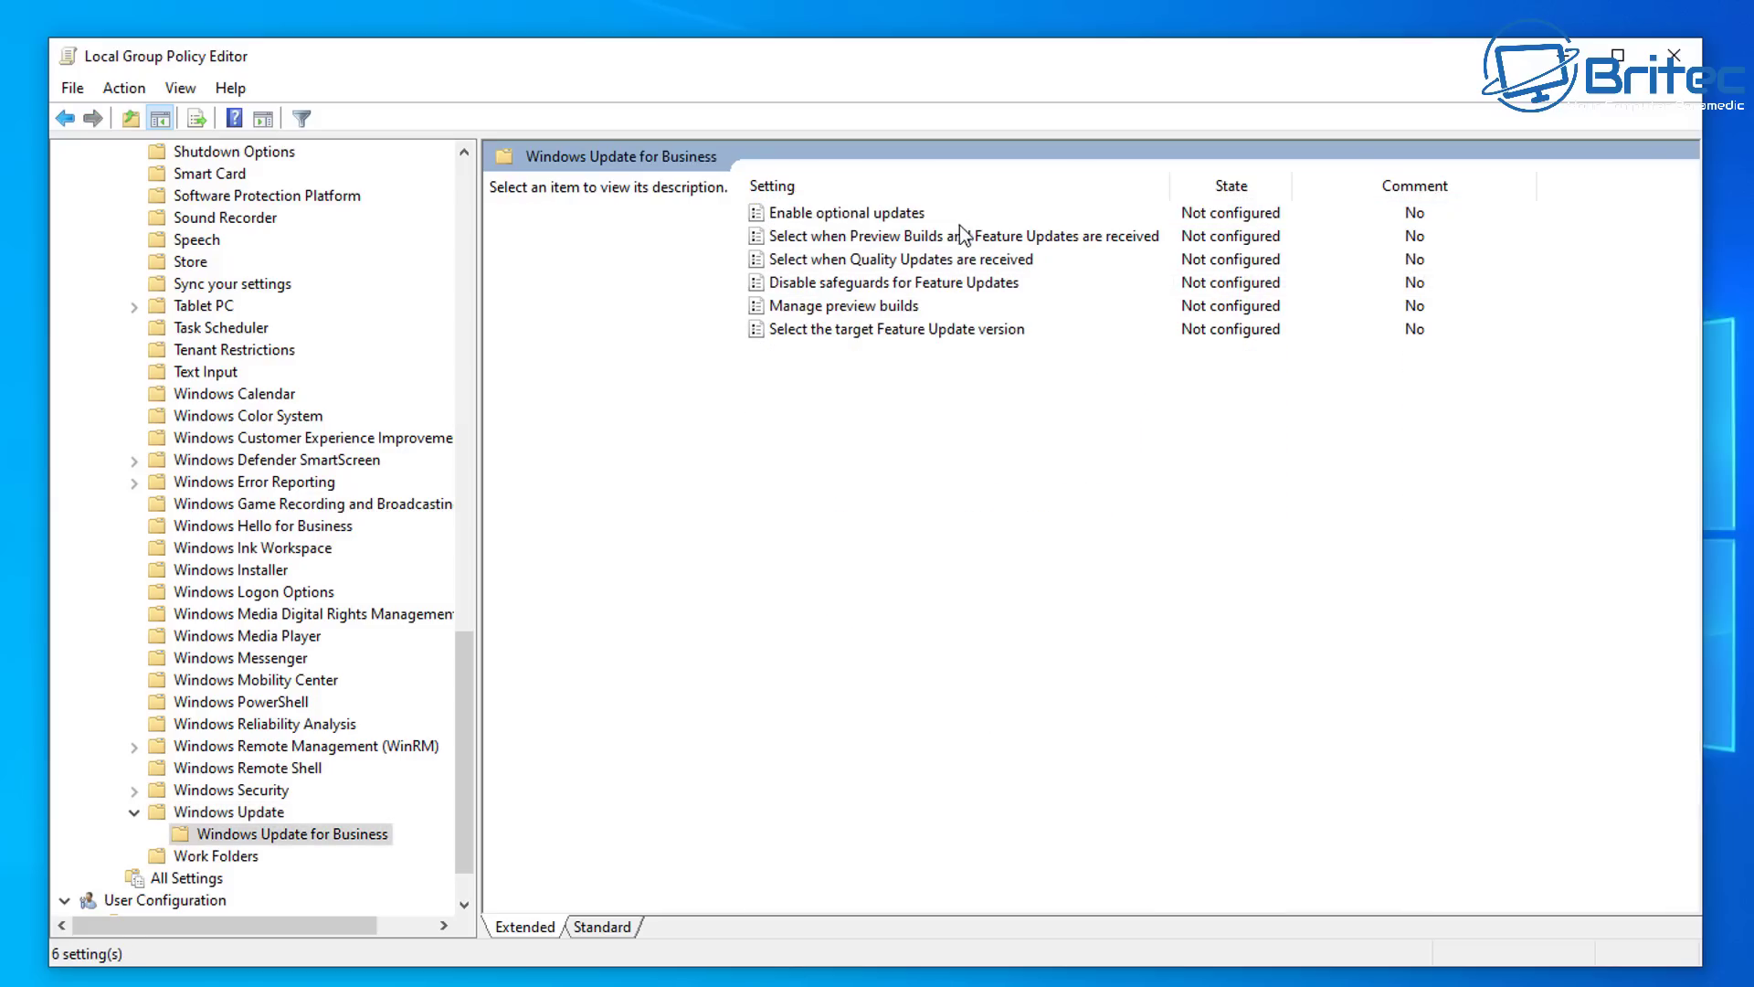
Open the "Select the target Feature Update version" policy and set it to Enabled
{"action": "left_click", "coordinate": [842, 333]}
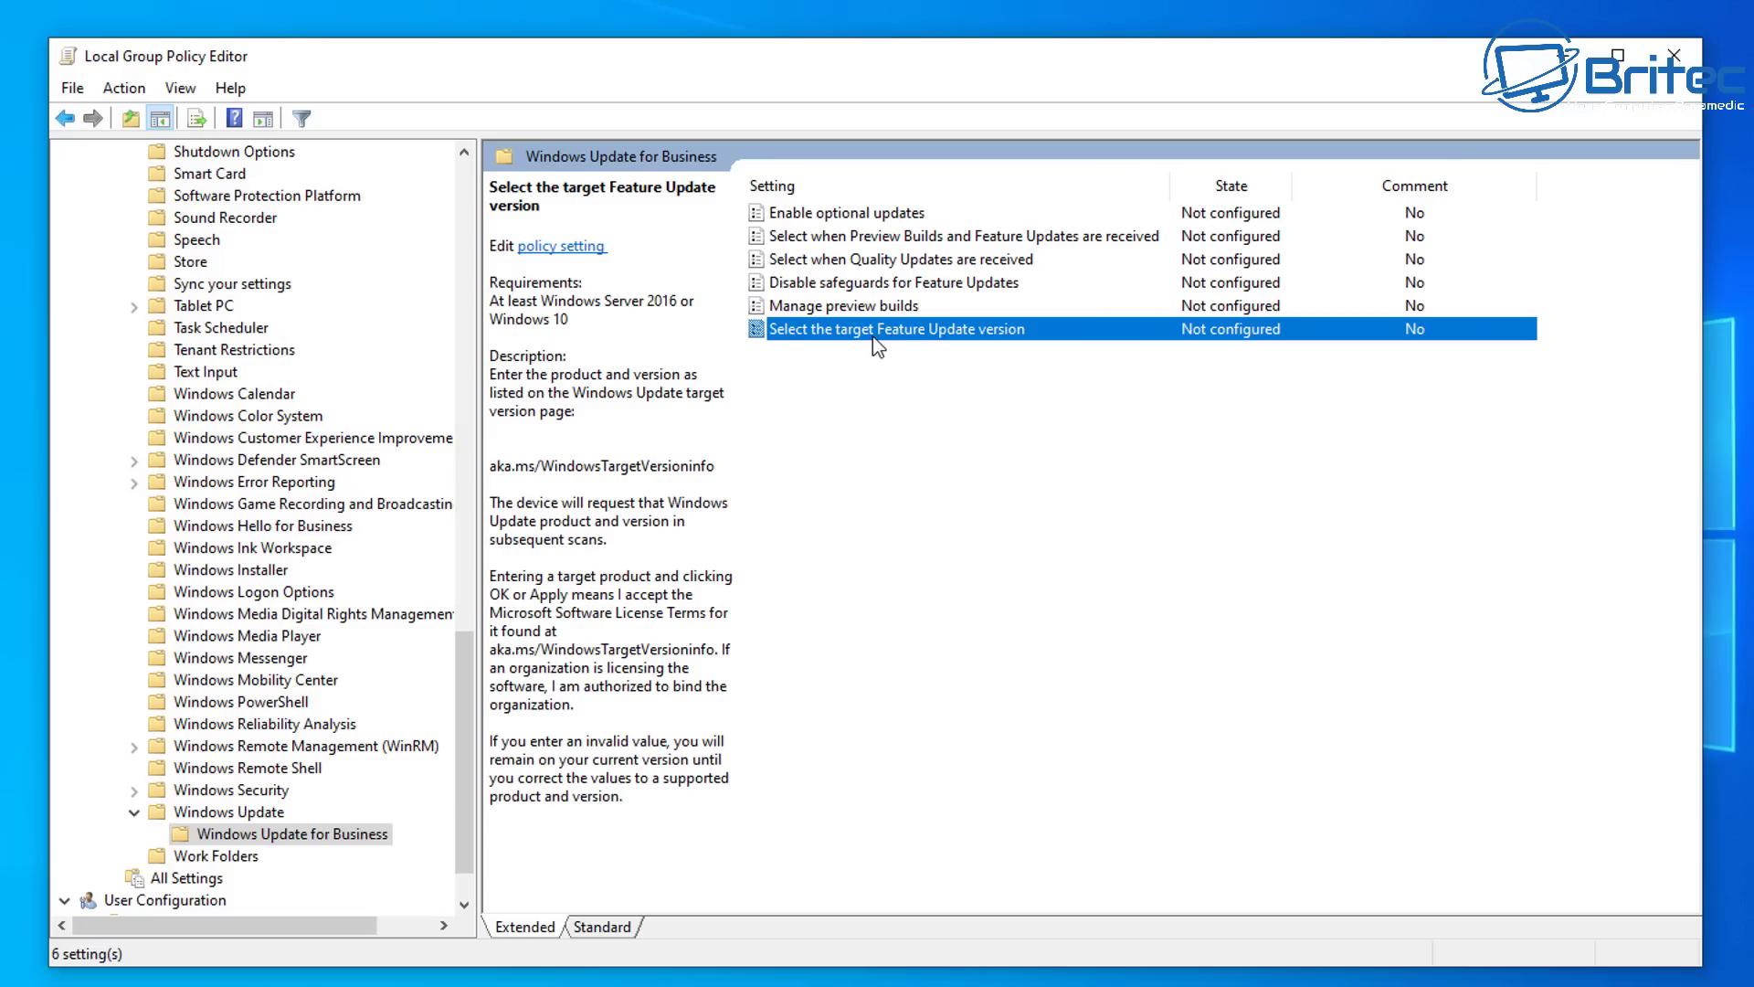
{"action": "double_click", "coordinate": [1083, 333]}
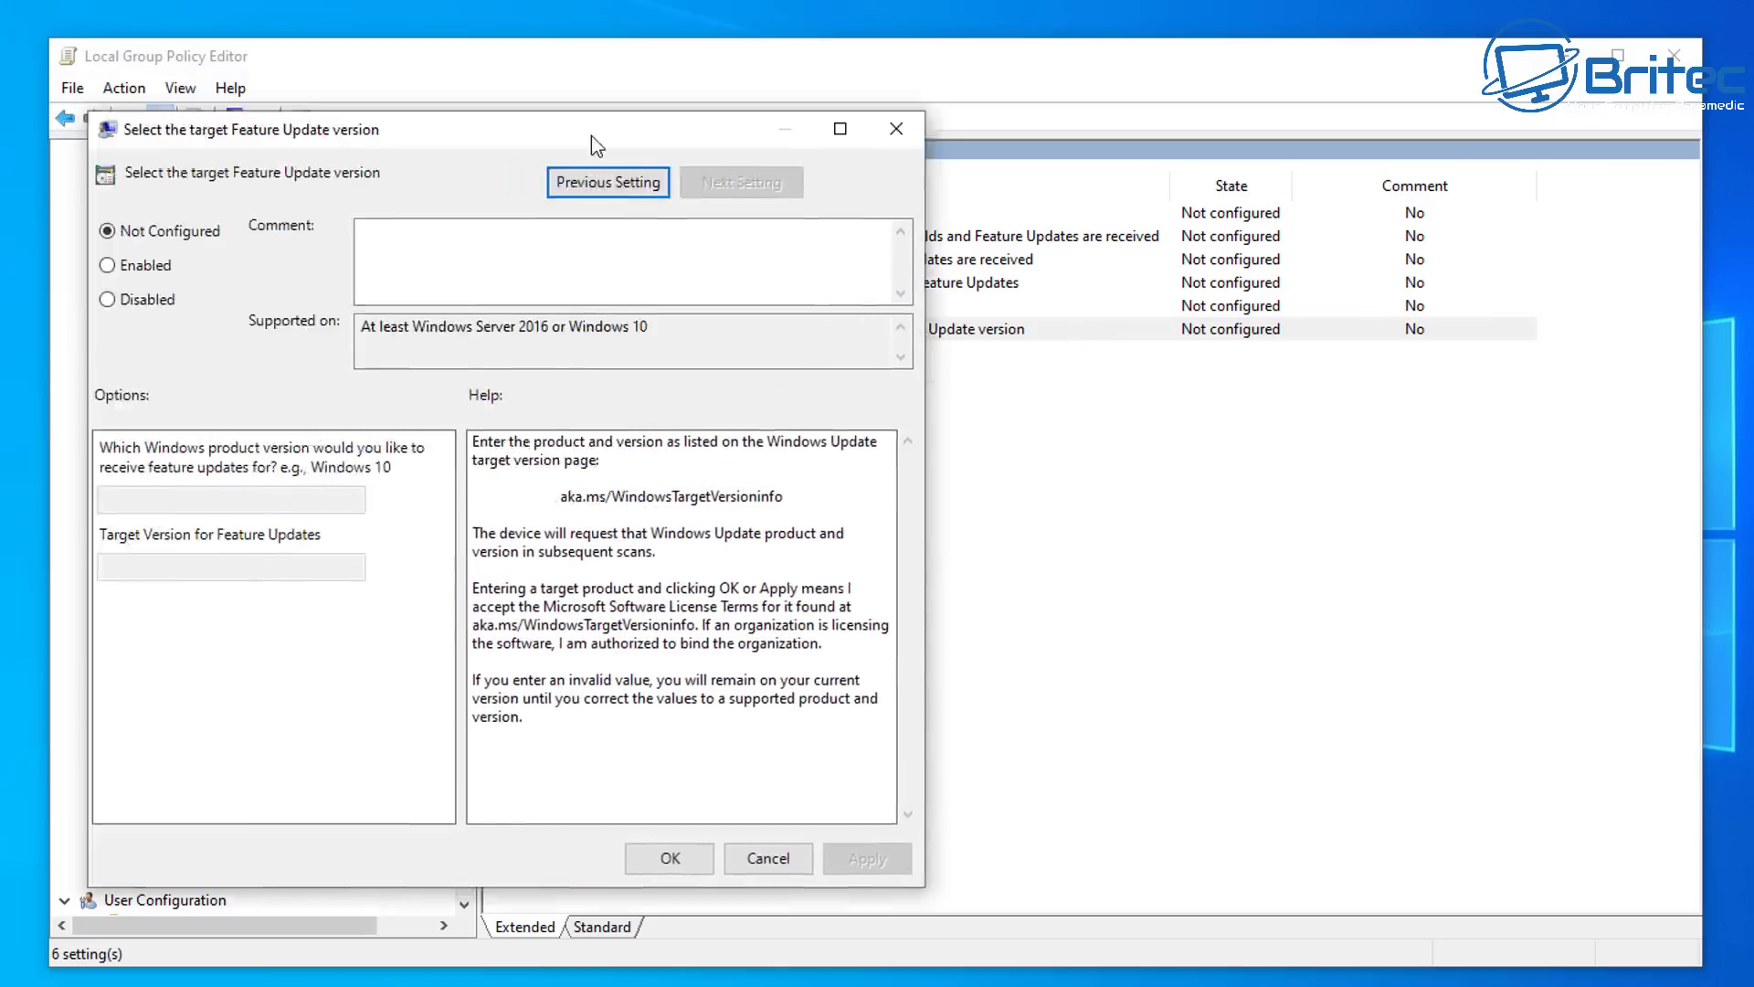
{"action": "left_click_drag", "start_coordinate": [595, 146], "coordinate": [994, 180]}
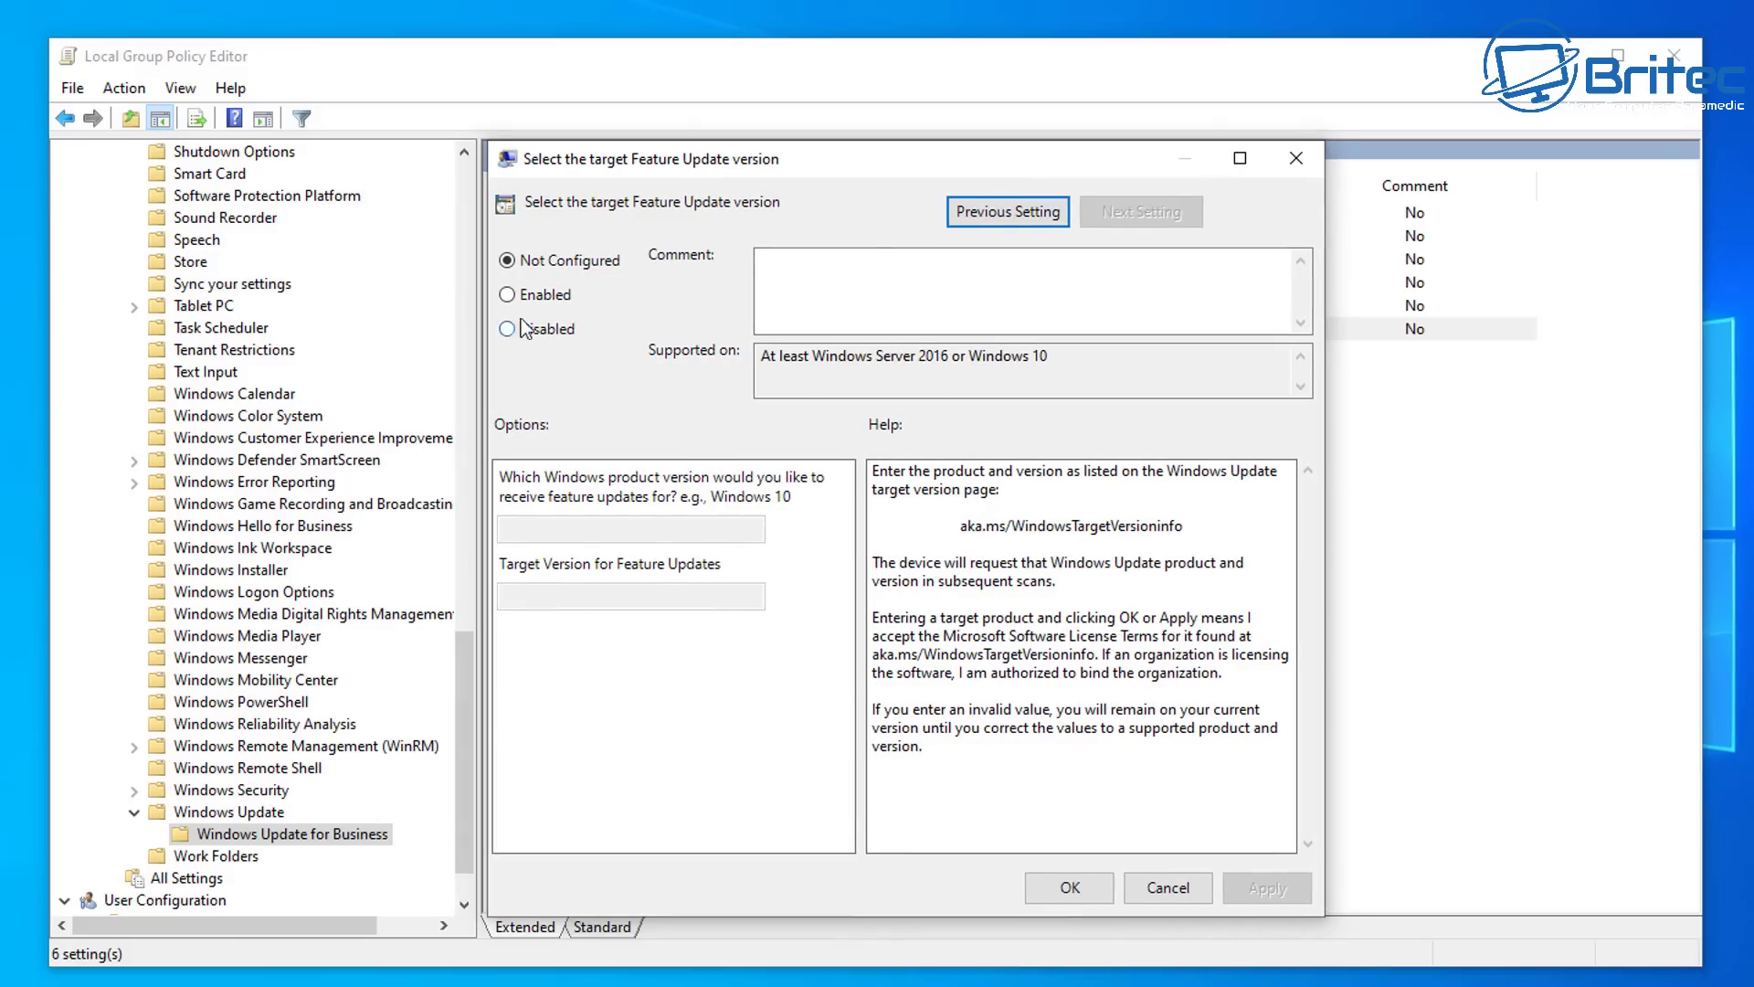
{"action": "left_click", "coordinate": [508, 294]}
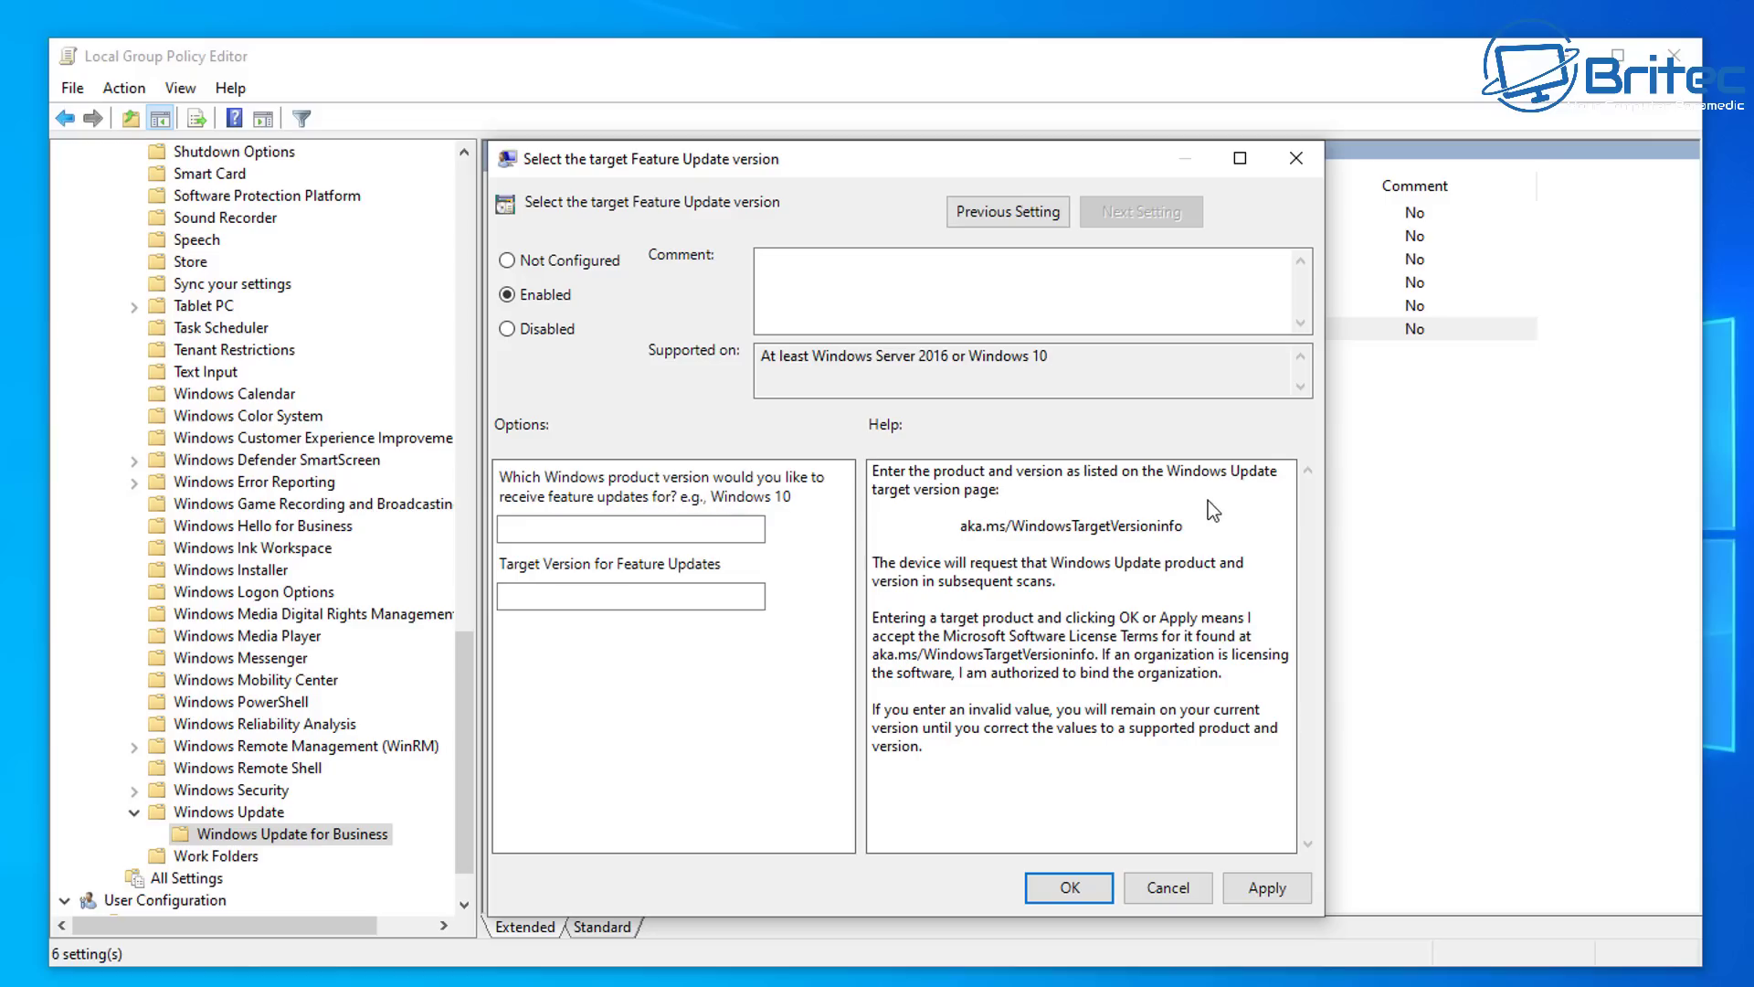
Set the policy's product version to Windows 10 and target version to 22H2, and apply the settings
{"action": "left_click", "coordinate": [622, 527]}
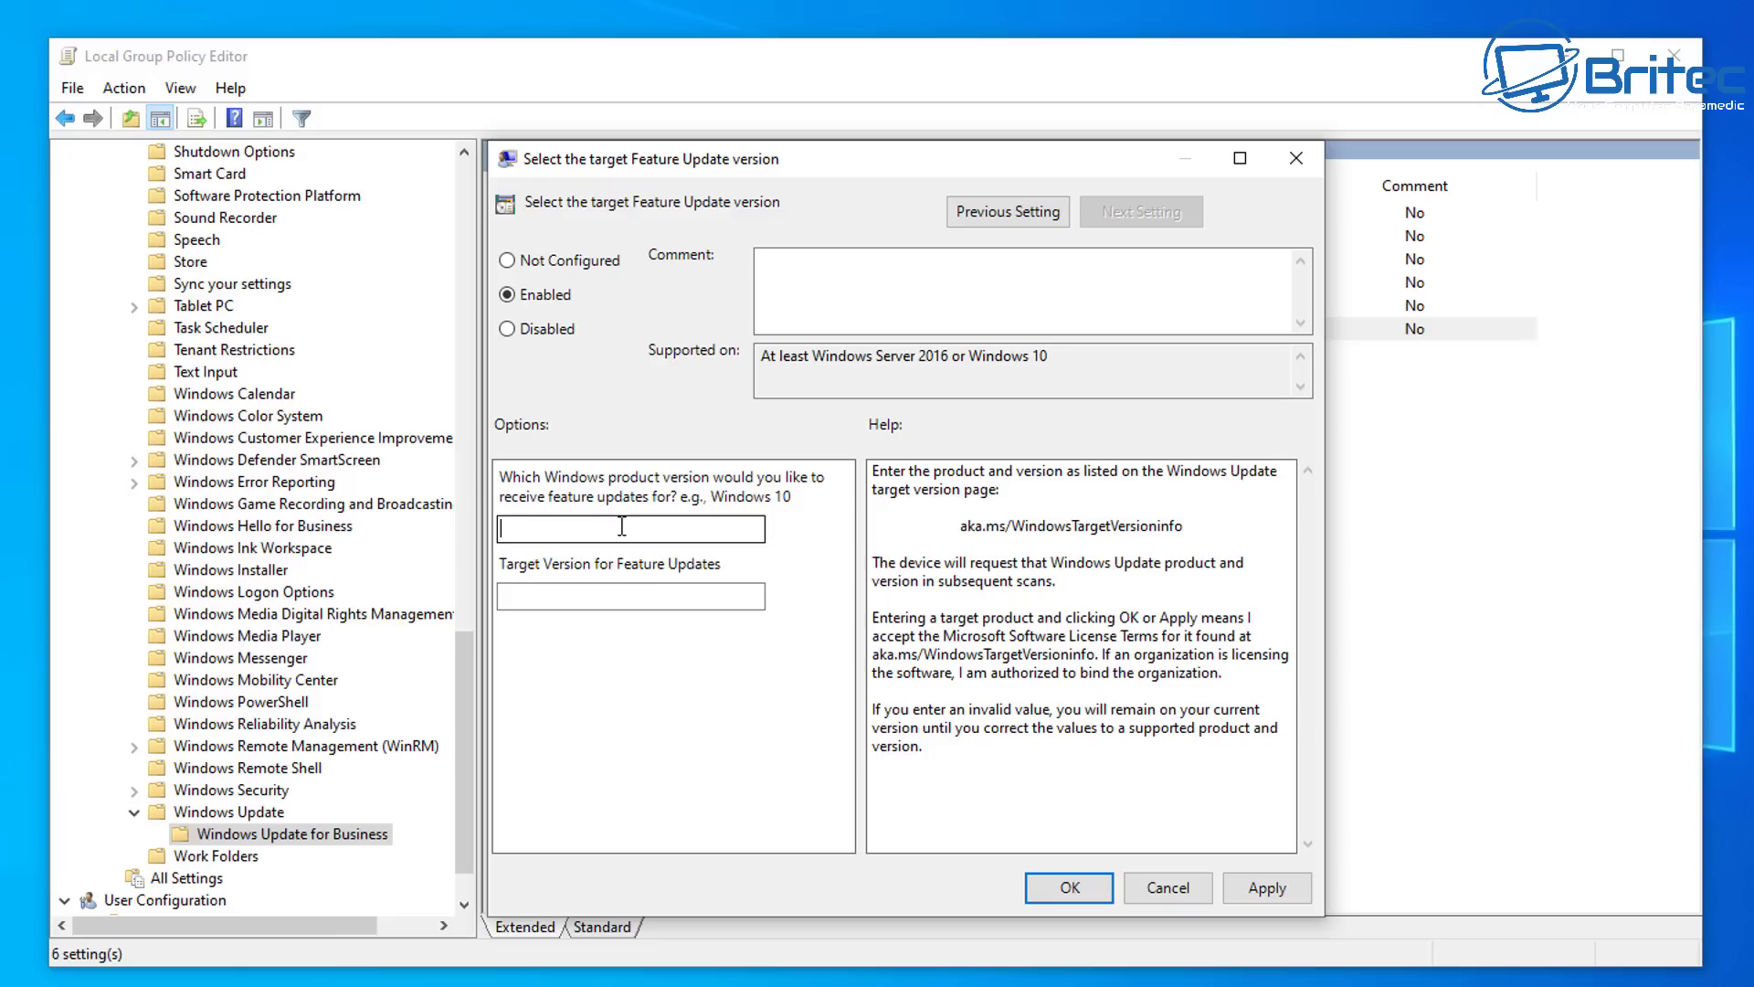
{"action": "type", "text": "Windows 110"}
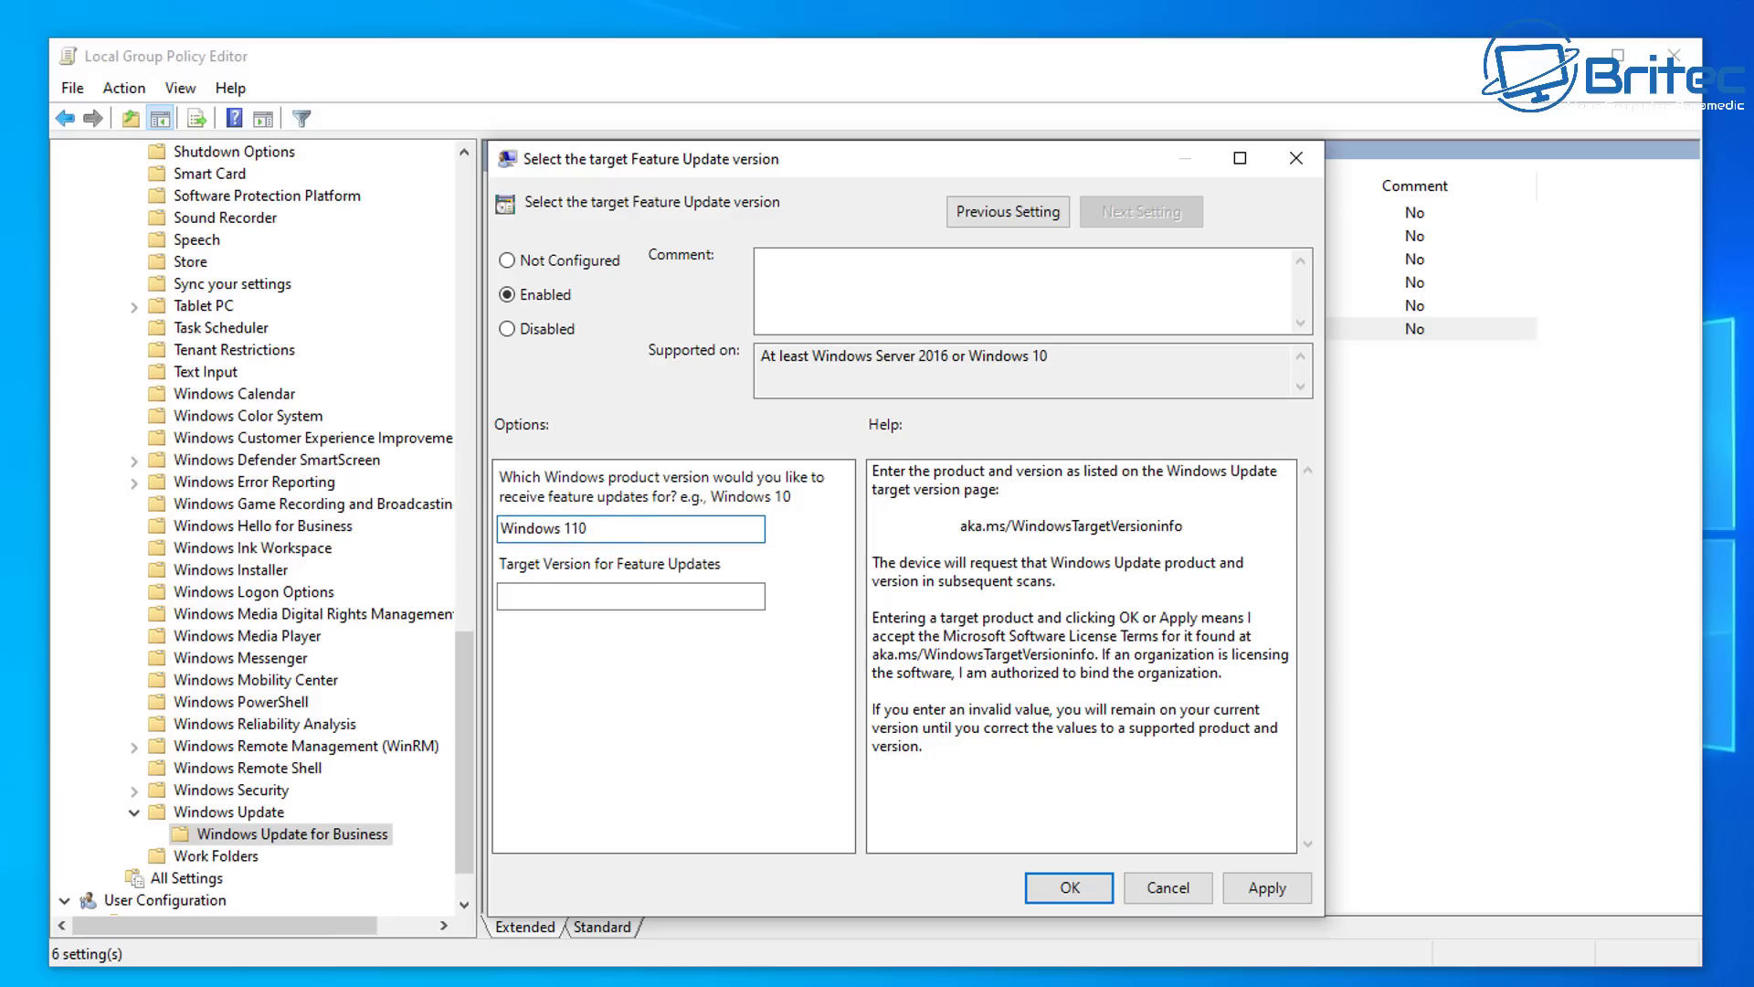
{"action": "left_click", "coordinate": [565, 600]}
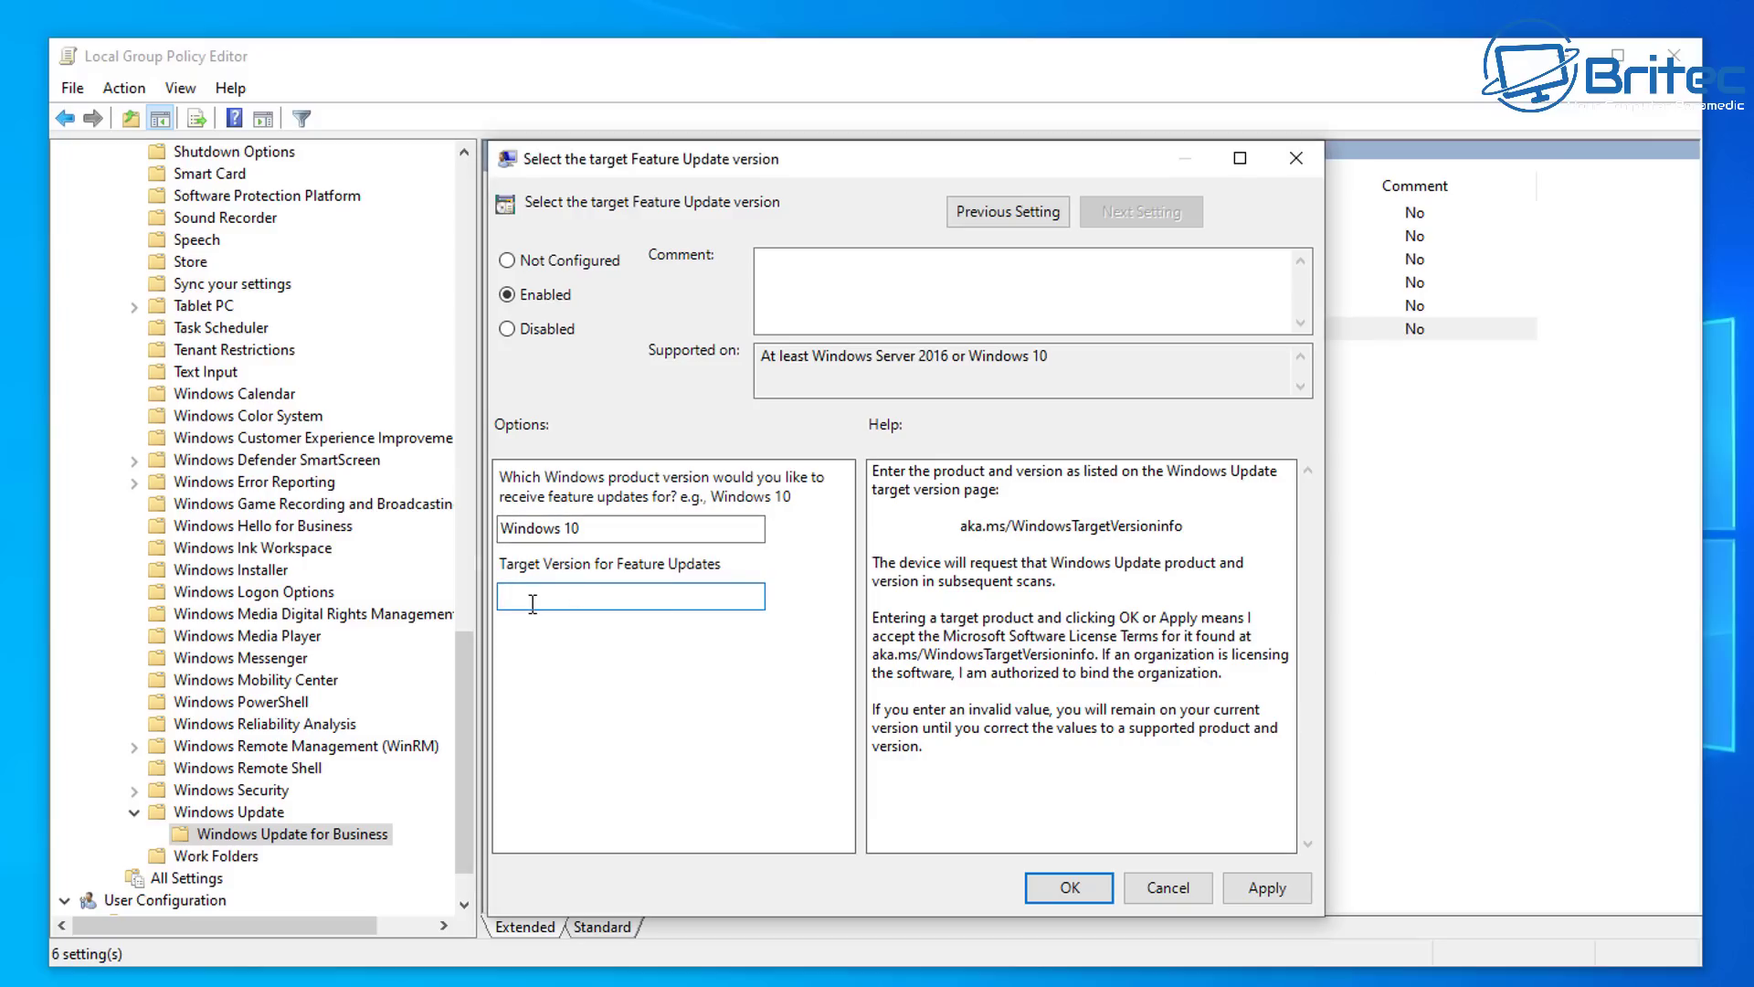
{"action": "type", "text": "22H2"}
{"action": "left_click", "coordinate": [1302, 897]}
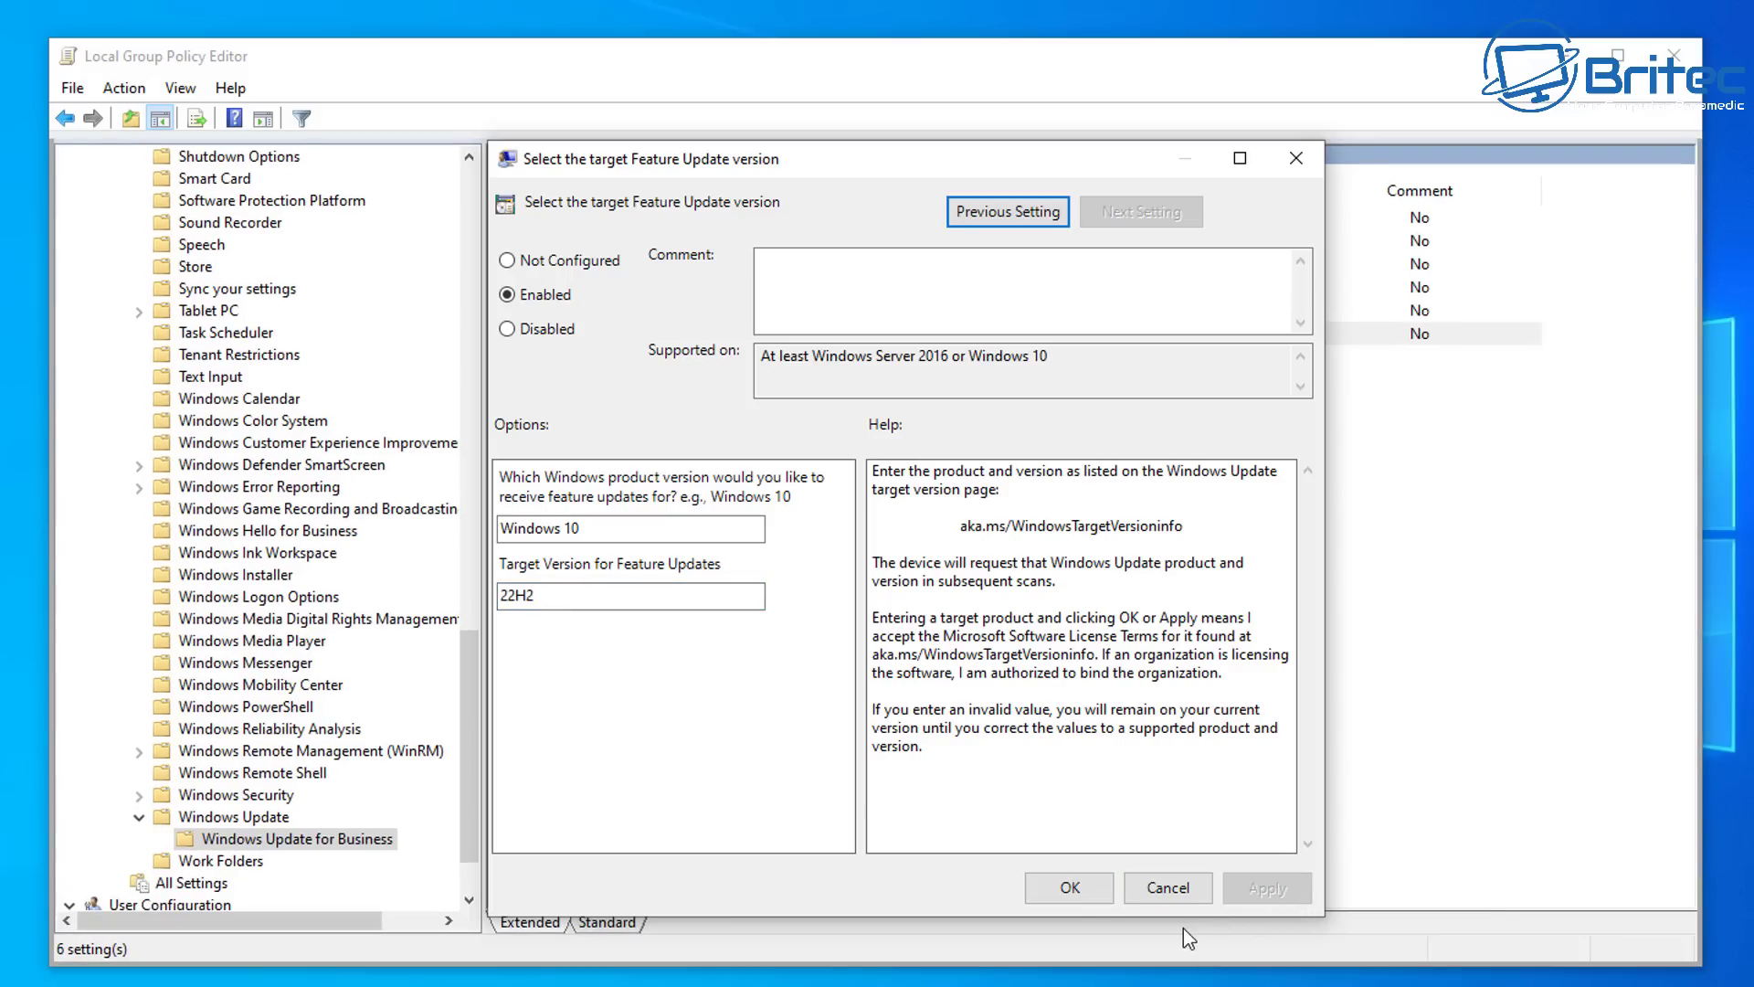
{"action": "left_click", "coordinate": [1067, 891]}
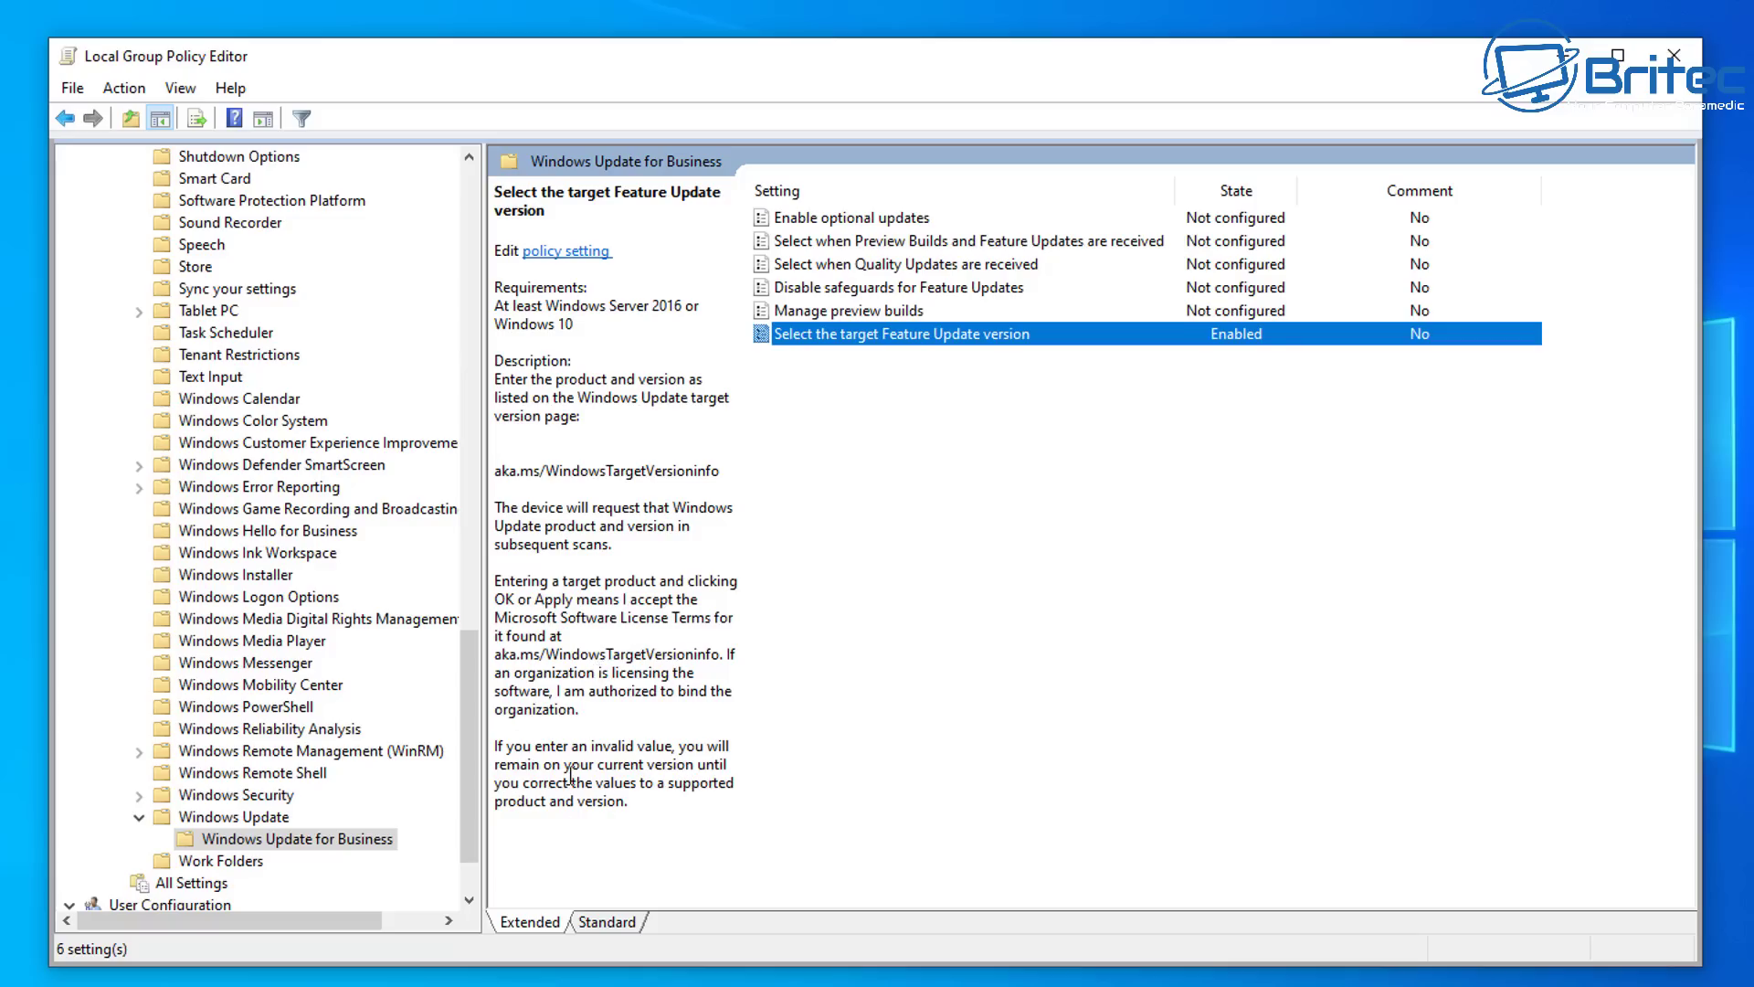
{"action": "left_click", "coordinate": [492, 794]}
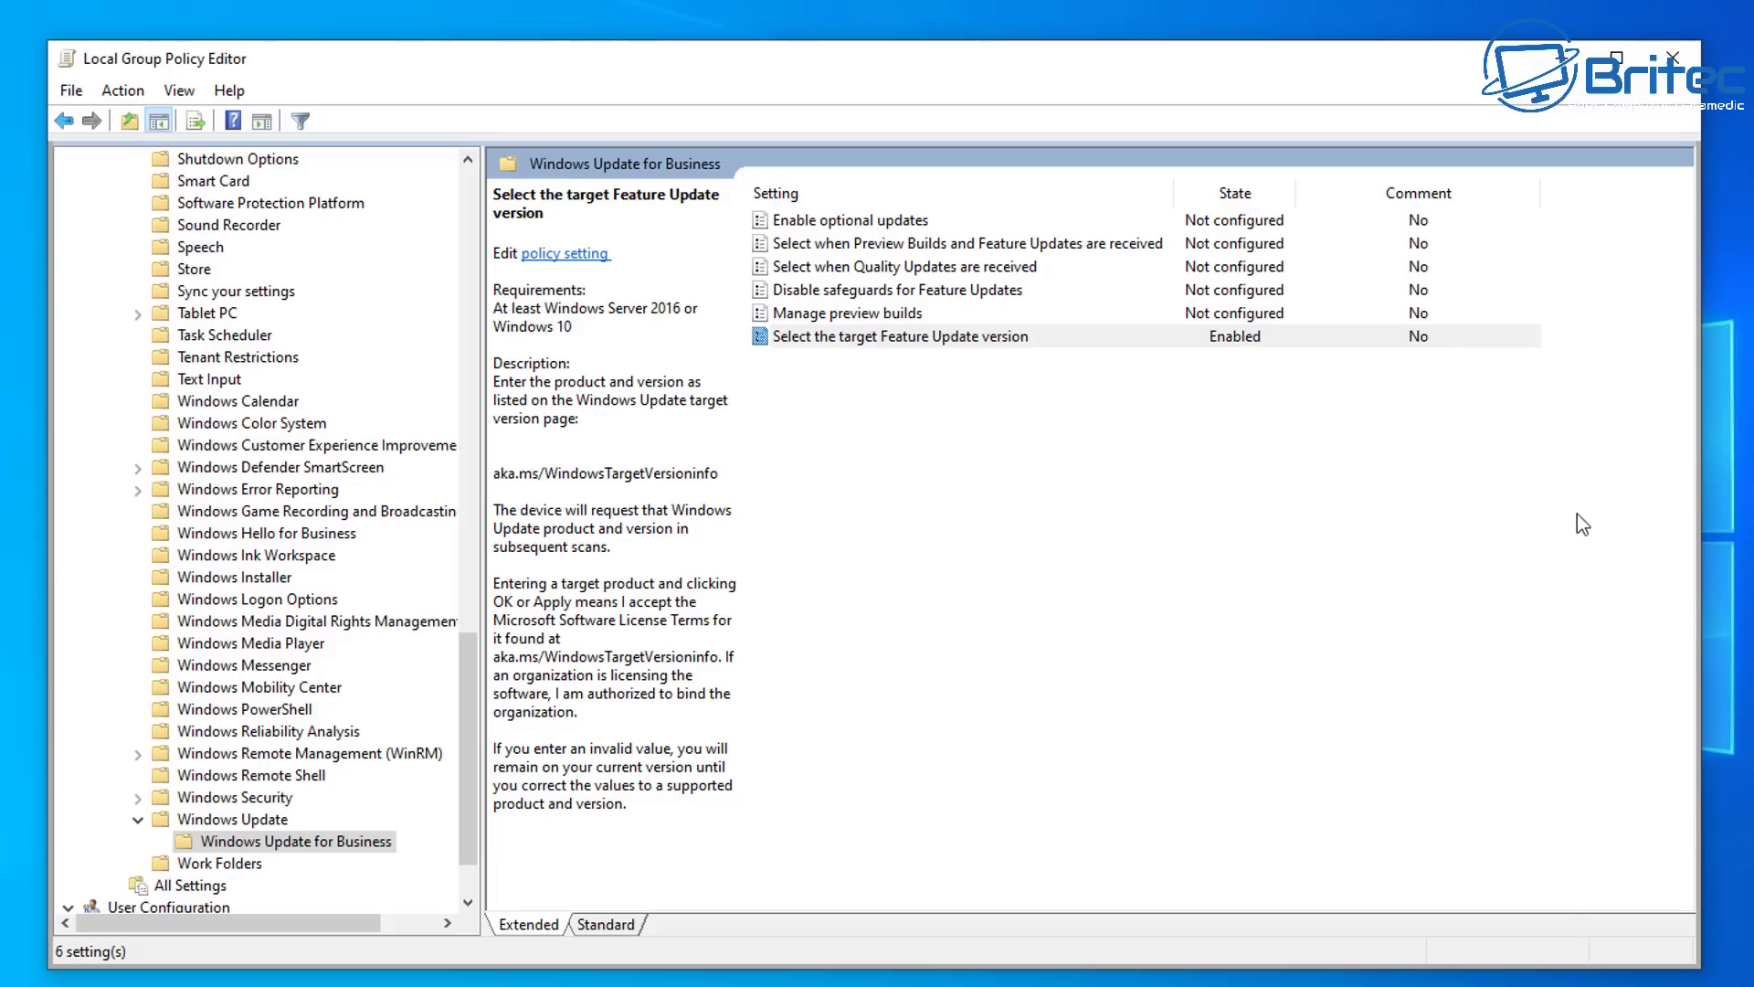
Go back to the Windows Update folder and open the Configure Automatic Updates policy
{"action": "left_click", "coordinate": [63, 122]}
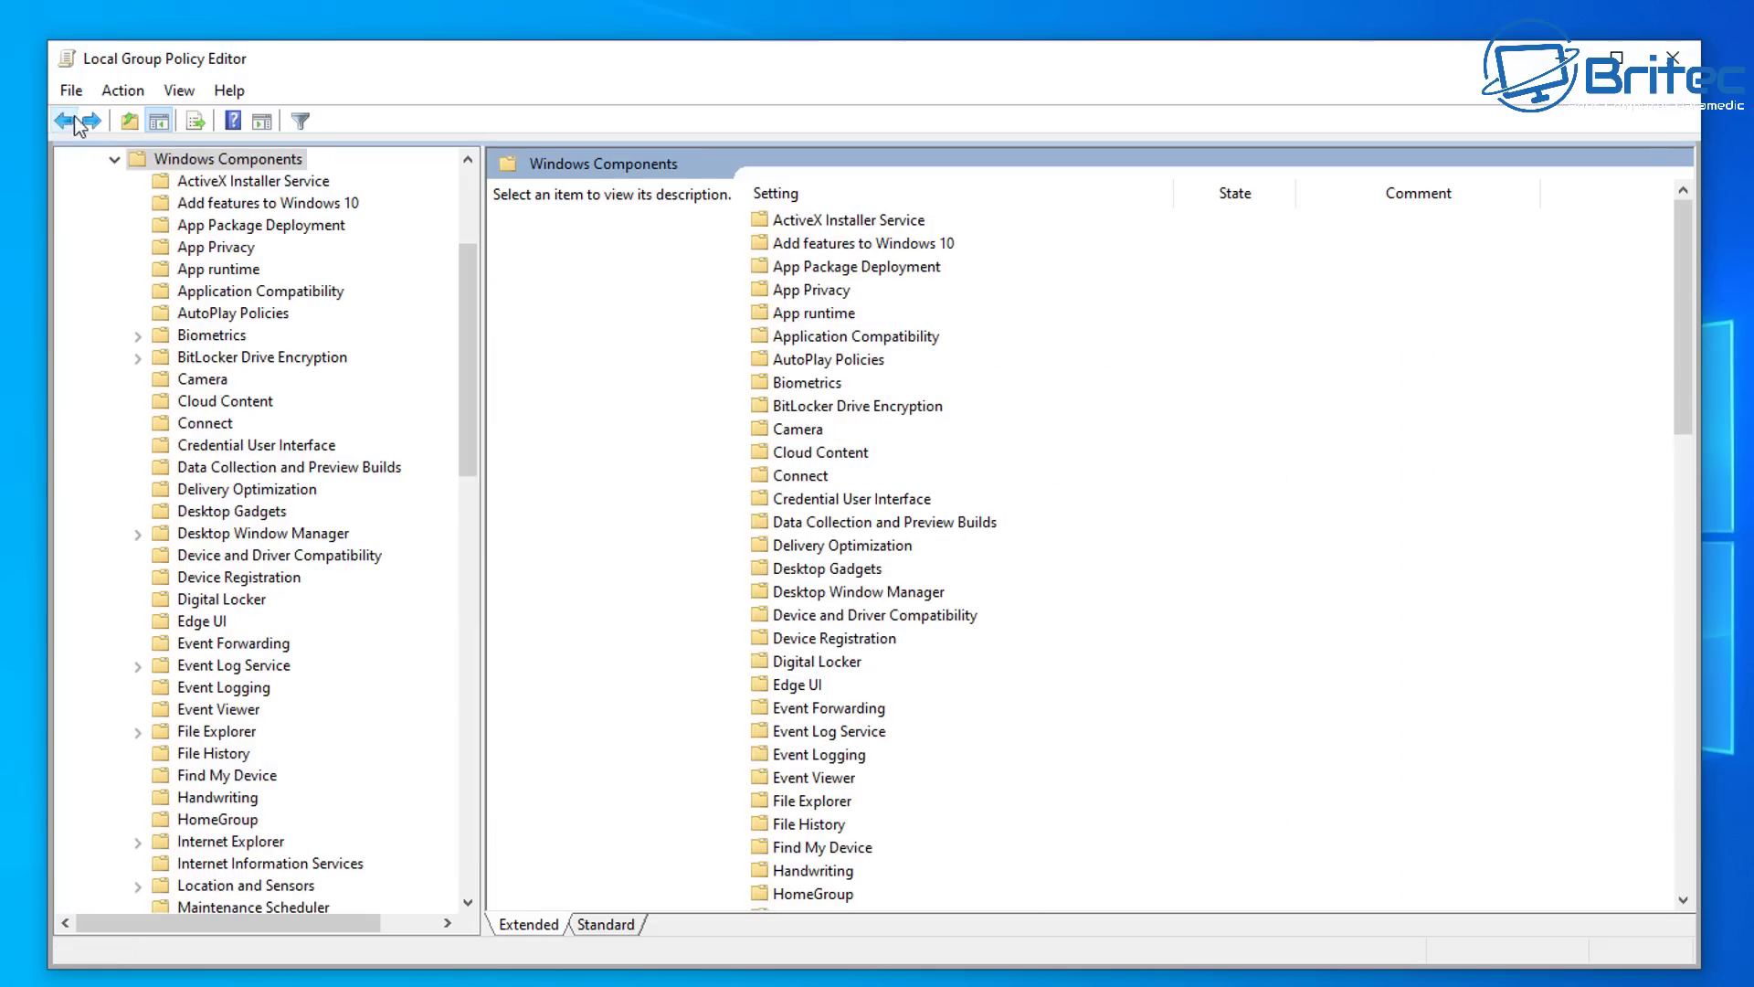
{"action": "left_click", "coordinate": [91, 121]}
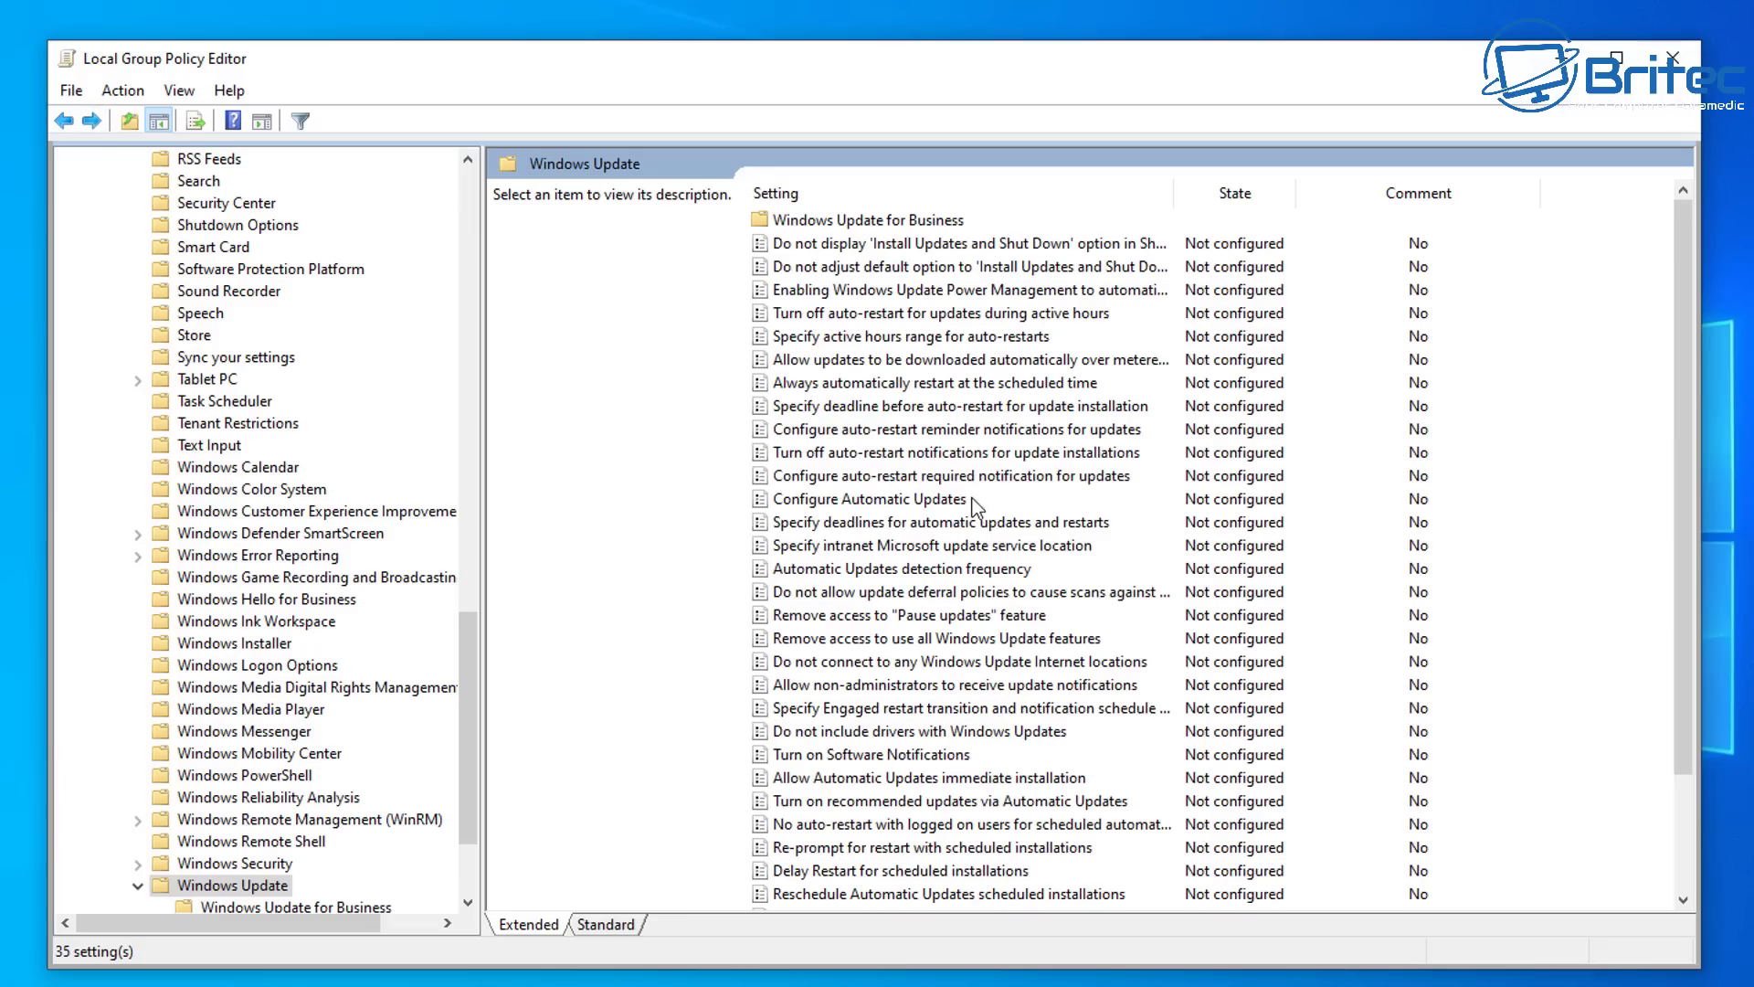
{"action": "scroll", "coordinate": [973, 504], "scroll_direction": "down", "scroll_amount": 2}
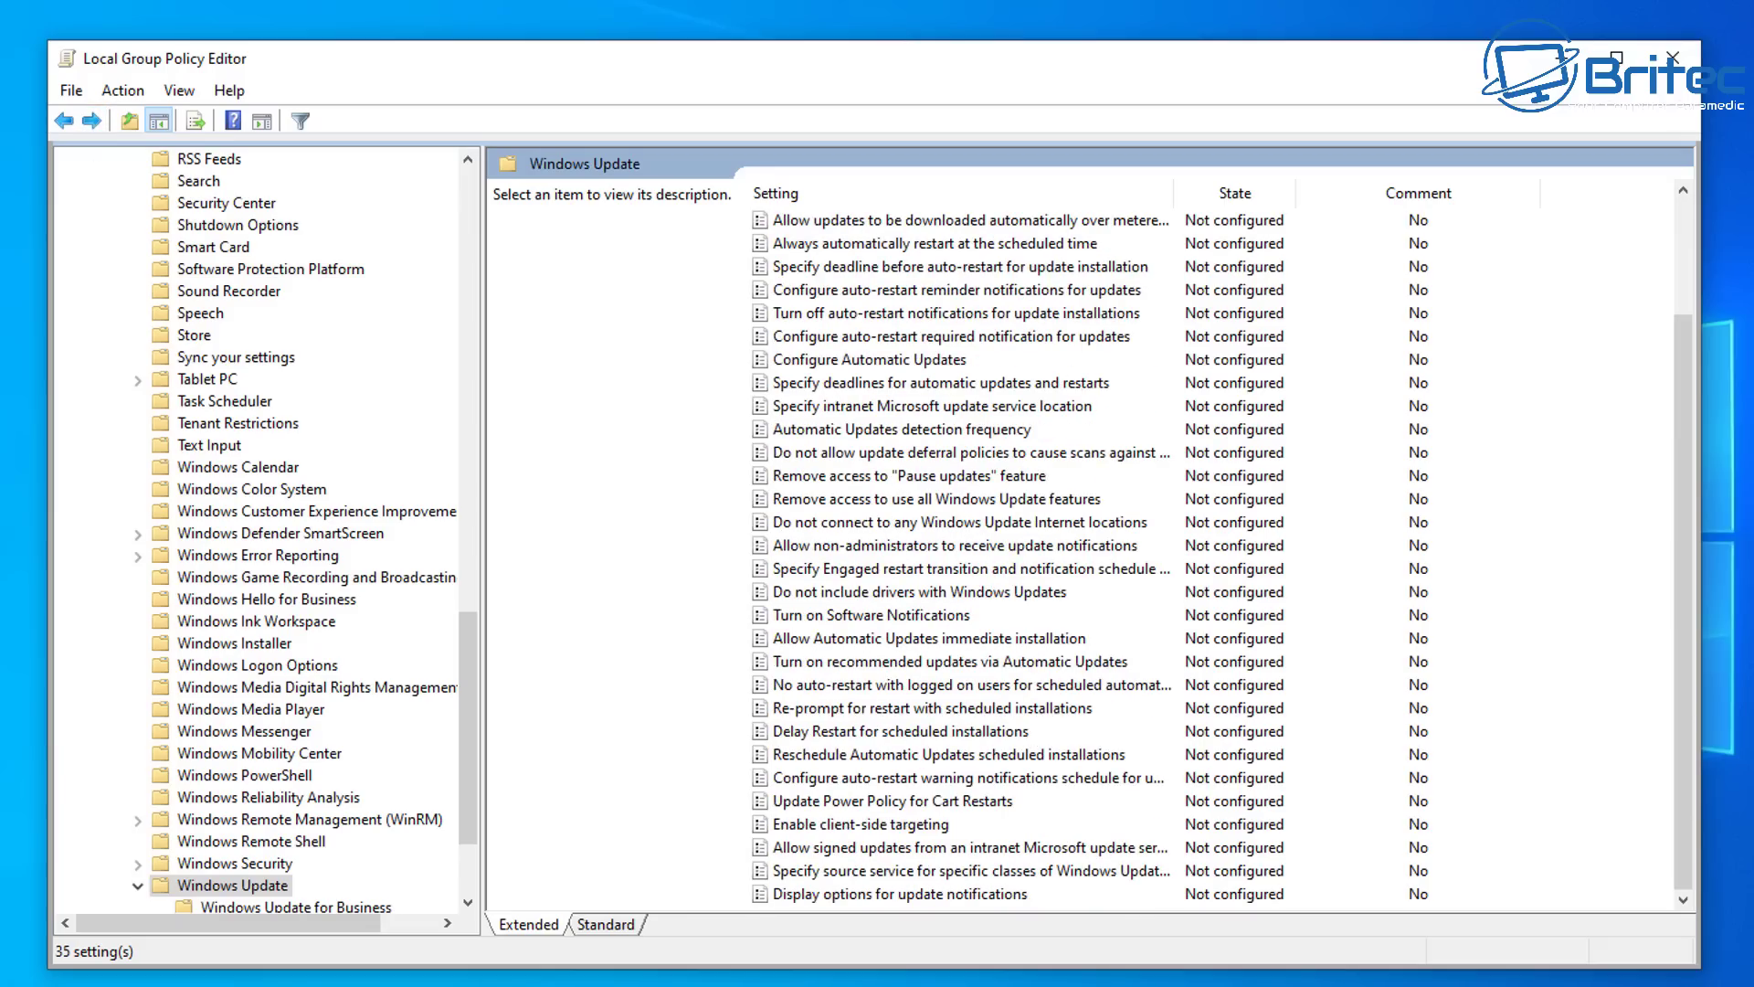
{"action": "key", "text": "Home"}
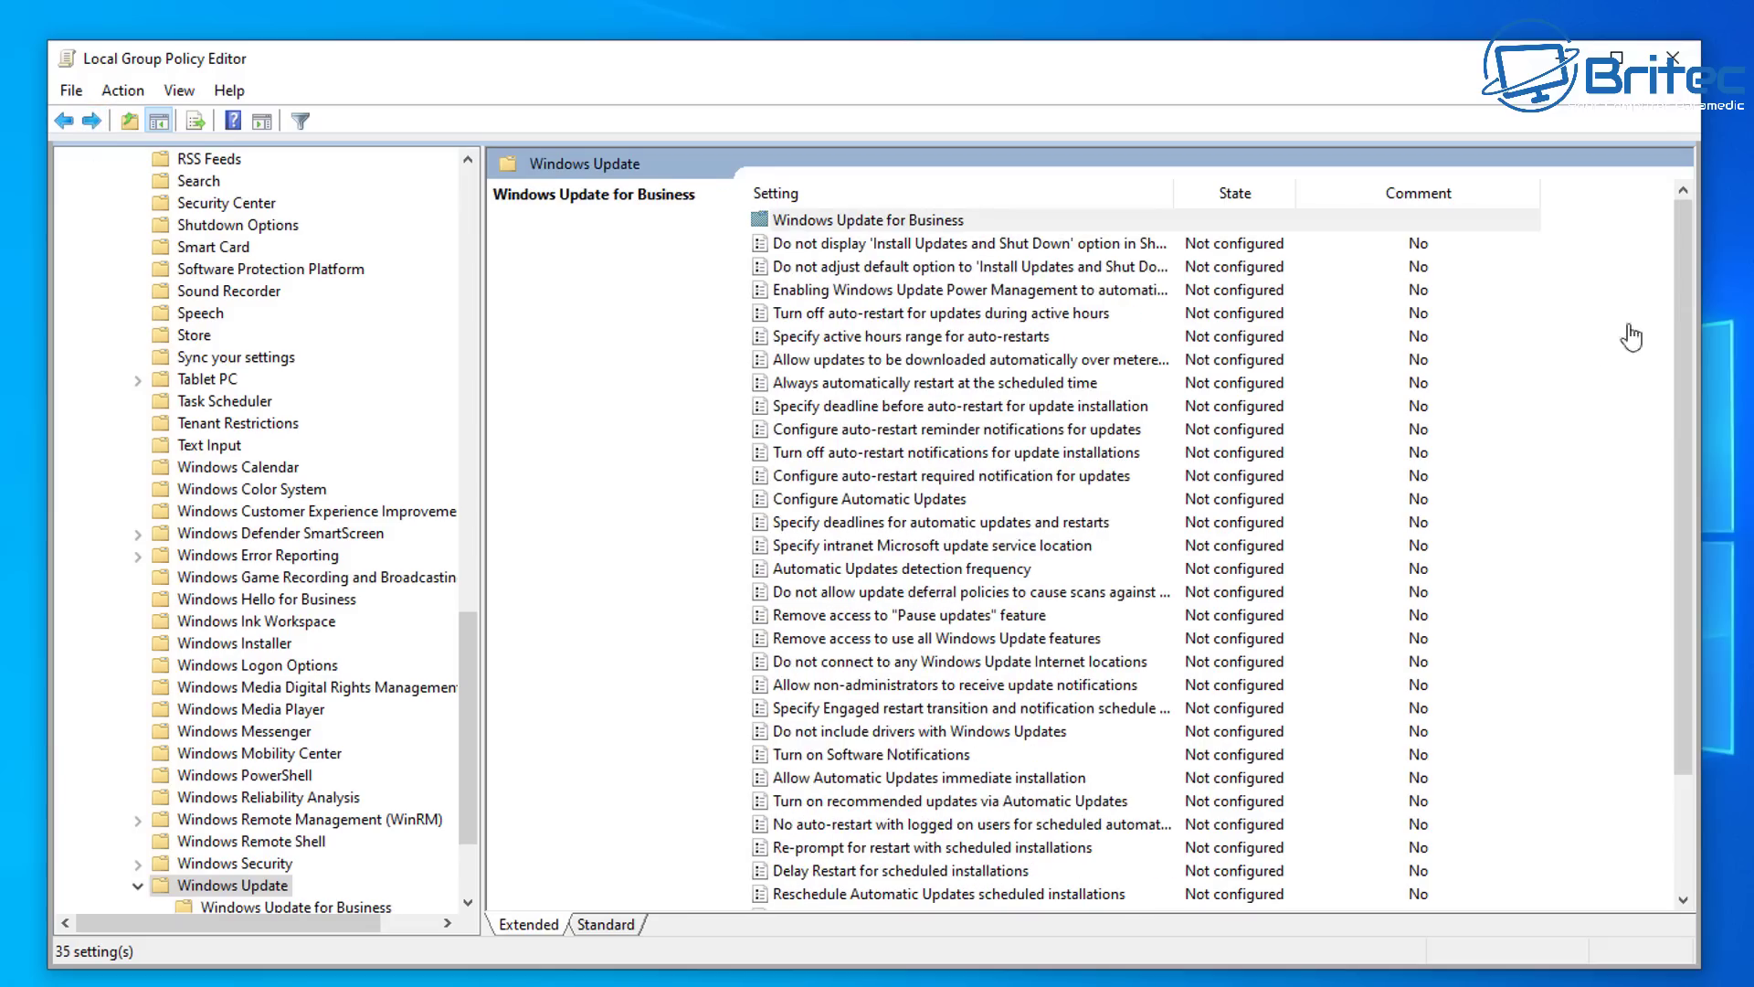
{"action": "scroll", "coordinate": [1308, 433], "scroll_direction": "down", "scroll_amount": 2}
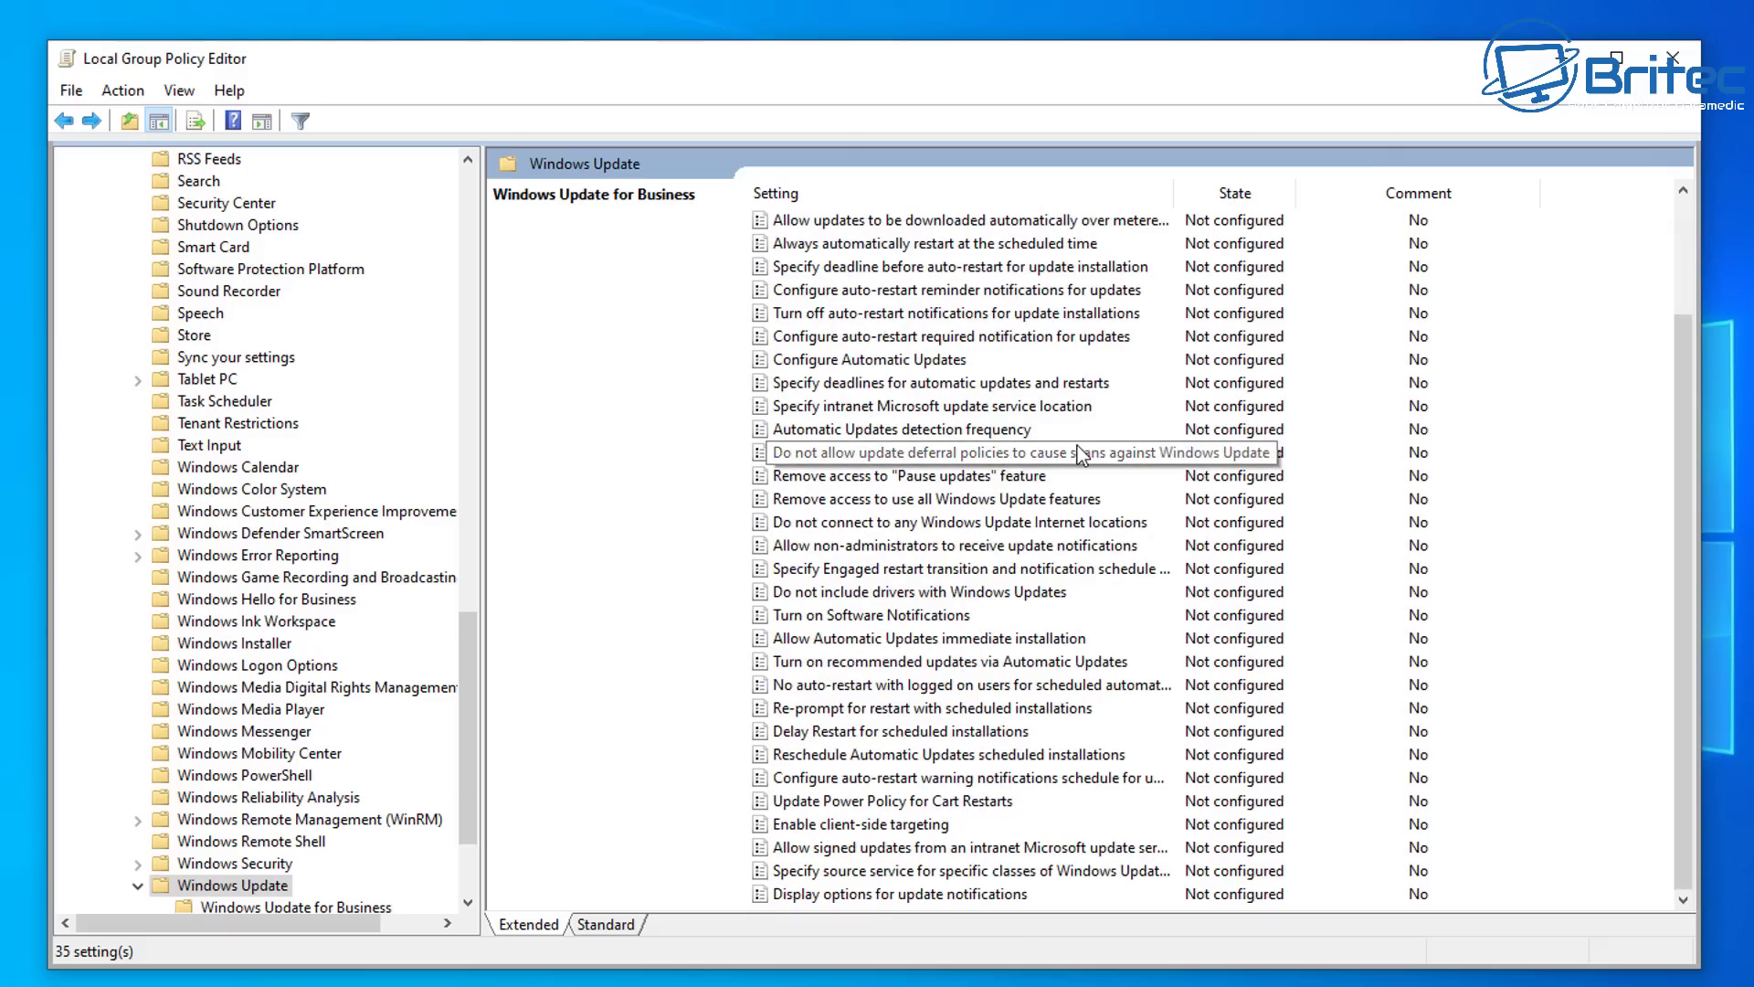
{"action": "left_click", "coordinate": [961, 361]}
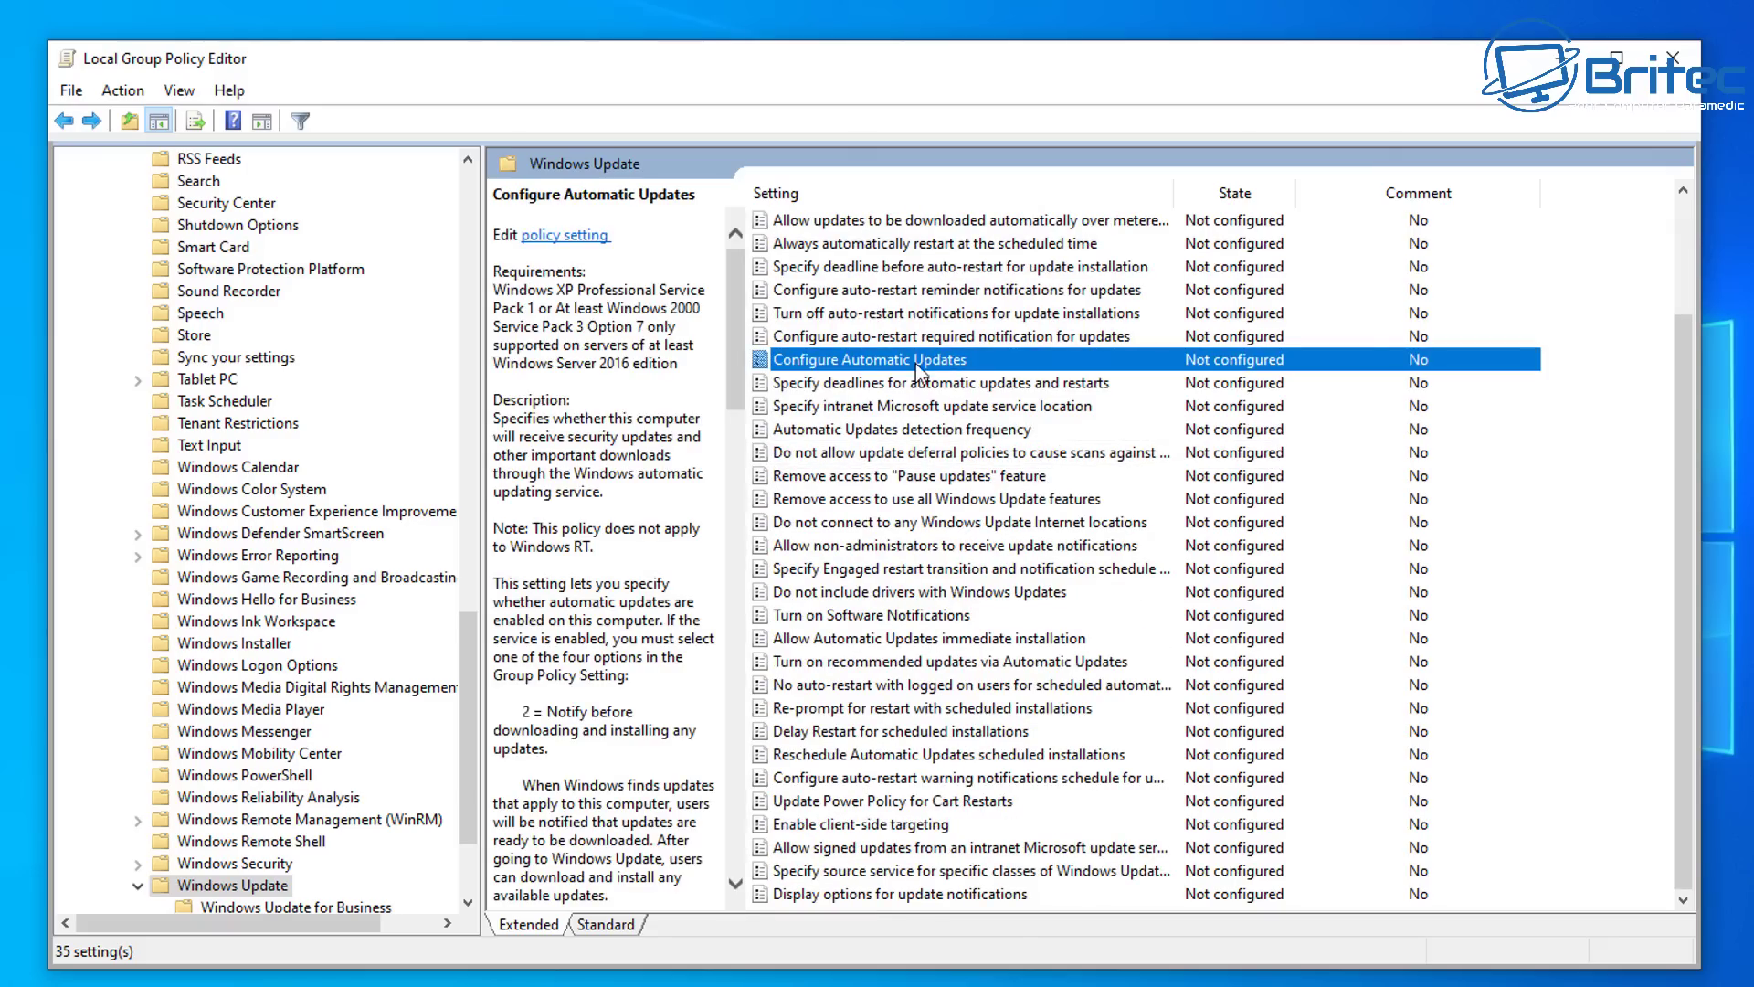
{"action": "double_click", "coordinate": [995, 359]}
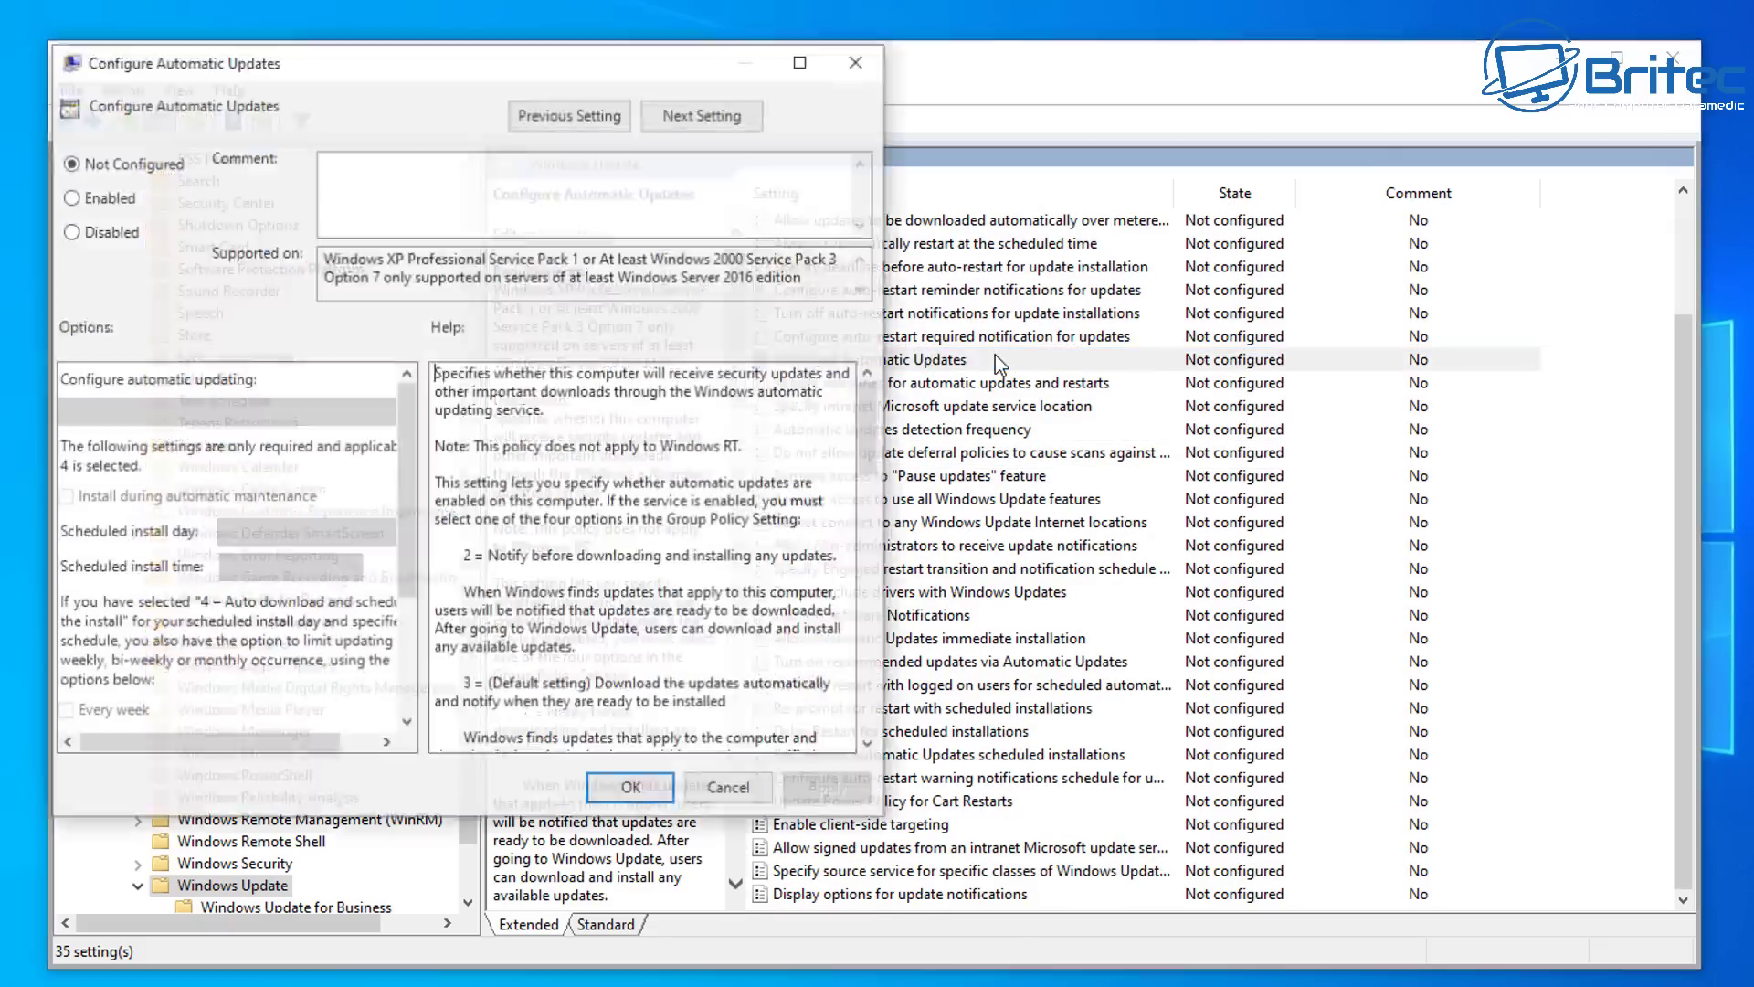
{"action": "left_click_drag", "start_coordinate": [365, 71], "coordinate": [791, 160]}
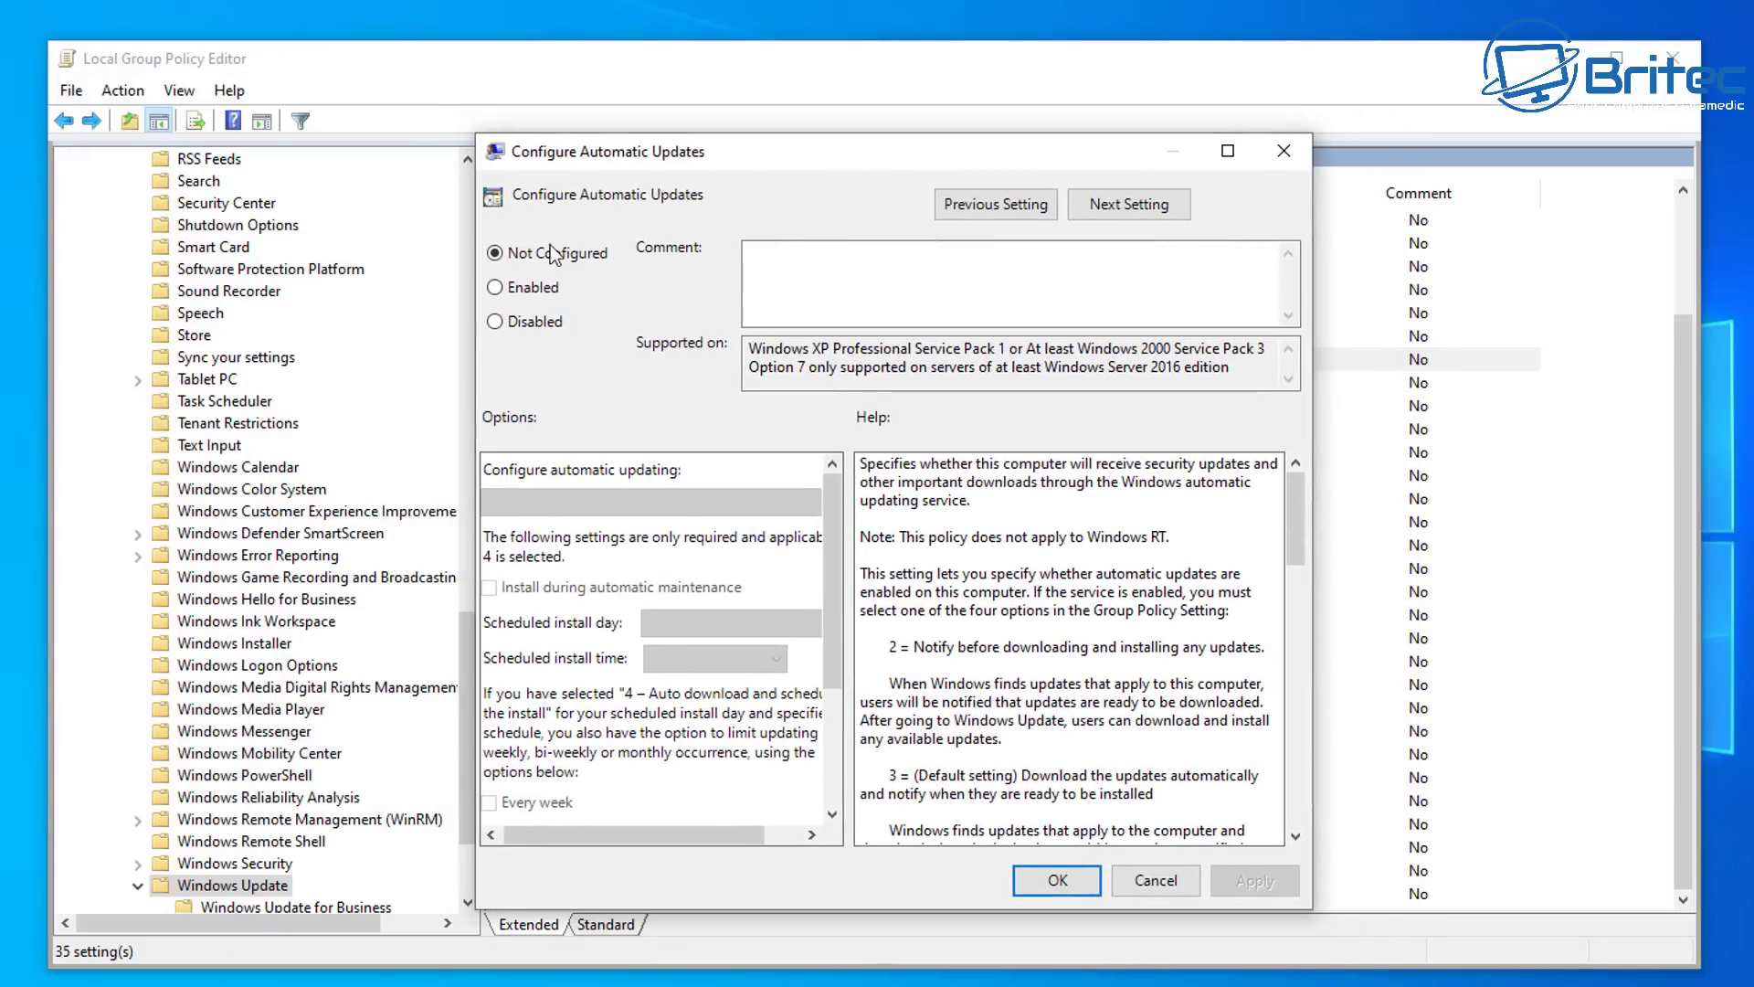
Enable the policy with automatic updating set to "2 - Notify for download and auto install", review its options and help text, and save it
{"action": "left_click", "coordinate": [500, 285]}
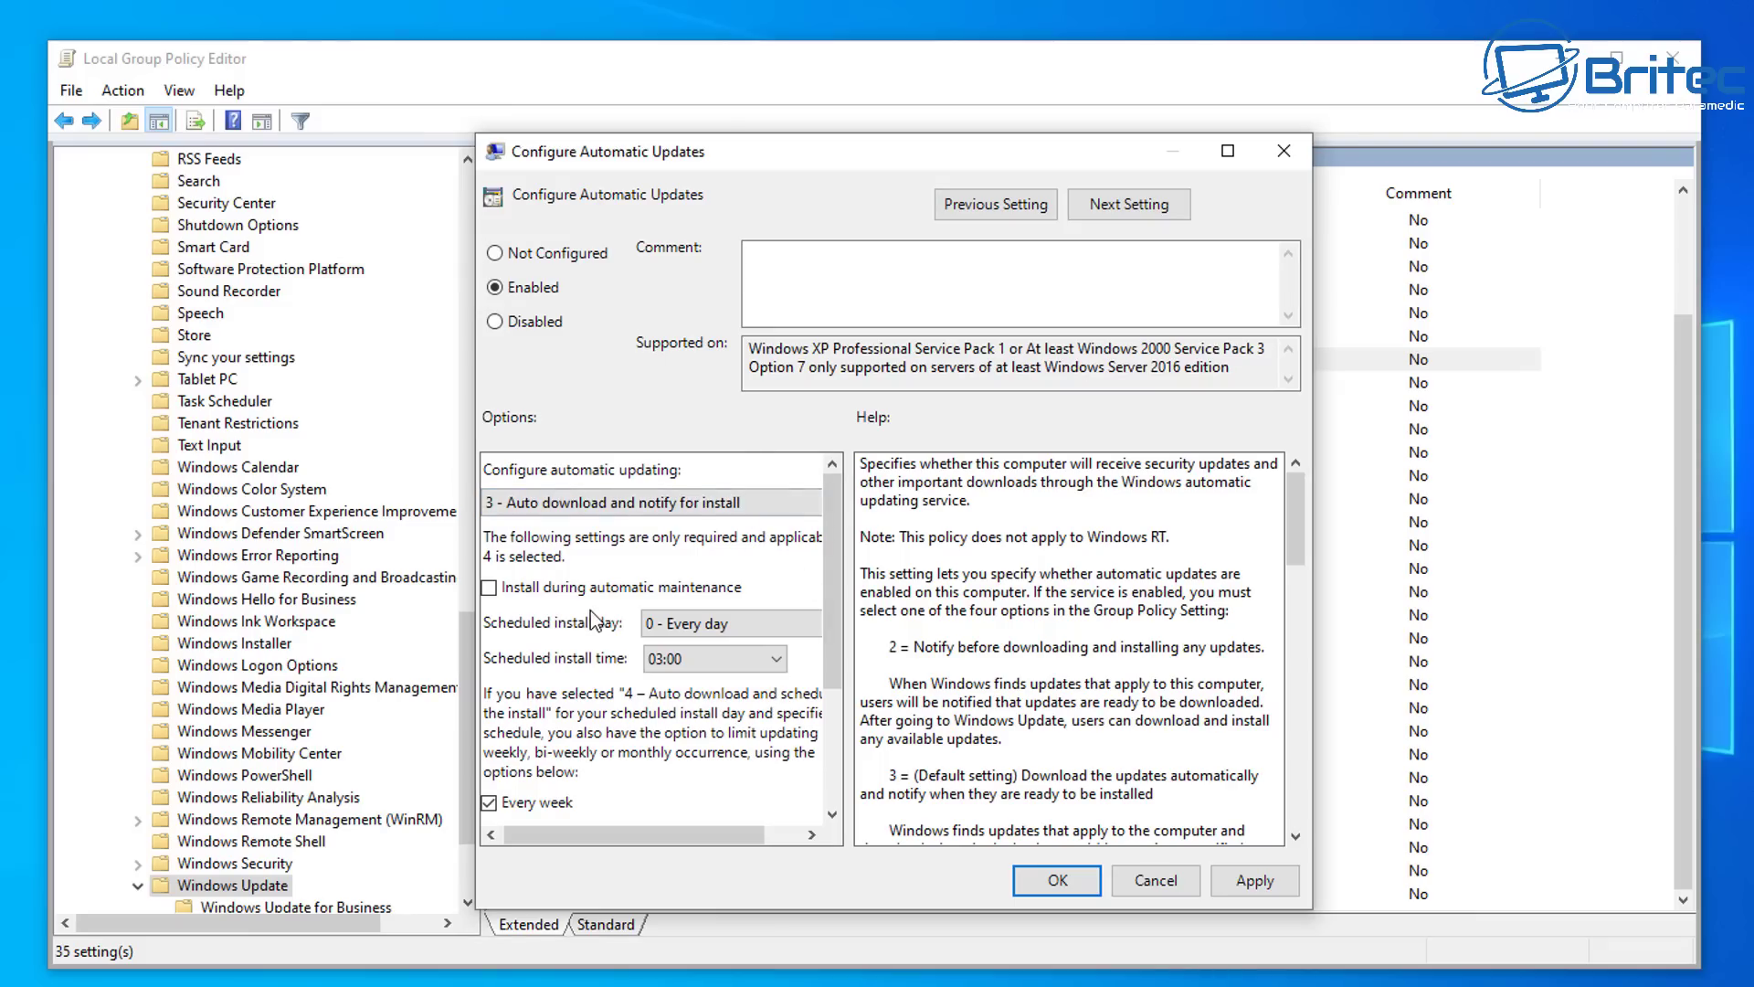
{"action": "left_click", "coordinate": [610, 505]}
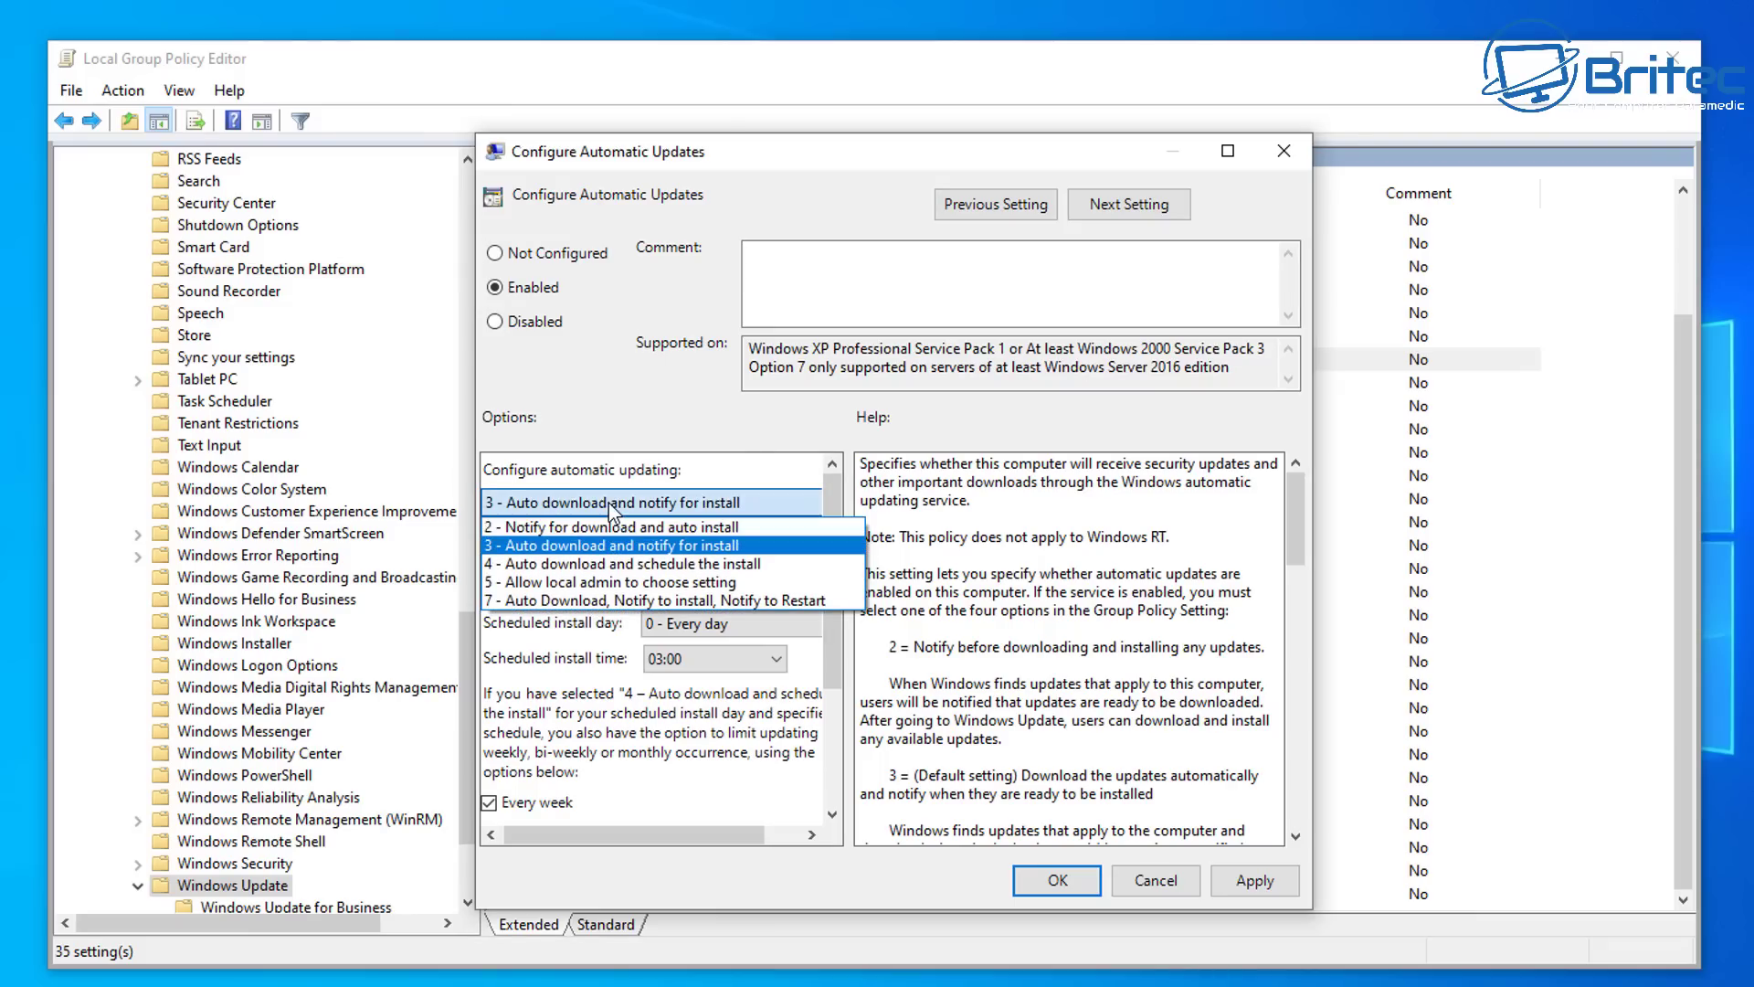
{"action": "left_click", "coordinate": [773, 527]}
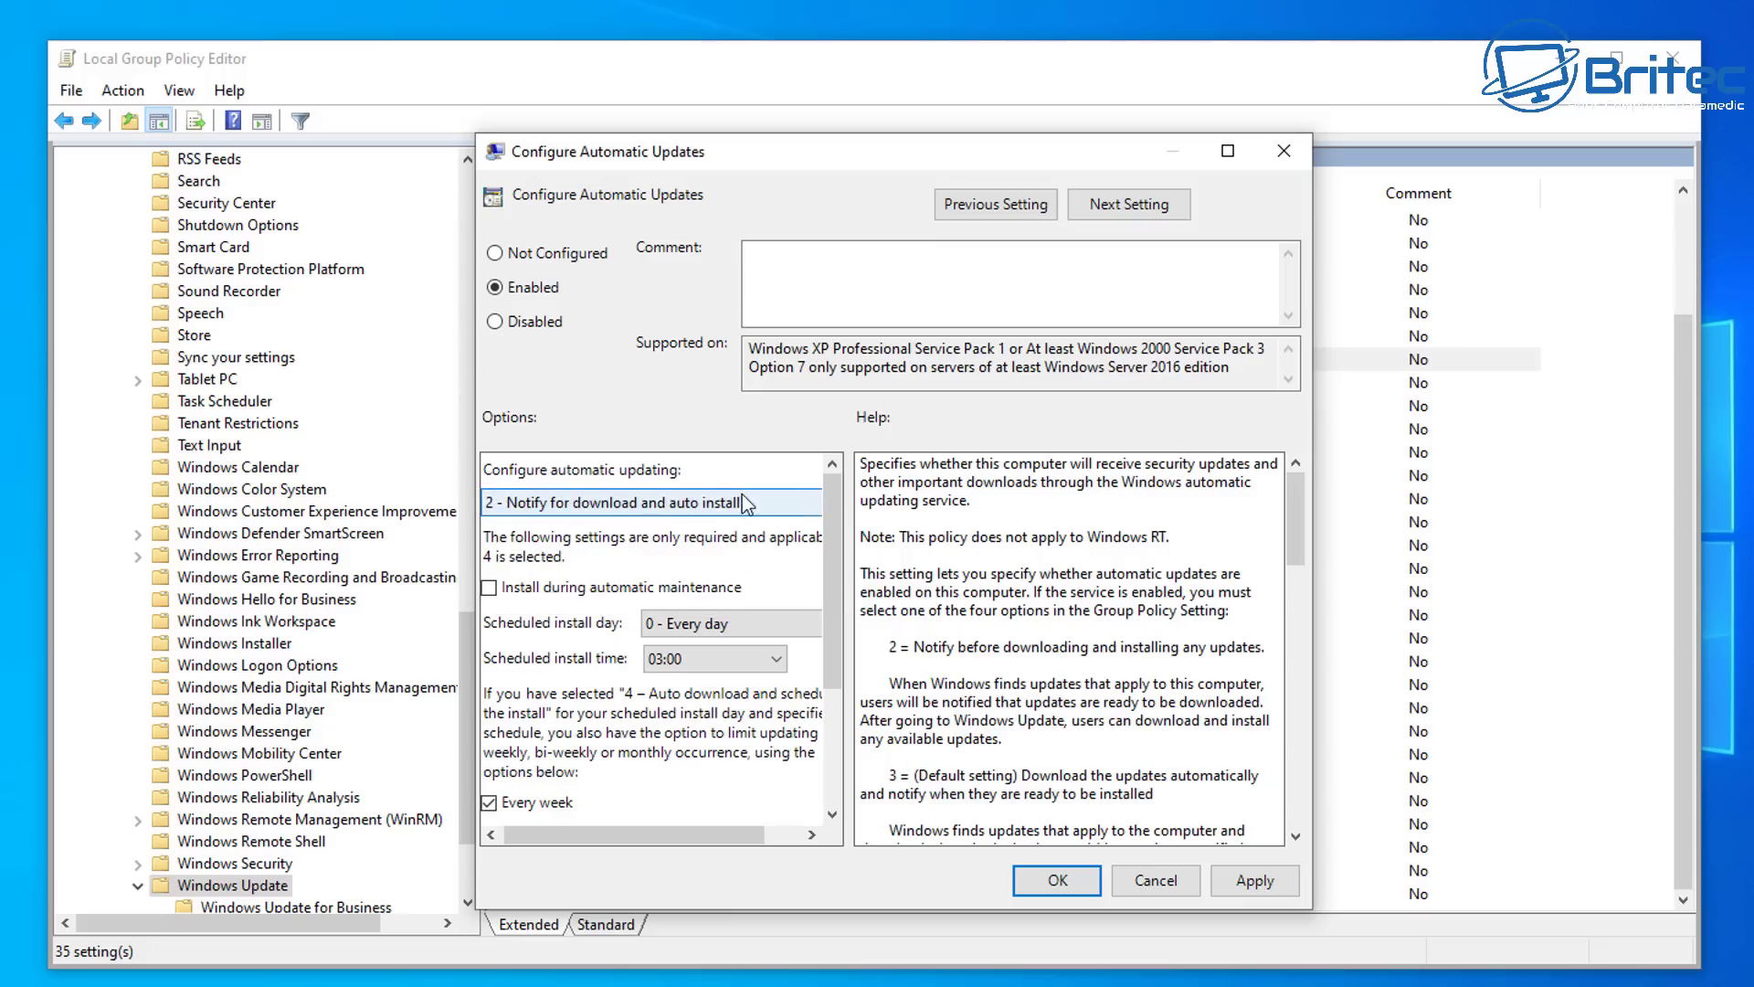
{"action": "left_click", "coordinate": [770, 505]}
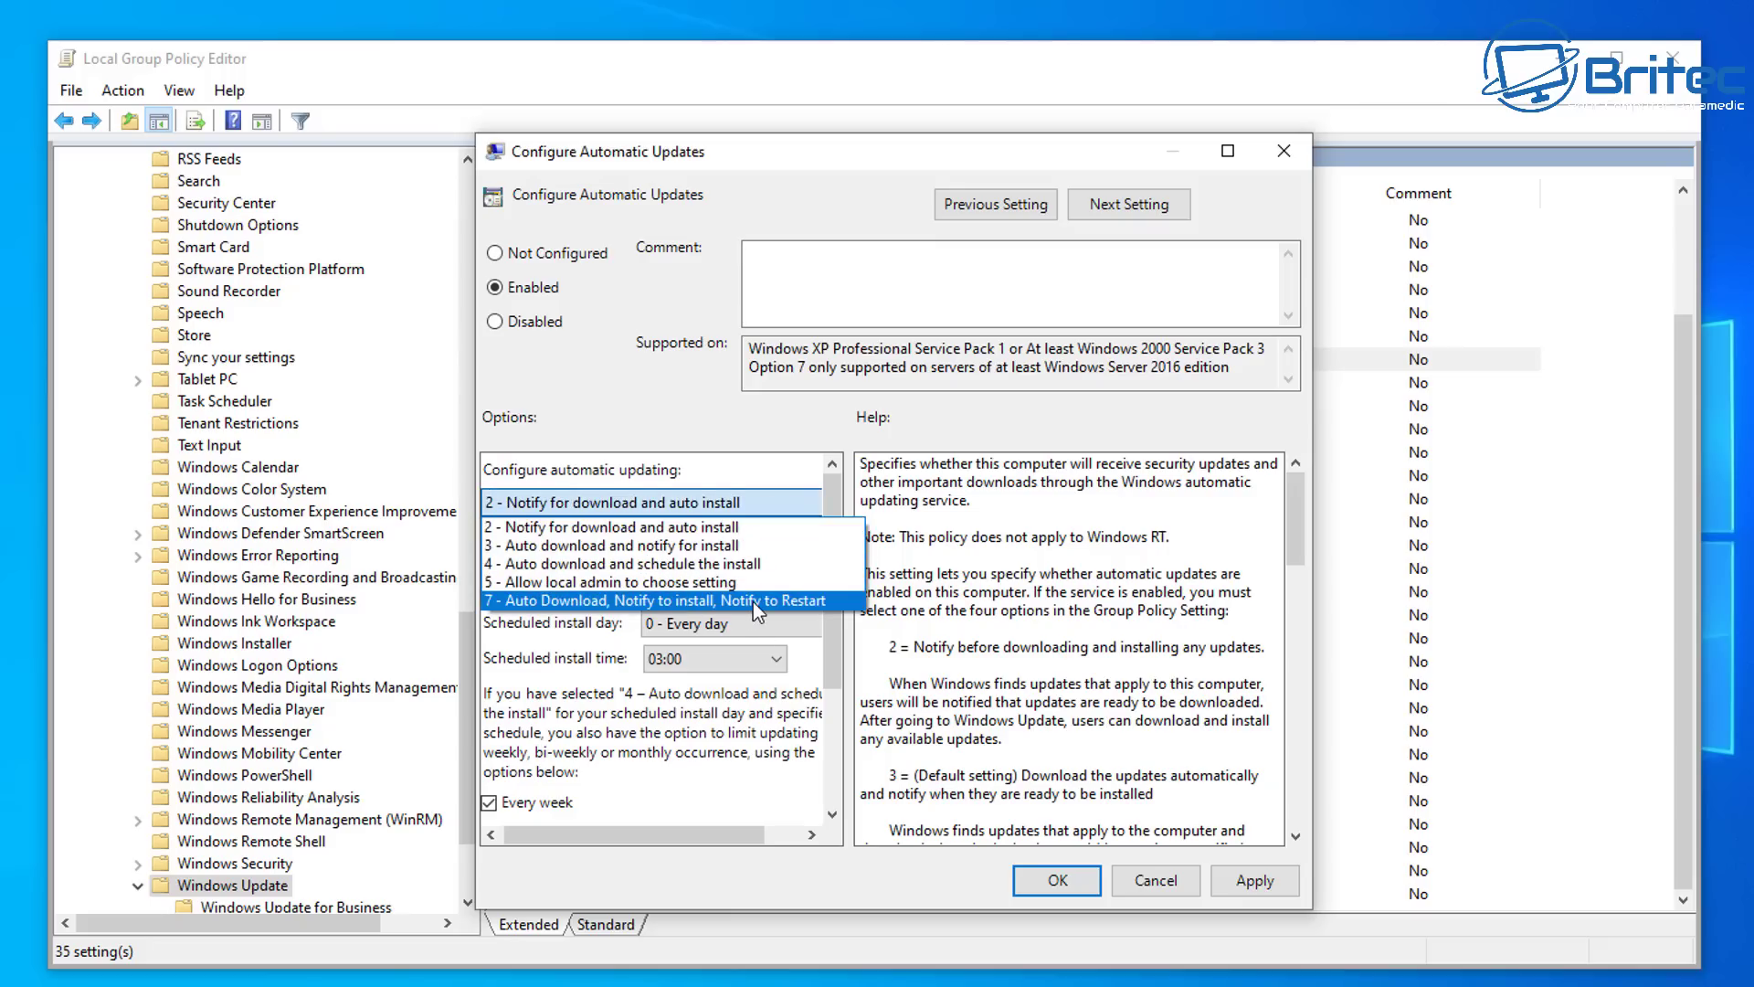
{"action": "left_click", "coordinate": [712, 527]}
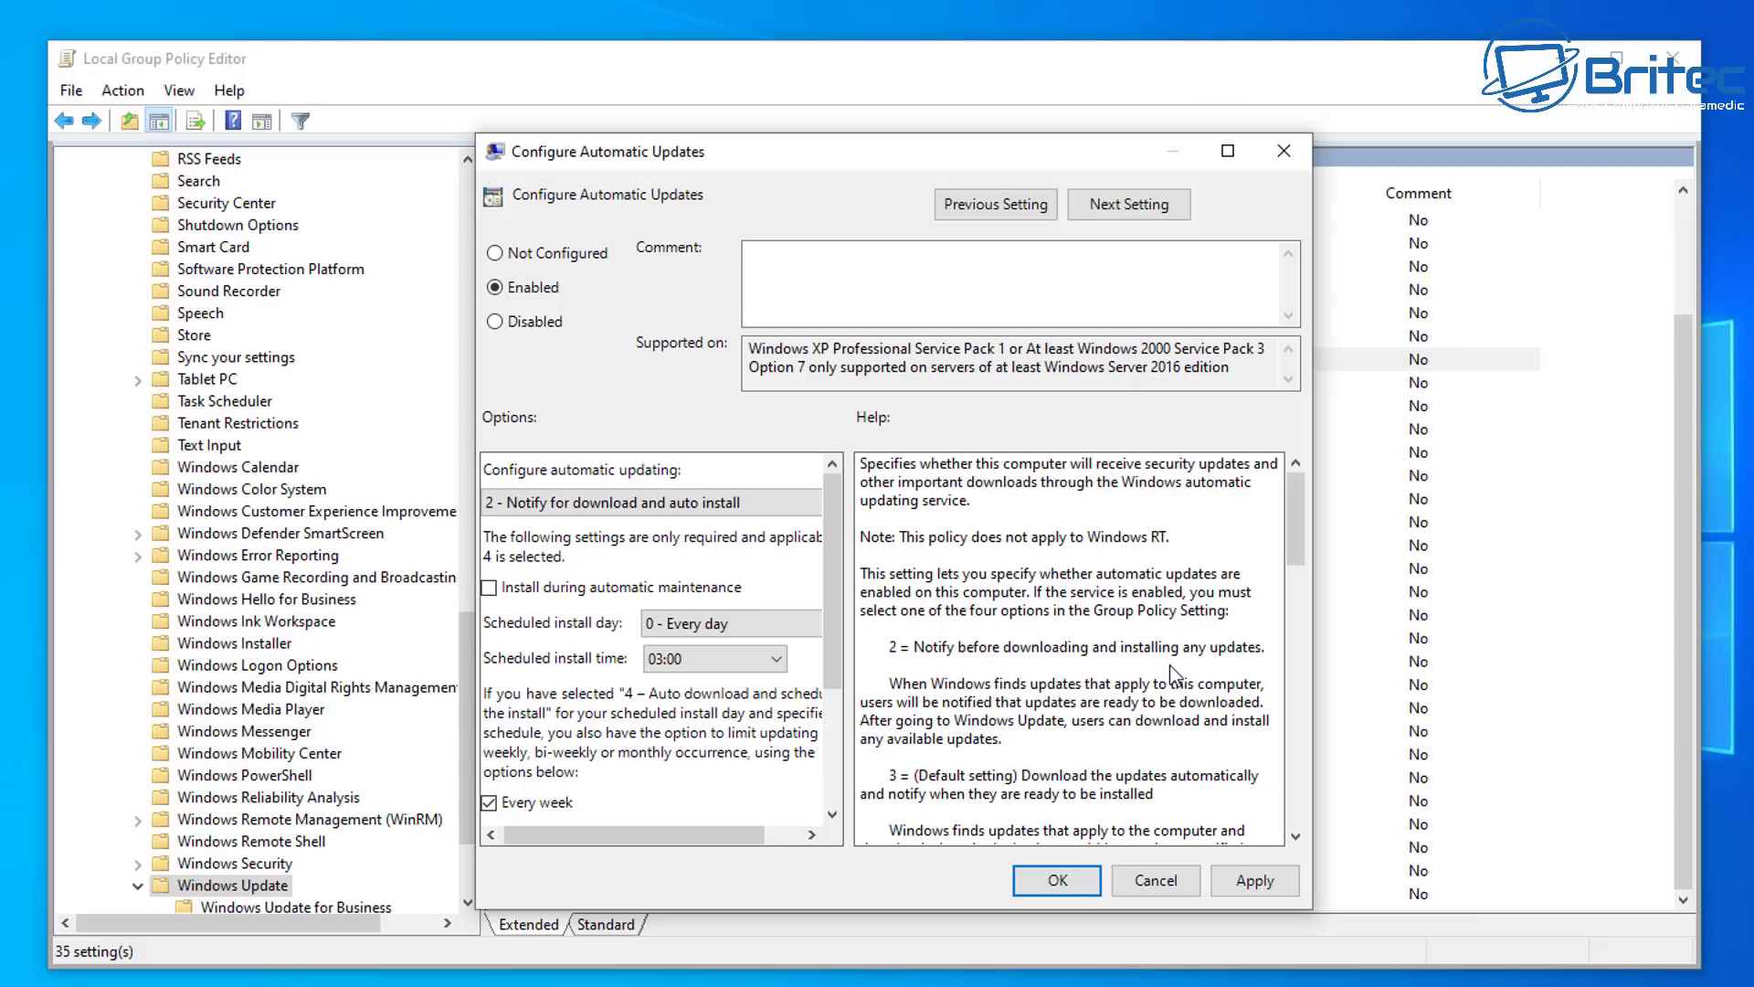
{"action": "scroll", "coordinate": [1204, 717], "scroll_direction": "down", "scroll_amount": 3}
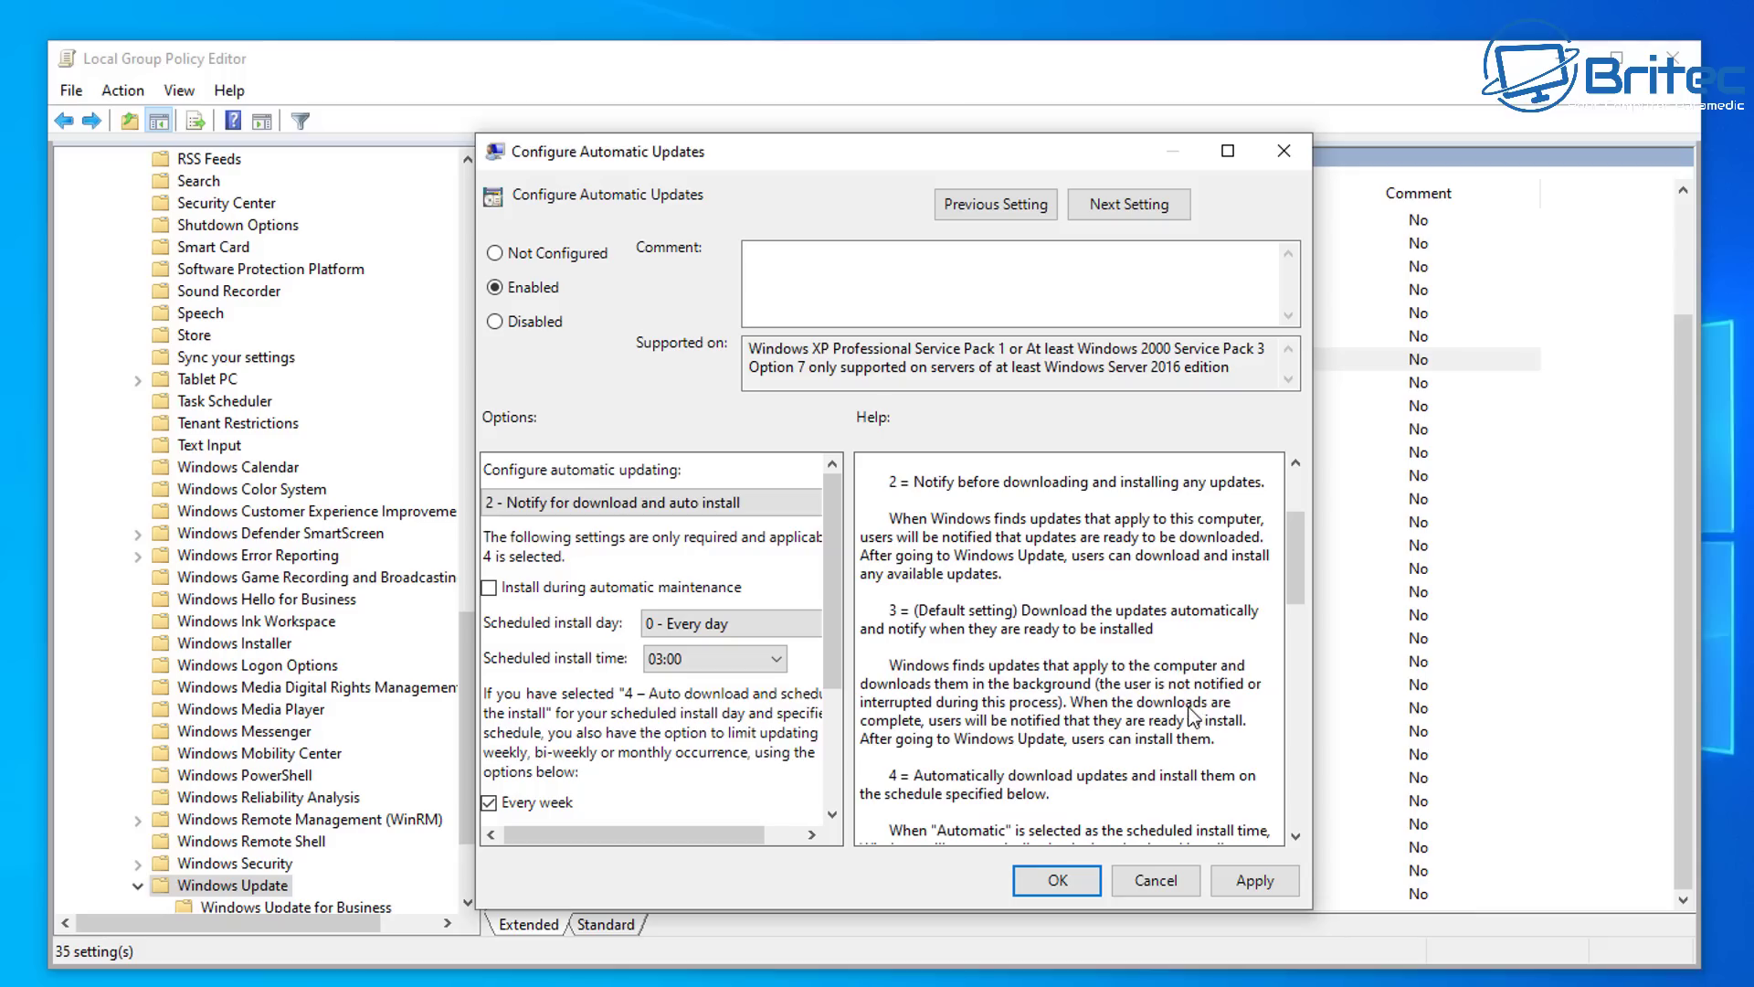
{"action": "scroll", "coordinate": [1193, 717], "scroll_direction": "down", "scroll_amount": 3}
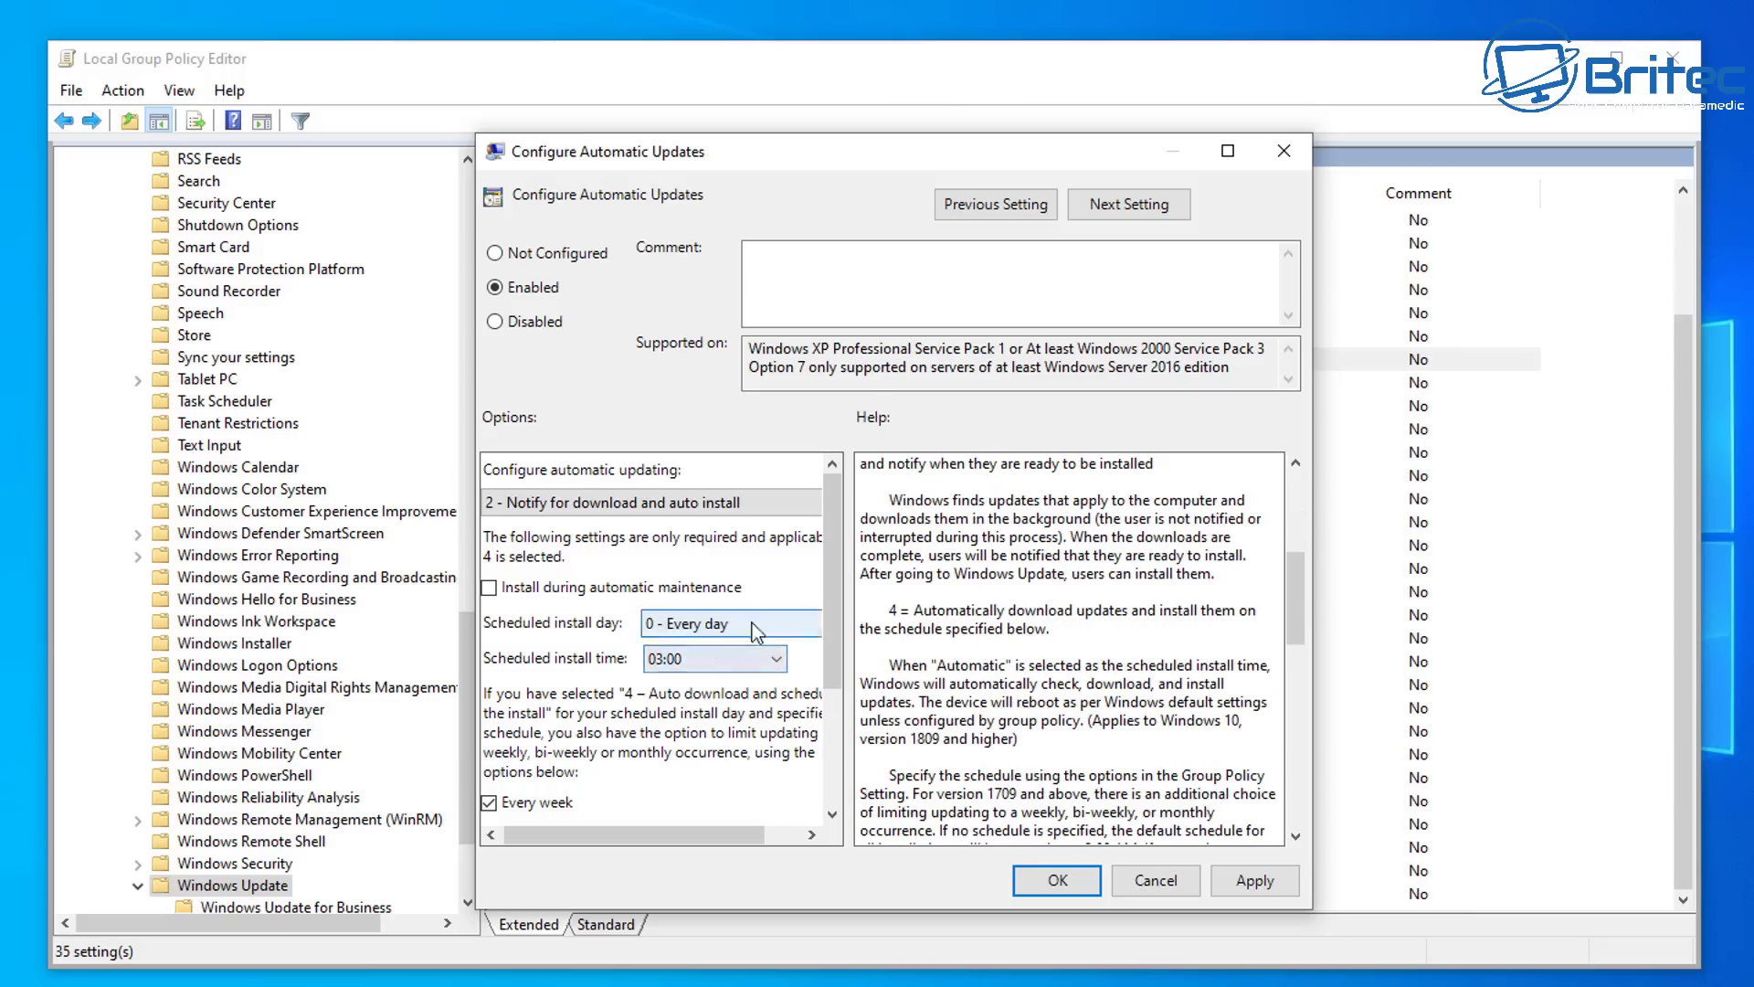
{"action": "scroll", "coordinate": [736, 713], "scroll_direction": "down", "scroll_amount": 3}
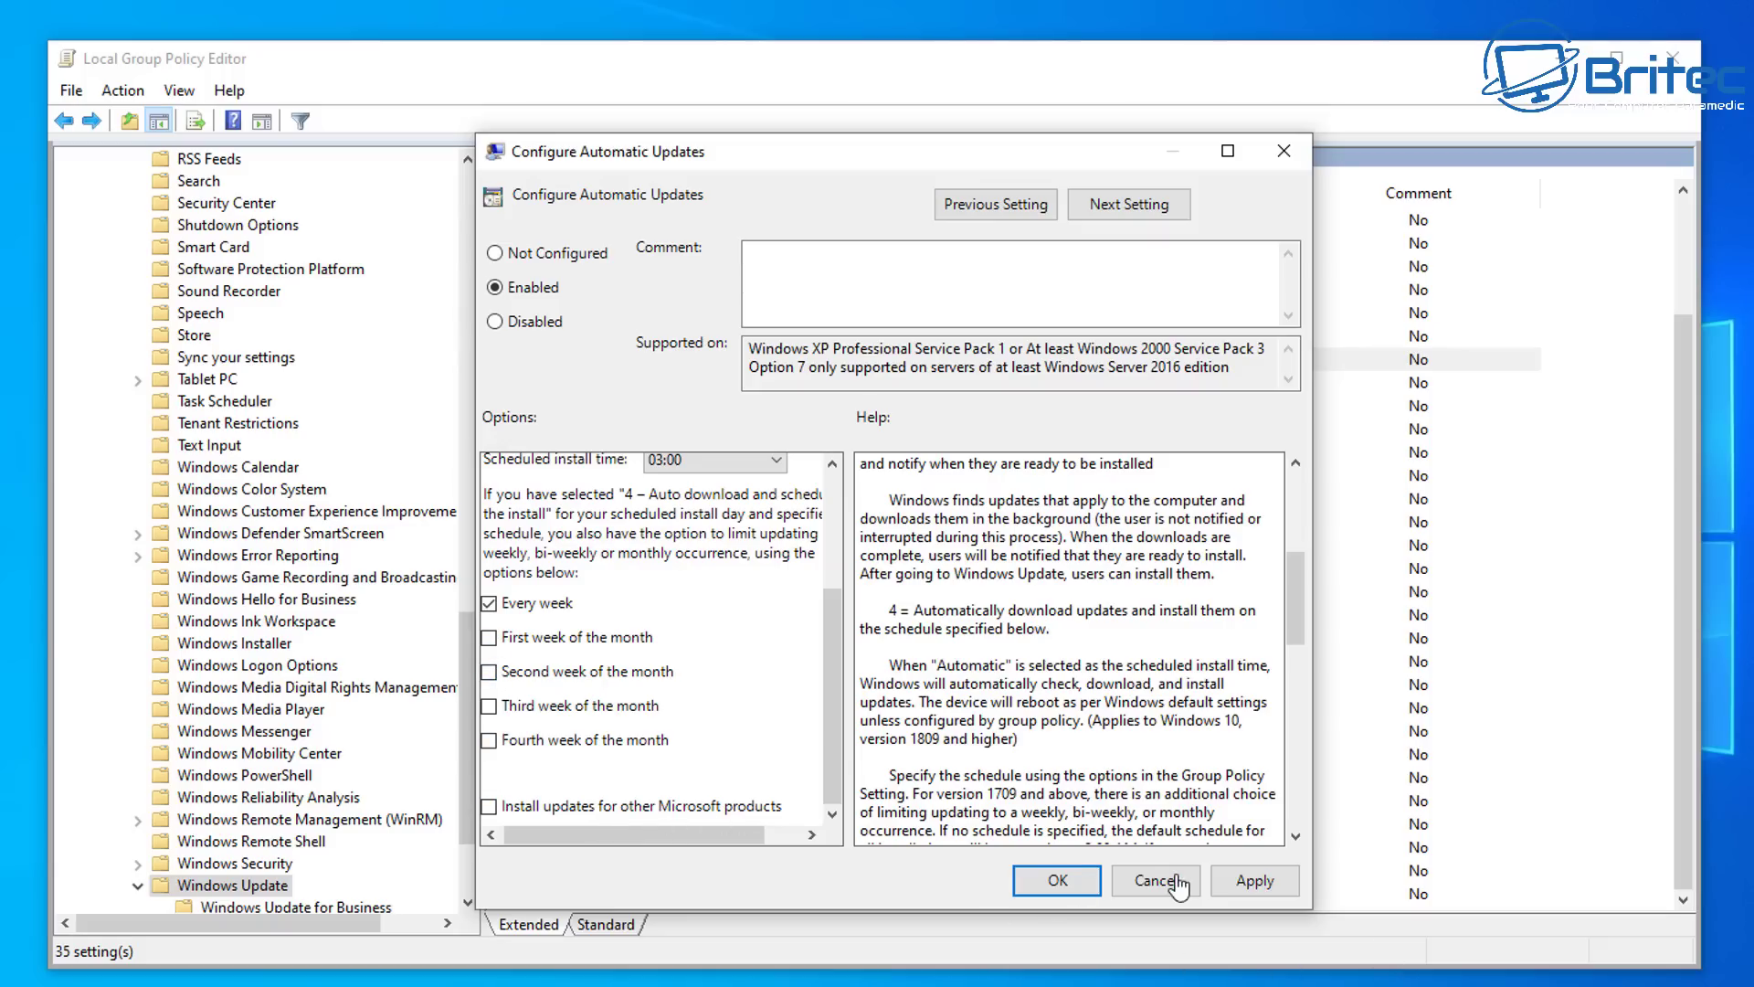
{"action": "left_click", "coordinate": [1080, 880]}
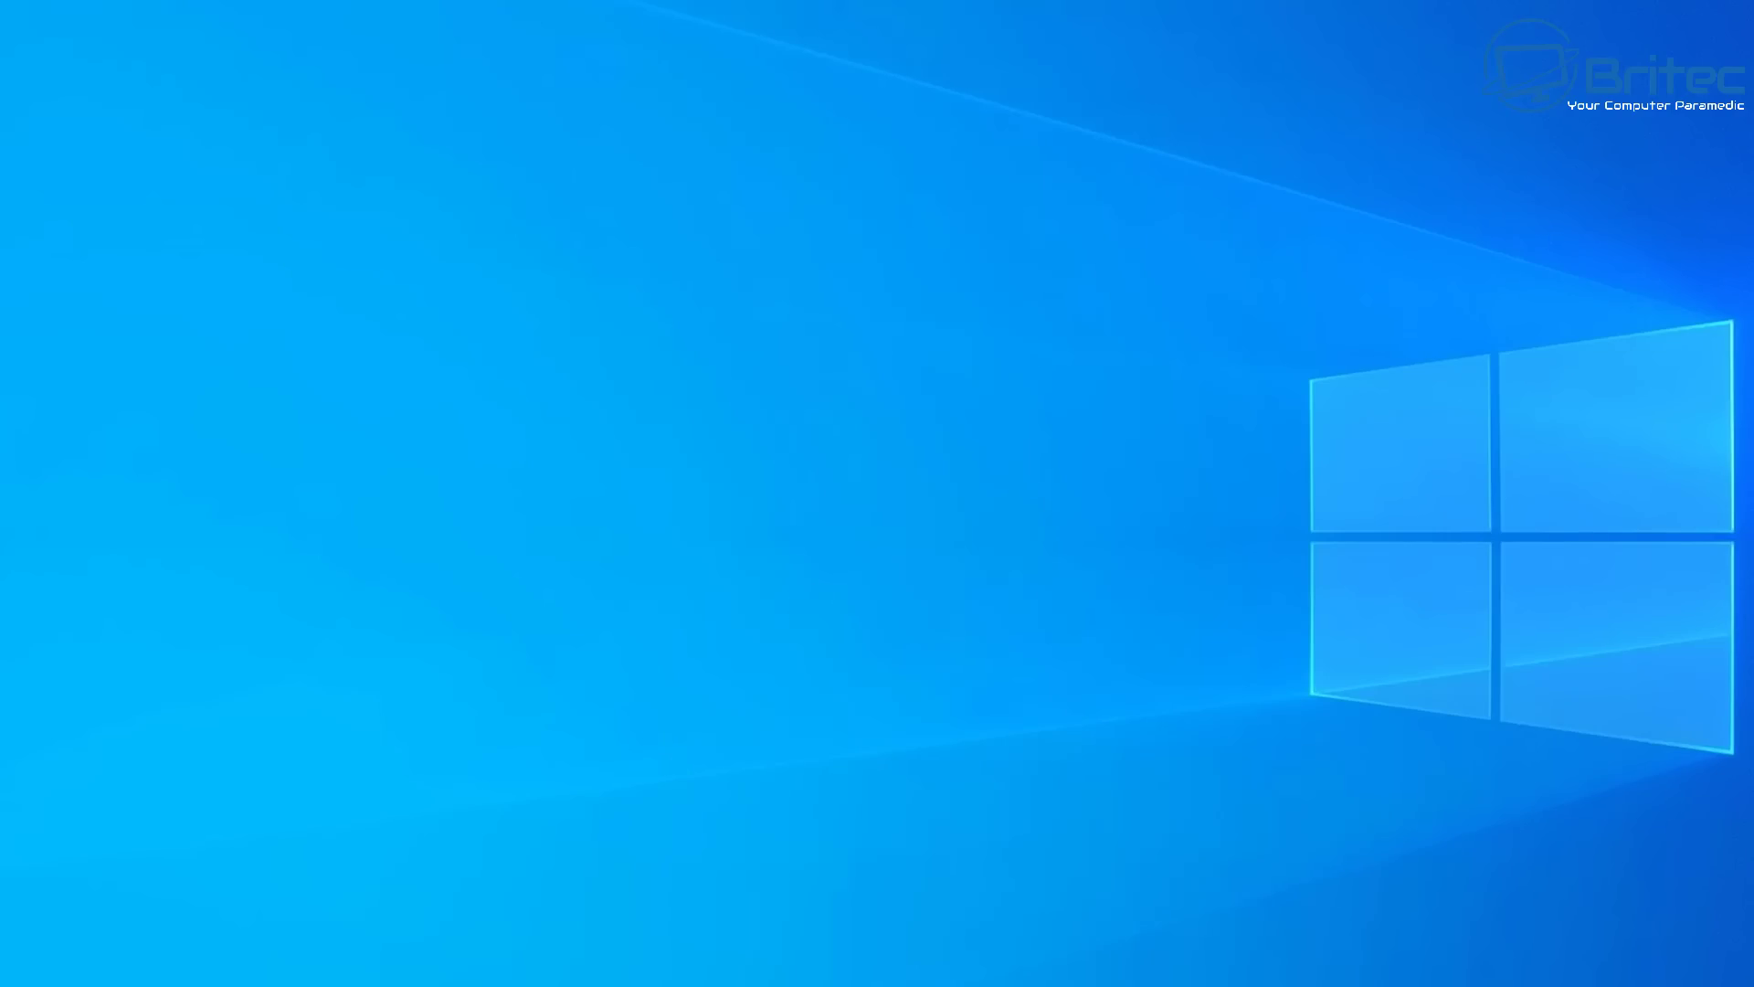
Search Windows for regedit, launch Registry Editor and collapse the HKEY_LOCAL_MACHINE branch
{"action": "left_click", "coordinate": [170, 967]}
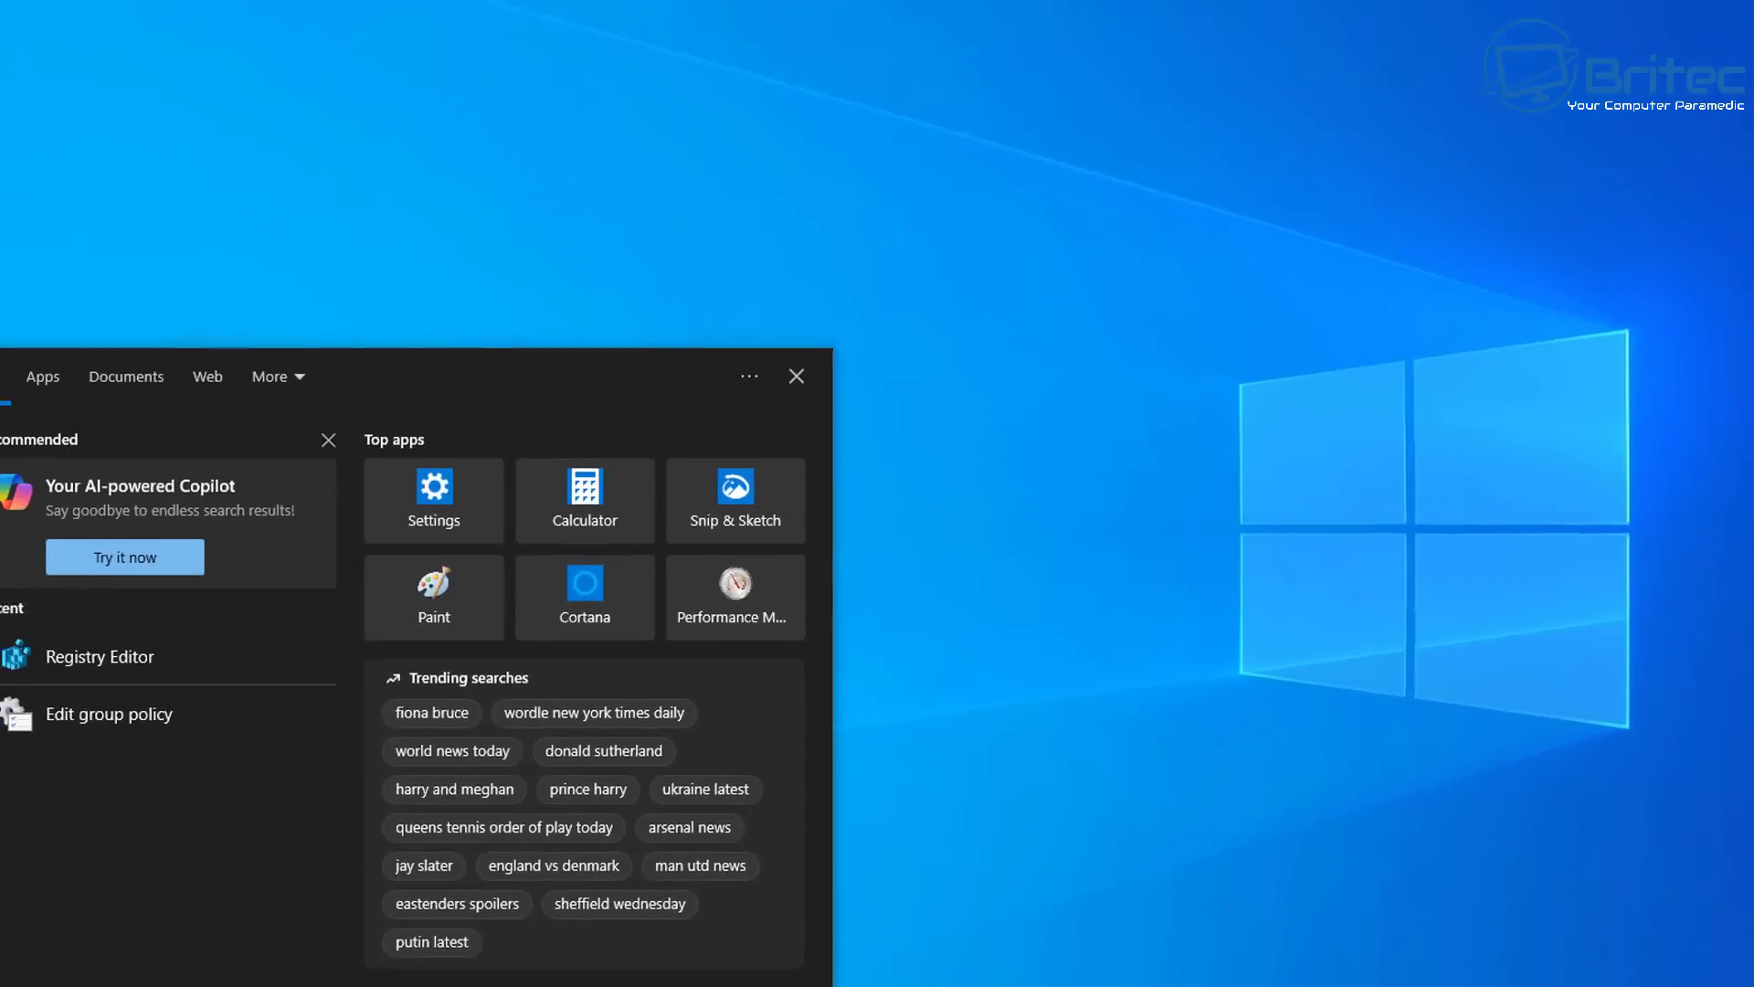
{"action": "type", "text": "regedit"}
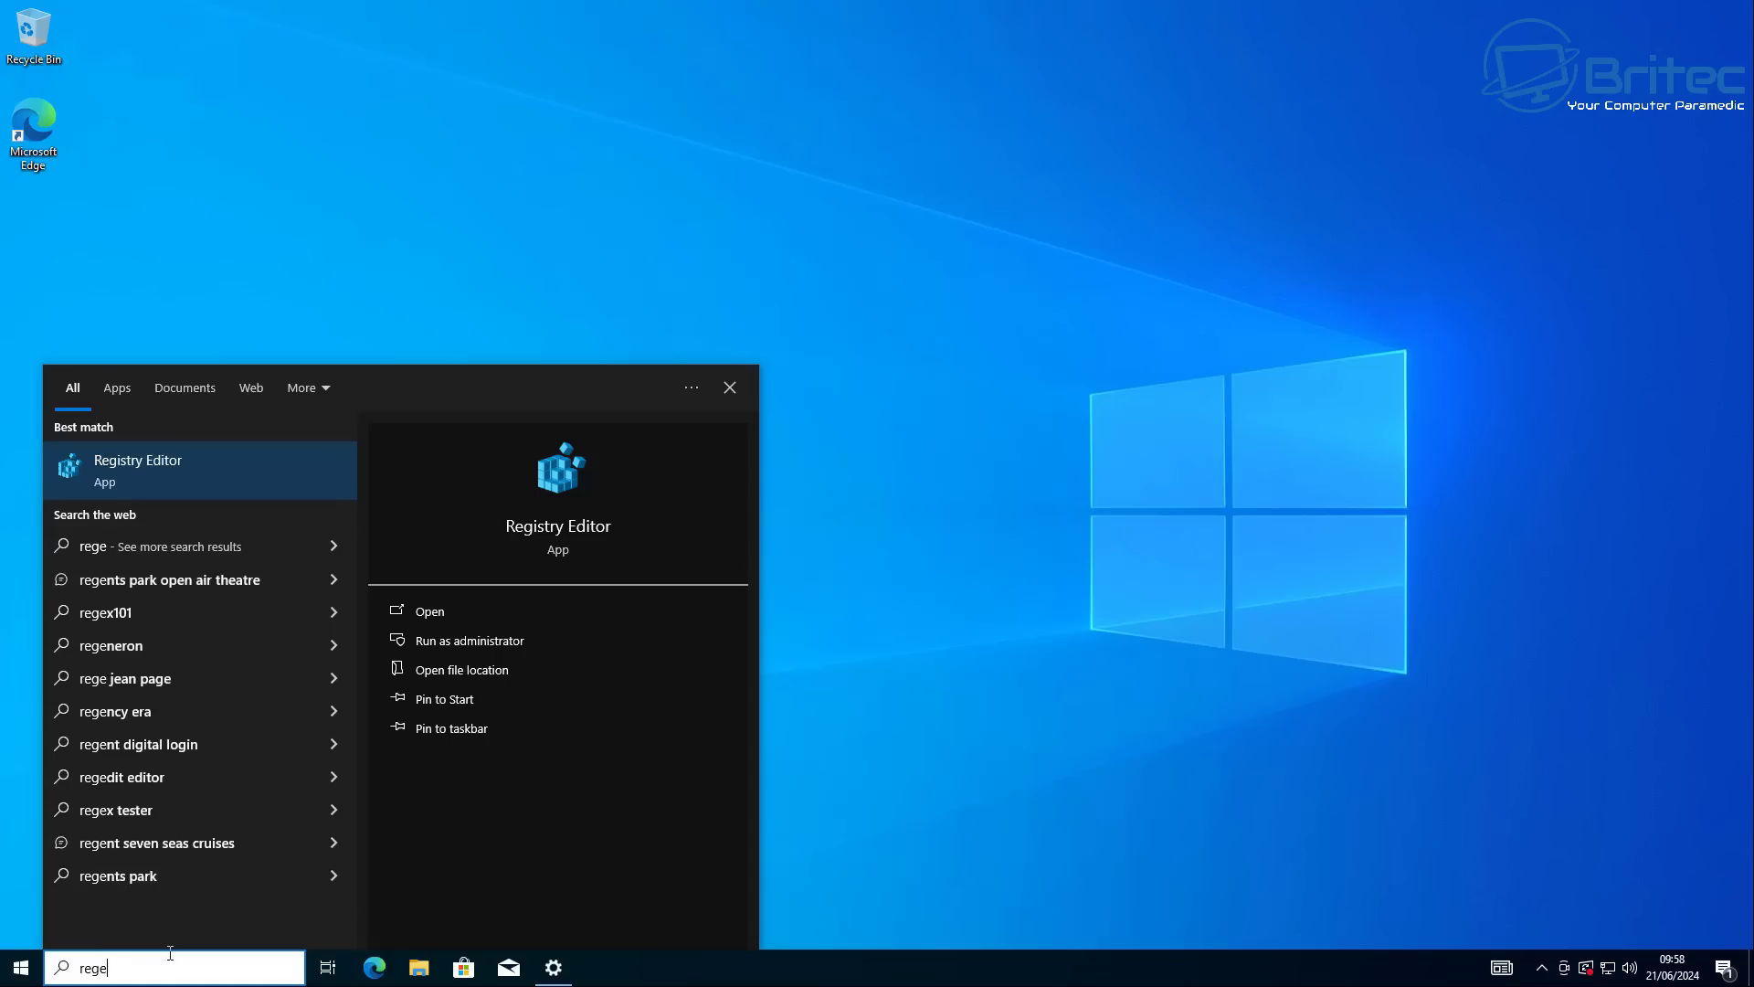
{"action": "left_click", "coordinate": [259, 482]}
{"action": "left_click", "coordinate": [814, 489]}
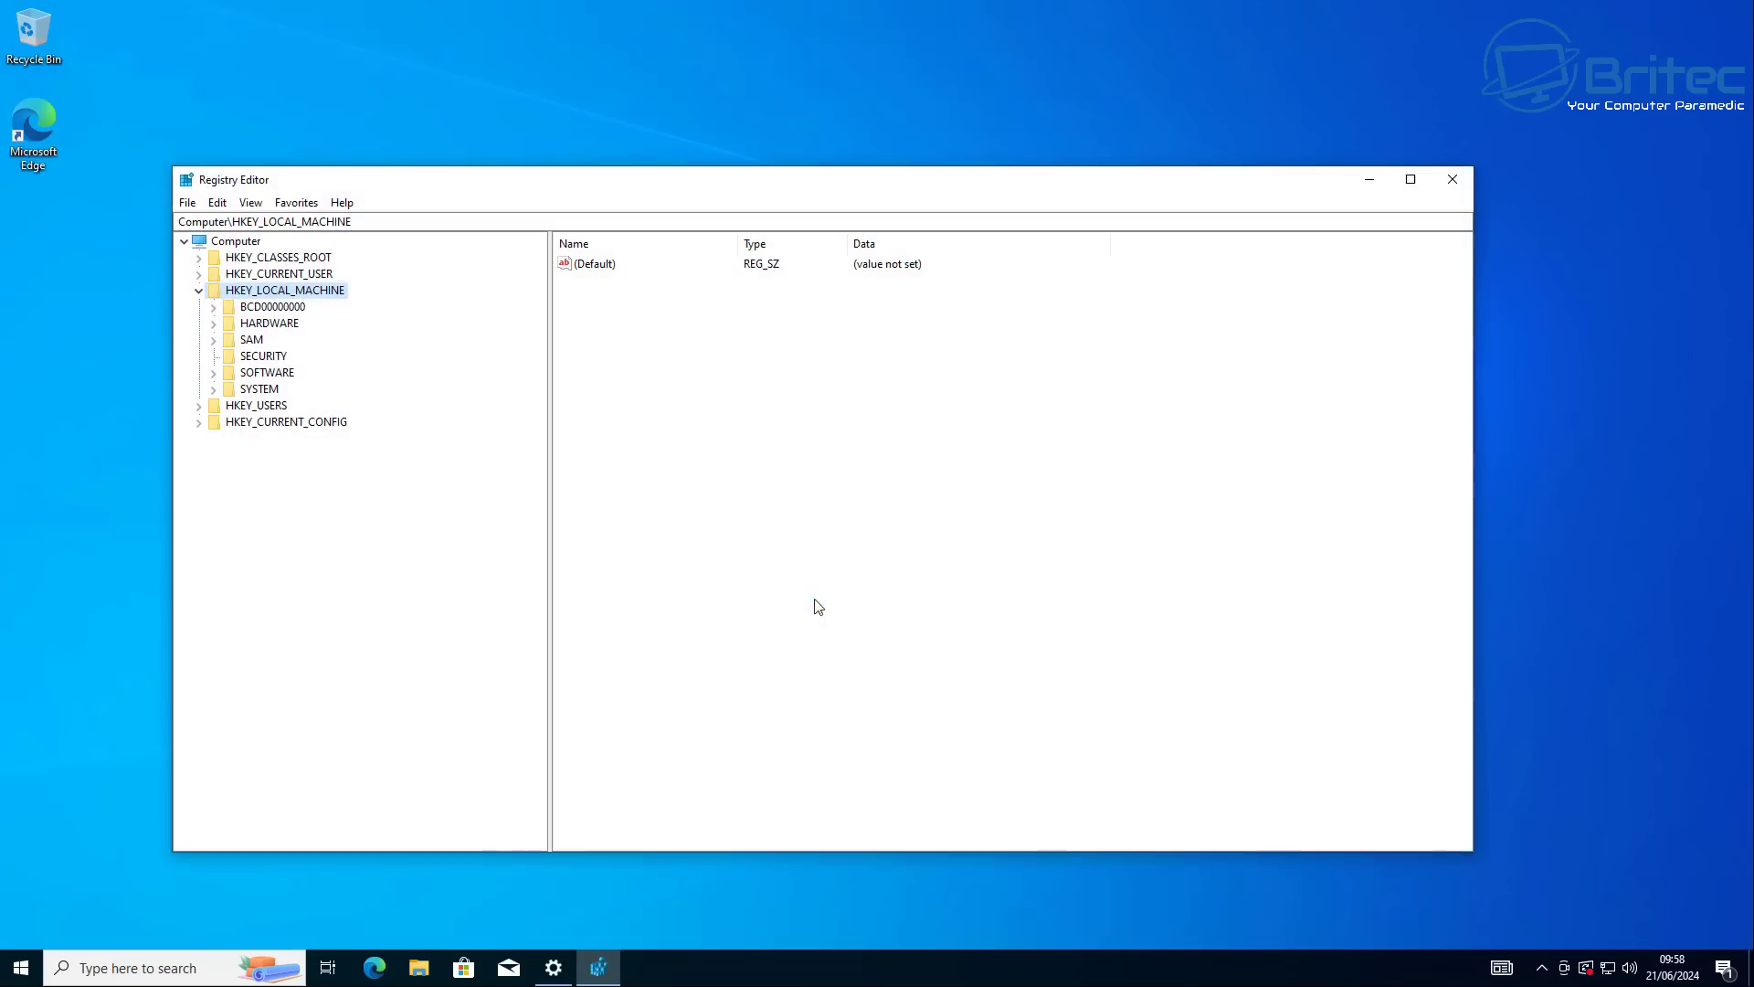
{"action": "left_click", "coordinate": [198, 290]}
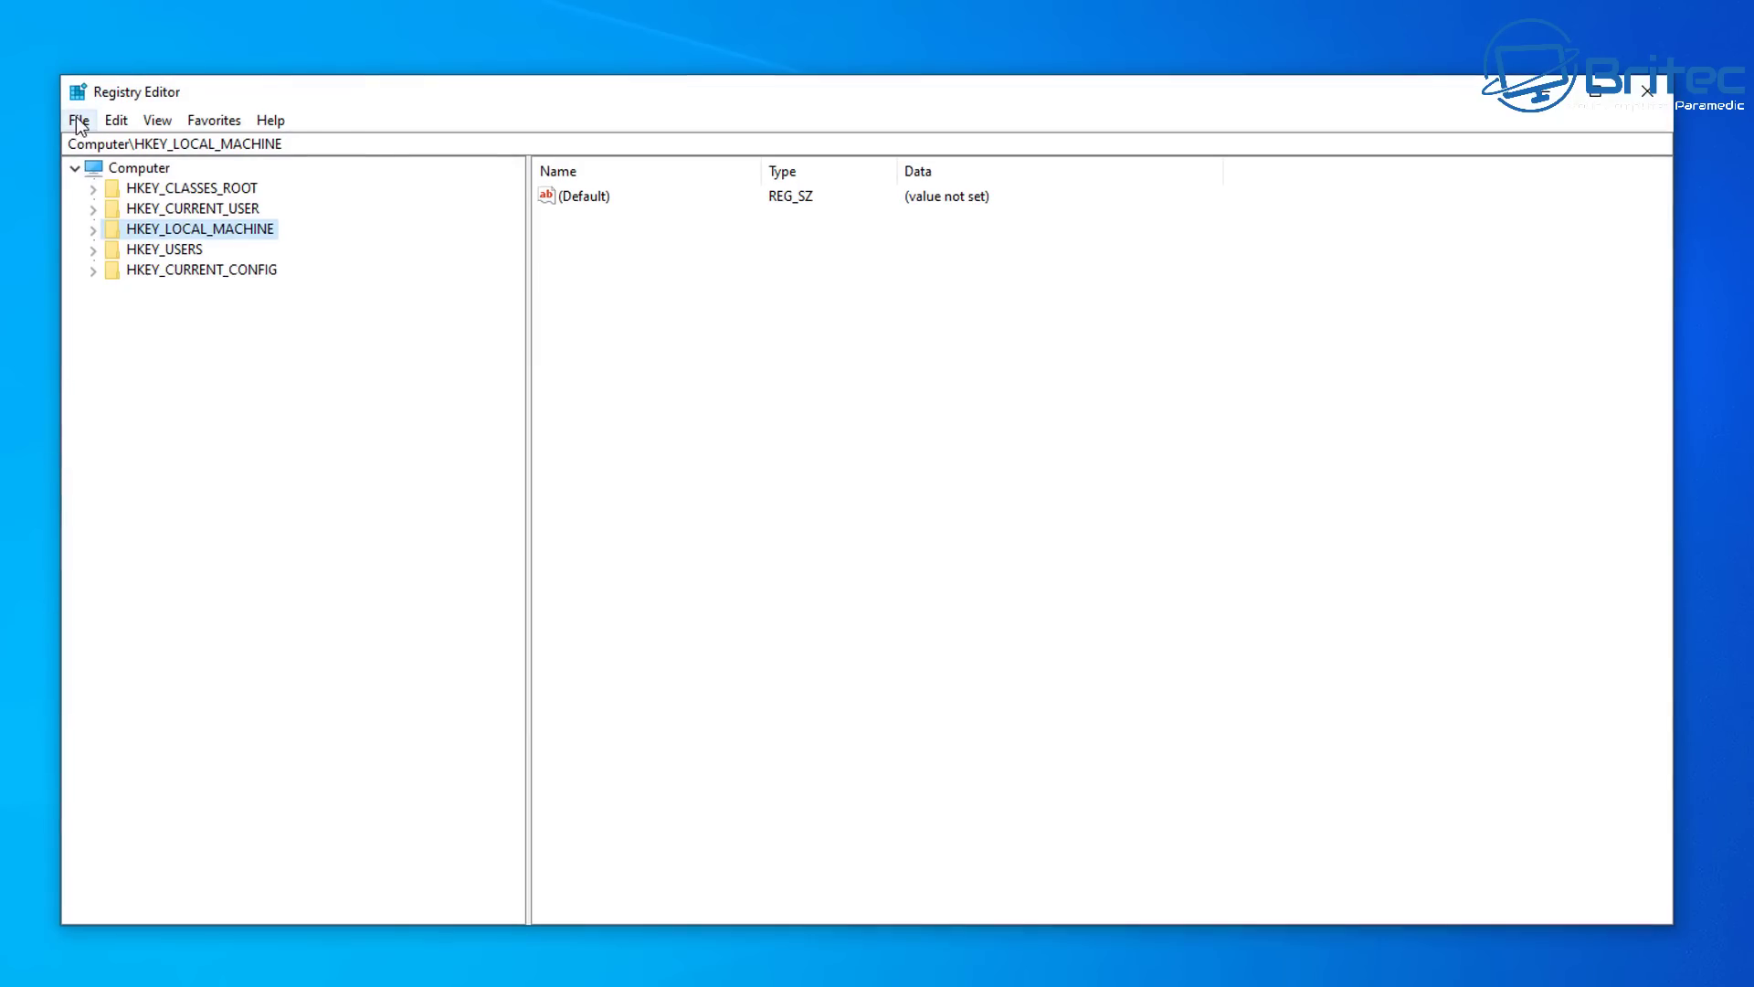
Export the entire registry from the Computer root to the Documents folder as a registration file named backup
{"action": "left_click", "coordinate": [79, 123]}
{"action": "left_click", "coordinate": [169, 497]}
{"action": "left_click", "coordinate": [165, 172]}
{"action": "left_click", "coordinate": [78, 120]}
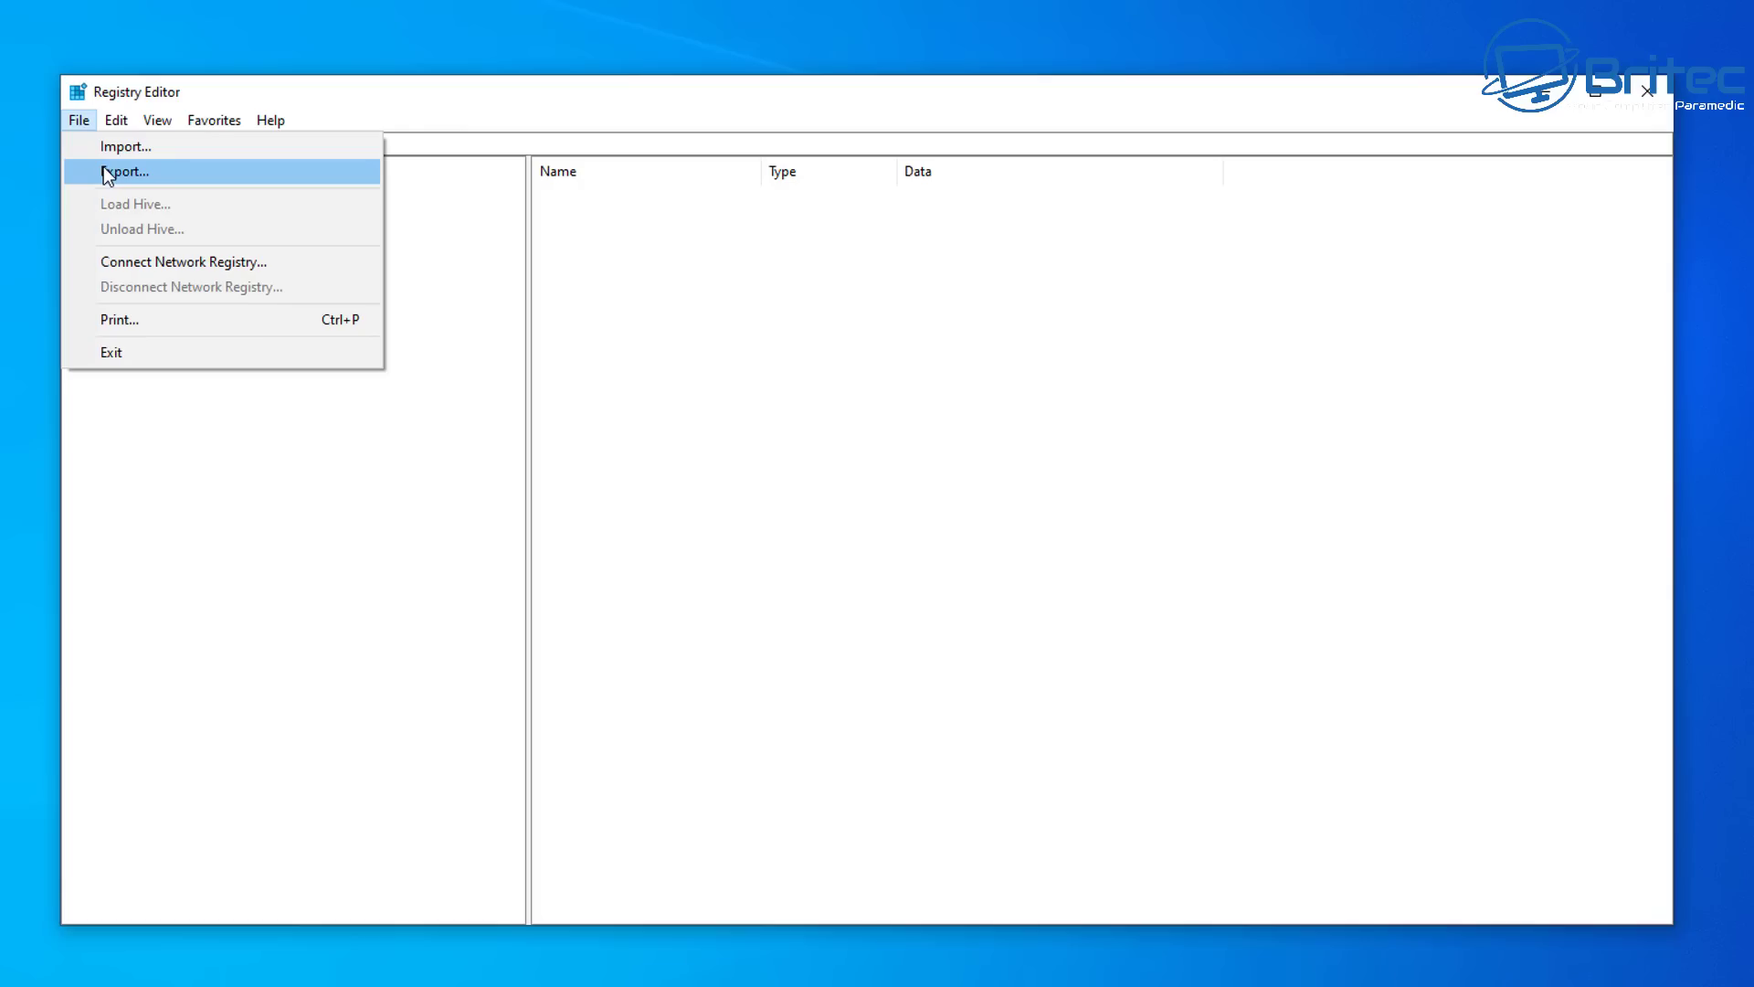
{"action": "left_click", "coordinate": [103, 171]}
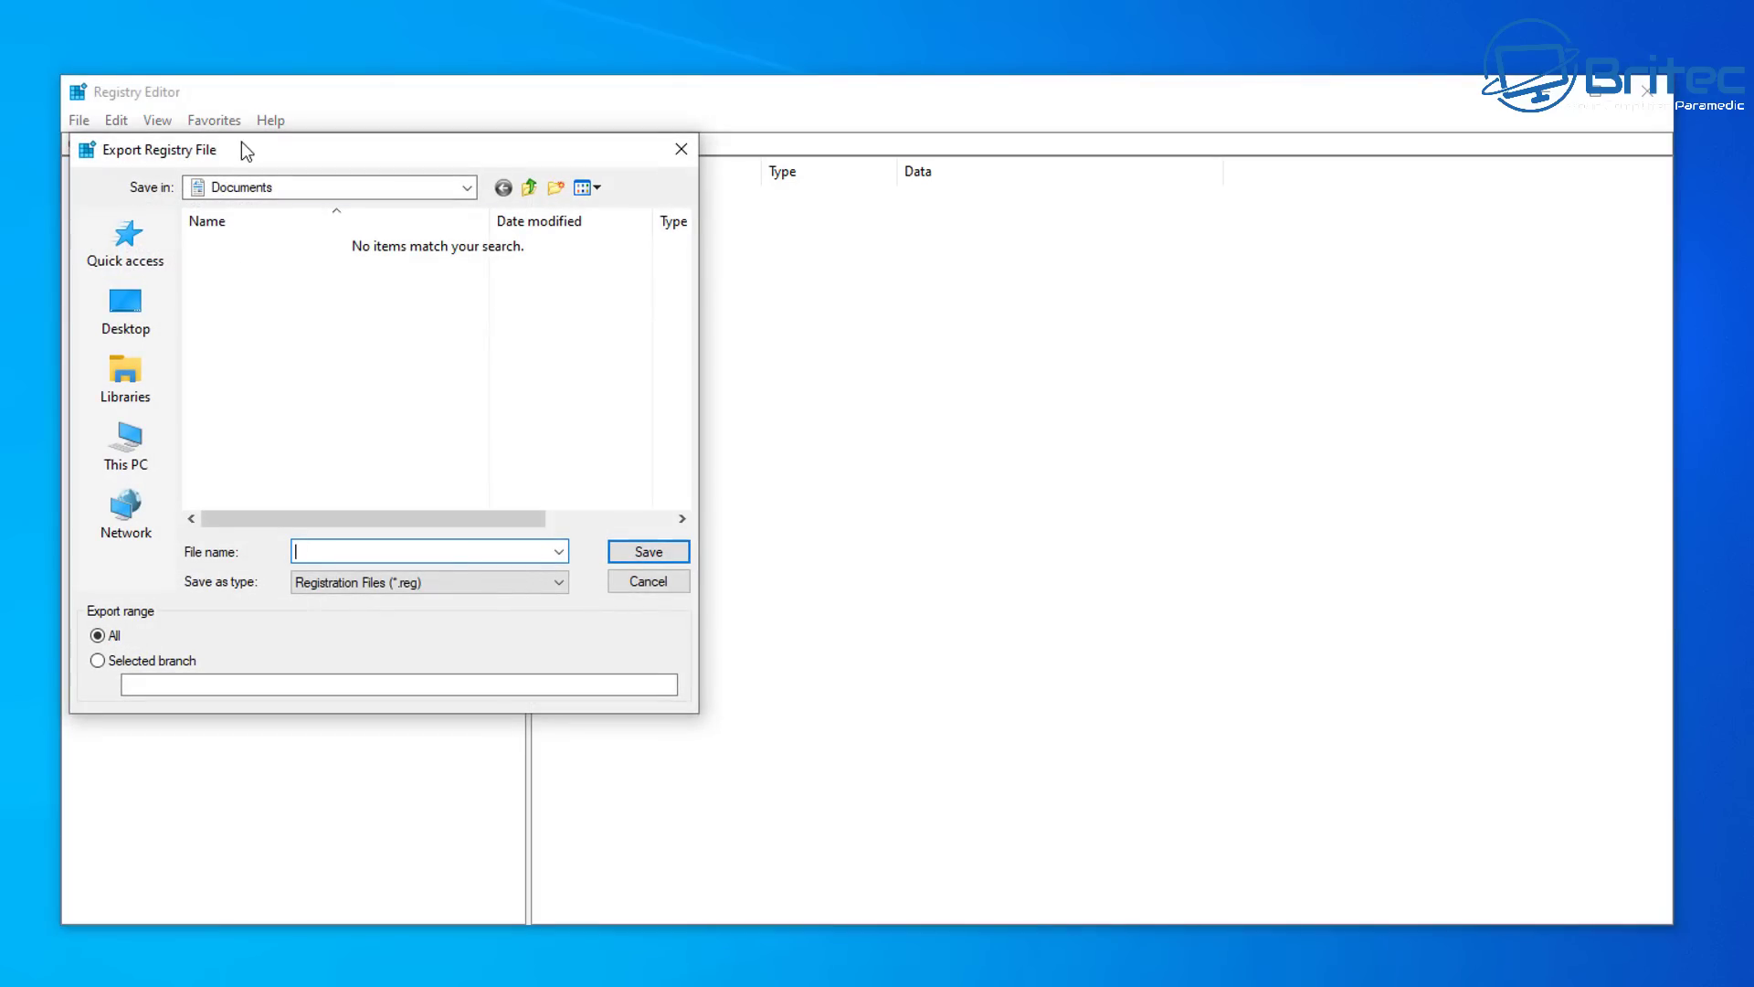
{"action": "left_click_drag", "start_coordinate": [241, 141], "coordinate": [274, 141]}
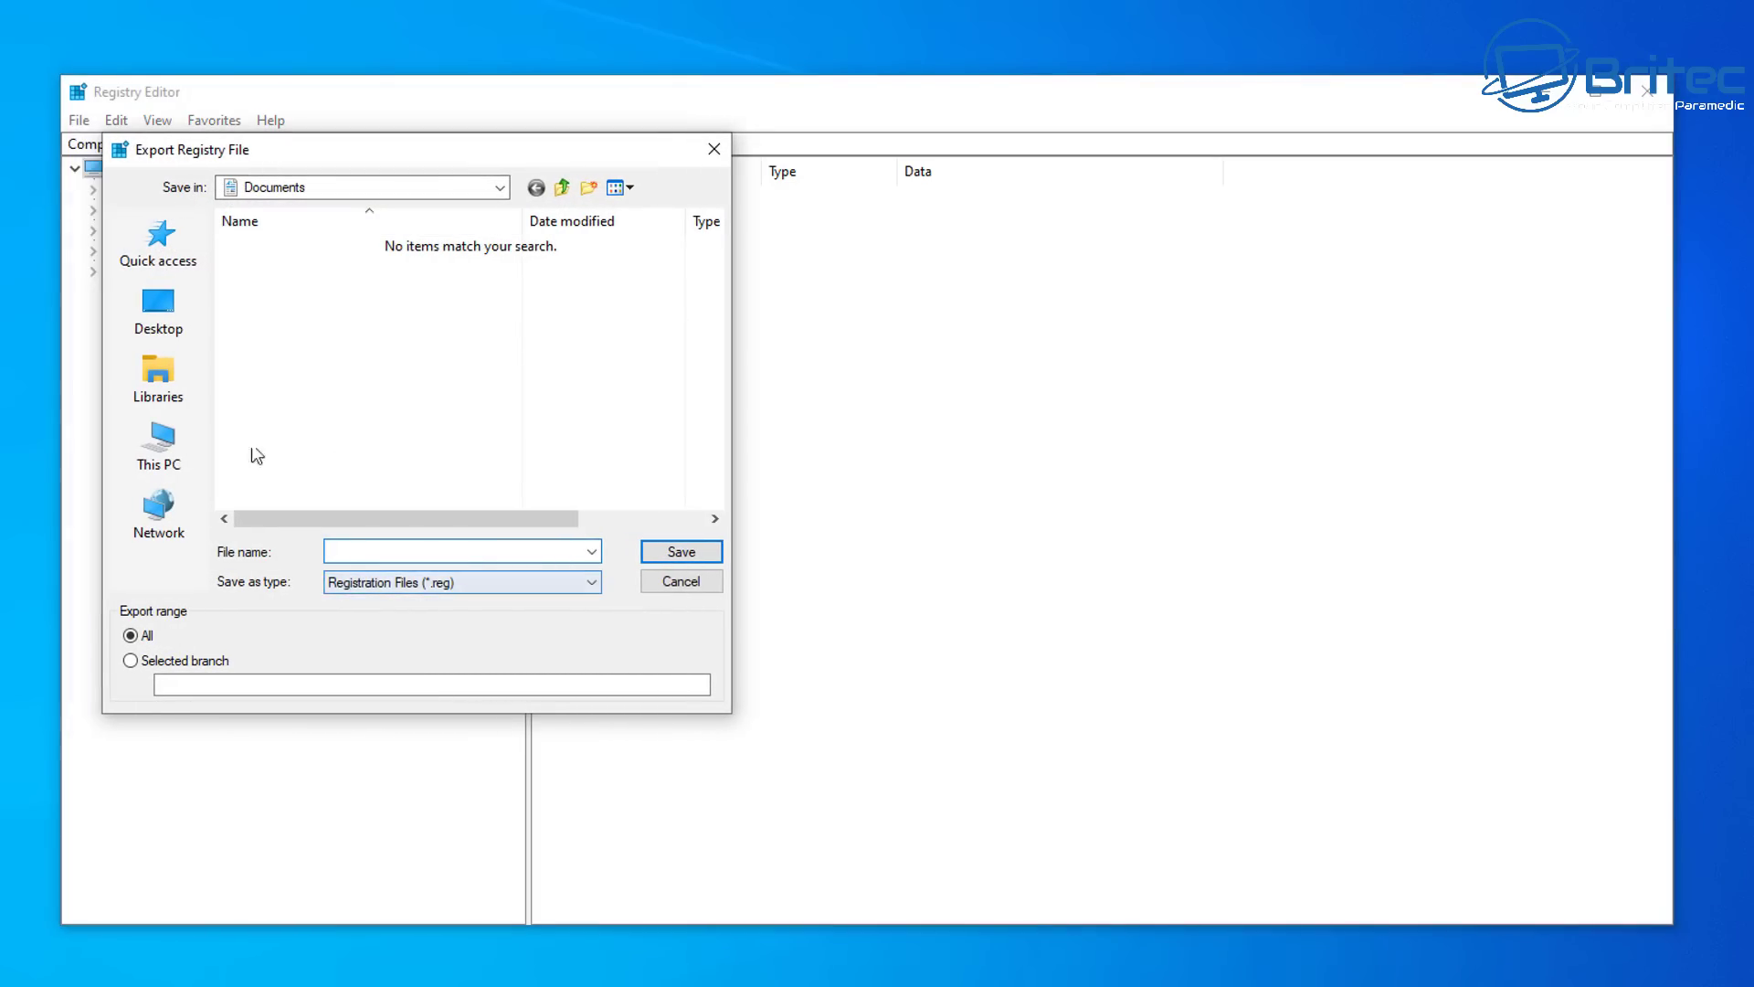
{"action": "type", "text": "backup"}
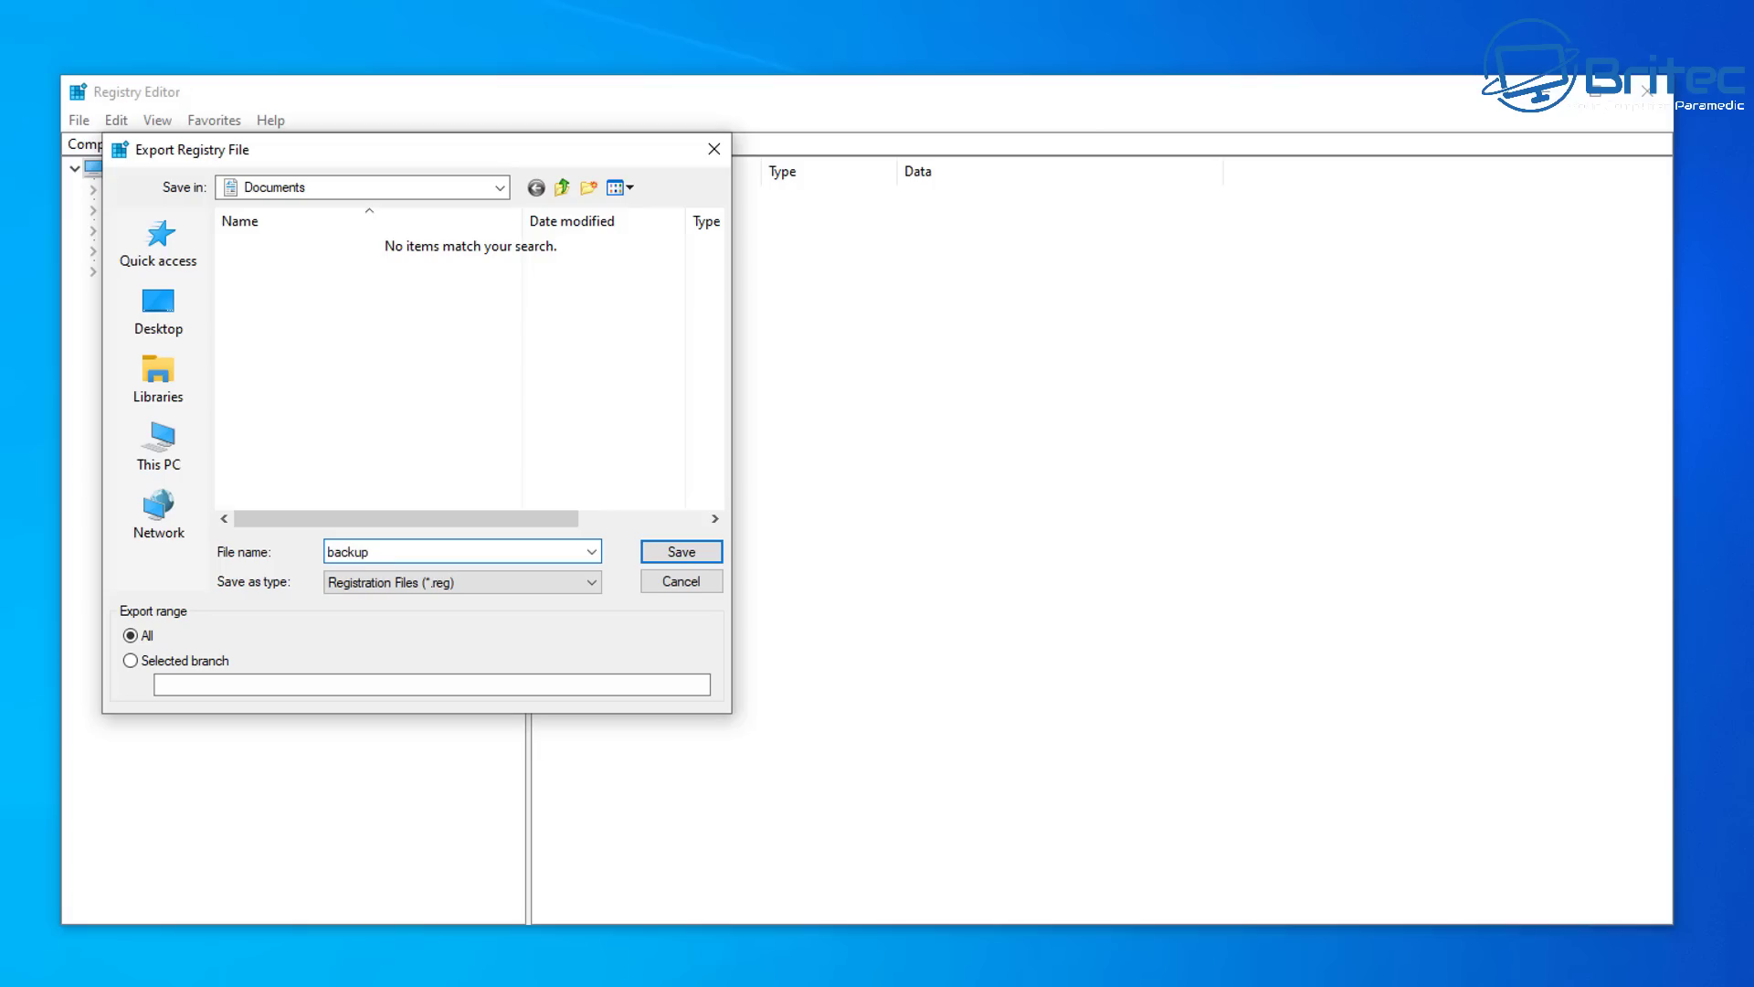
{"action": "left_click", "coordinate": [674, 555]}
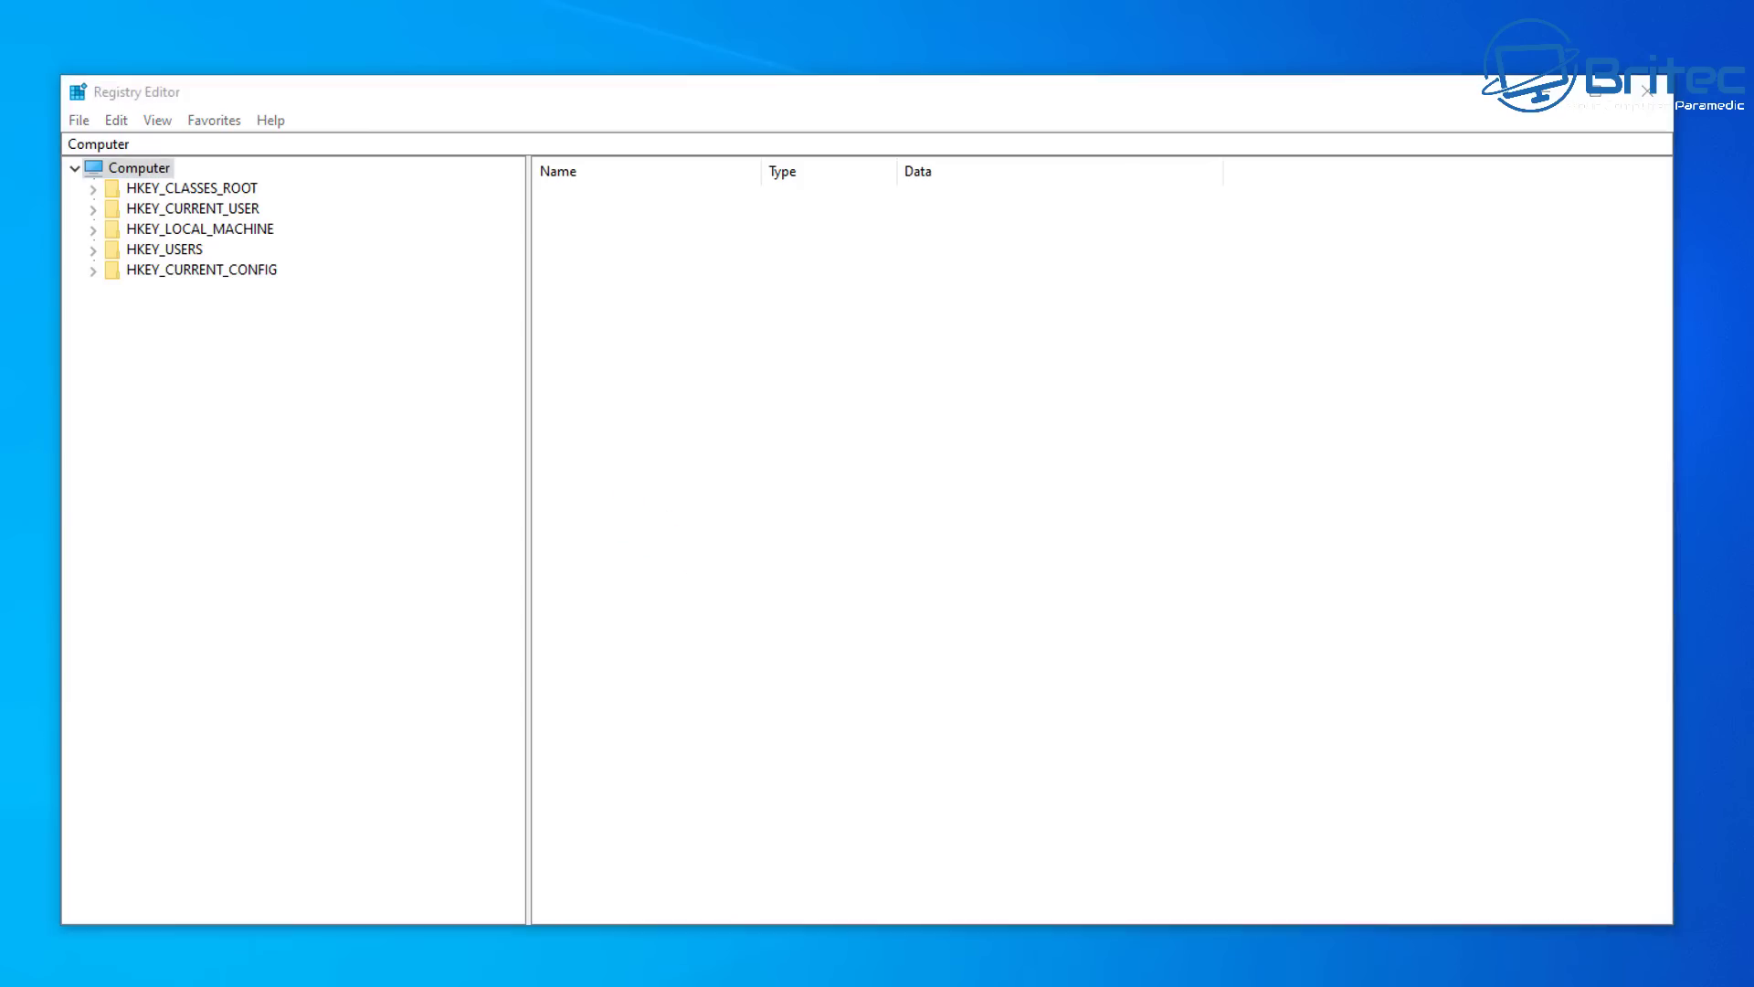
Check in File Explorer that the backup file is in the Documents folder, and close the window
{"action": "key", "text": "super+e"}
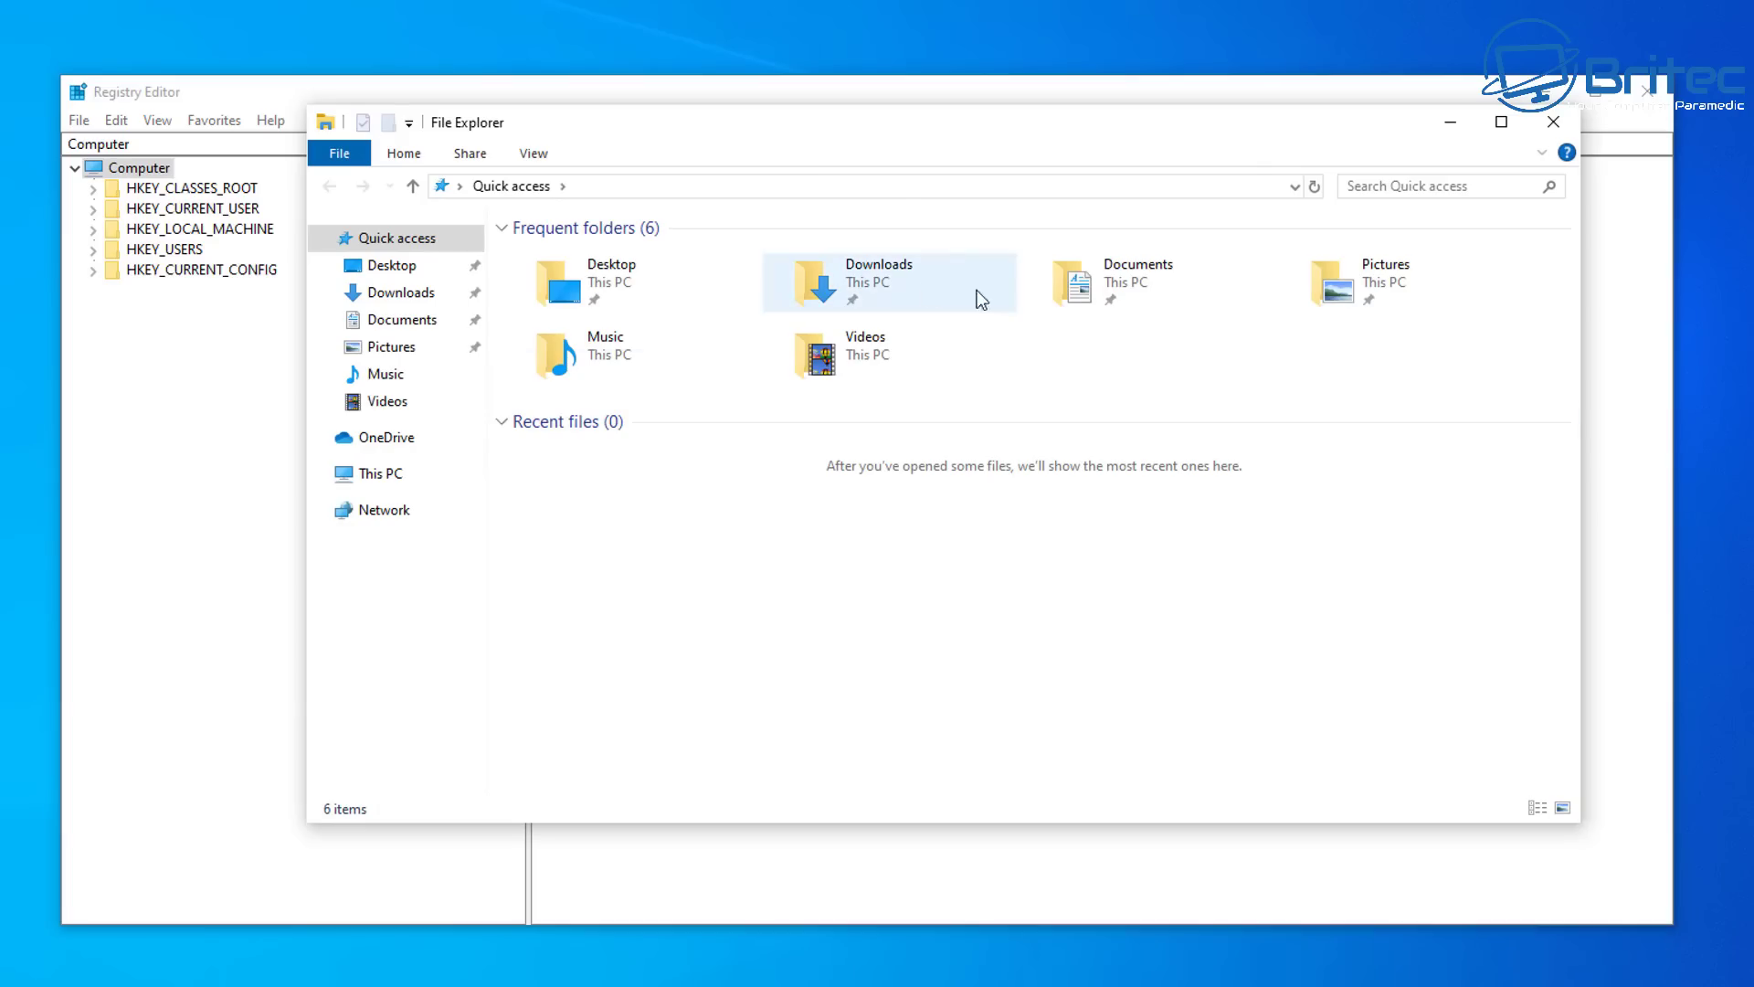
{"action": "double_click", "coordinate": [1206, 299]}
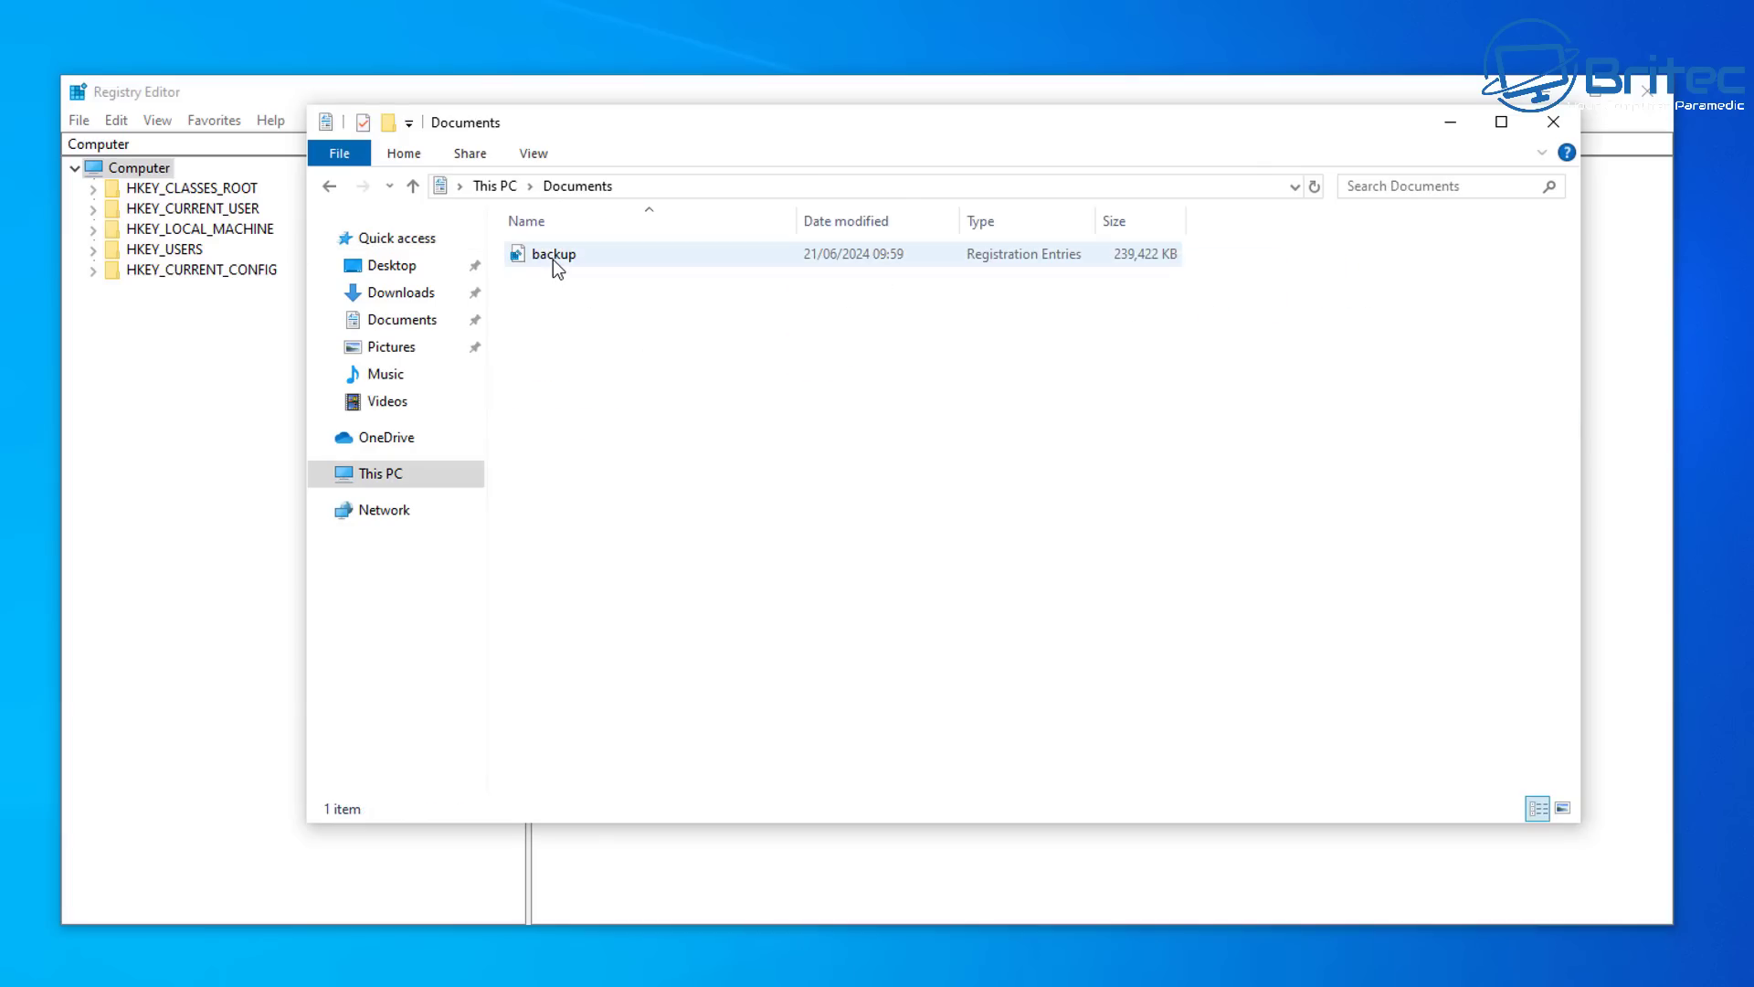
{"action": "mouse_move", "coordinate": [551, 259]}
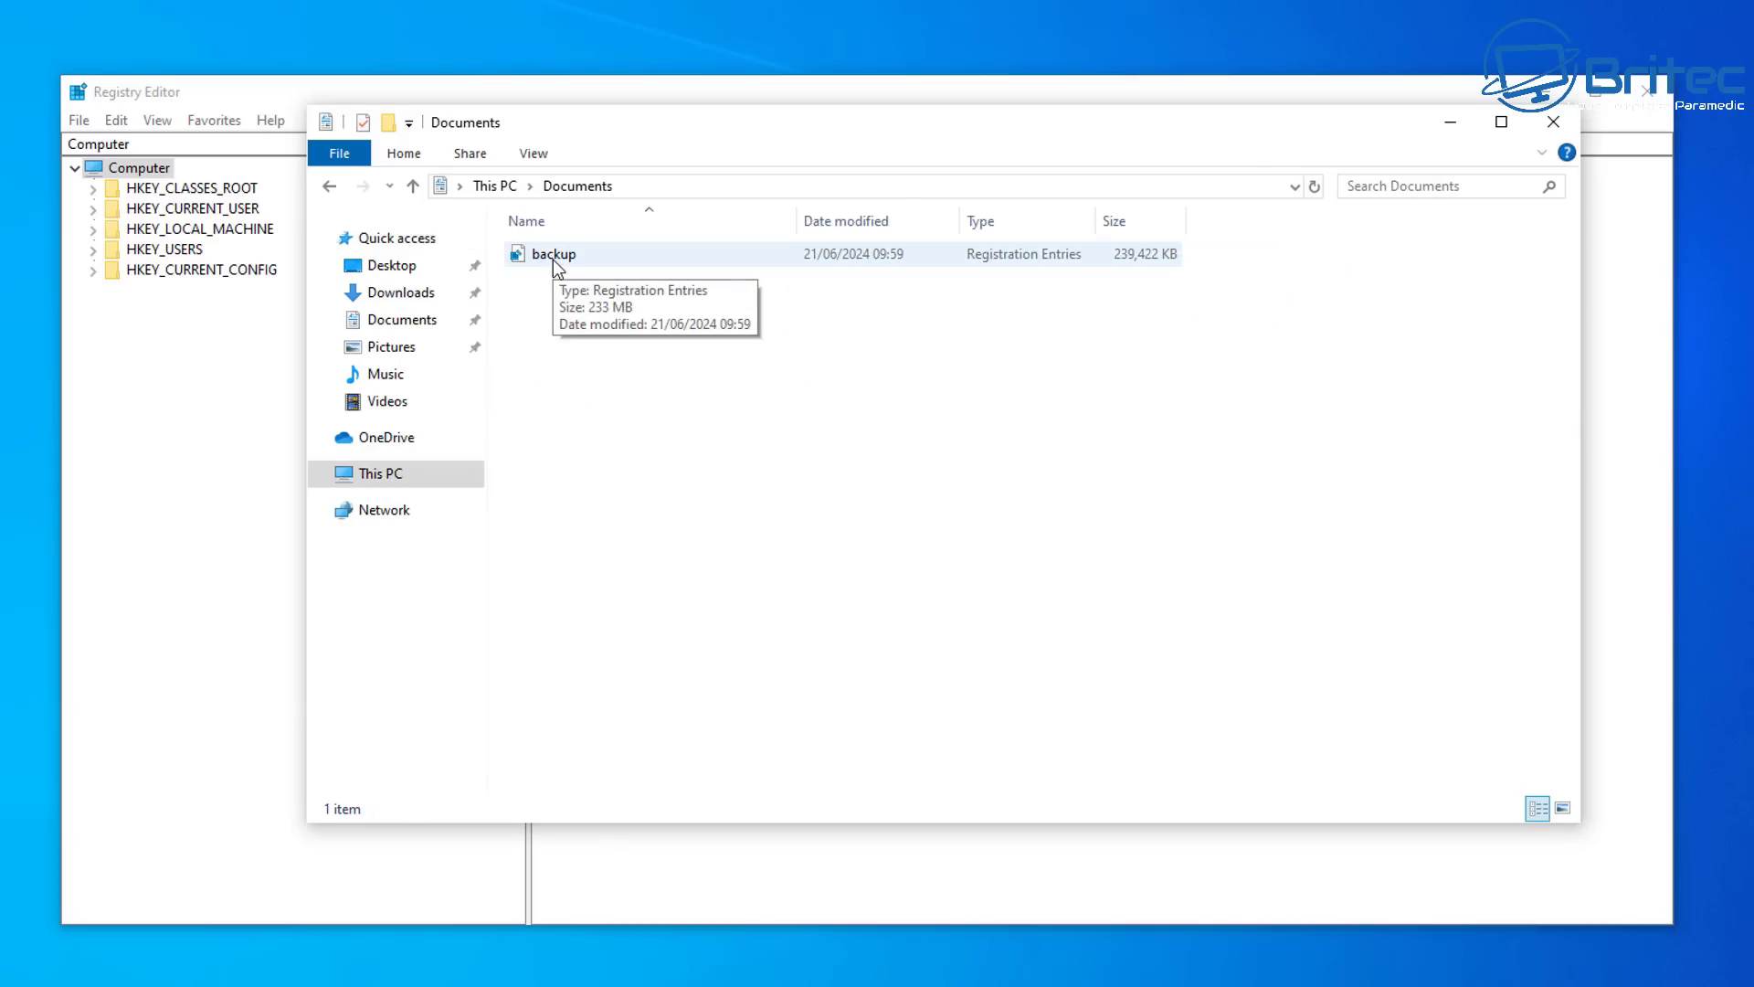
{"action": "left_click", "coordinate": [1553, 121]}
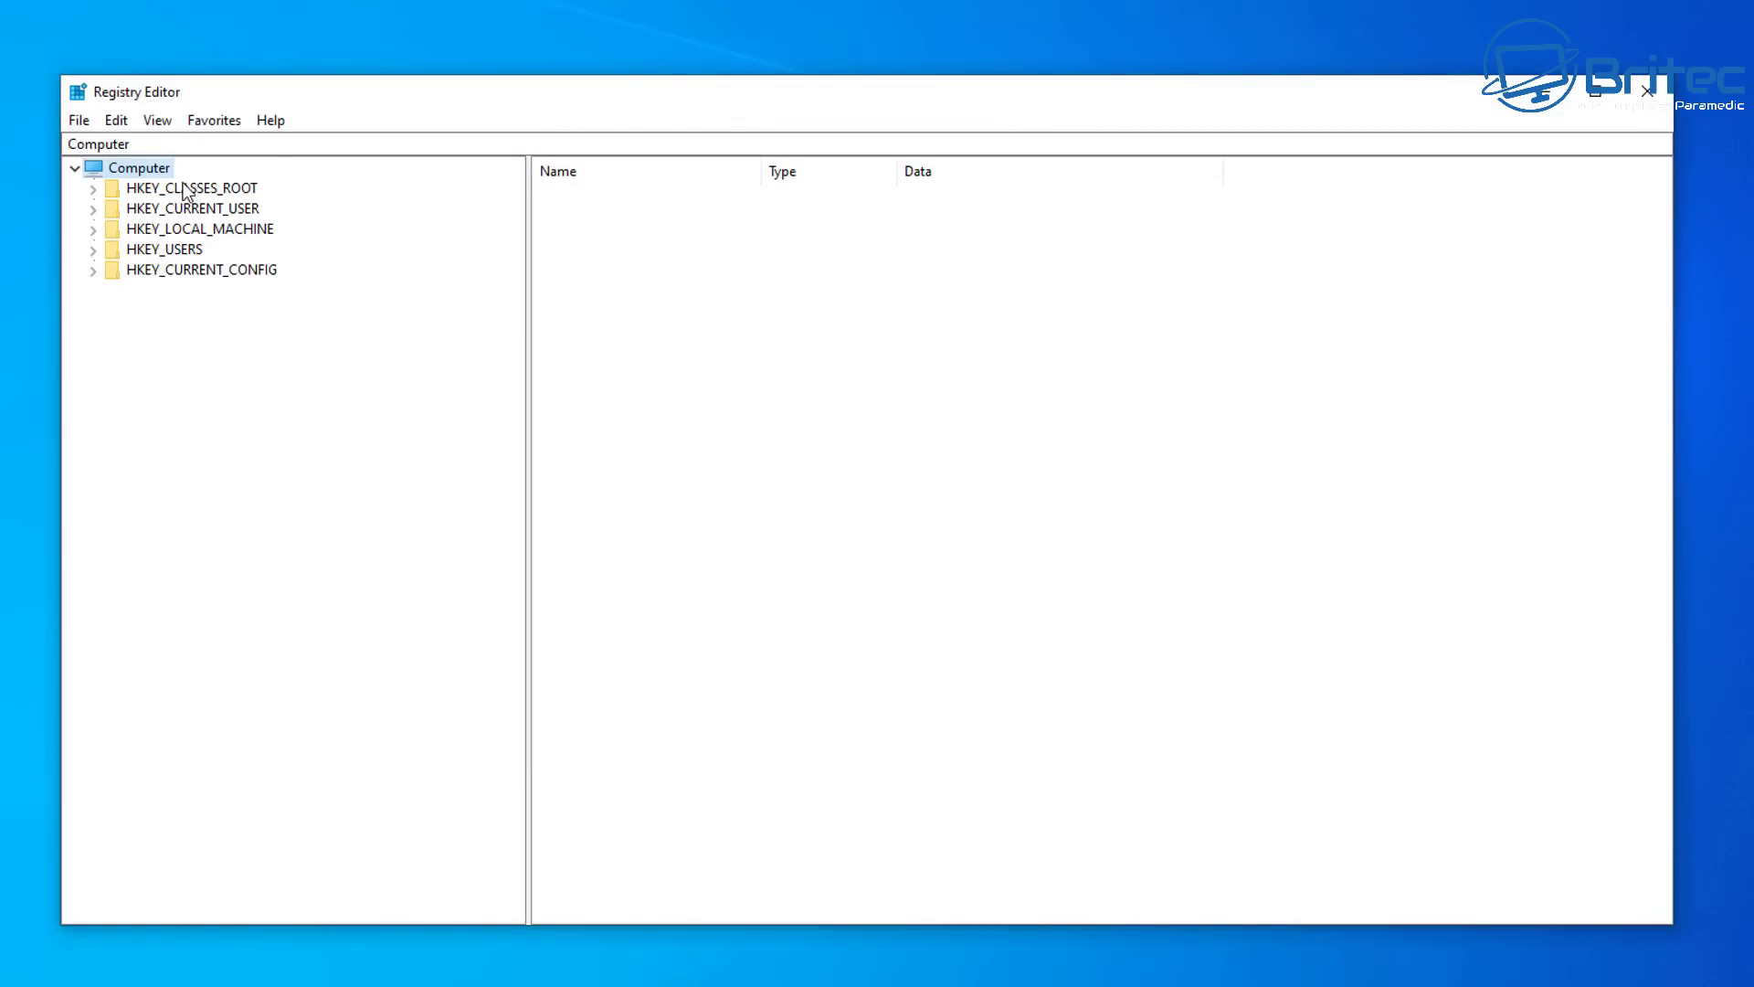
Expand the registry tree down to HKEY_LOCAL_MACHINE\SOFTWARE\Policies\Microsoft\Windows and open the Windows key
{"action": "left_click", "coordinate": [192, 231]}
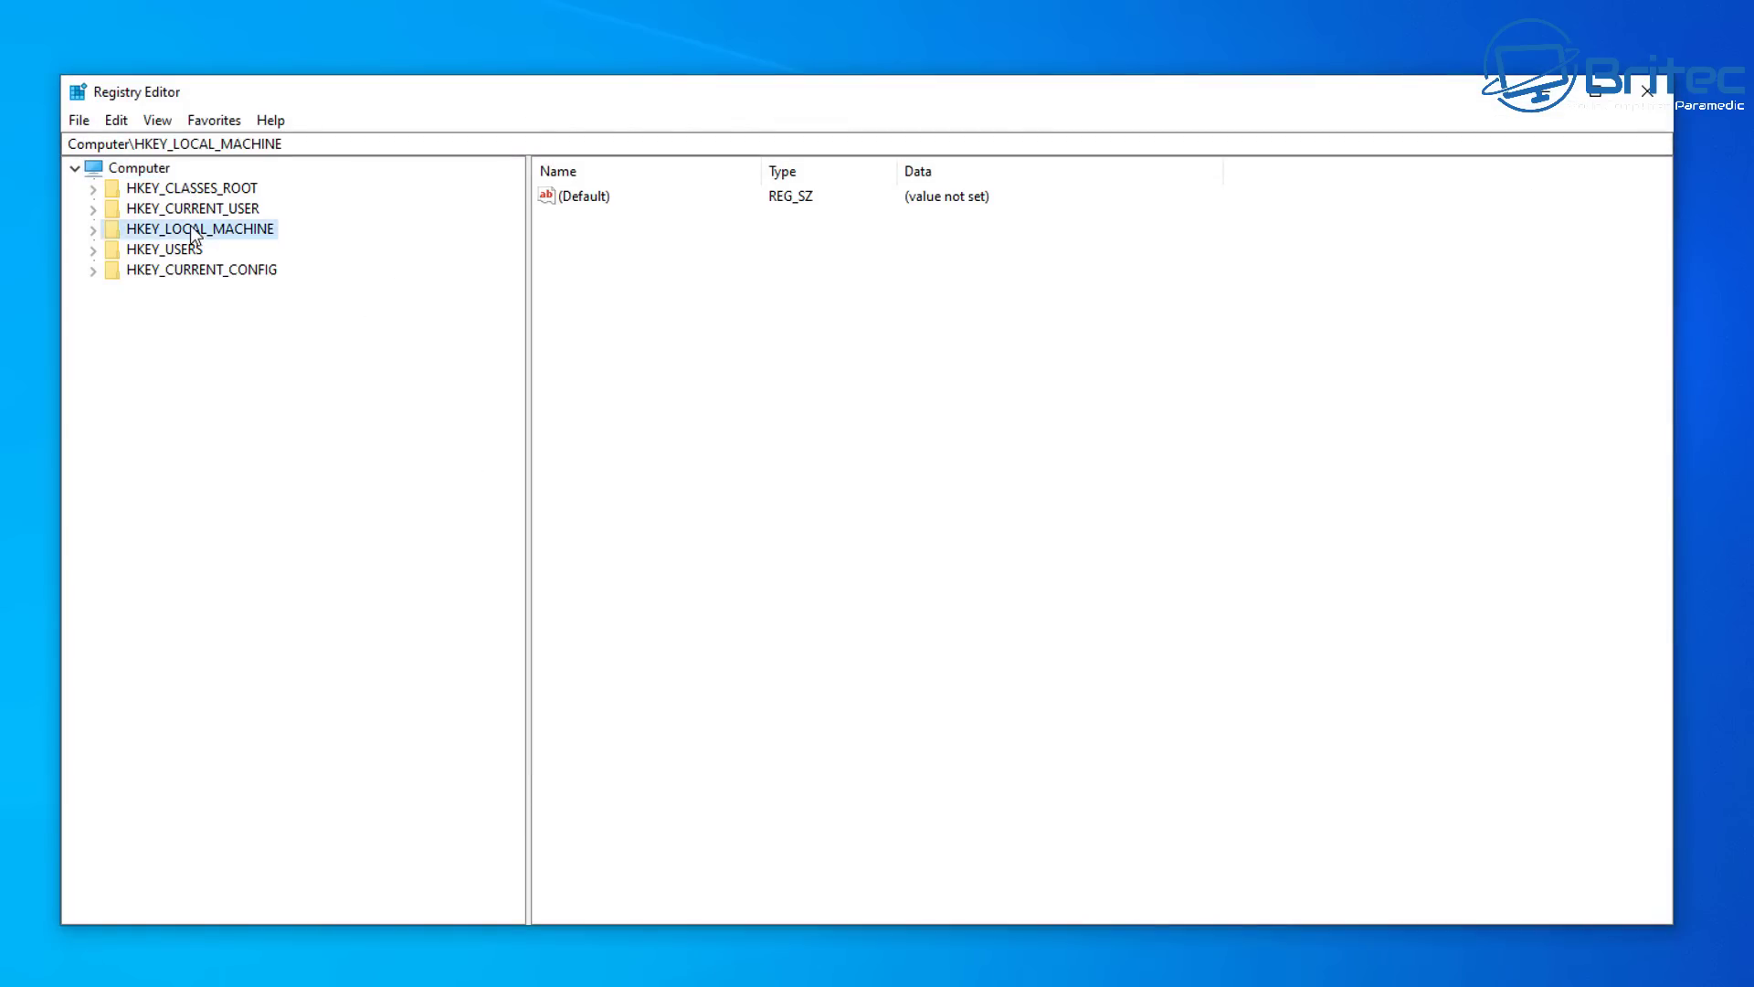
{"action": "left_click", "coordinate": [93, 230]}
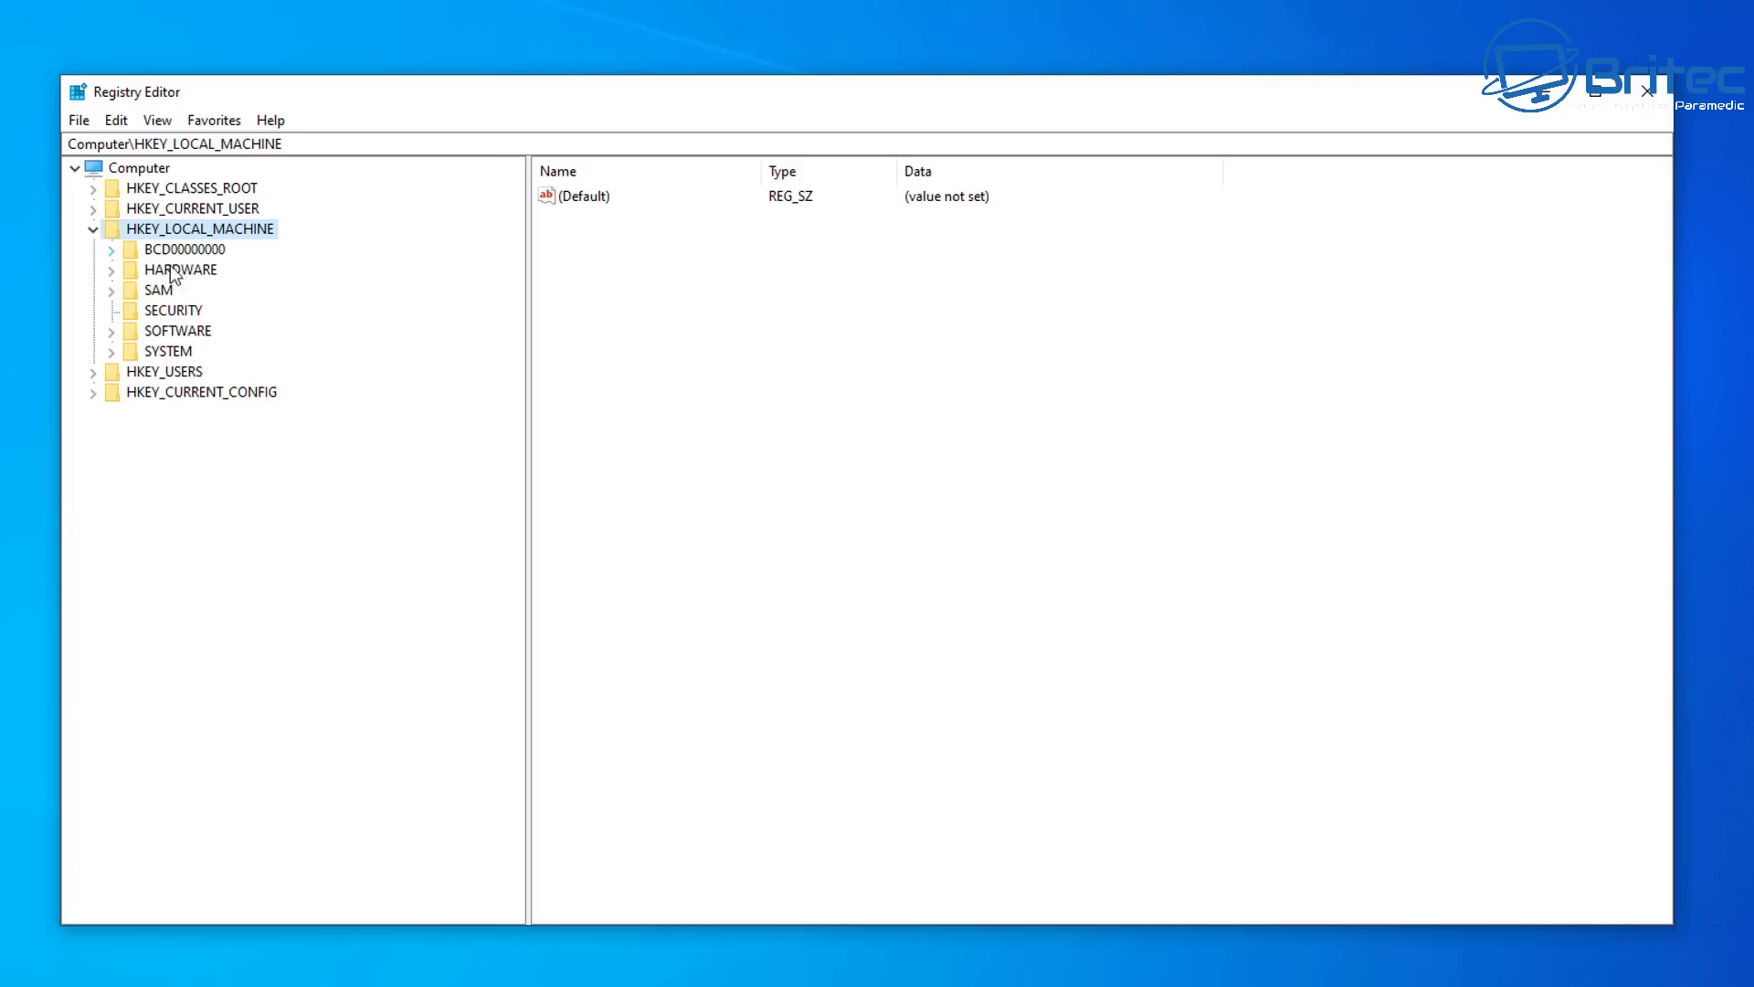
{"action": "left_click", "coordinate": [183, 331]}
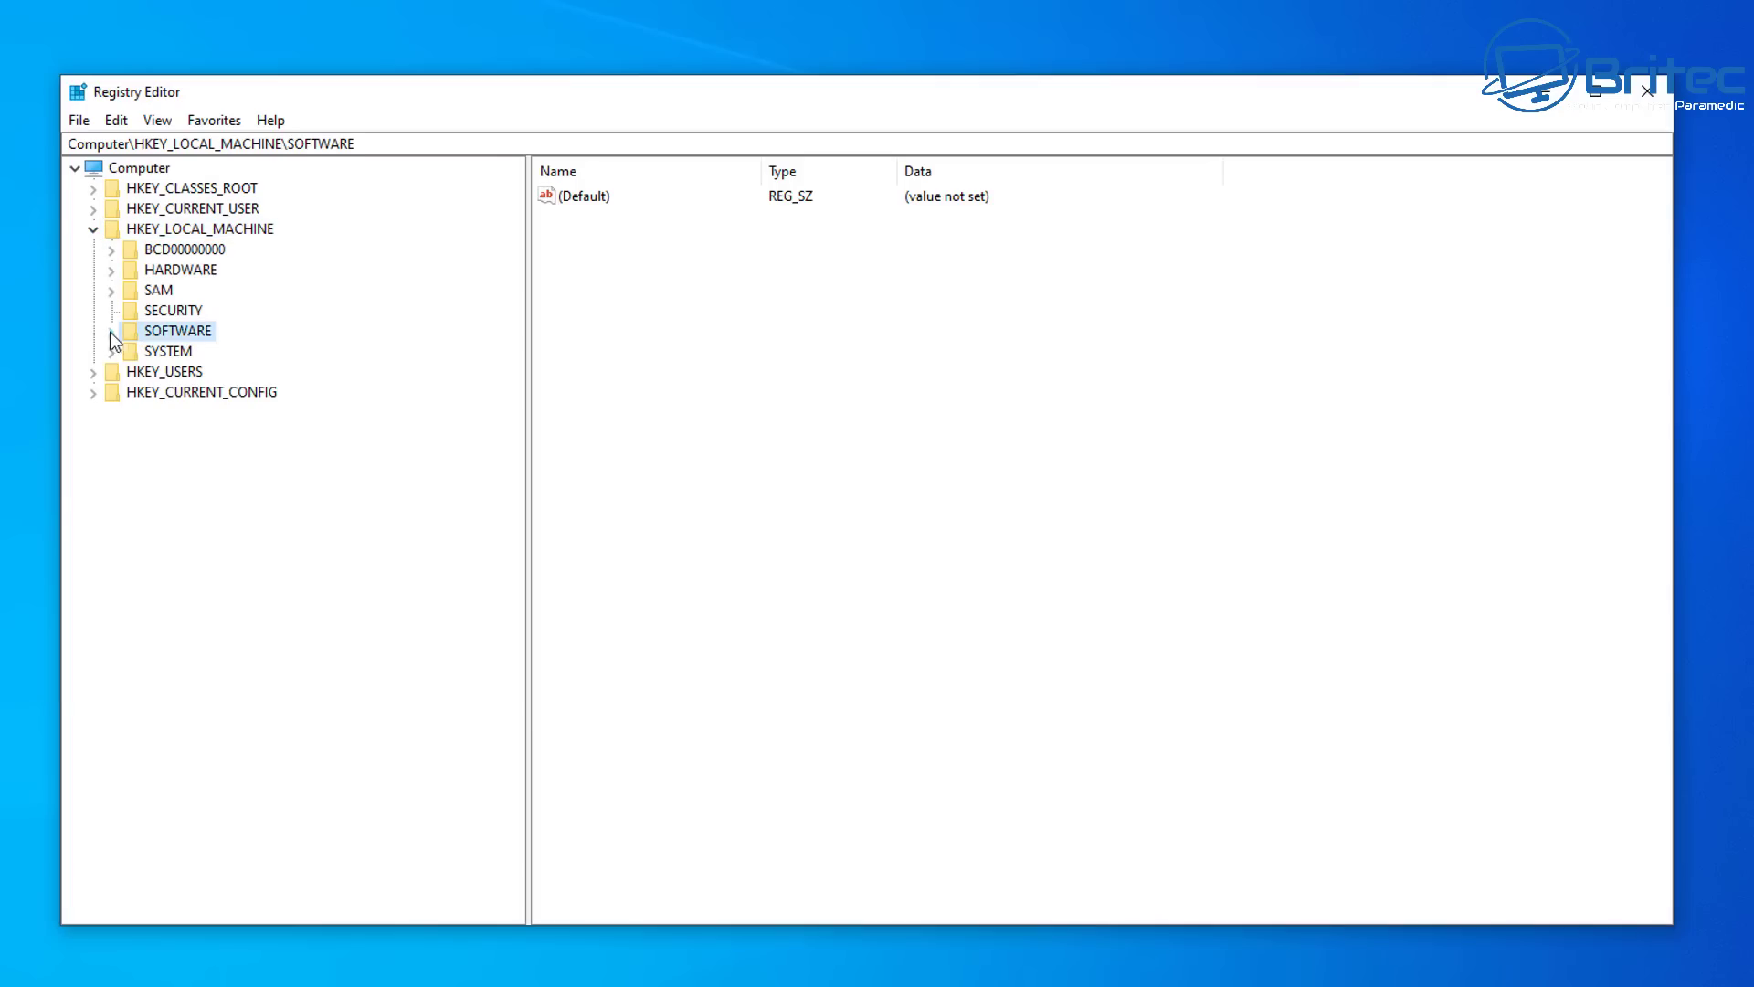
{"action": "left_click", "coordinate": [111, 332]}
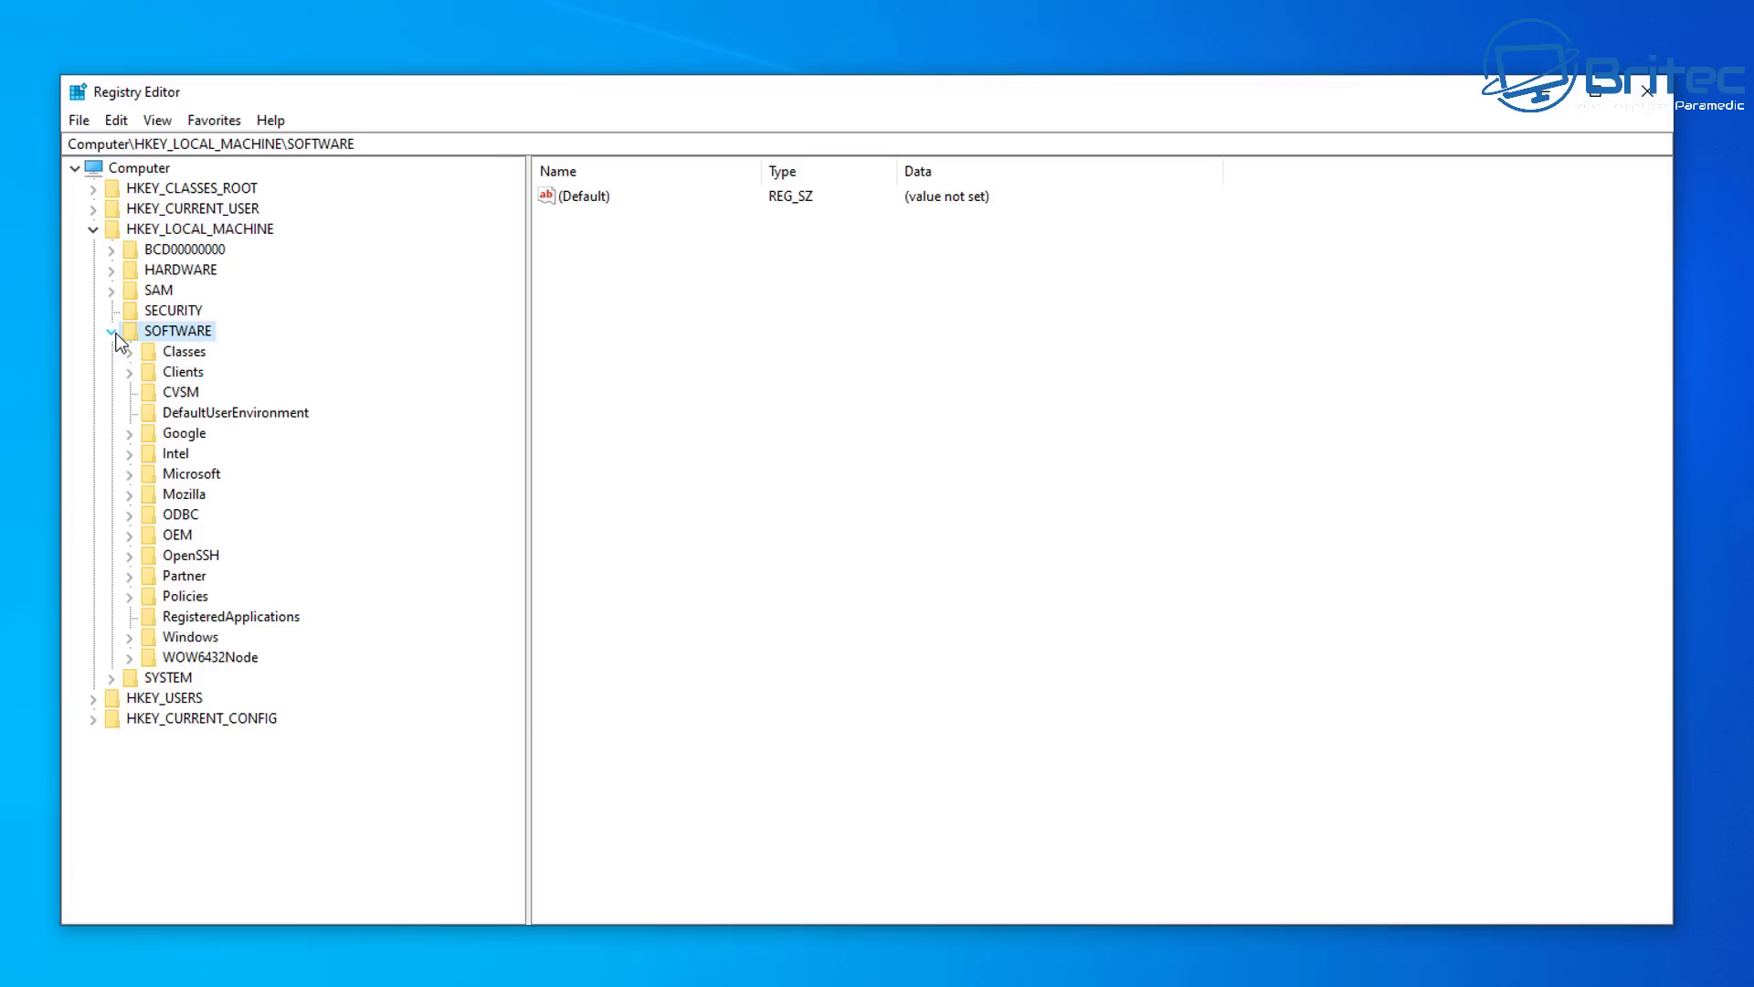
{"action": "left_click", "coordinate": [194, 597]}
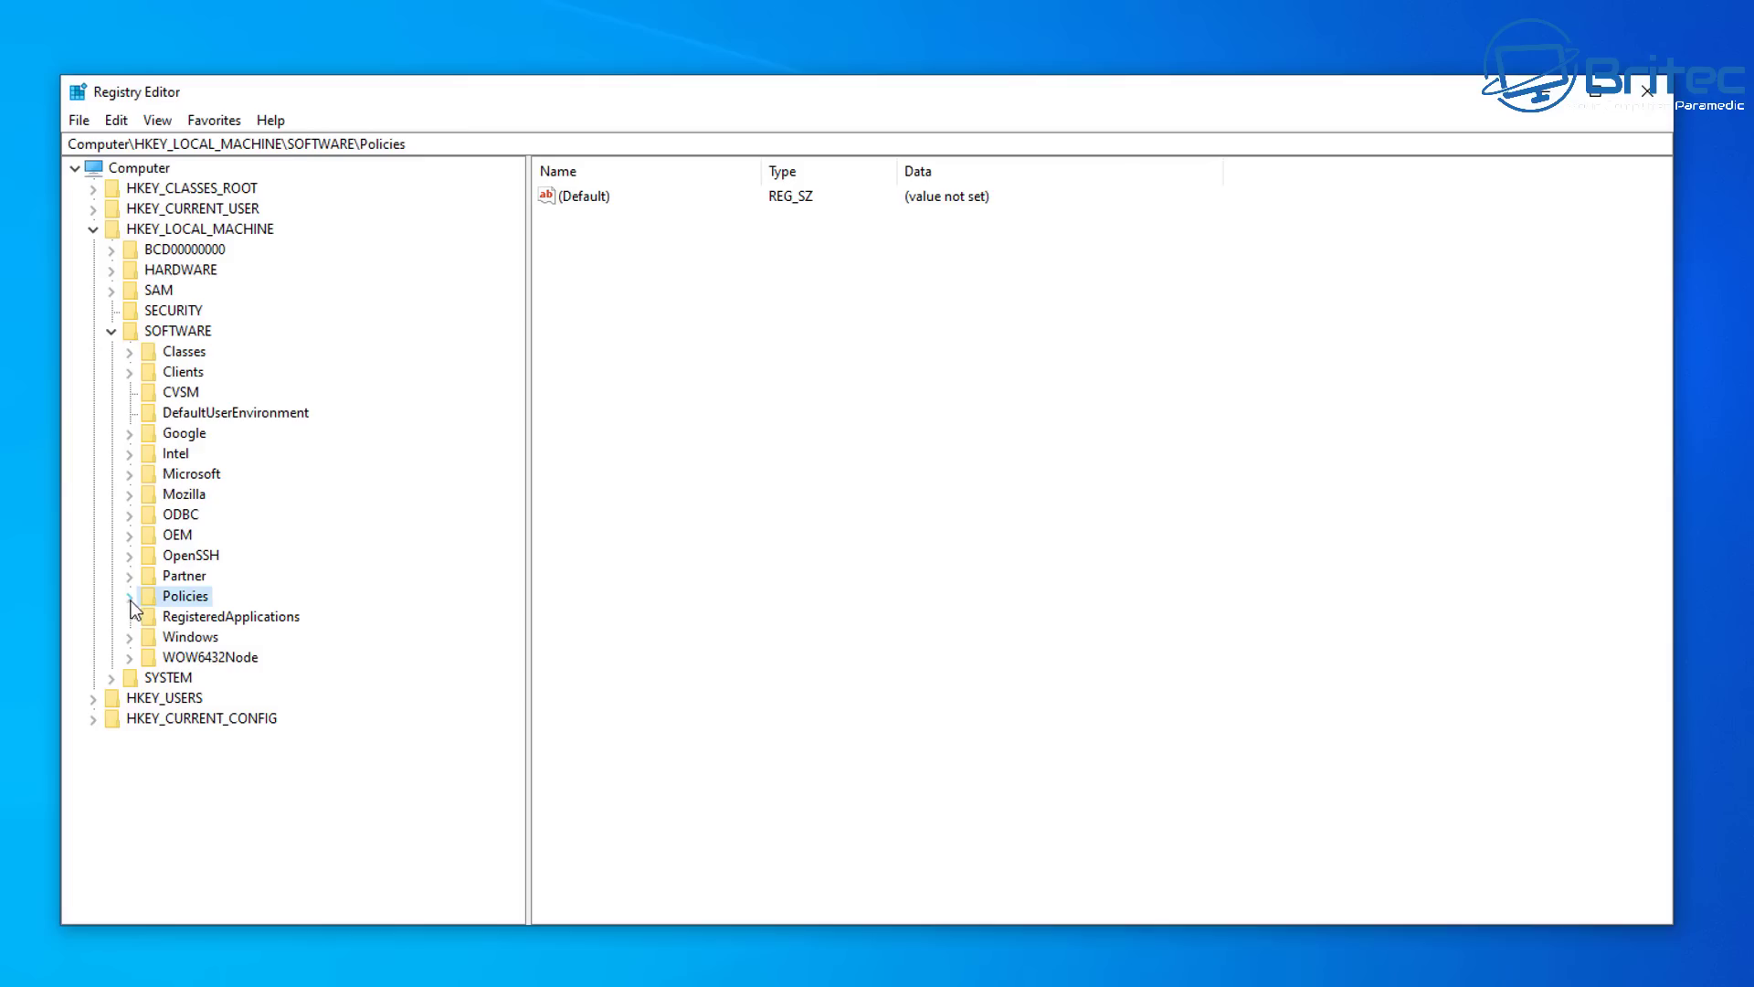
{"action": "left_click", "coordinate": [131, 597]}
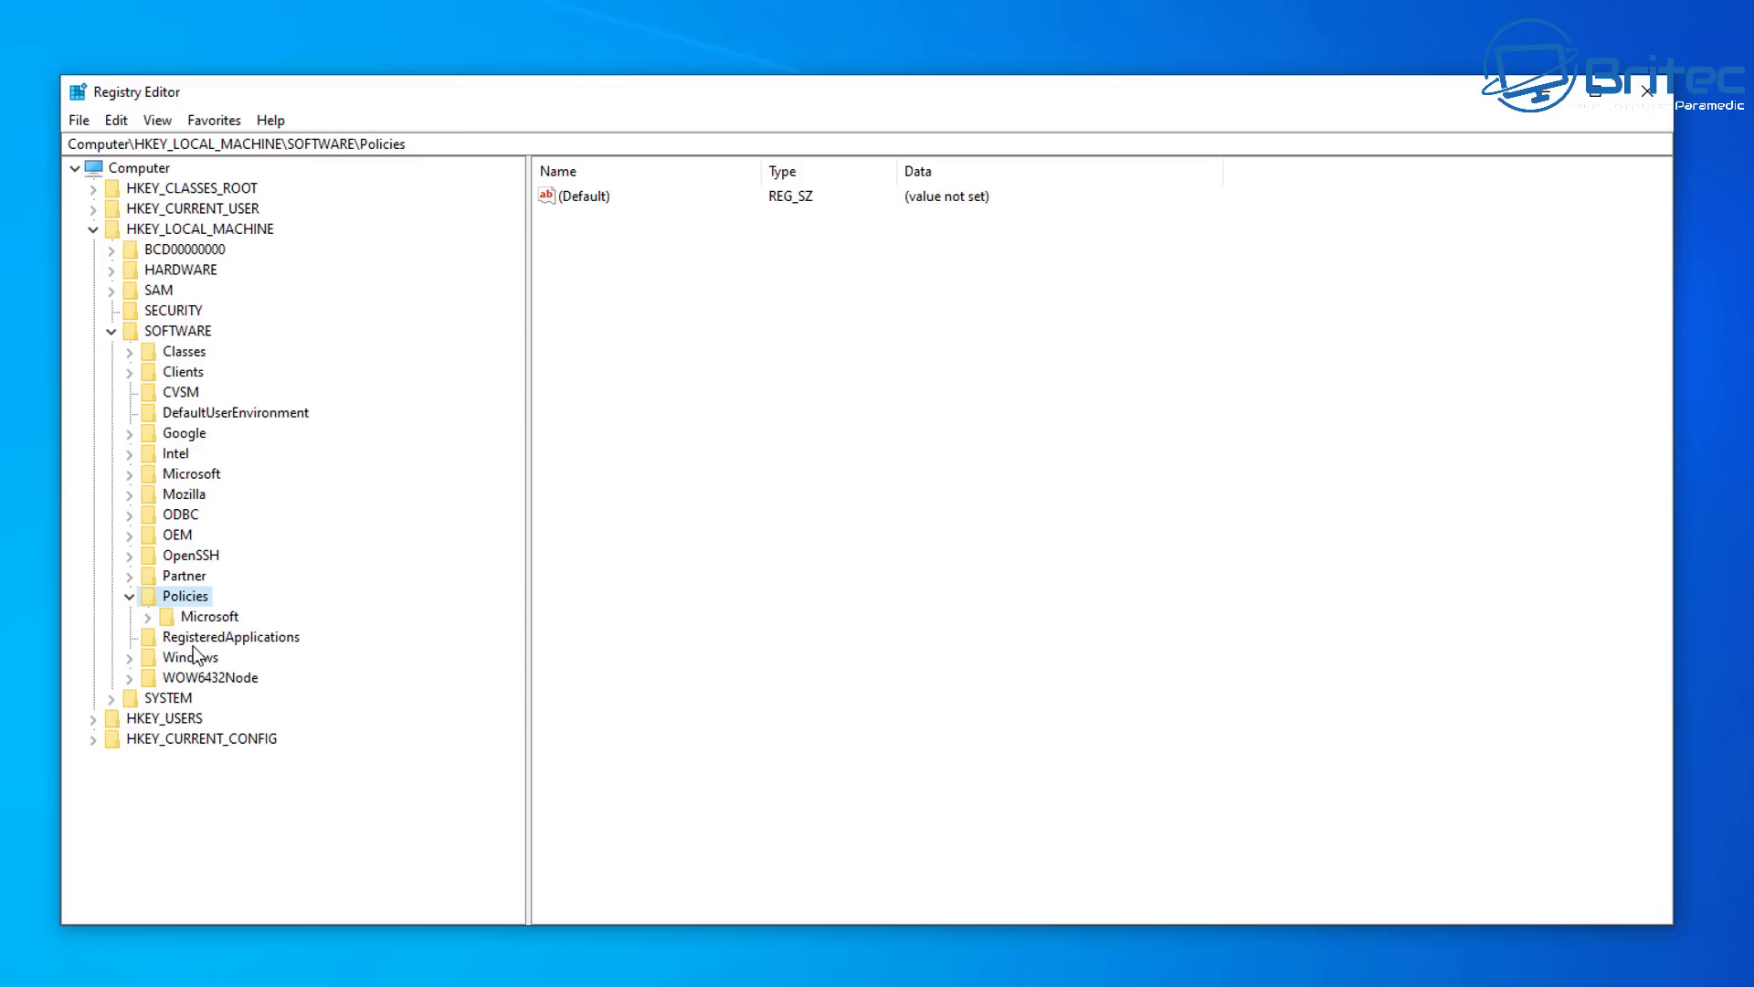
{"action": "left_click", "coordinate": [203, 617]}
{"action": "left_click", "coordinate": [147, 617]}
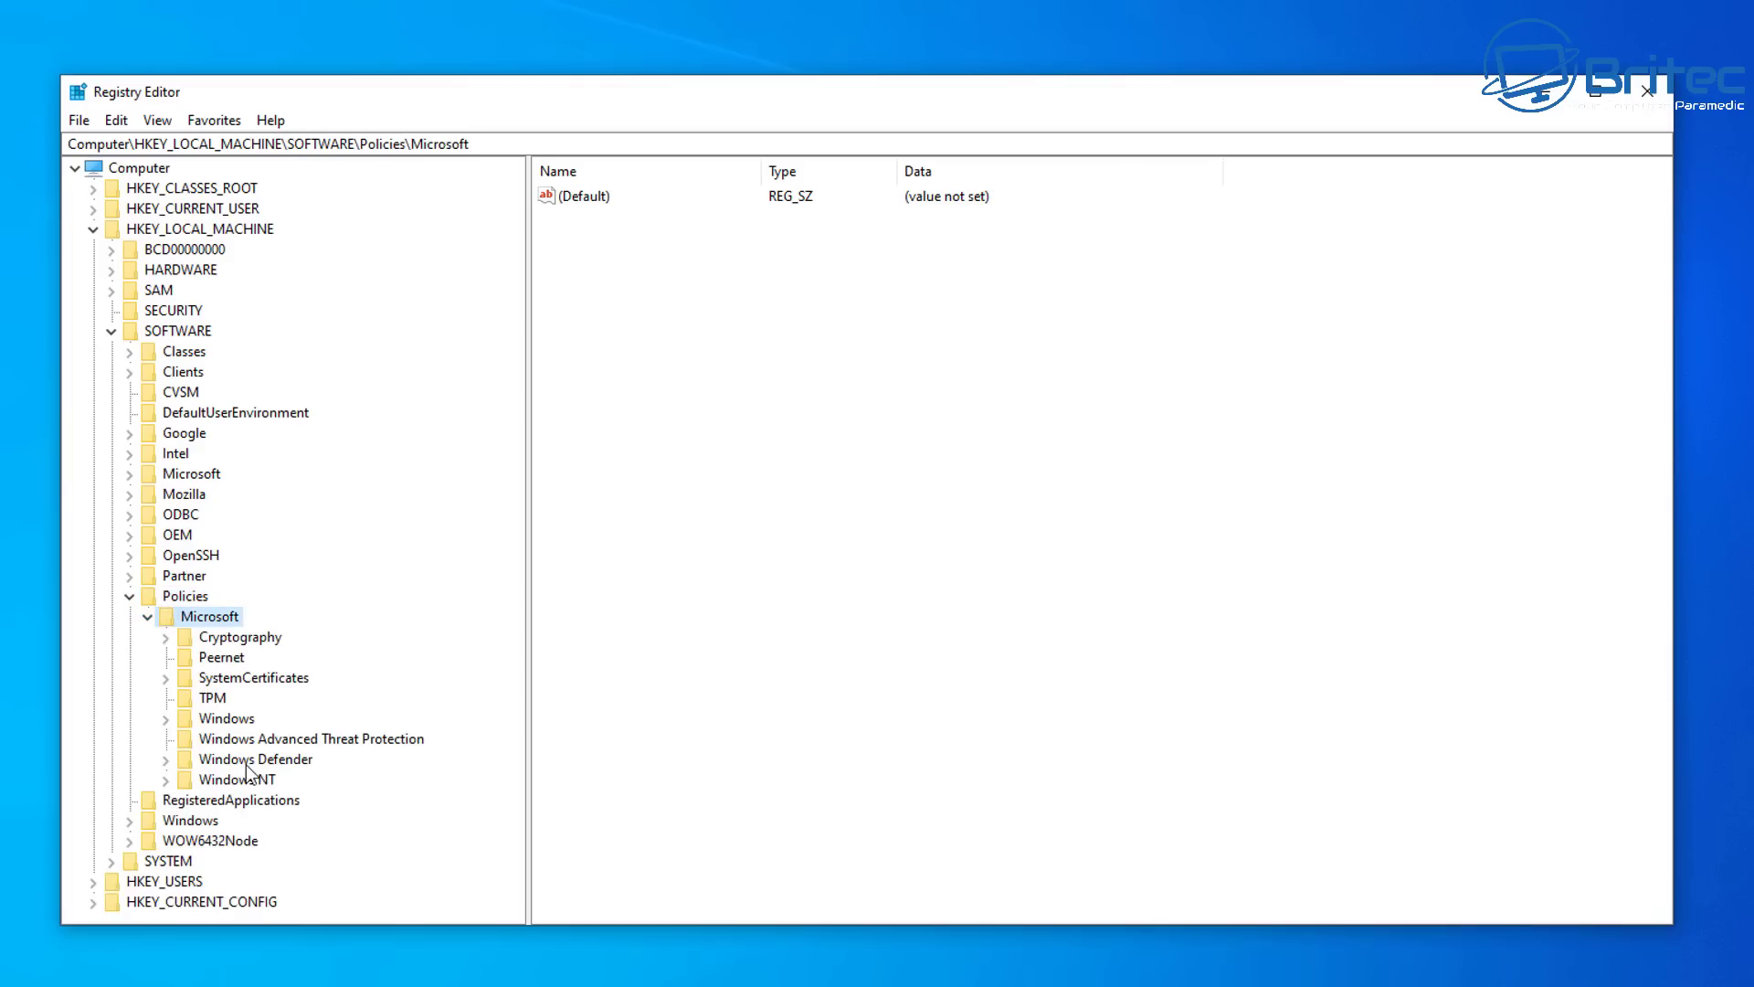
{"action": "left_click", "coordinate": [225, 700]}
{"action": "left_click", "coordinate": [199, 719]}
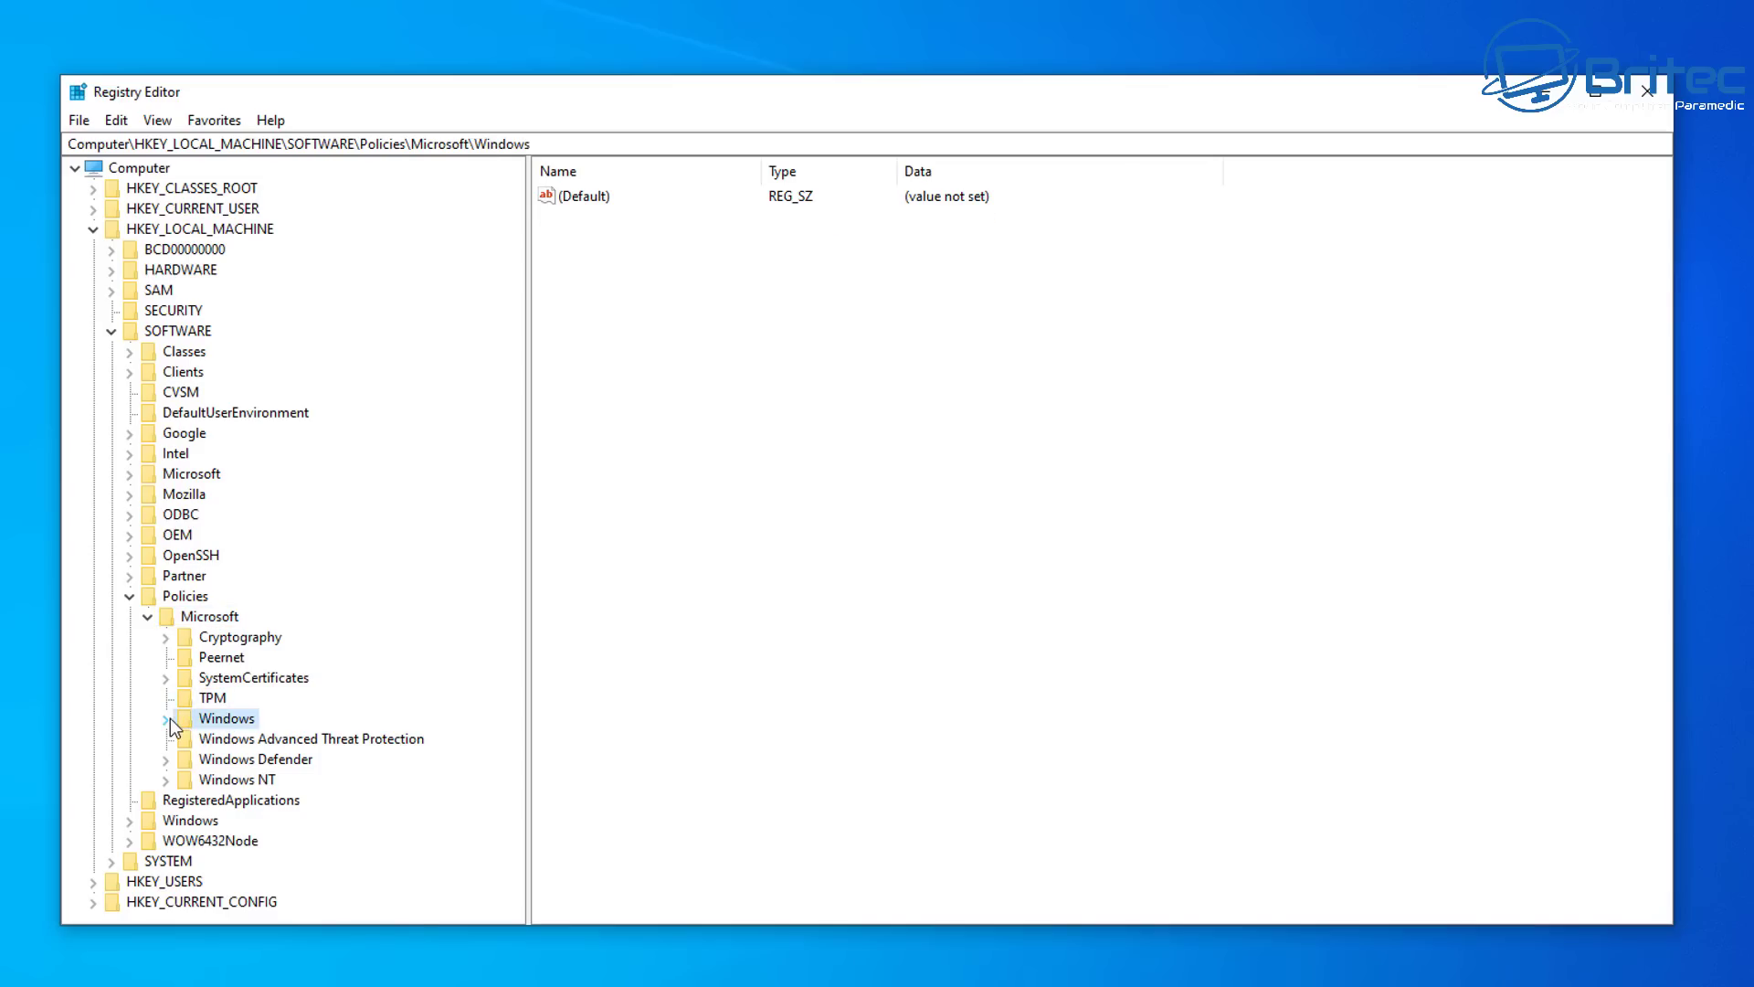
{"action": "left_click", "coordinate": [168, 719]}
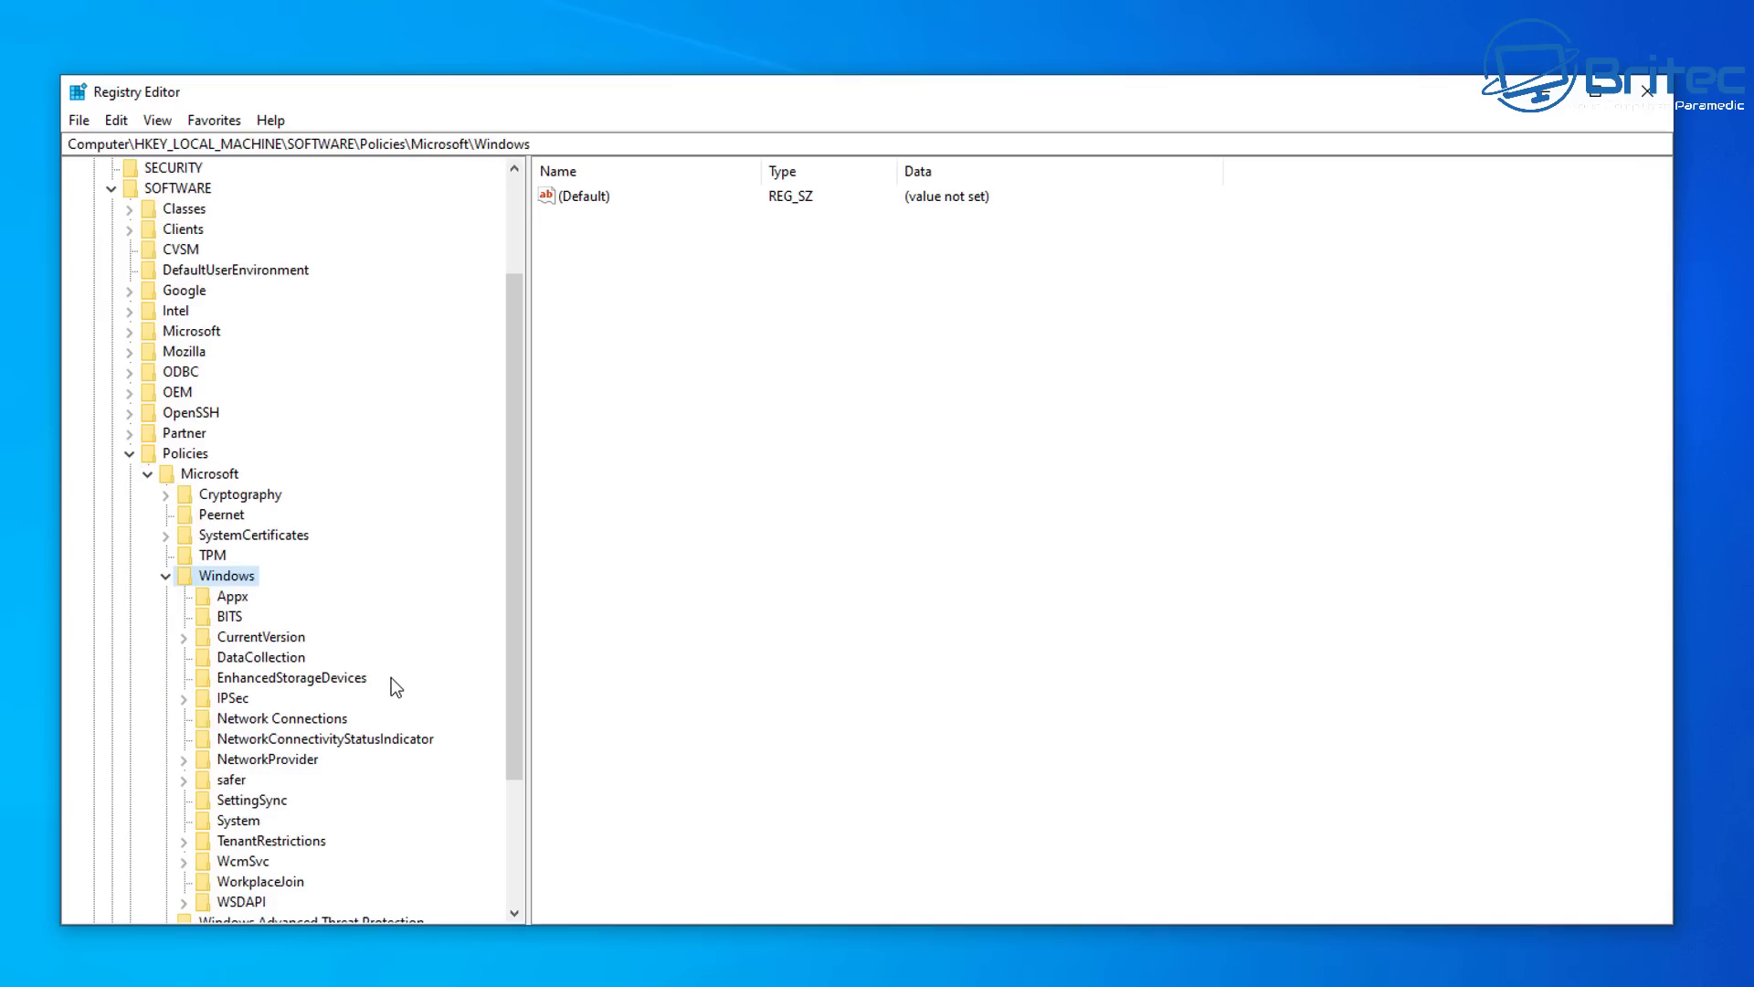
Create a new key named WindowsUpdate under the Policies\Microsoft\Windows key and select it
{"action": "scroll", "coordinate": [391, 677], "scroll_direction": "down", "scroll_amount": 3}
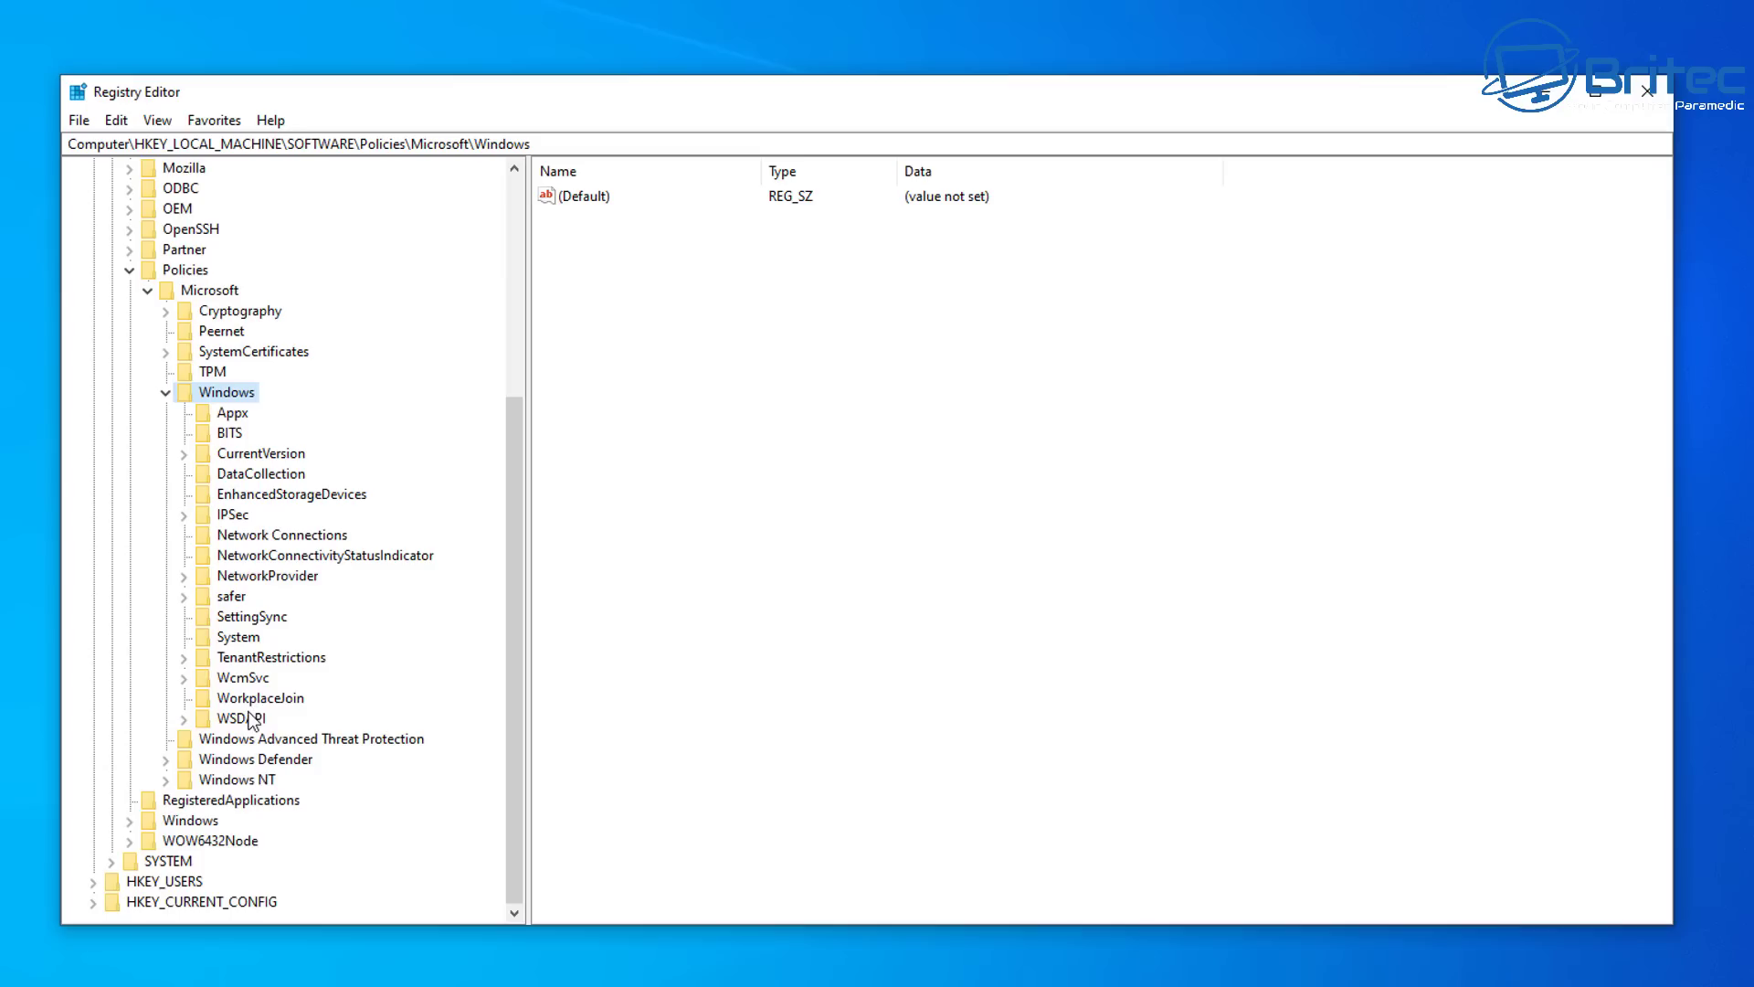
{"action": "right_click", "coordinate": [227, 395]}
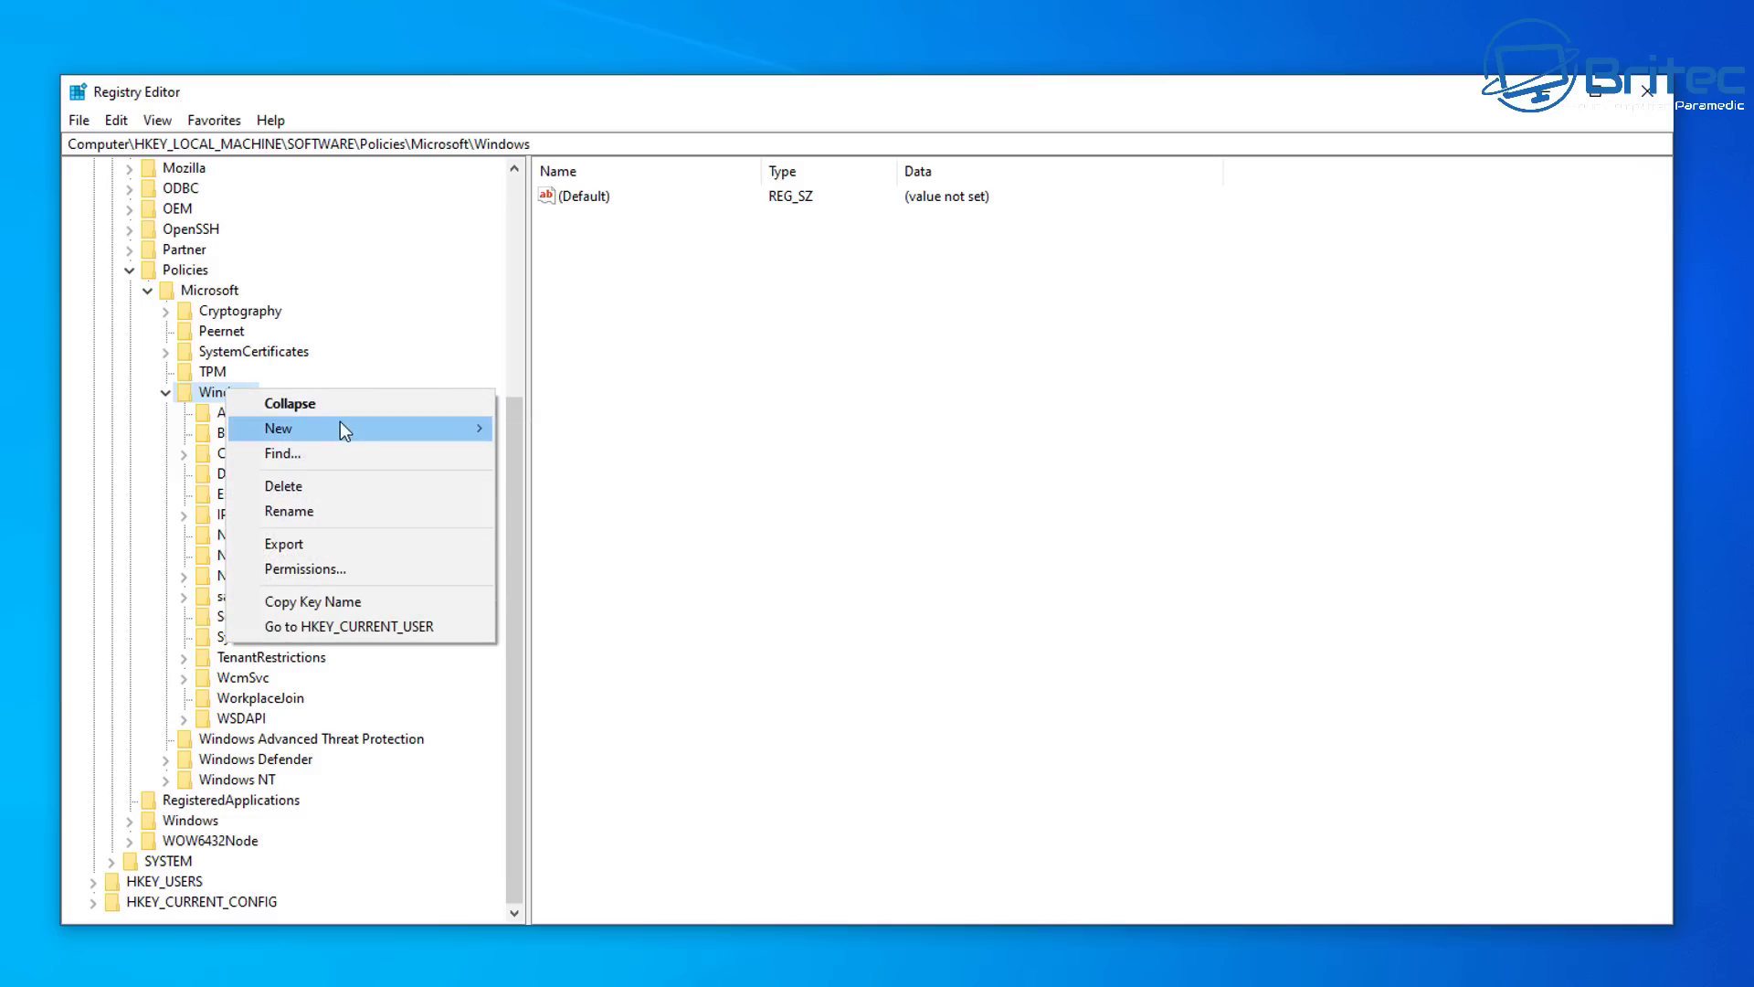
{"action": "mouse_move", "coordinate": [339, 426]}
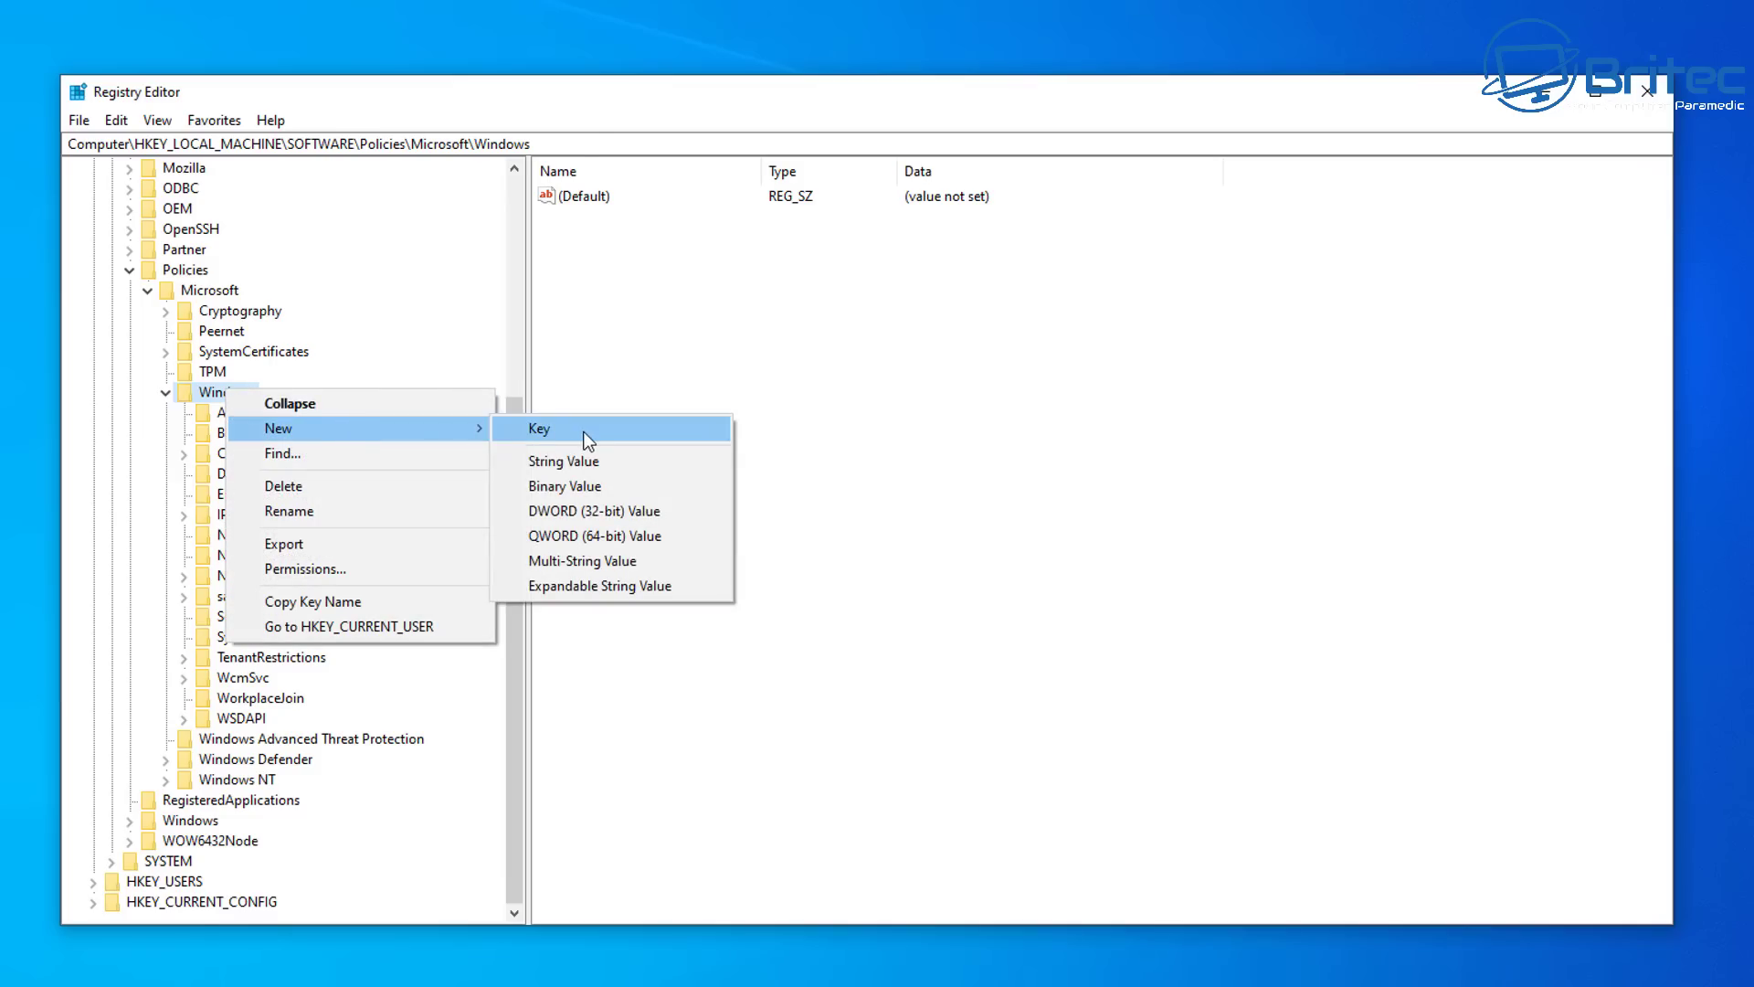
{"action": "left_click", "coordinate": [582, 431]}
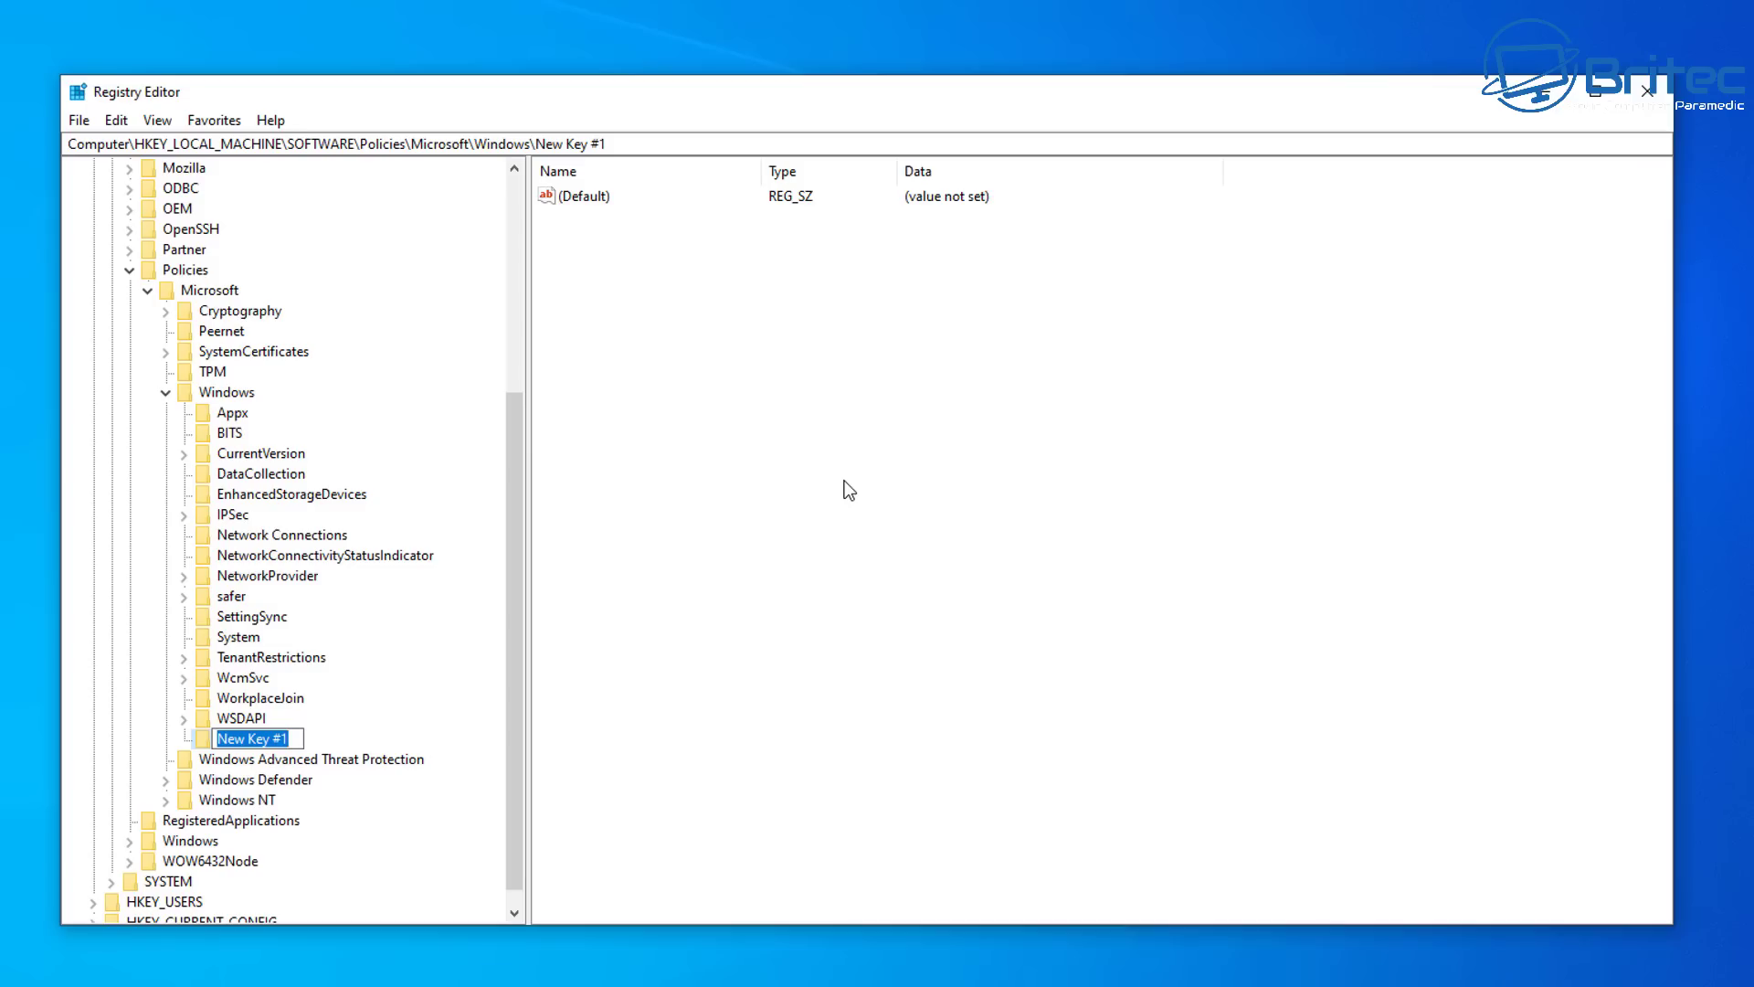
{"action": "type", "text": "WindowsUpdate"}
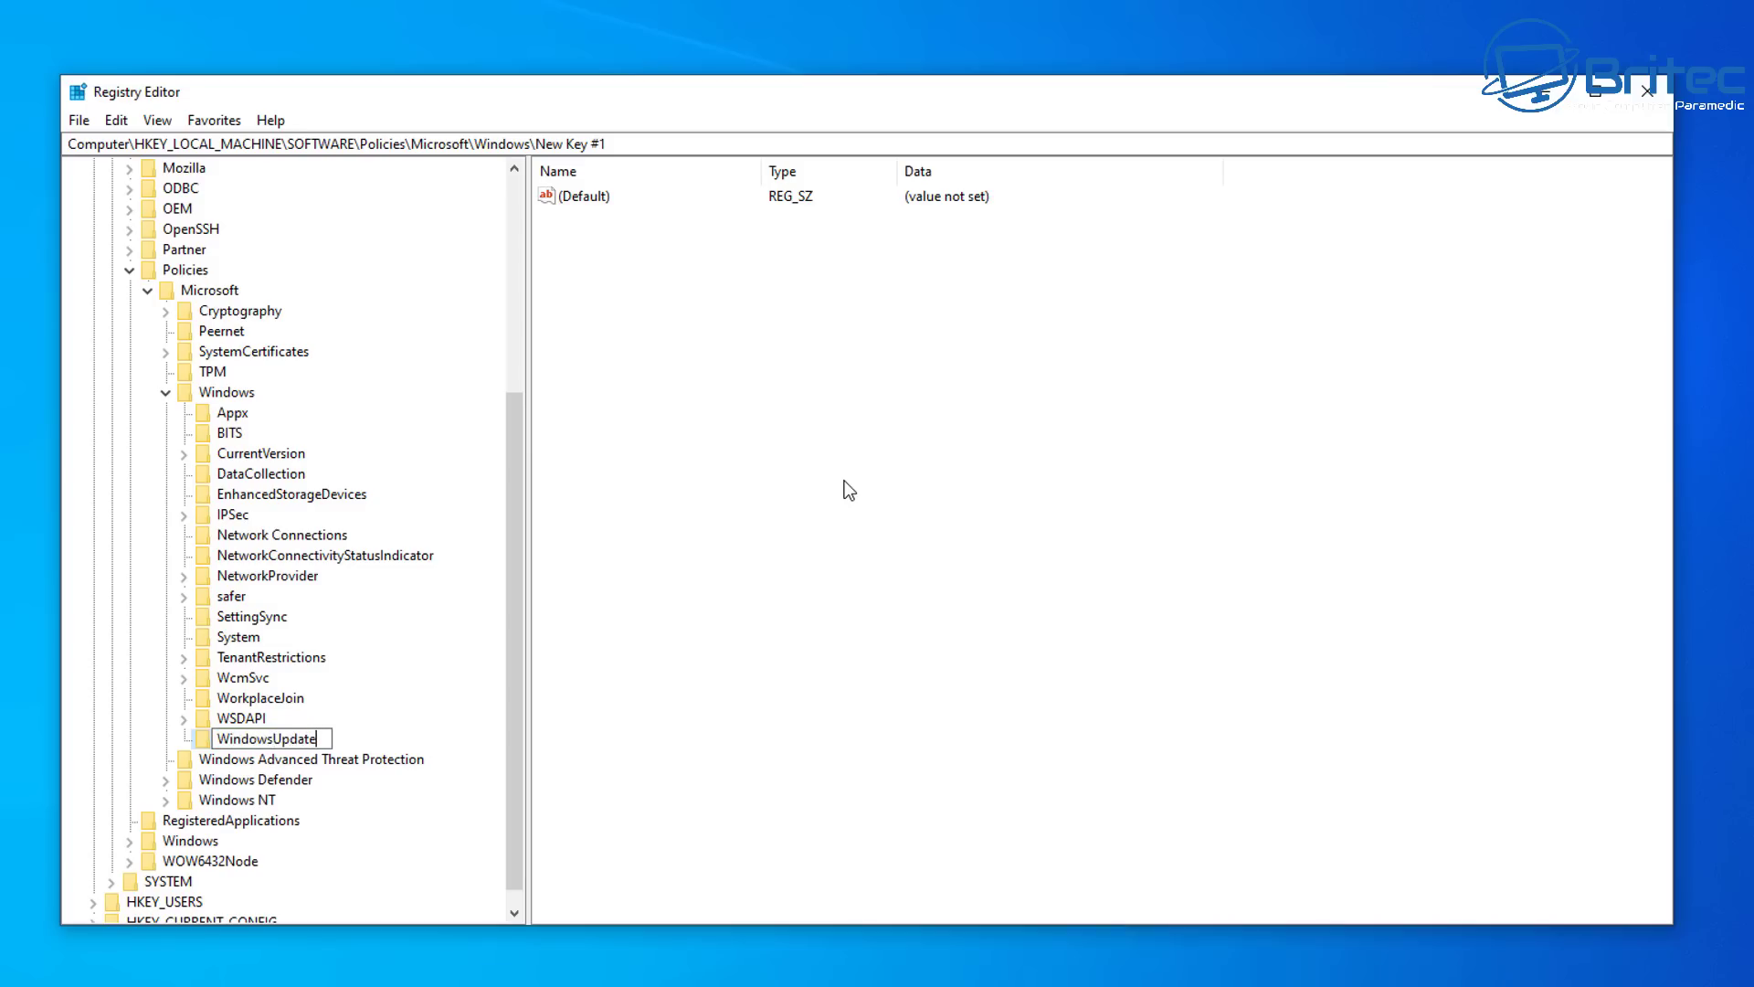
{"action": "left_click", "coordinate": [357, 736]}
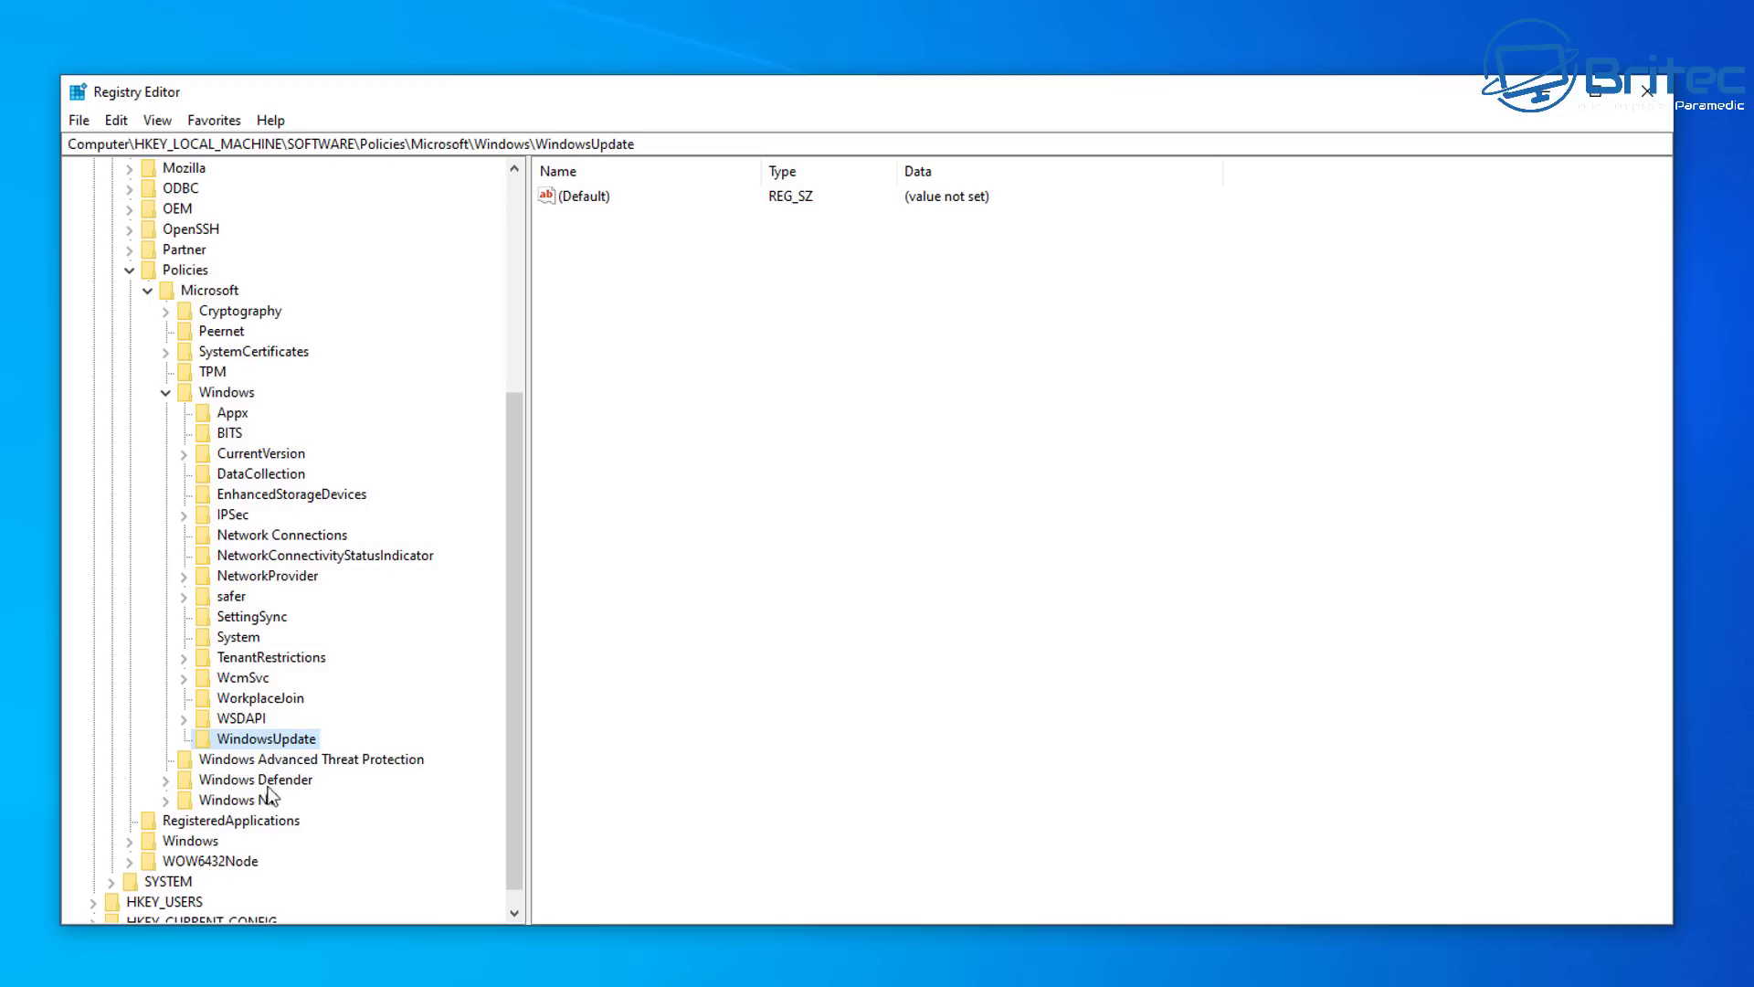
Add a string value named ProductVersion to the WindowsUpdate key
{"action": "left_click", "coordinate": [609, 286]}
{"action": "right_click", "coordinate": [590, 277]}
{"action": "mouse_move", "coordinate": [670, 300]}
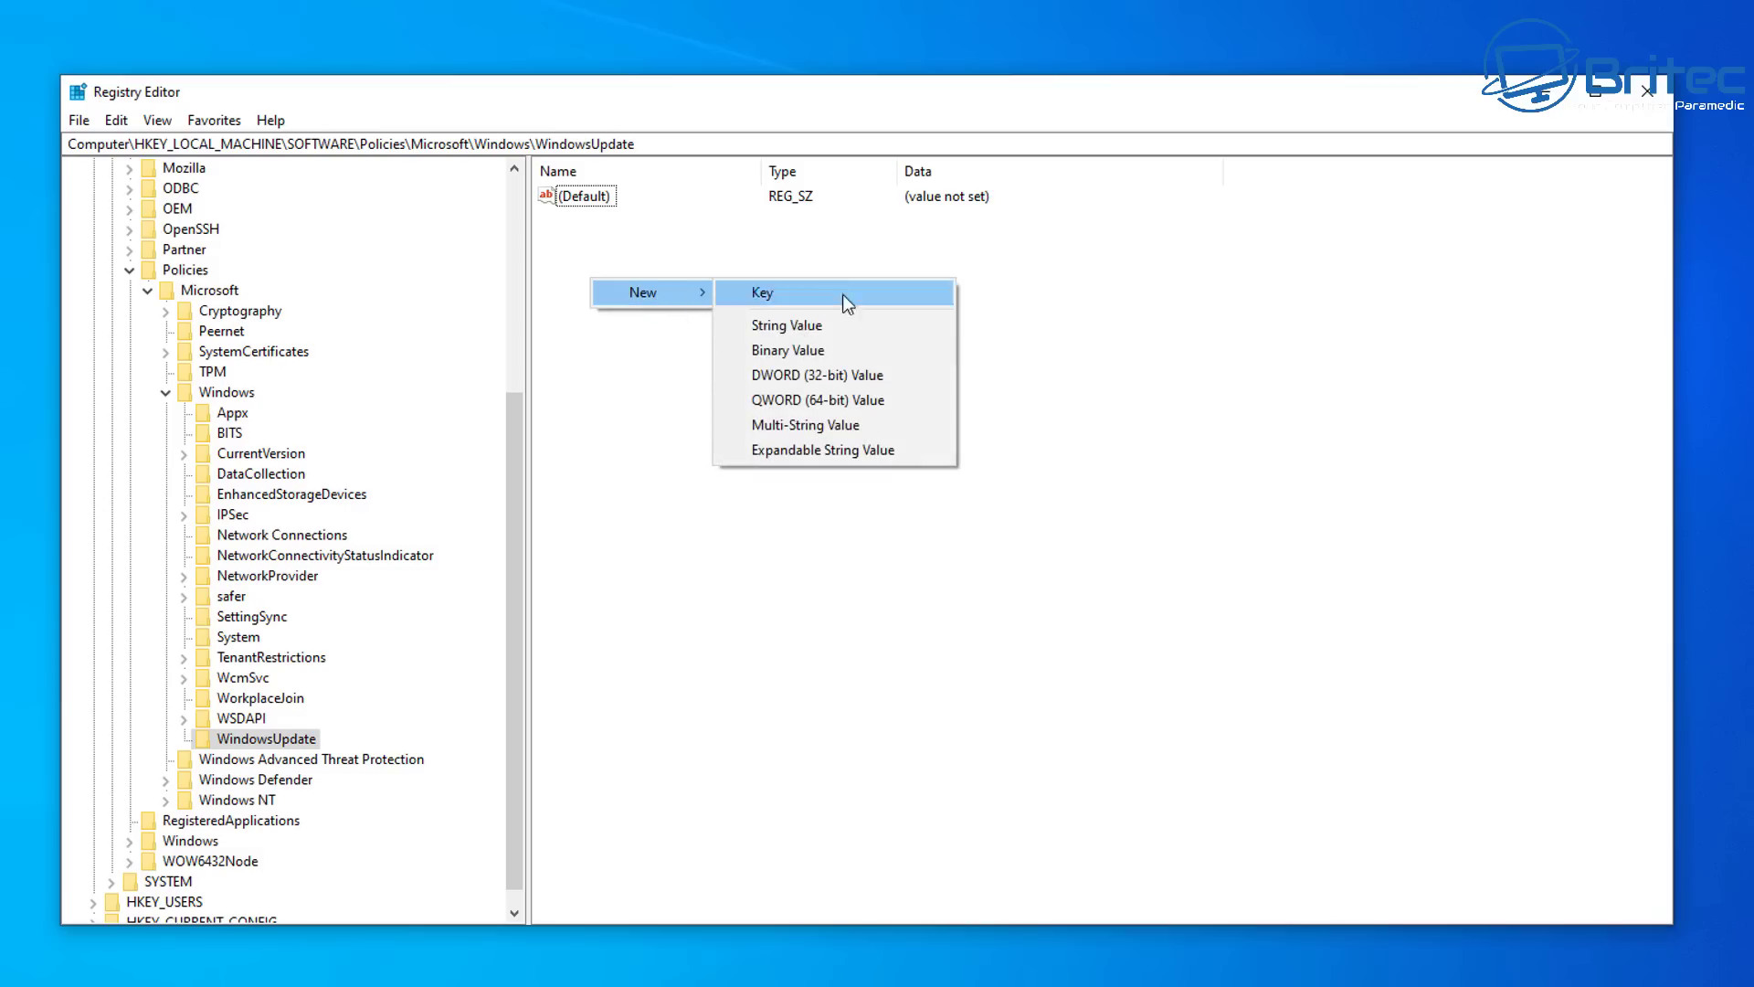
{"action": "left_click", "coordinate": [857, 327]}
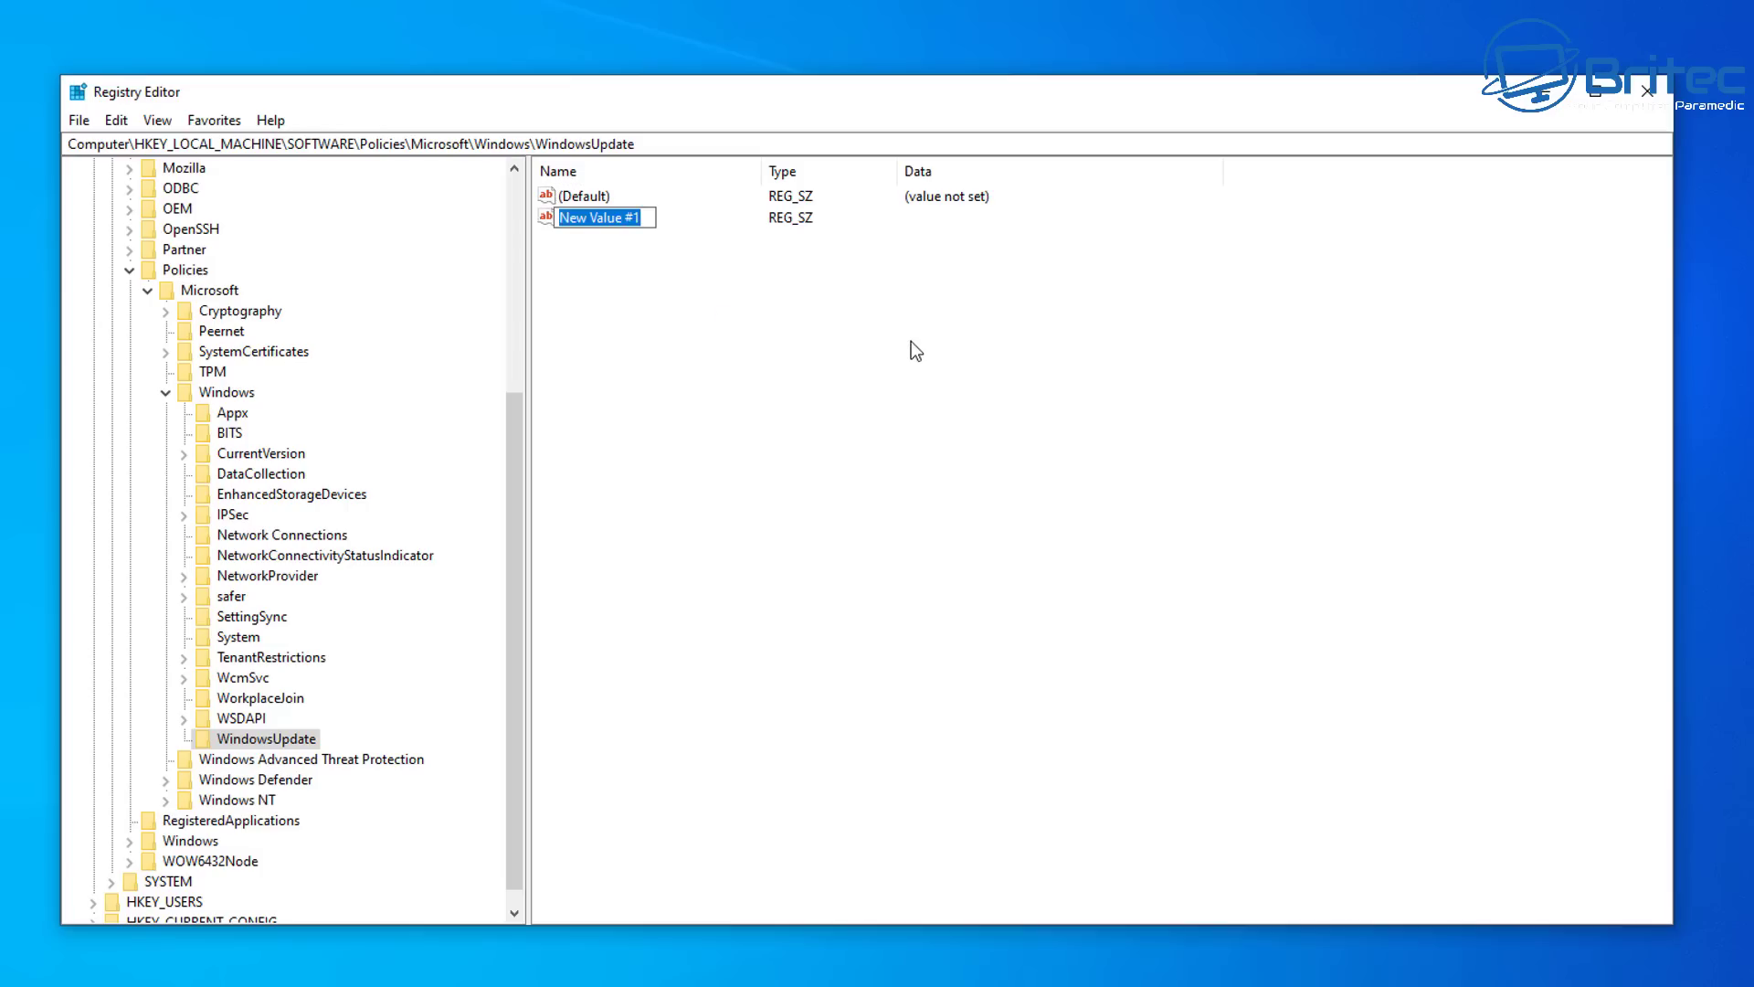
{"action": "type", "text": "P"}
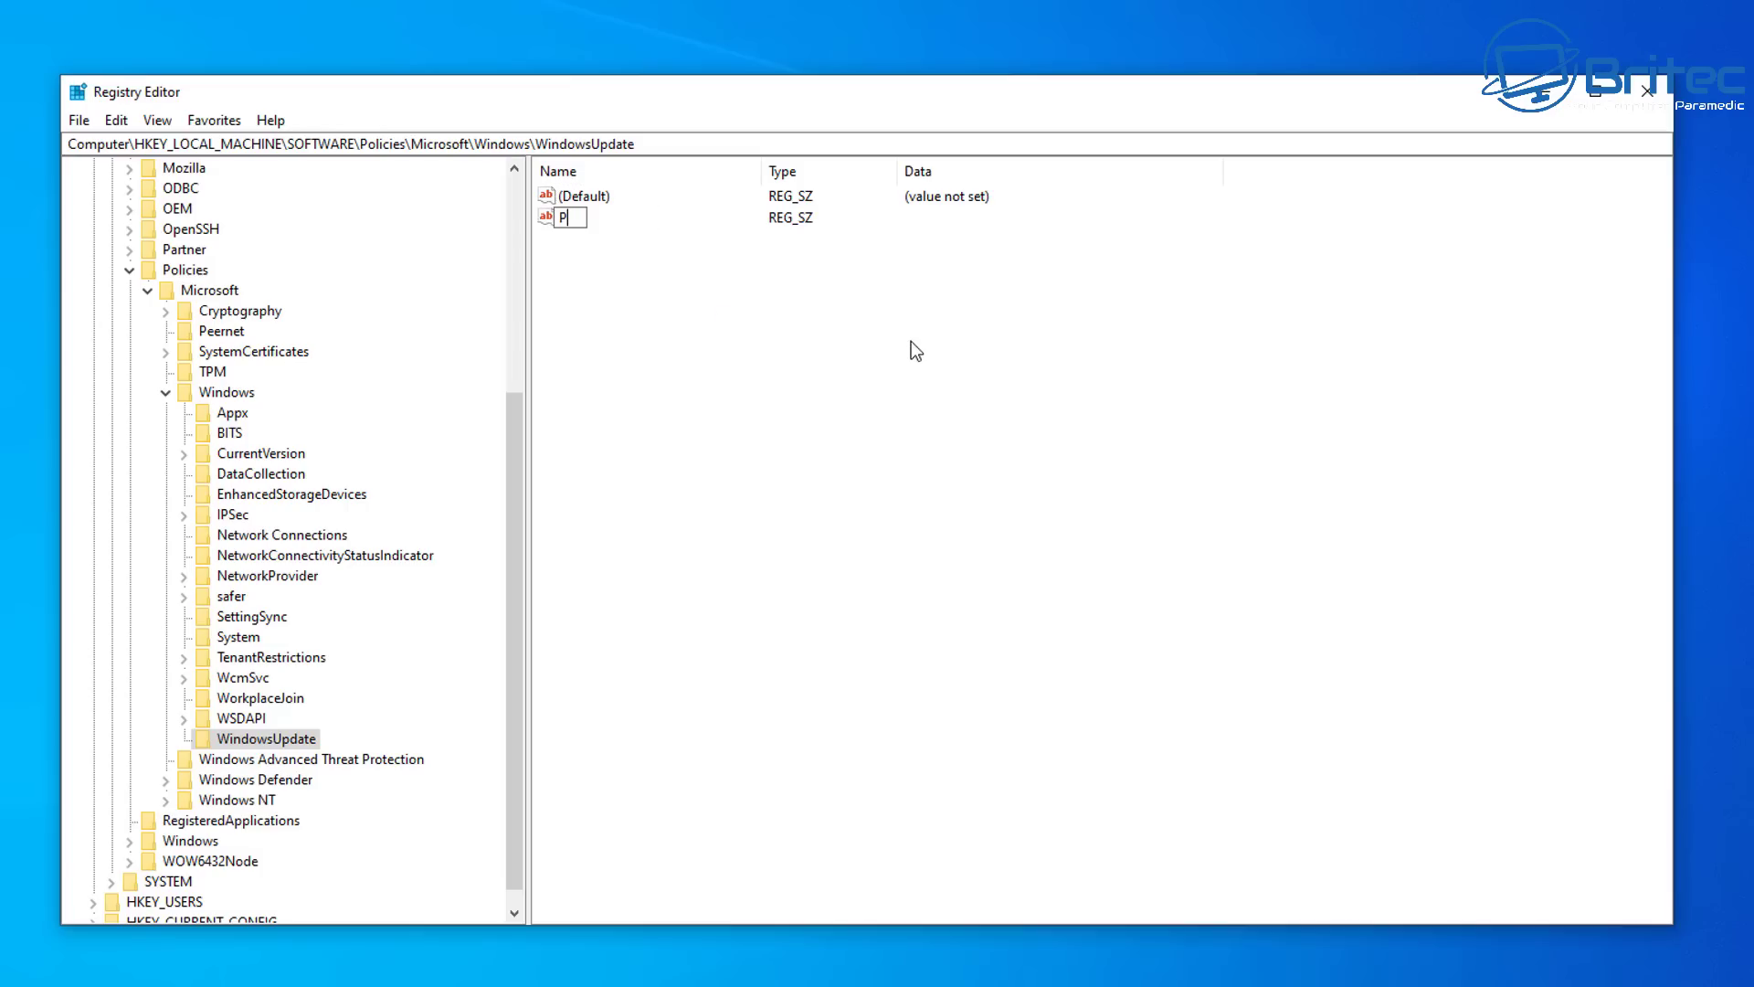
{"action": "type", "text": "roductVersion"}
{"action": "key", "text": "Return"}
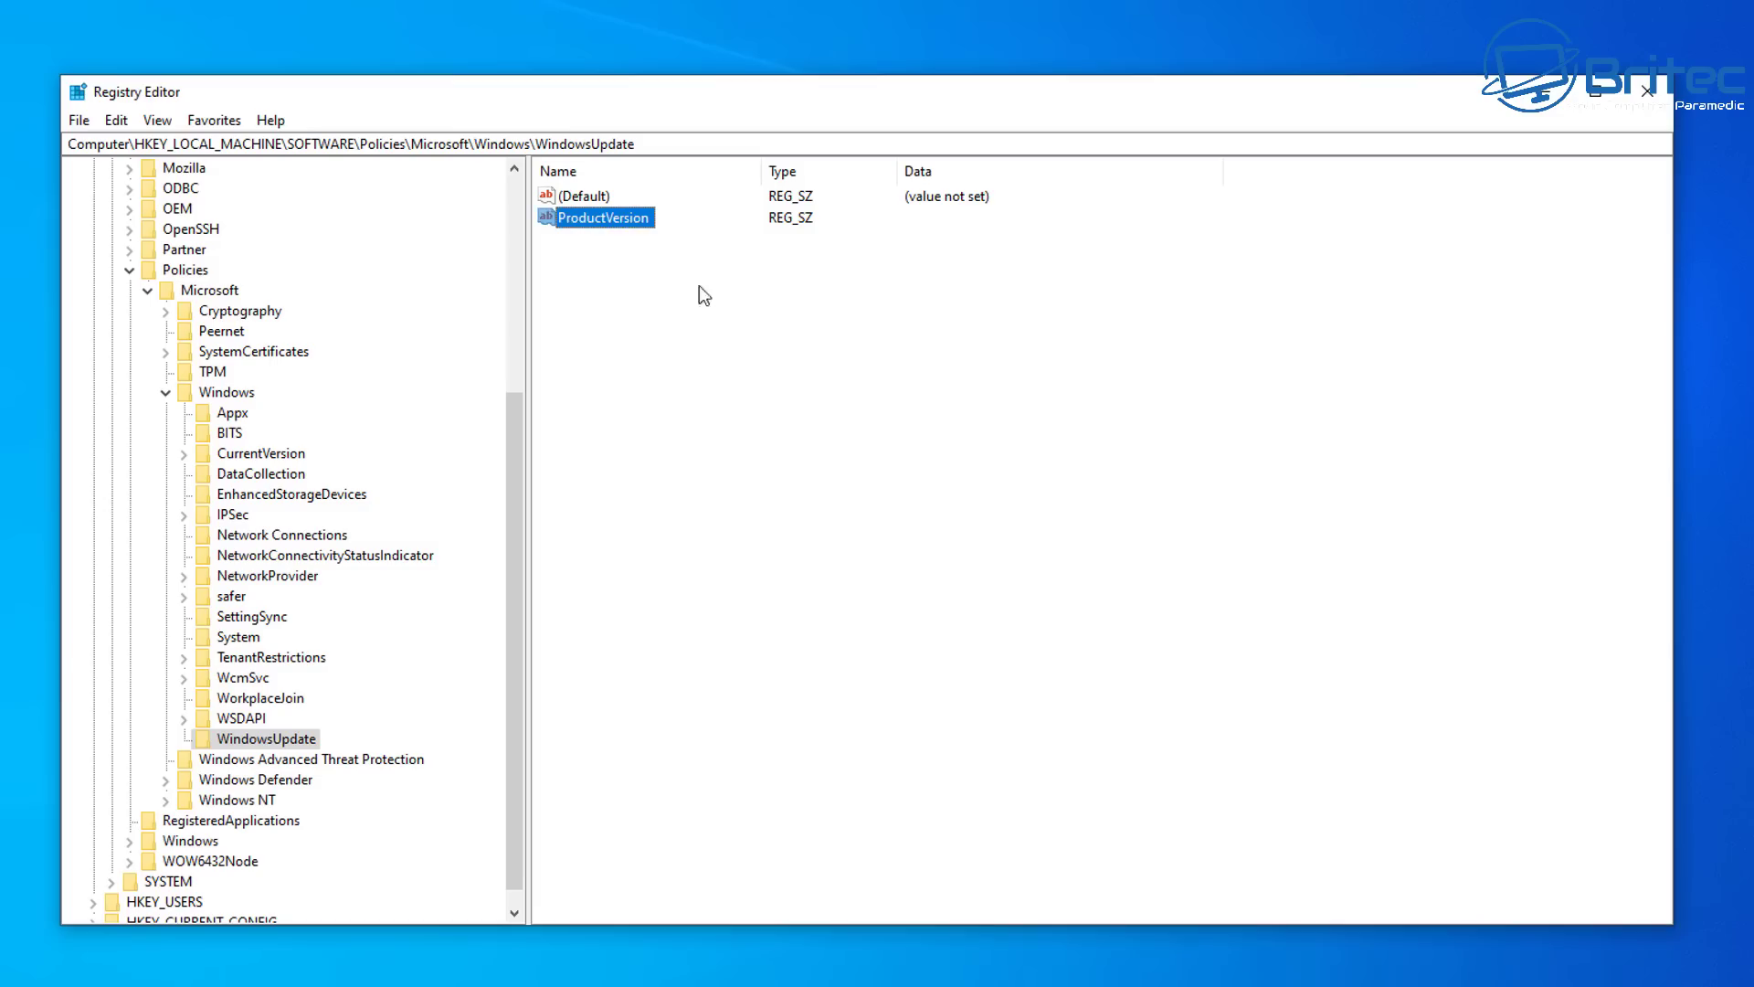
Set the value data of ProductVersion to "Windows 10"
{"action": "double_click", "coordinate": [639, 221]}
{"action": "left_click_drag", "start_coordinate": [447, 208], "coordinate": [870, 283]}
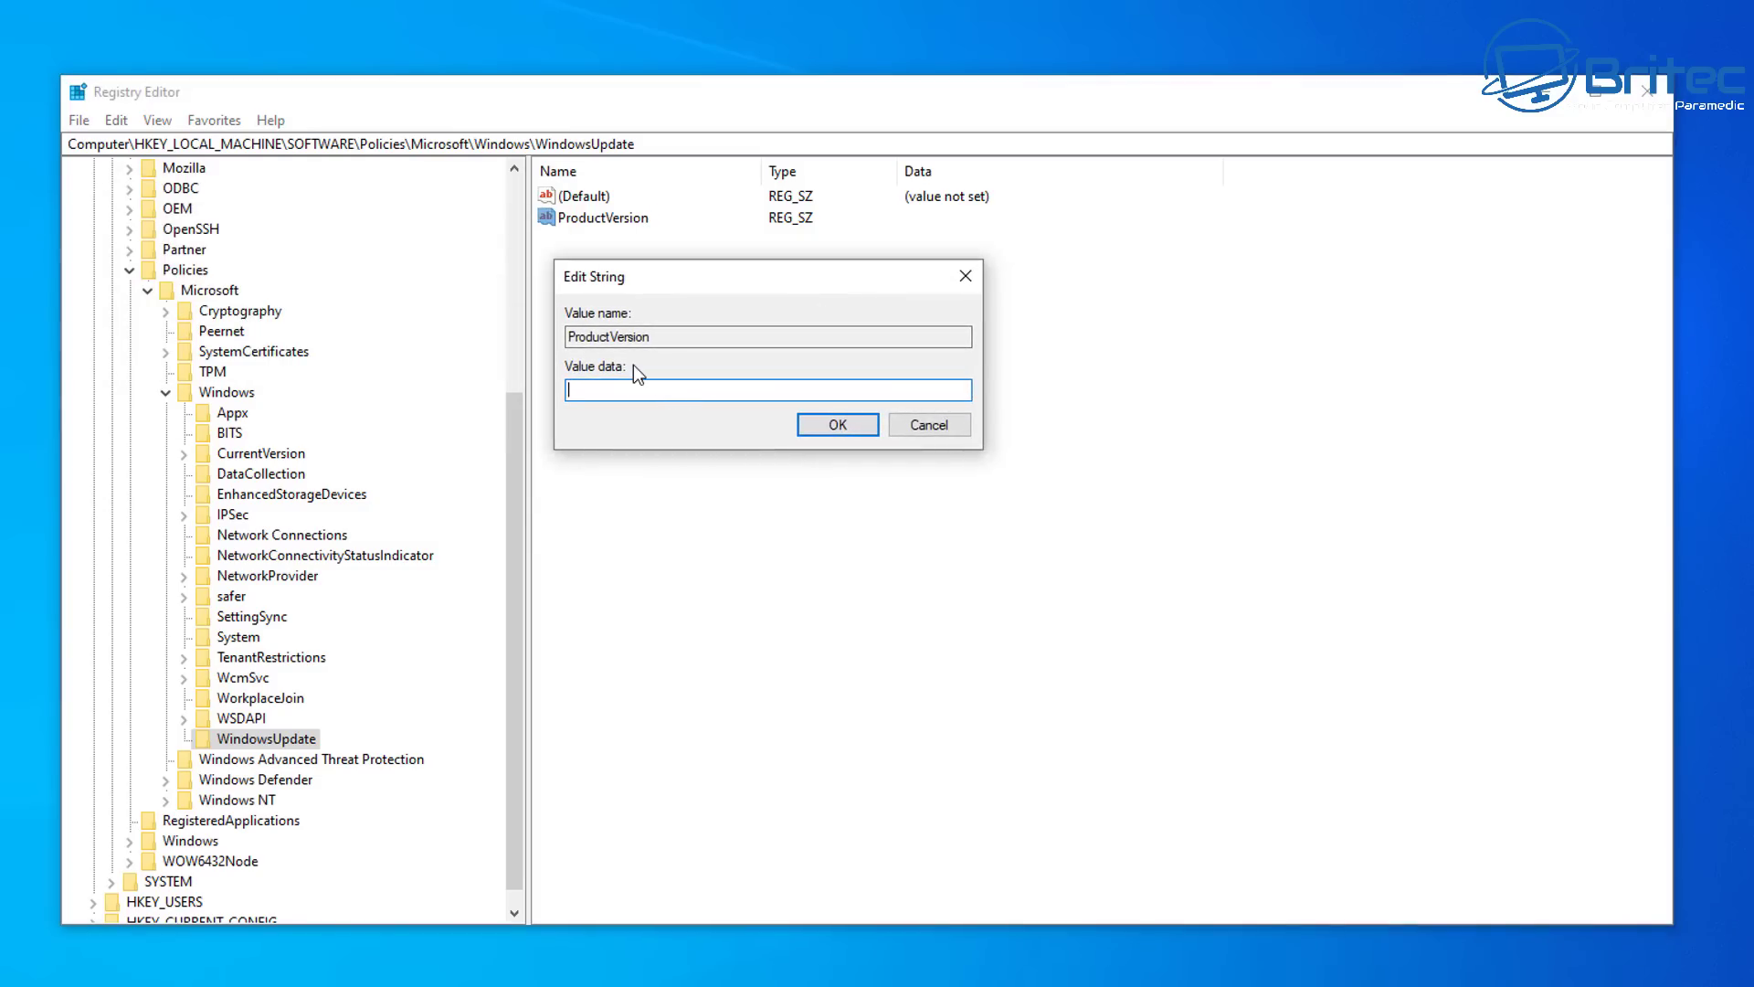
{"action": "type", "text": "Windows 10"}
{"action": "left_click", "coordinate": [852, 422]}
{"action": "left_click", "coordinate": [678, 390]}
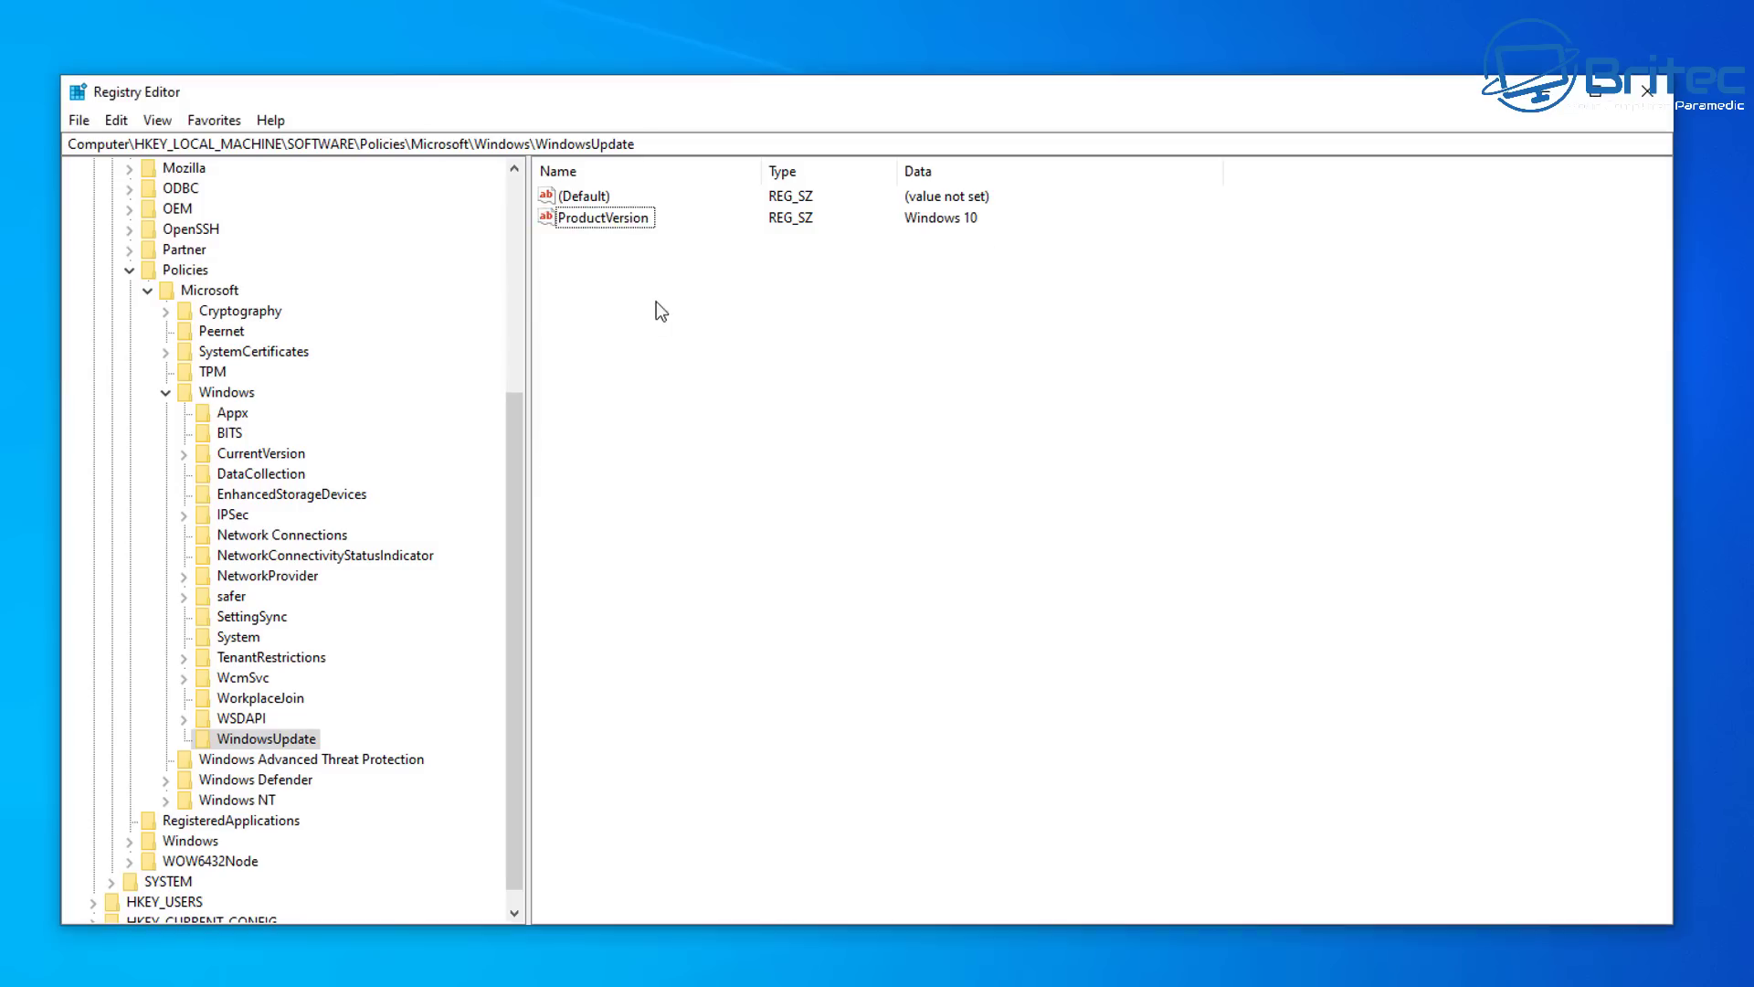
Add a DWORD (32-bit) value named TargetReleaseVersion to the WindowsUpdate key
{"action": "right_click", "coordinate": [620, 266]}
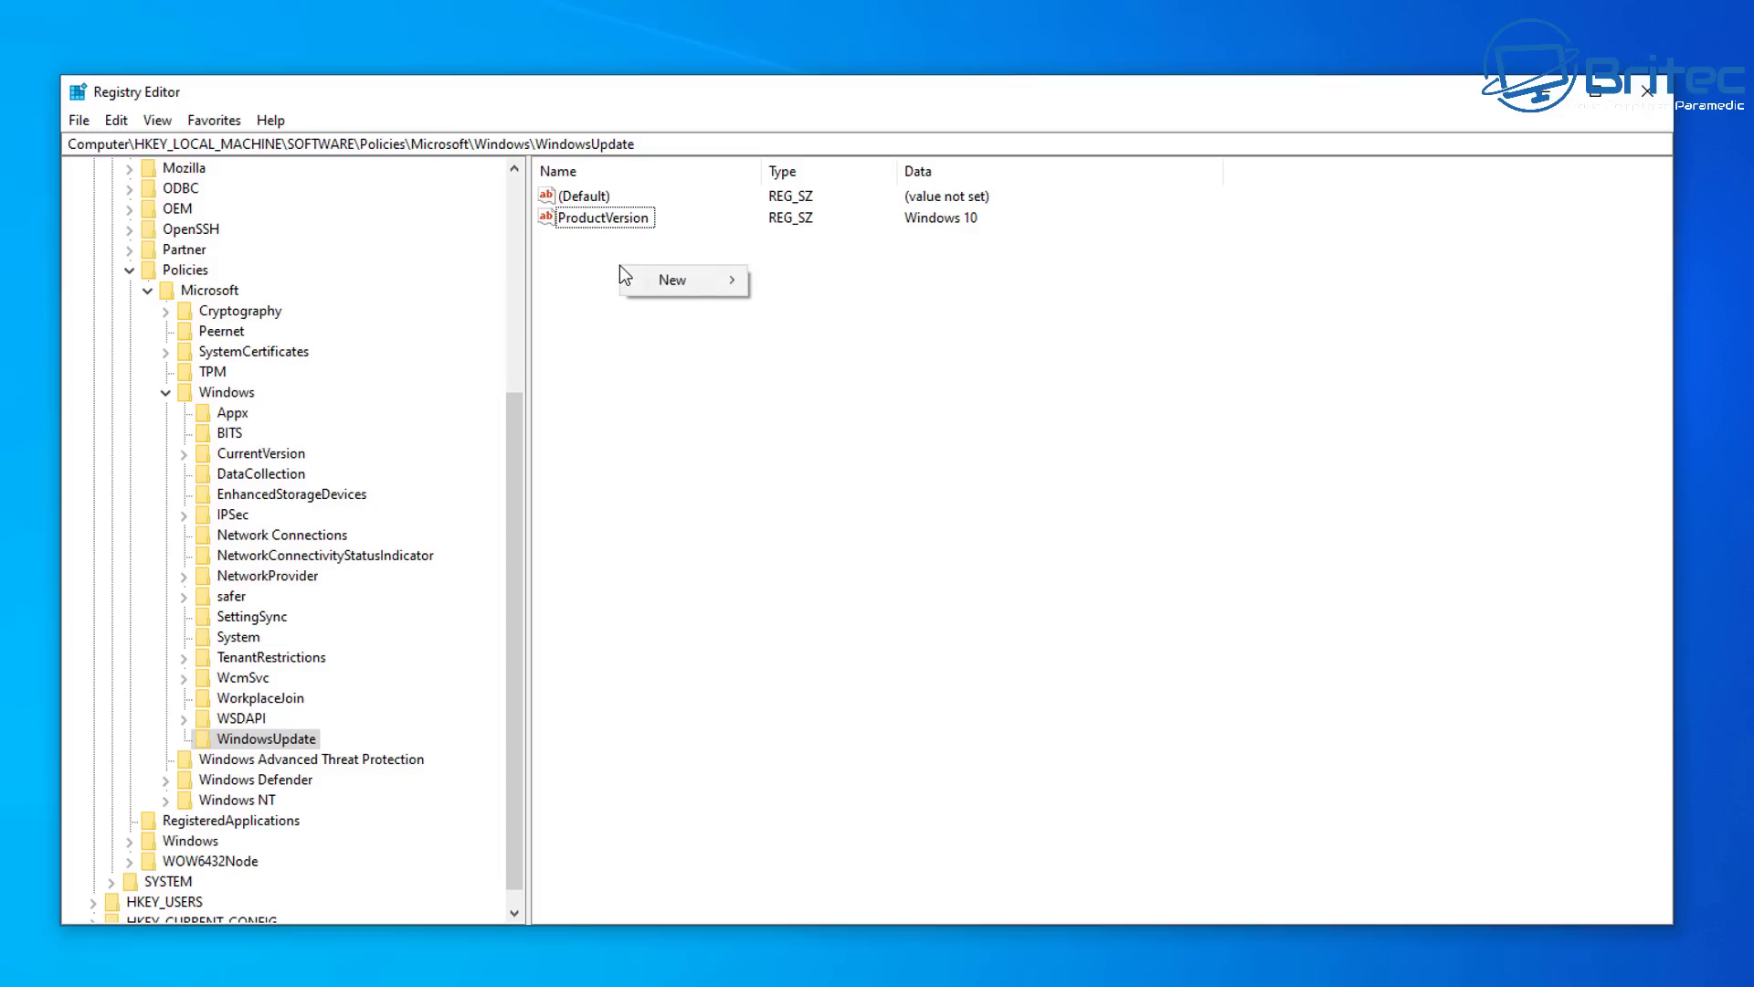
{"action": "mouse_move", "coordinate": [705, 276]}
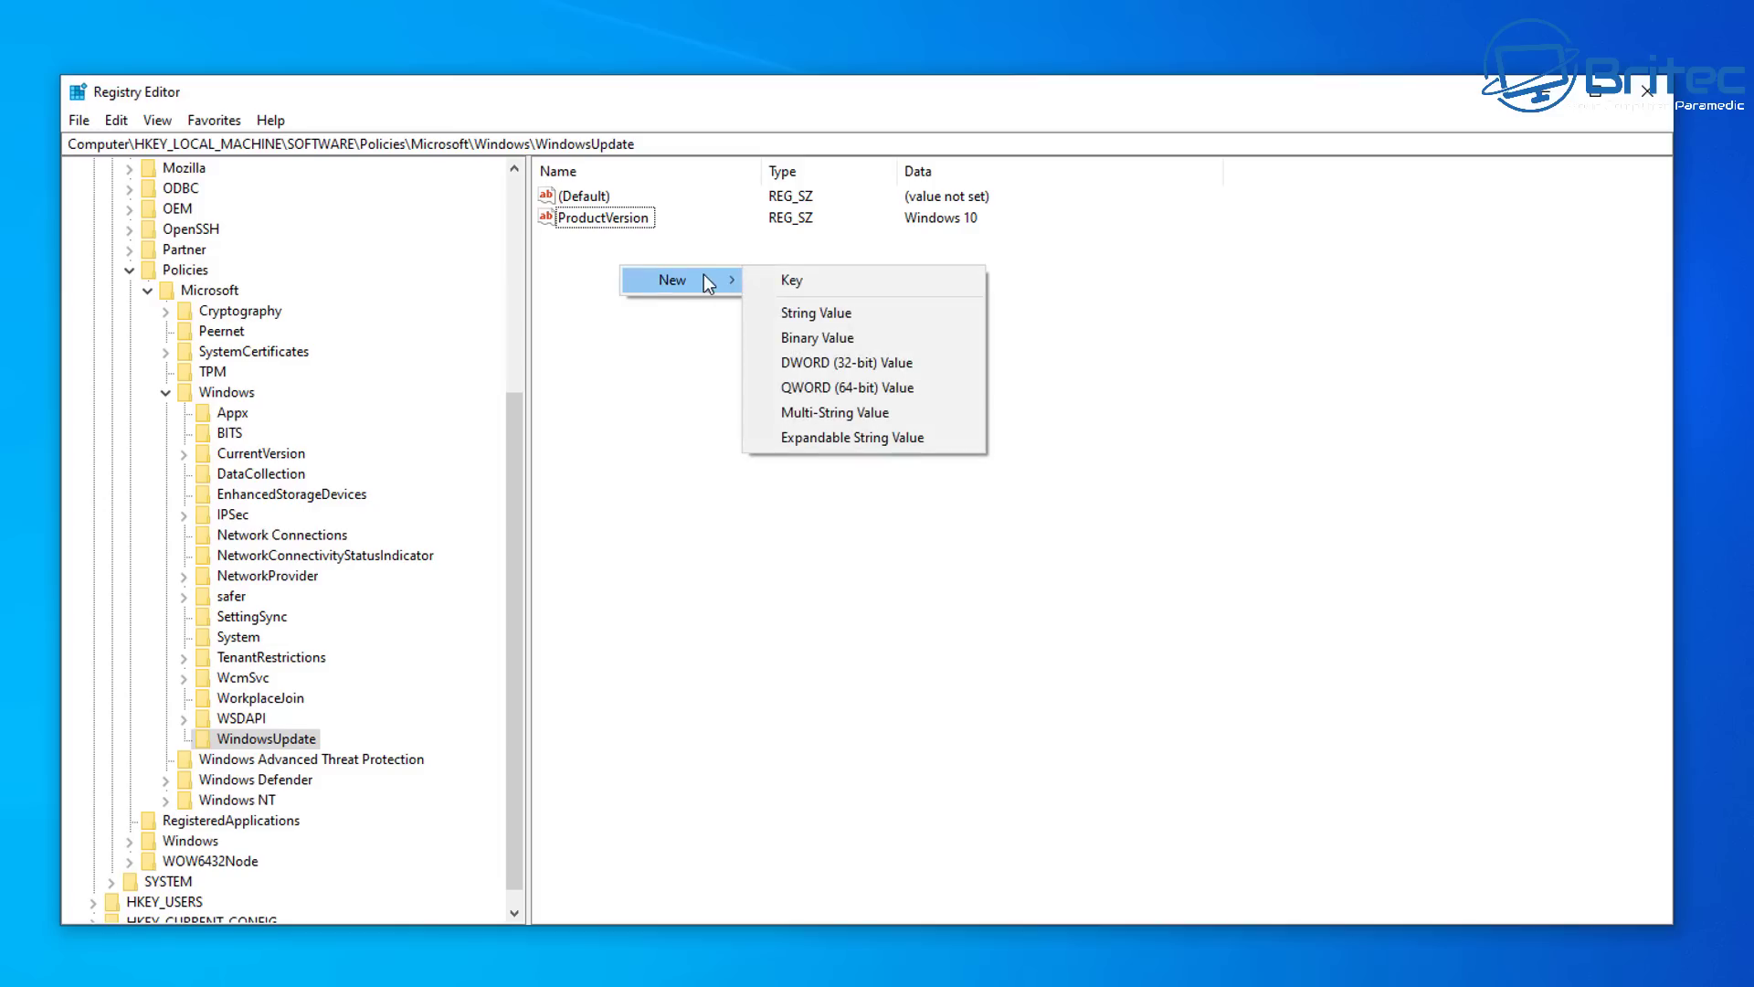
{"action": "left_click", "coordinate": [941, 361]}
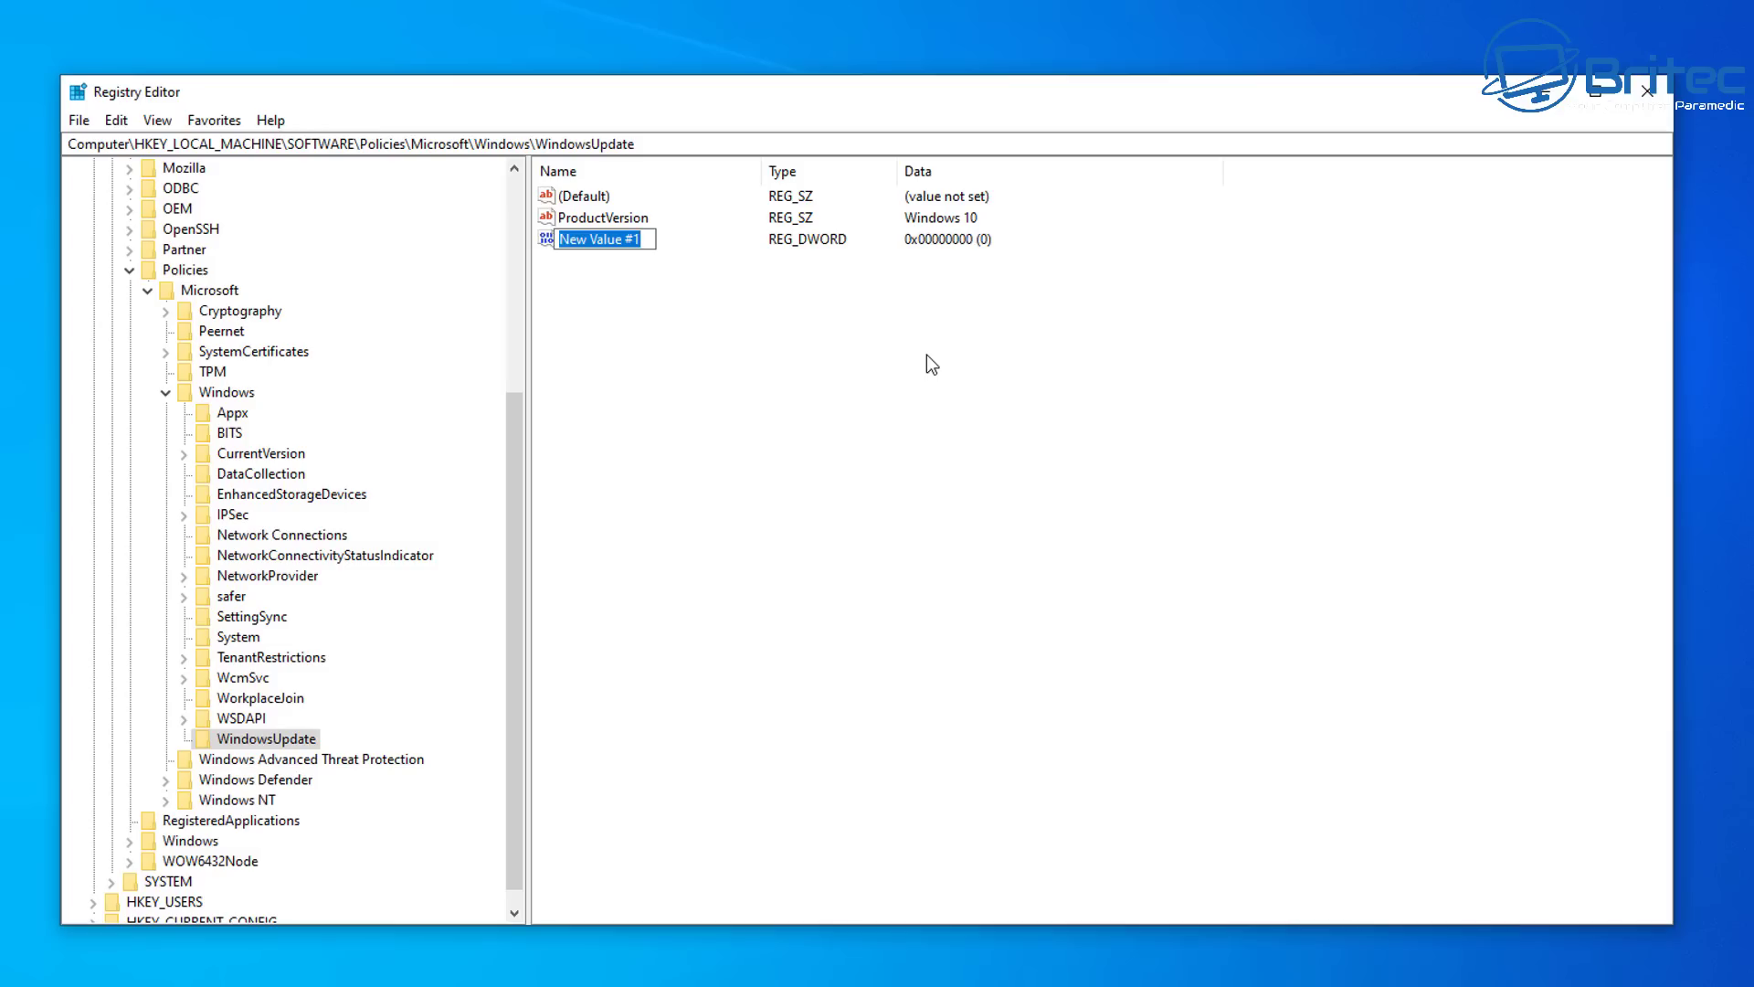
{"action": "type", "text": "Target"}
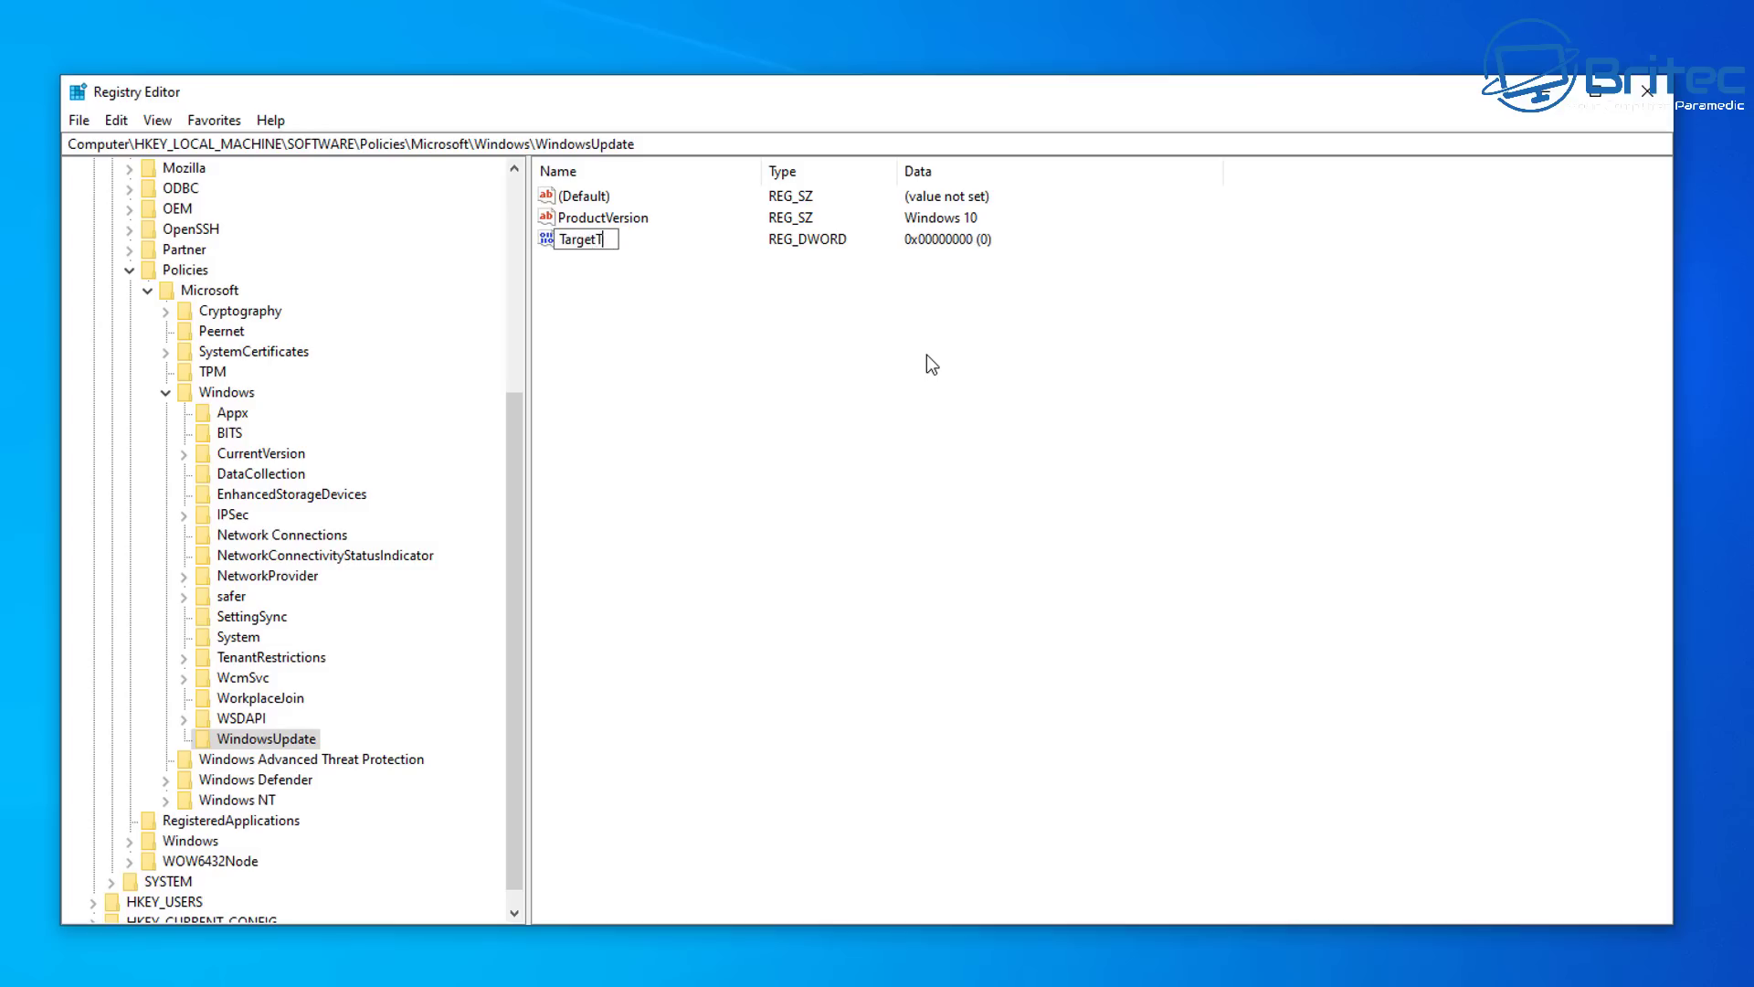
{"action": "type", "text": "ReleaseVersion"}
{"action": "key", "text": "Return"}
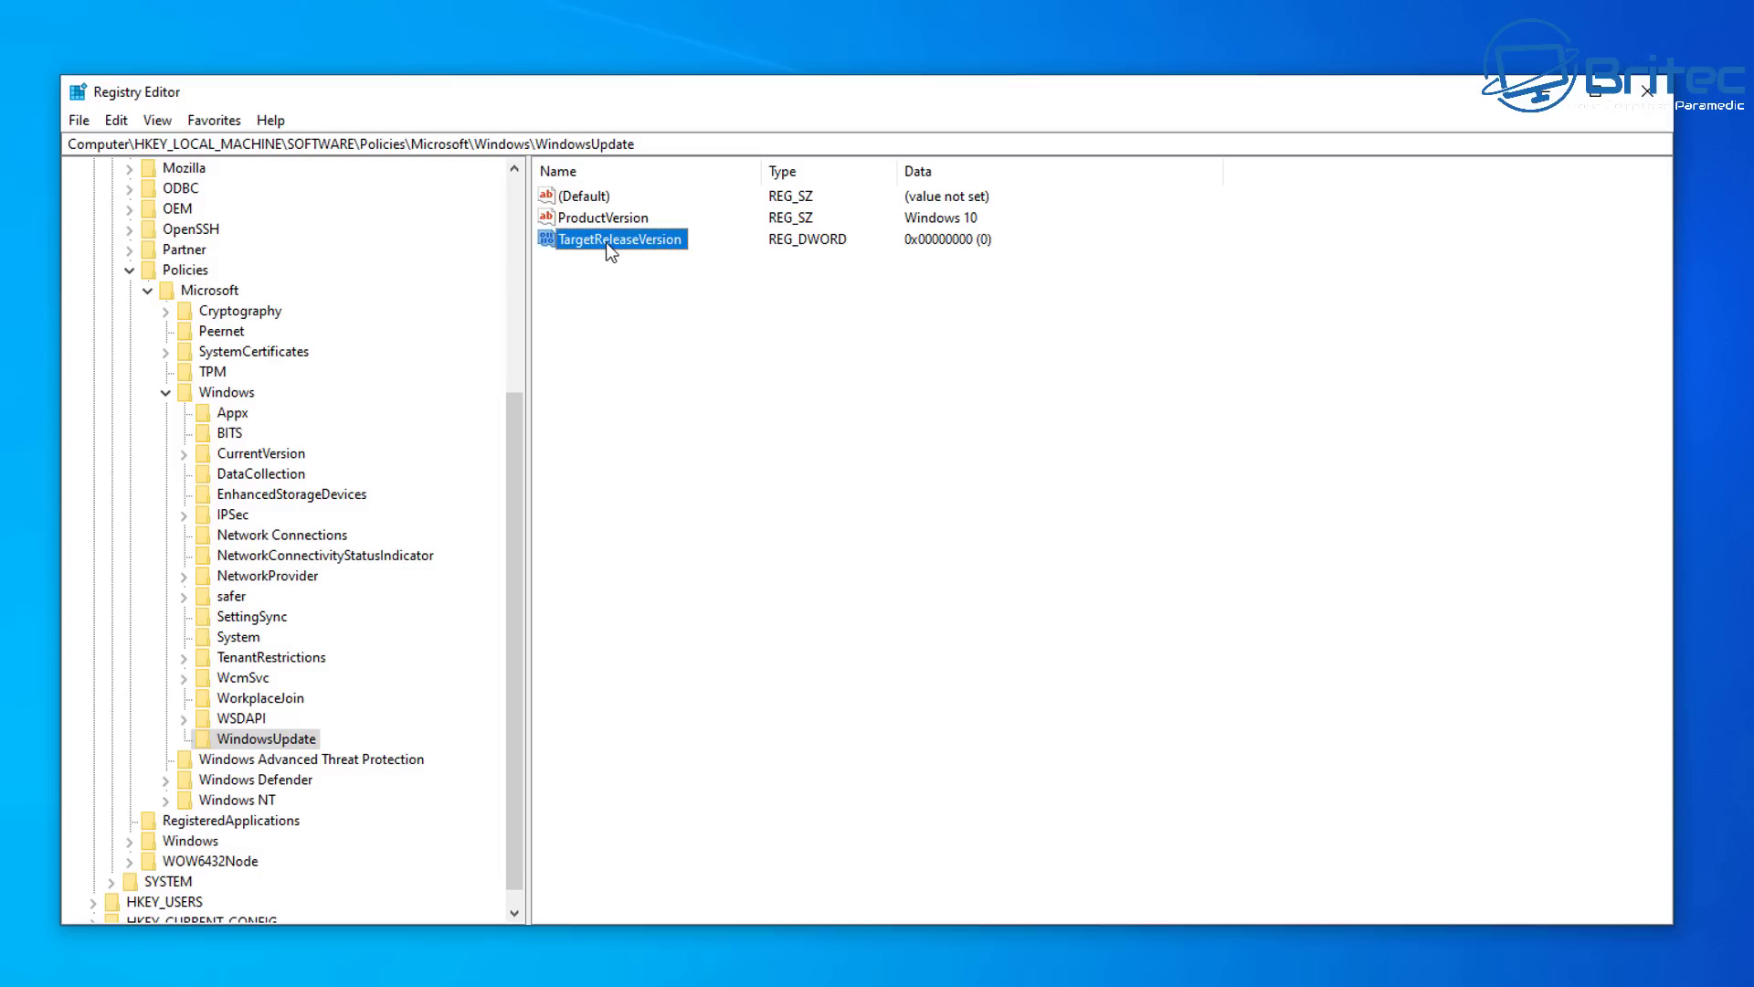
Set the value data of TargetReleaseVersion to 1
{"action": "double_click", "coordinate": [644, 243]}
{"action": "left_click_drag", "start_coordinate": [482, 192], "coordinate": [781, 291]}
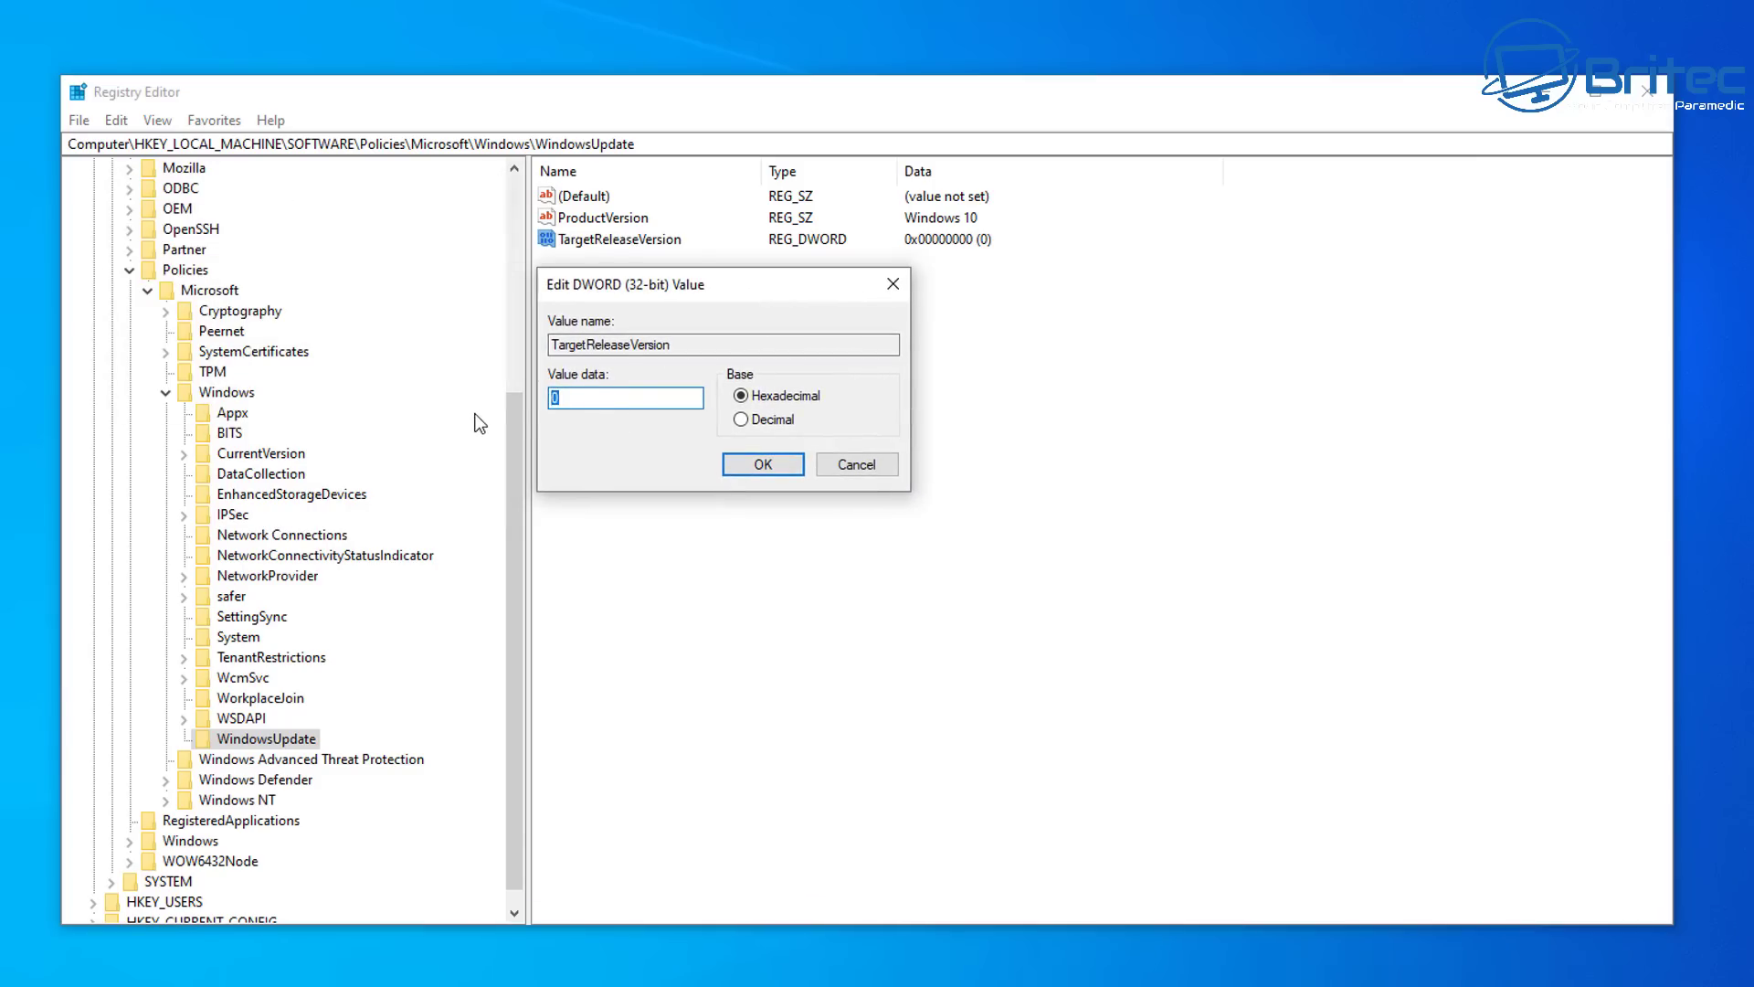
{"action": "type", "text": "1"}
{"action": "left_click", "coordinate": [735, 464]}
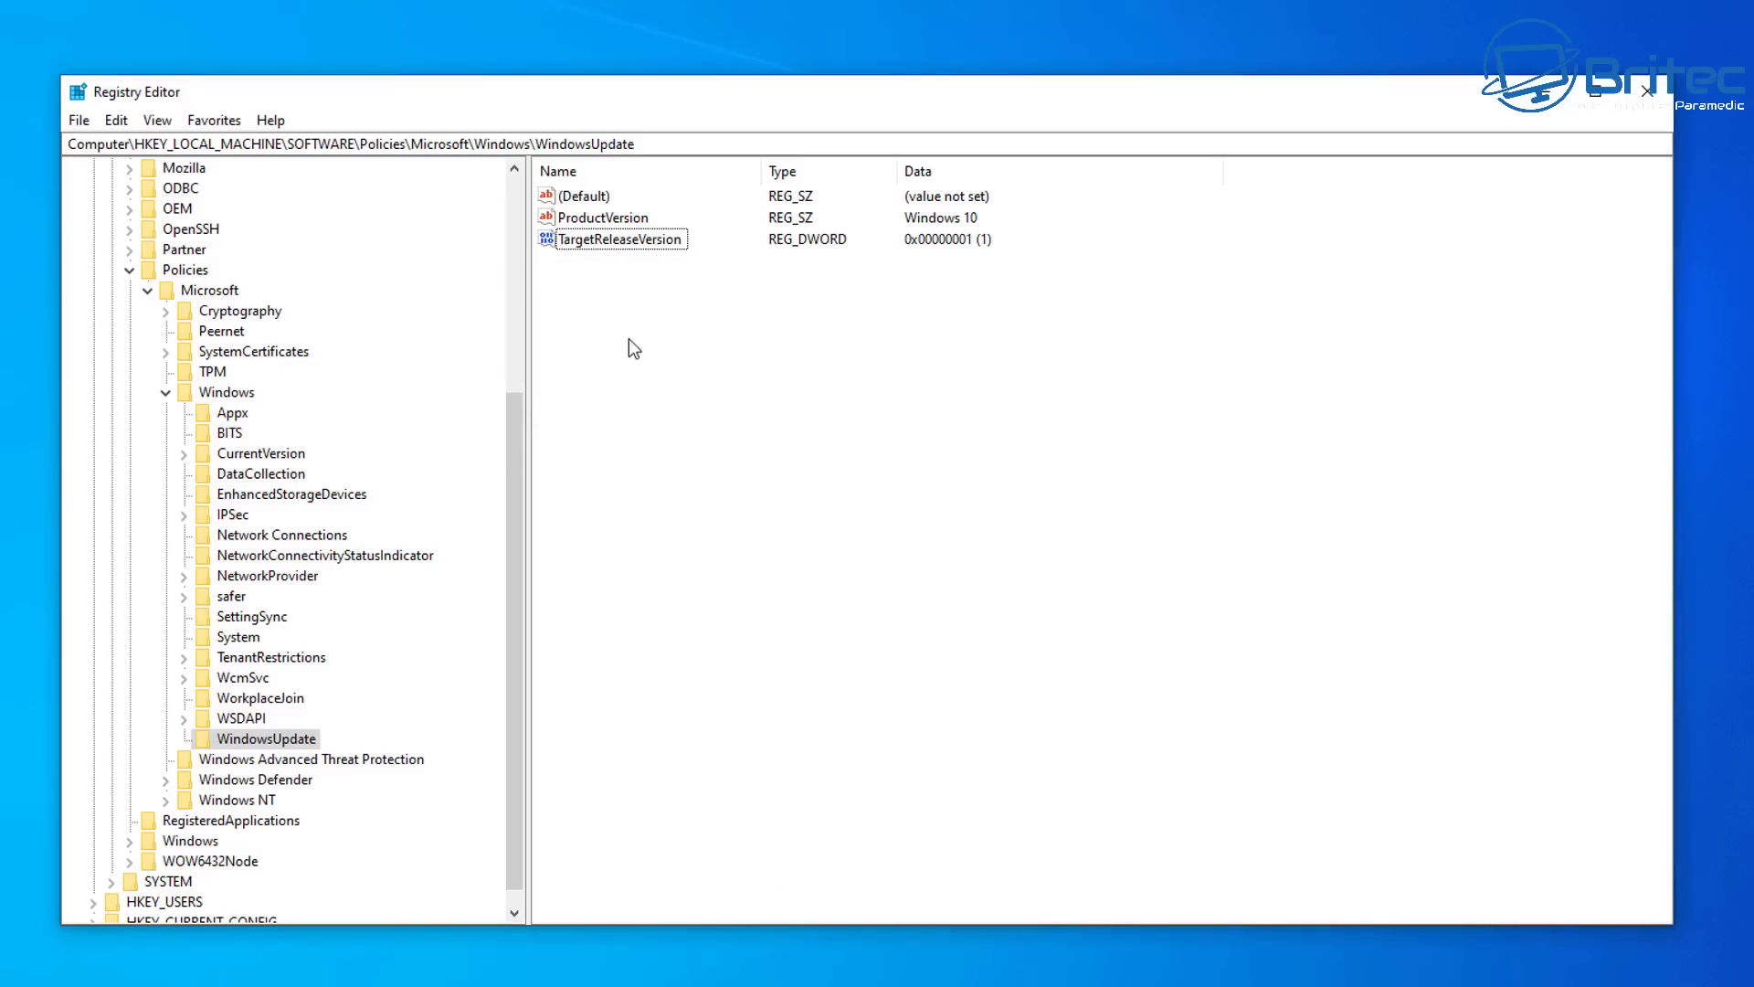
Add a string value named TargetReleaseVersionInfo to the WindowsUpdate key
{"action": "right_click", "coordinate": [606, 282]}
{"action": "mouse_move", "coordinate": [667, 288]}
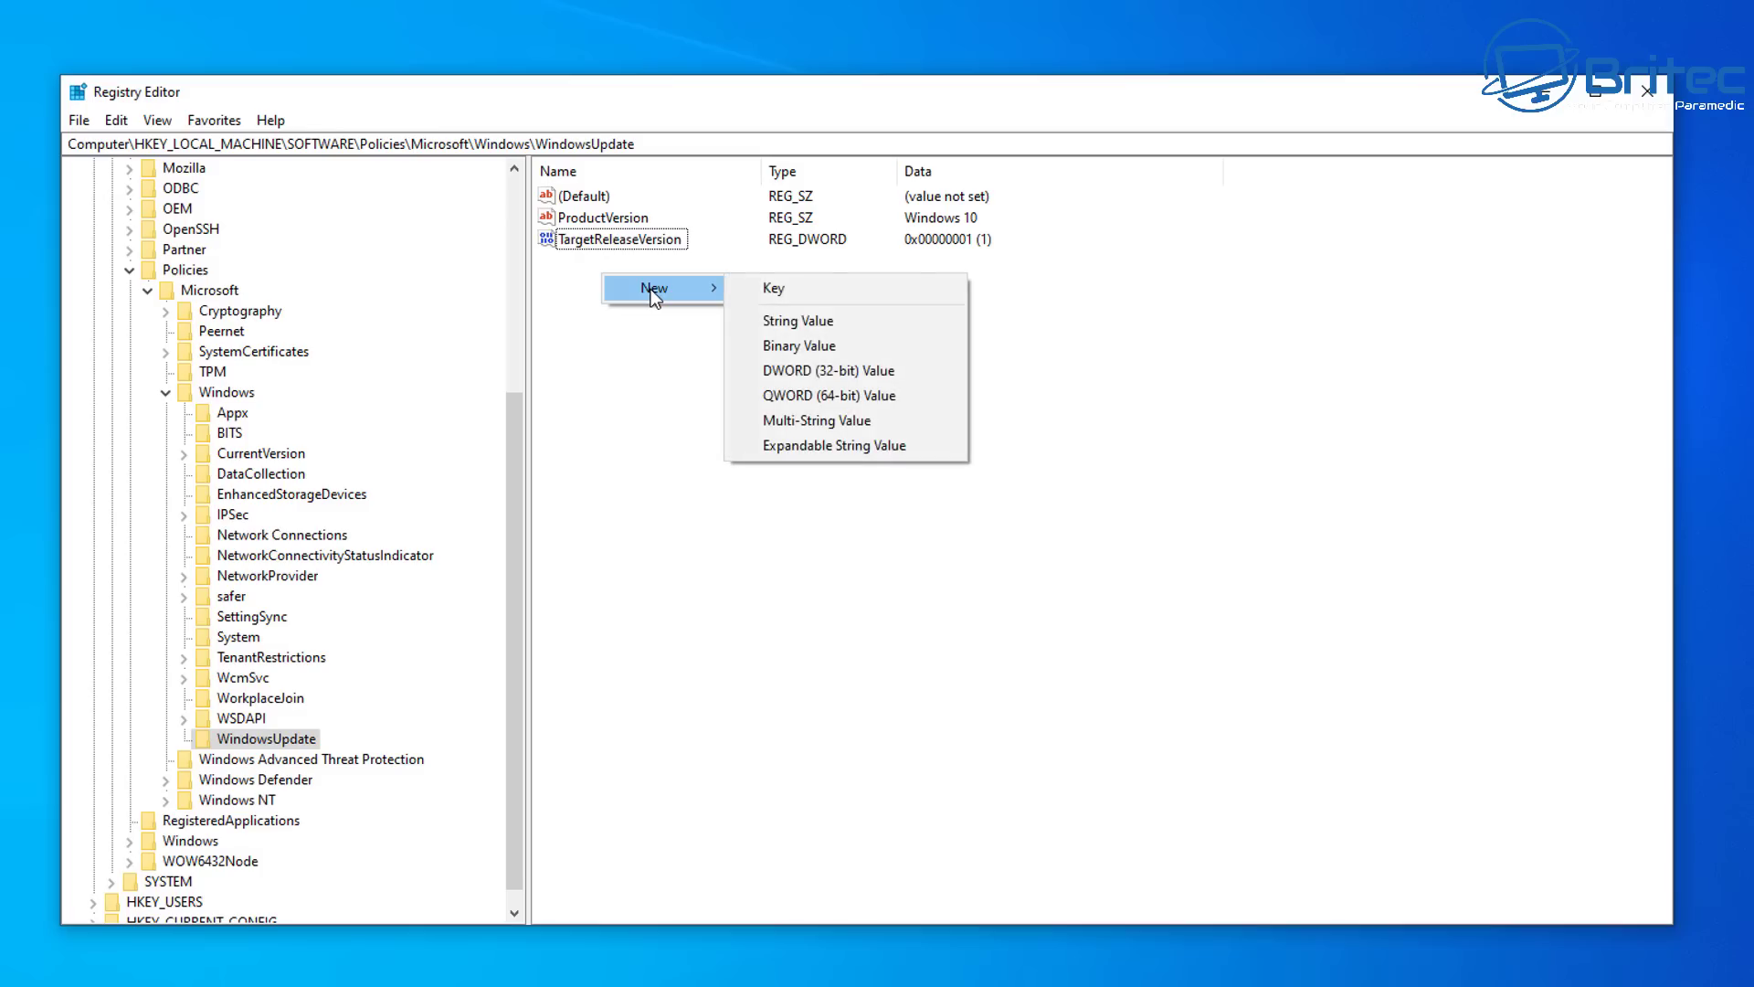
{"action": "left_click", "coordinate": [891, 329]}
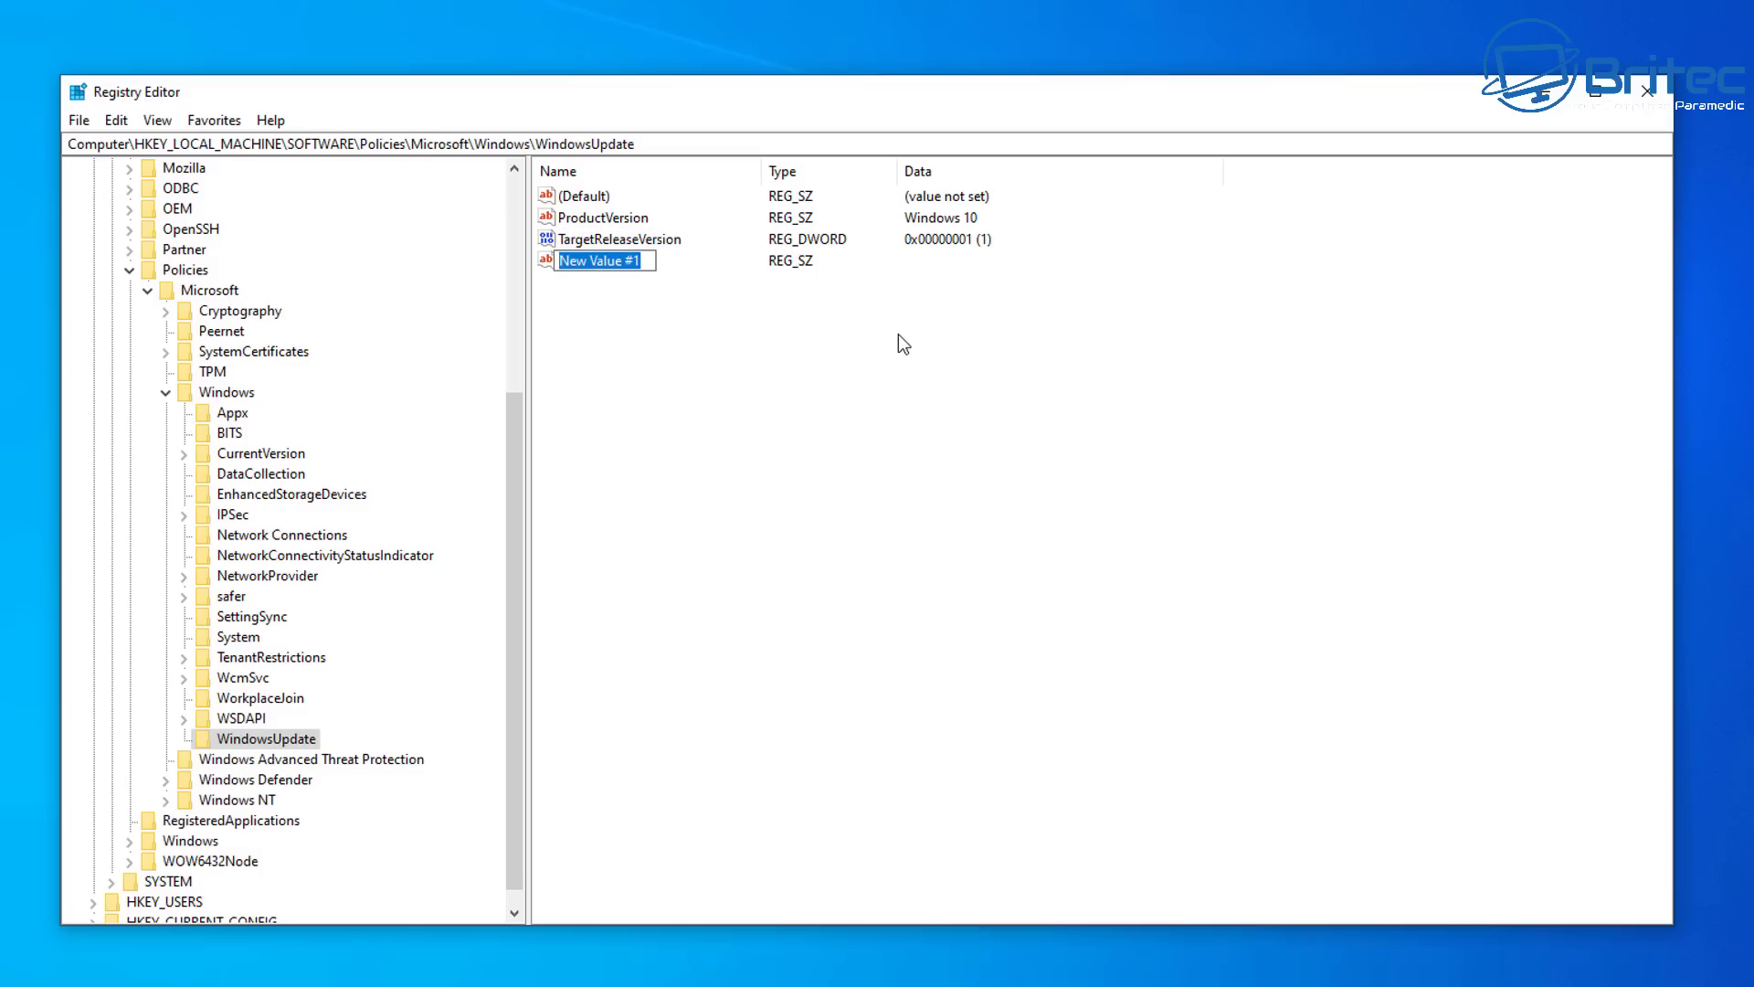
{"action": "type", "text": "Target"}
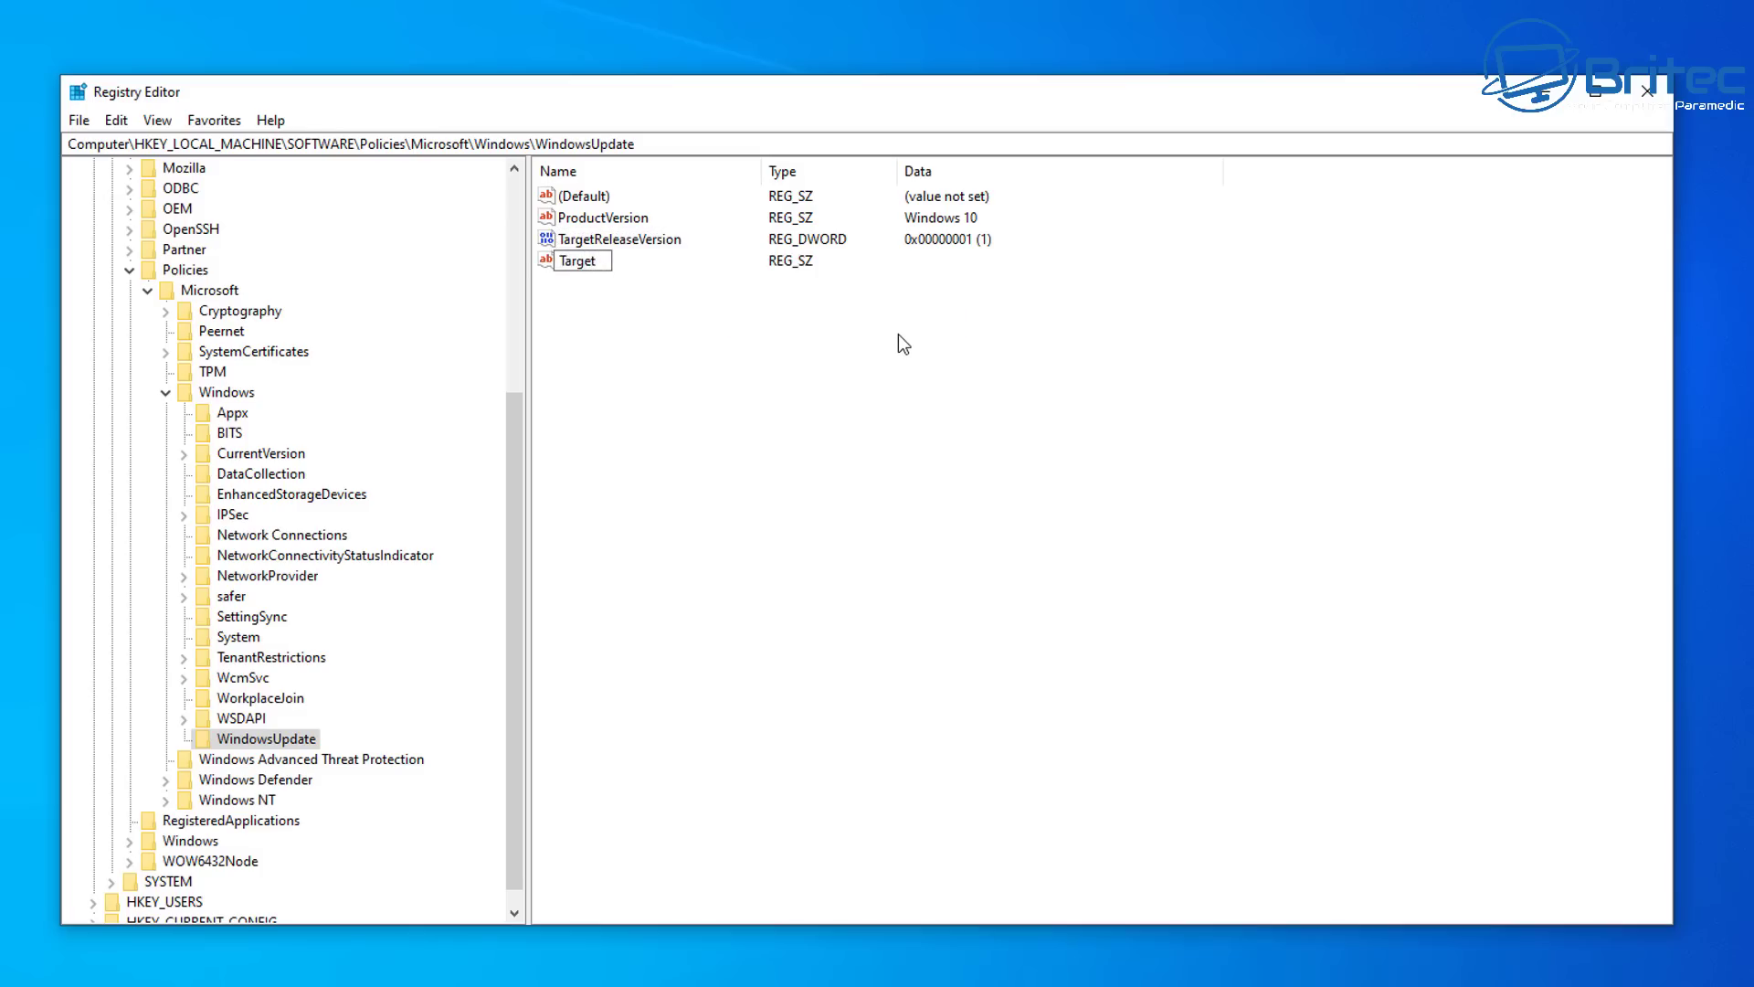
{"action": "type", "text": "ReleaseVersionInfo"}
{"action": "key", "text": "Return"}
Set the value data of TargetReleaseVersionInfo to 22H2
{"action": "double_click", "coordinate": [654, 261]}
{"action": "left_click_drag", "start_coordinate": [444, 200], "coordinate": [868, 319]}
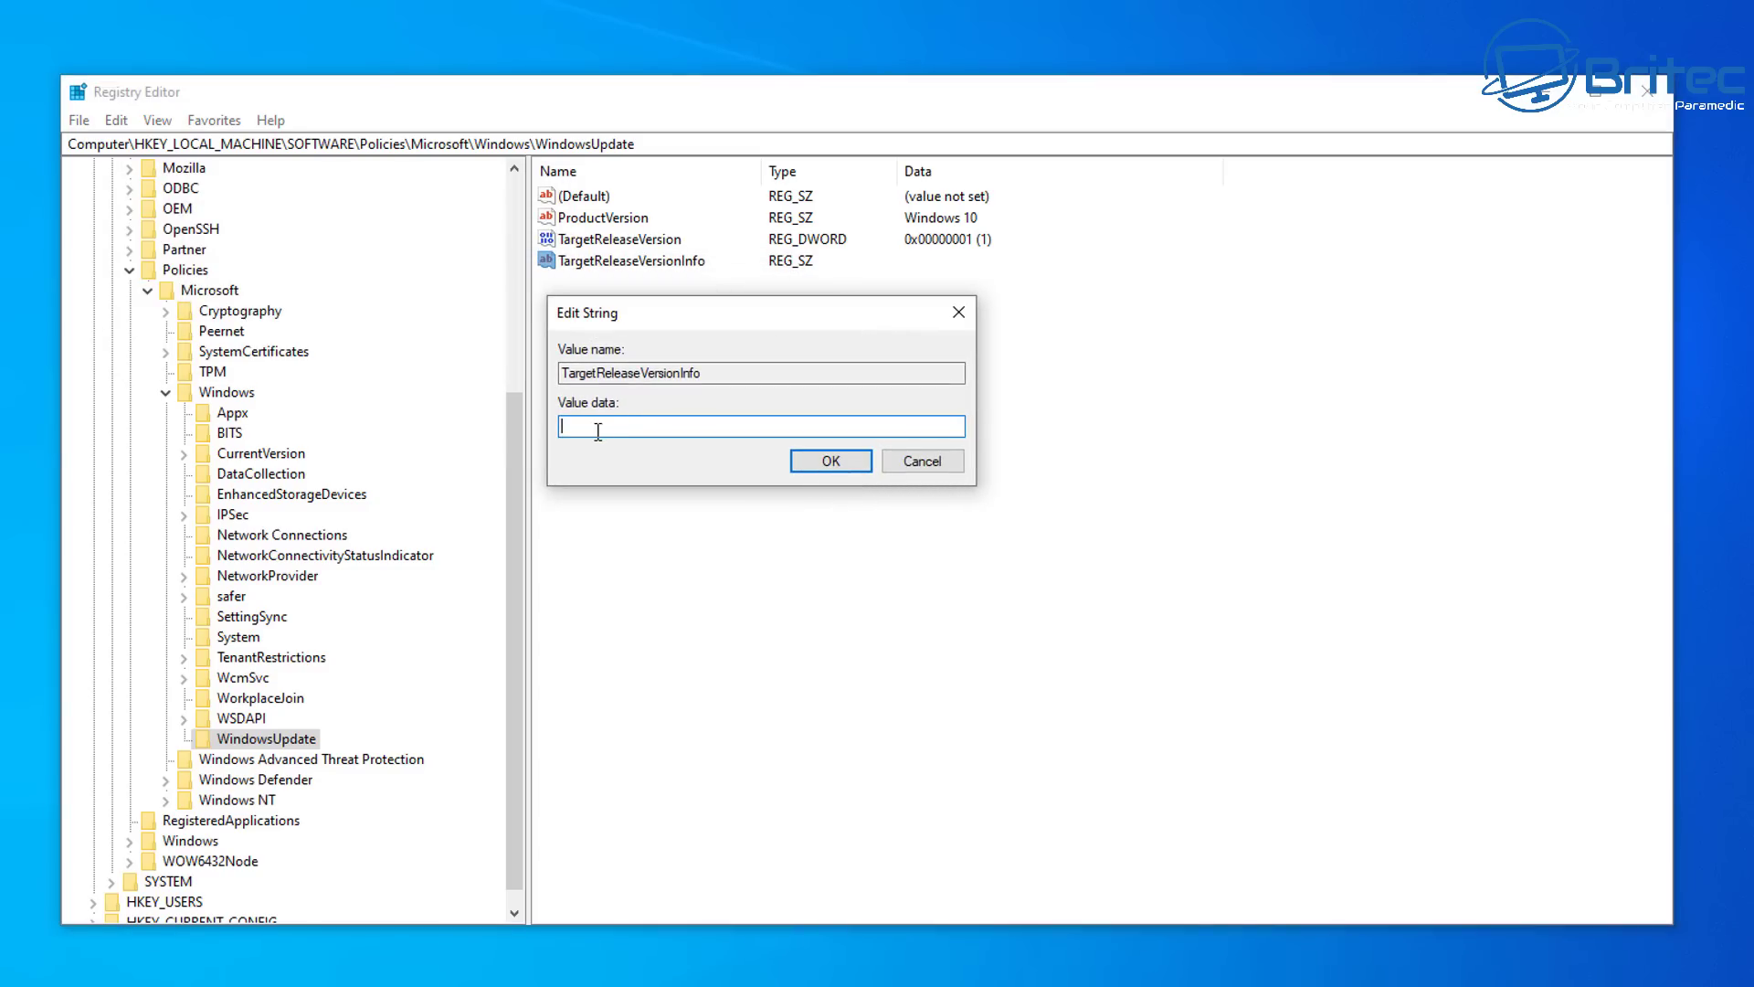
{"action": "type", "text": "22H2"}
{"action": "left_click", "coordinate": [822, 462]}
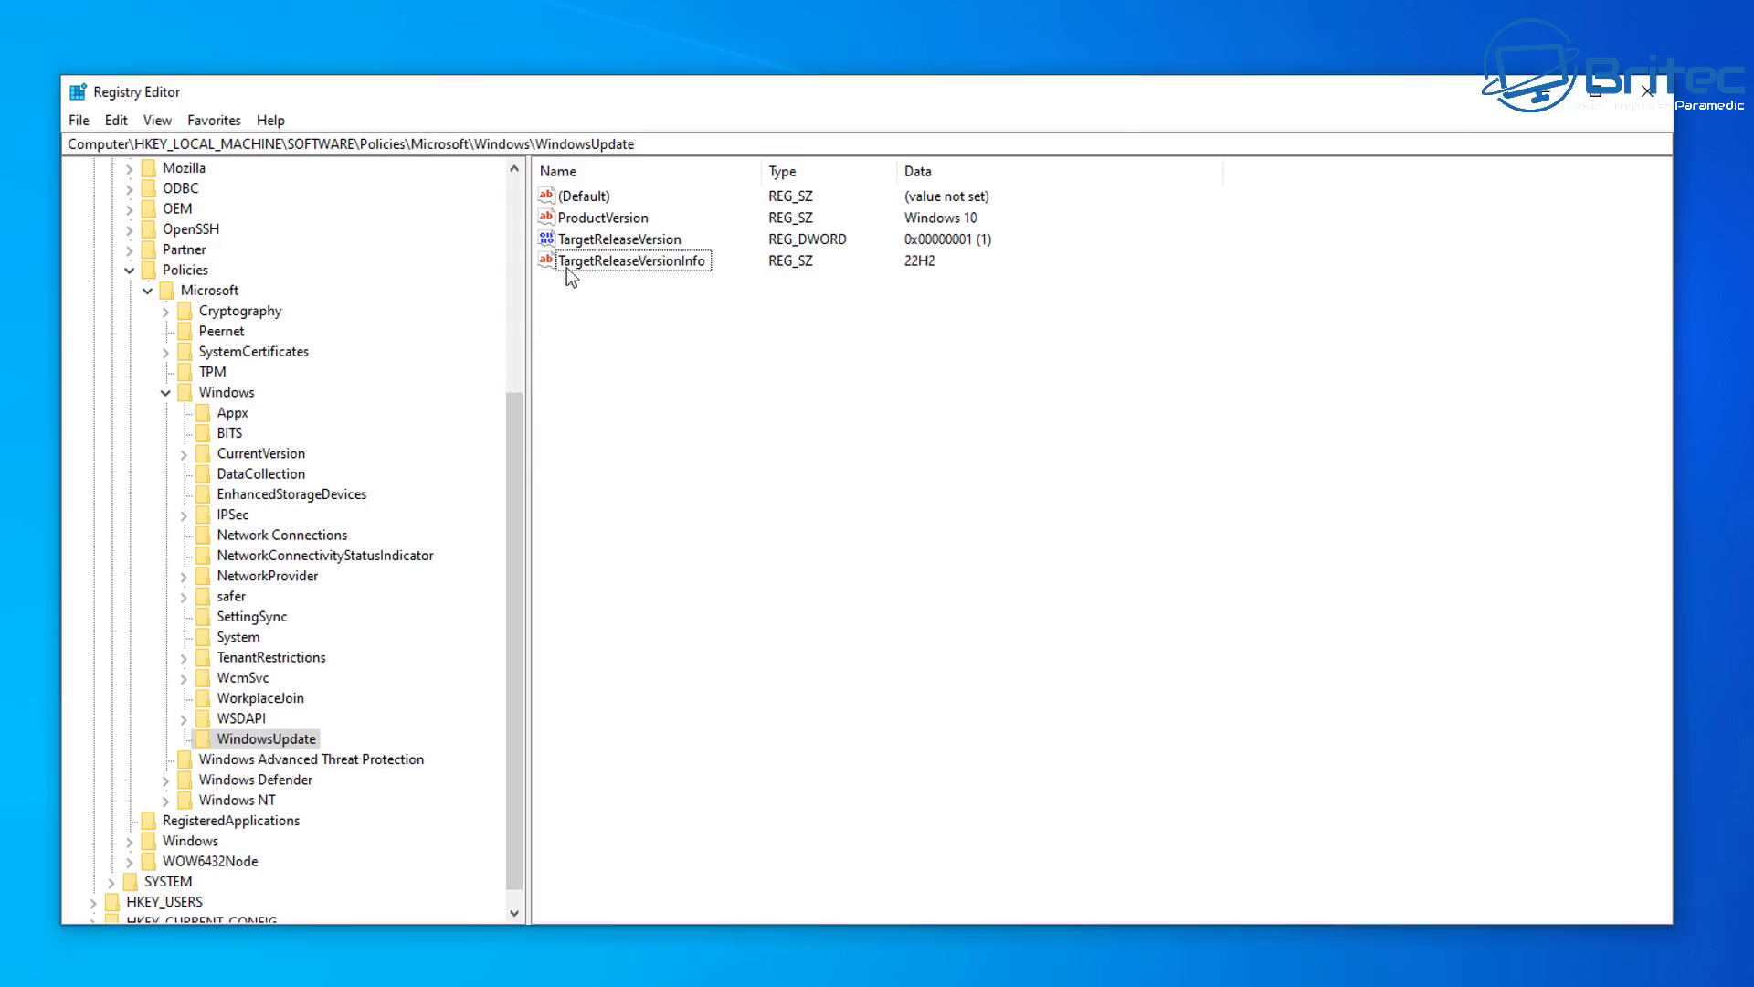
Create a subkey named AU under the WindowsUpdate key and select it
{"action": "right_click", "coordinate": [270, 740]}
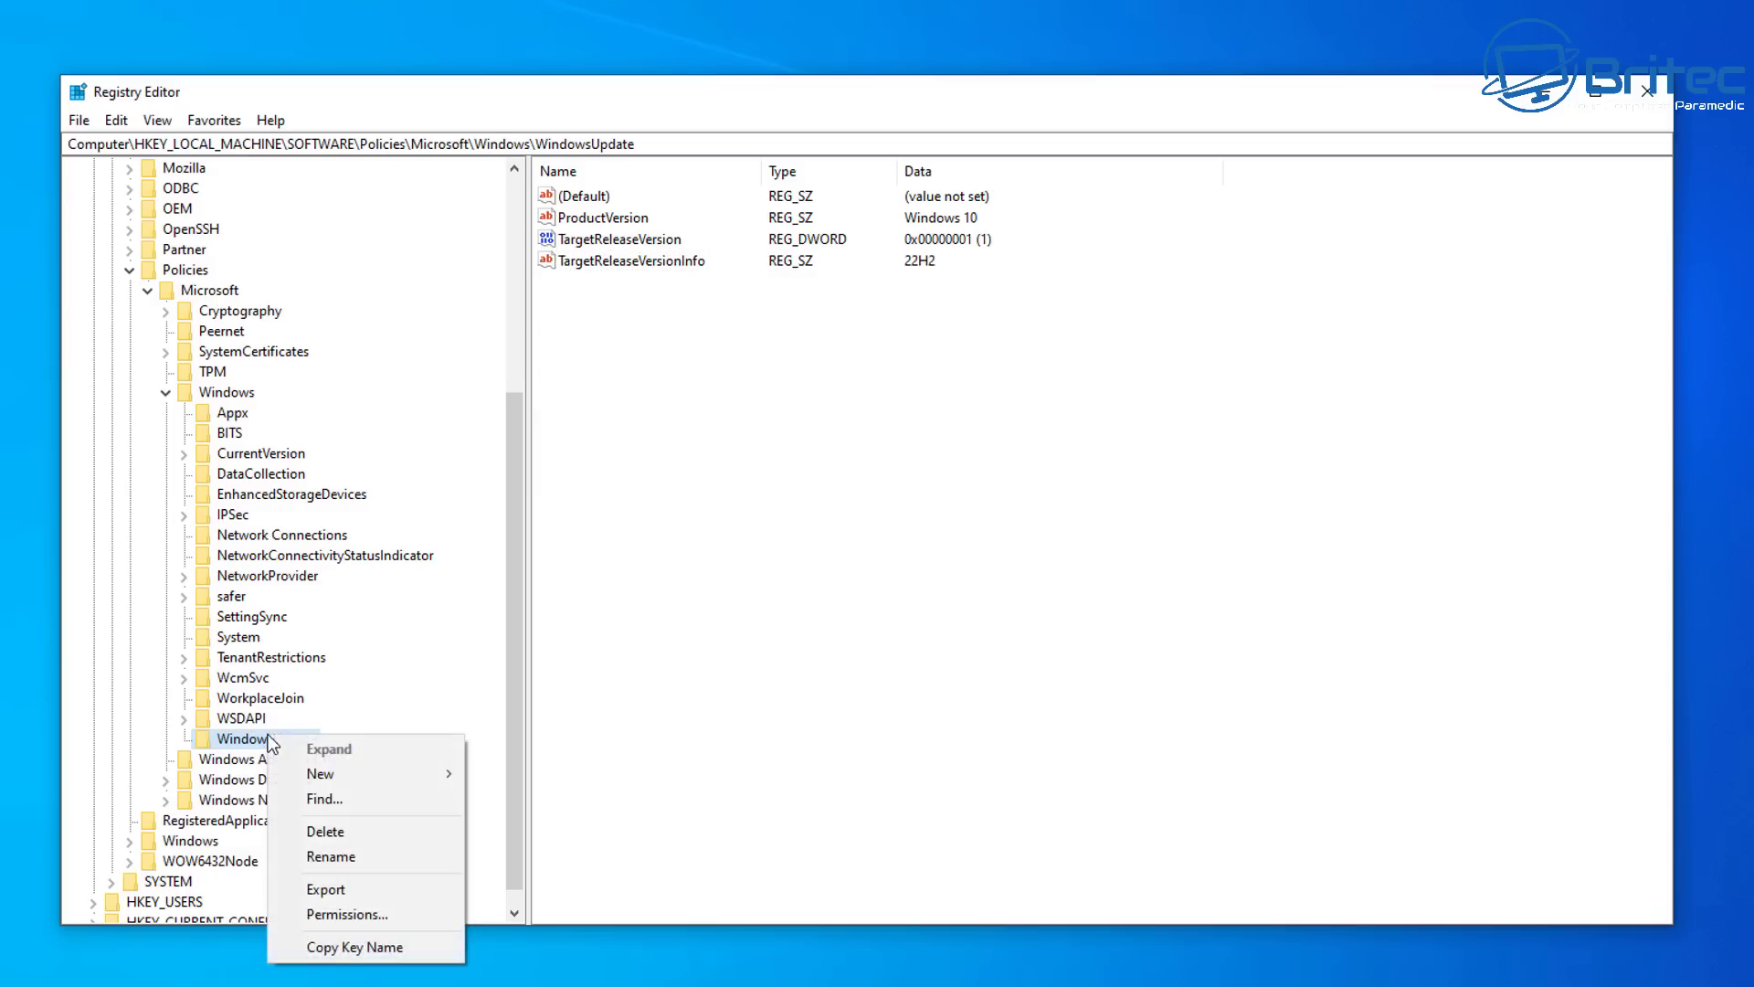
{"action": "mouse_move", "coordinate": [384, 774]}
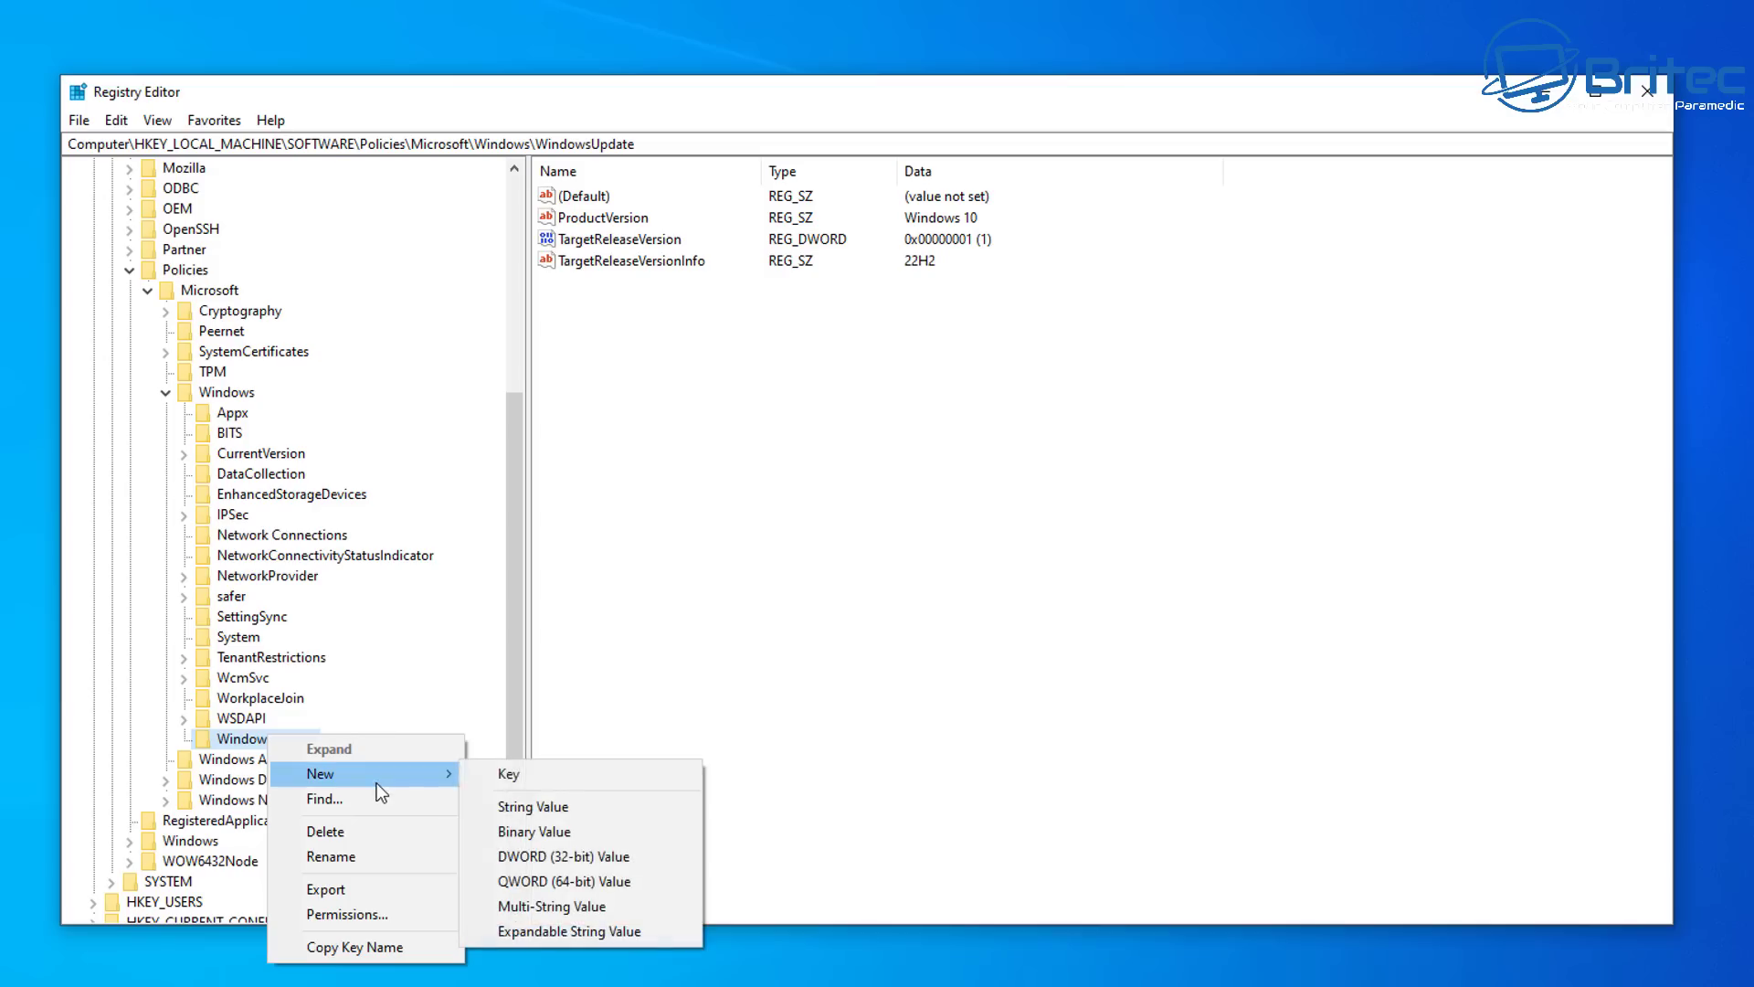
{"action": "left_click", "coordinate": [579, 776]}
{"action": "type", "text": "AU"}
{"action": "left_click", "coordinate": [1001, 682]}
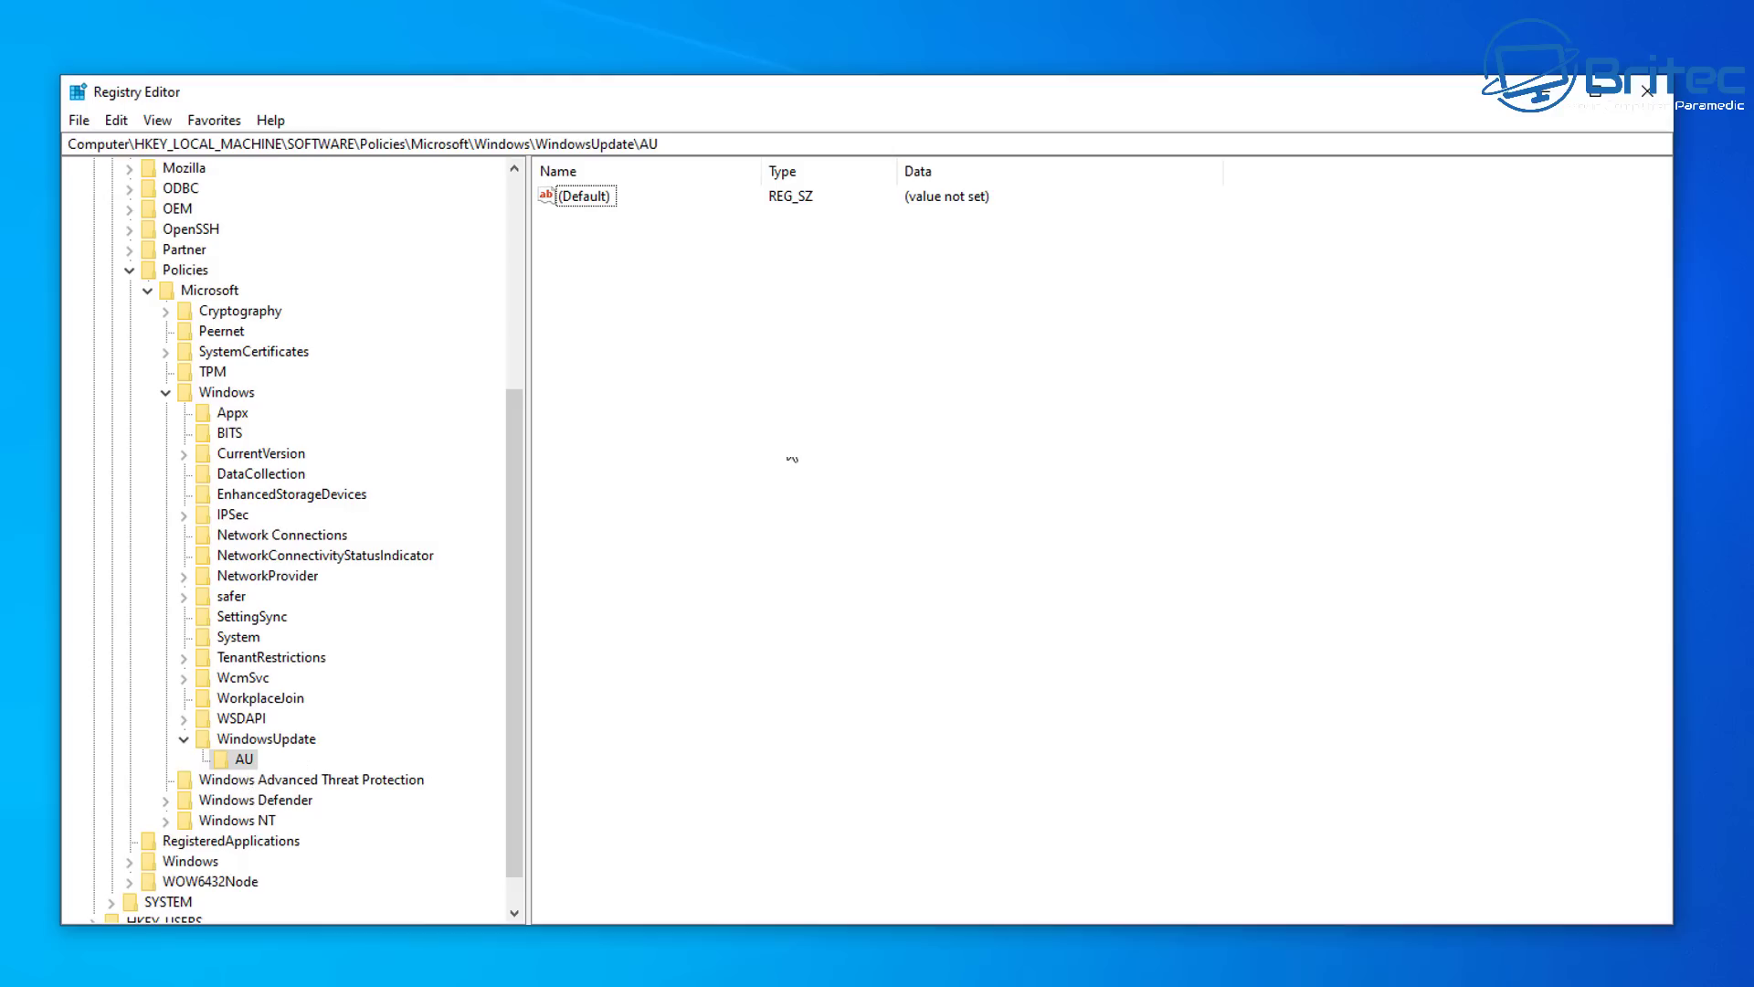
Add a DWORD (32-bit) value named AUOptions to the AU key
{"action": "right_click", "coordinate": [622, 237]}
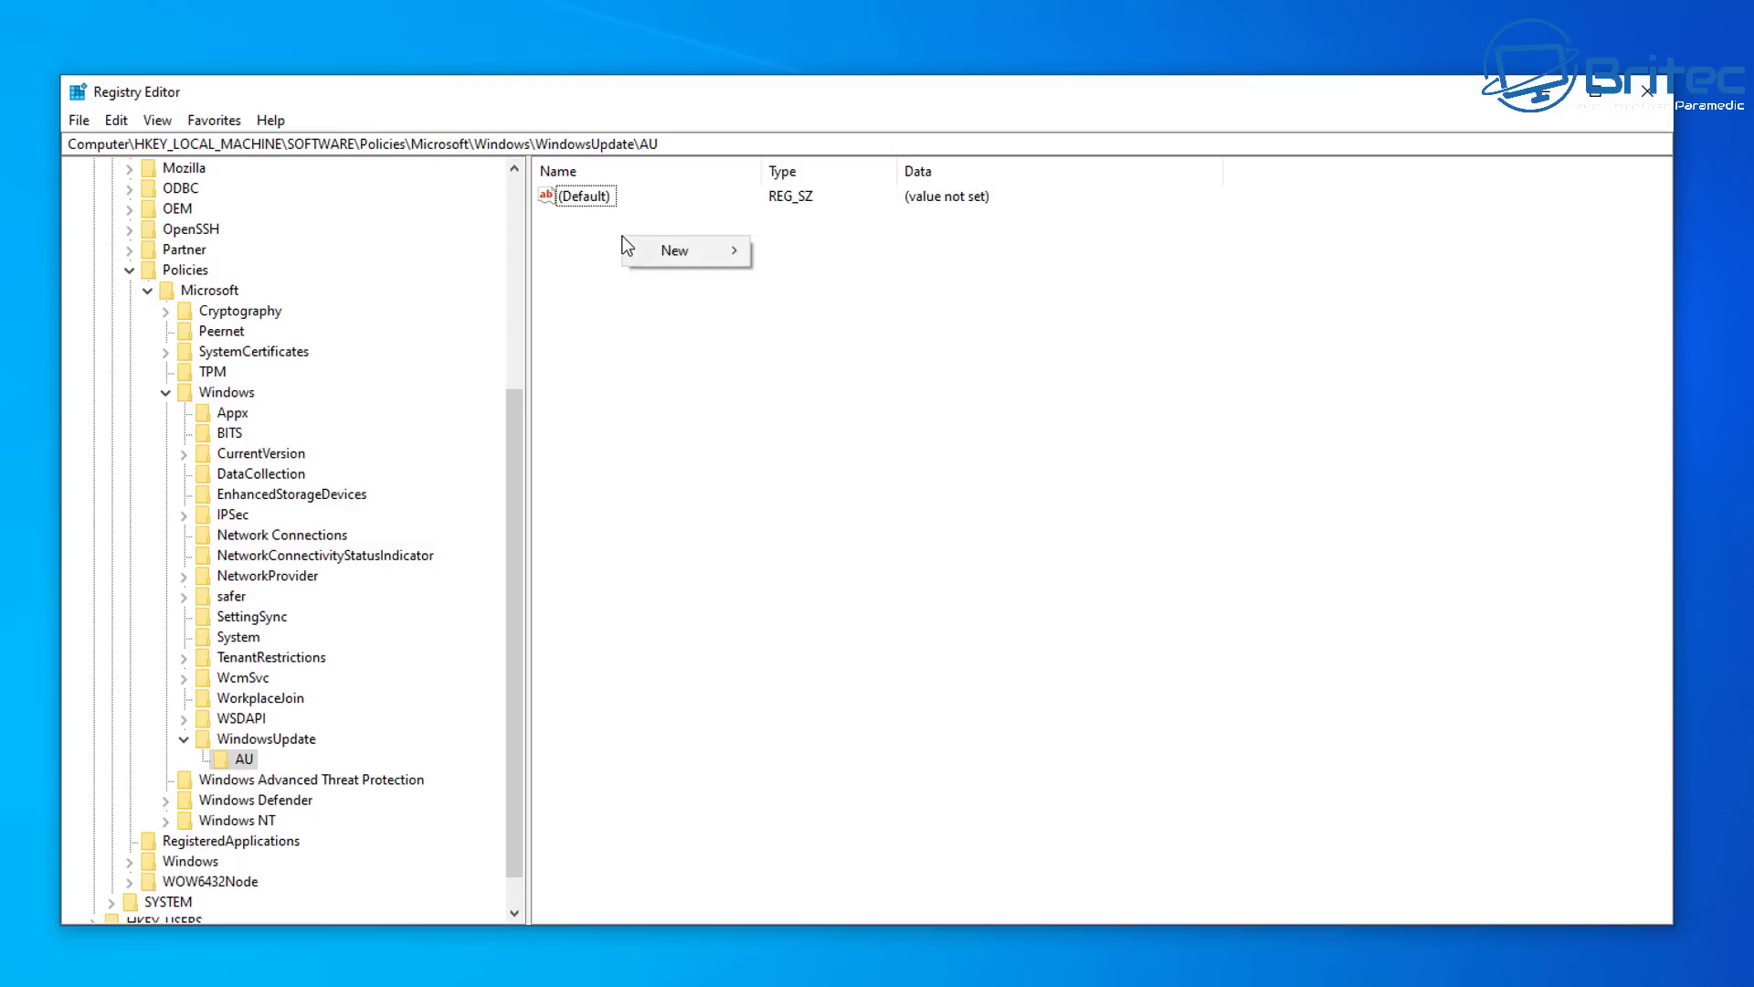
{"action": "left_click", "coordinate": [676, 247]}
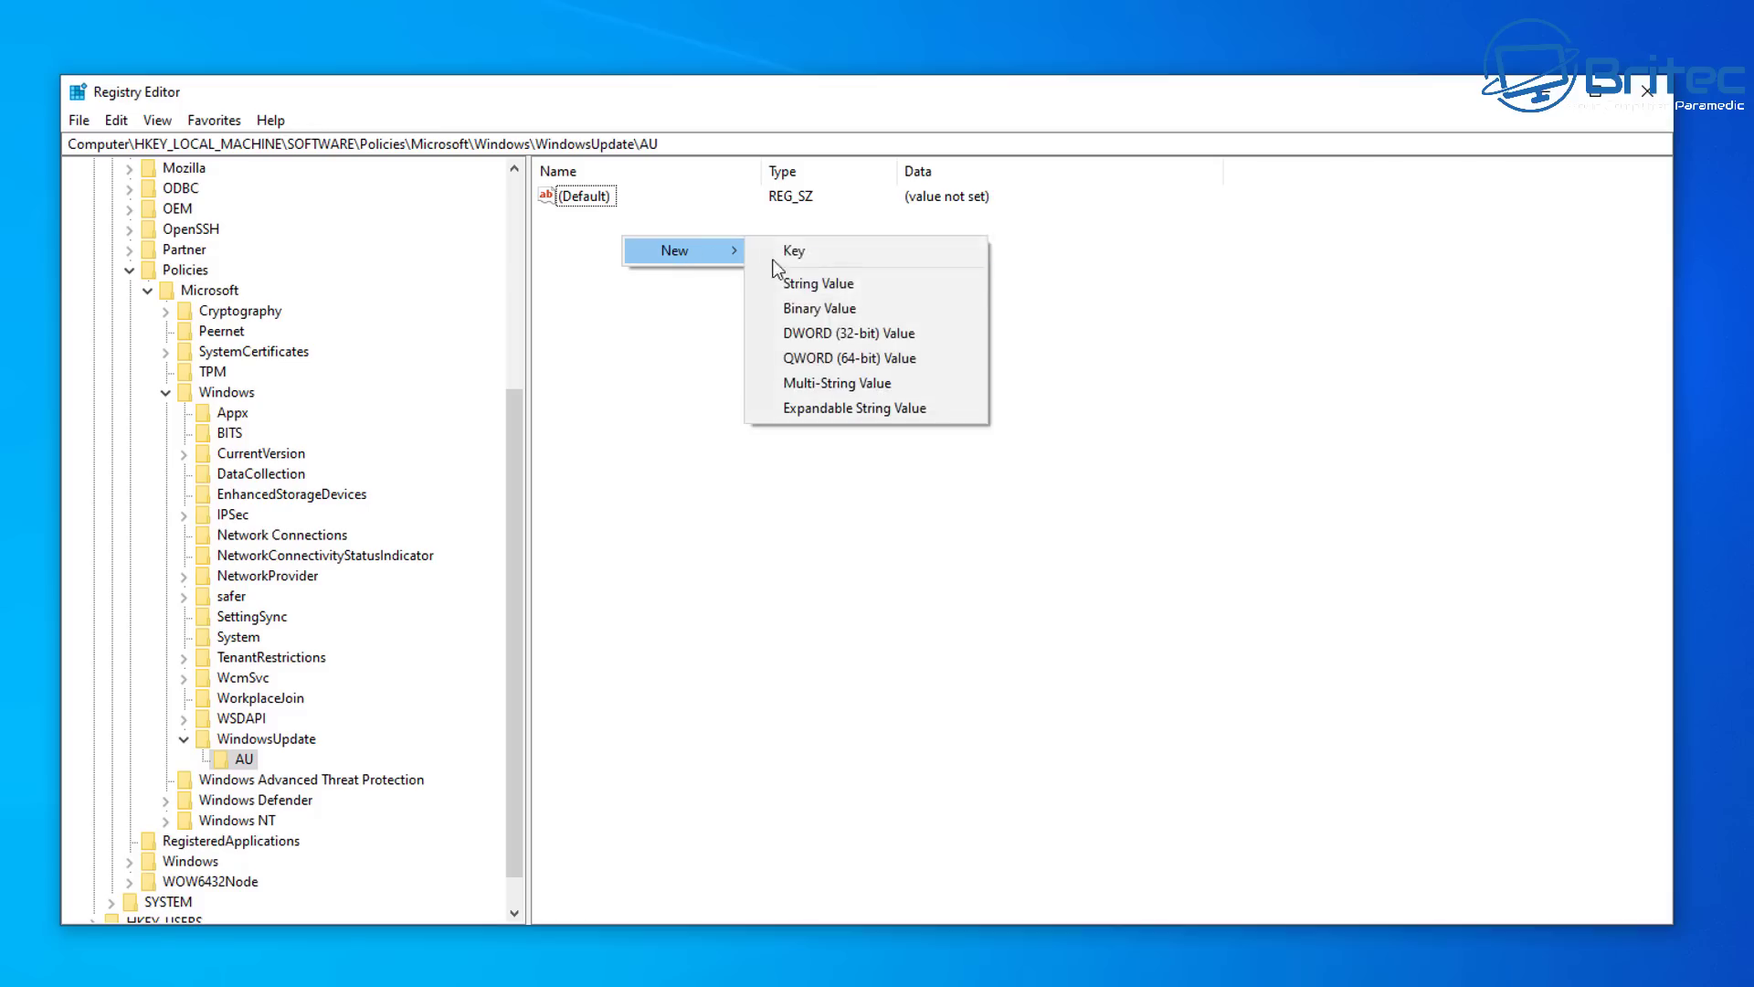
{"action": "left_click", "coordinate": [926, 323]}
{"action": "type", "text": "AUOptions"}
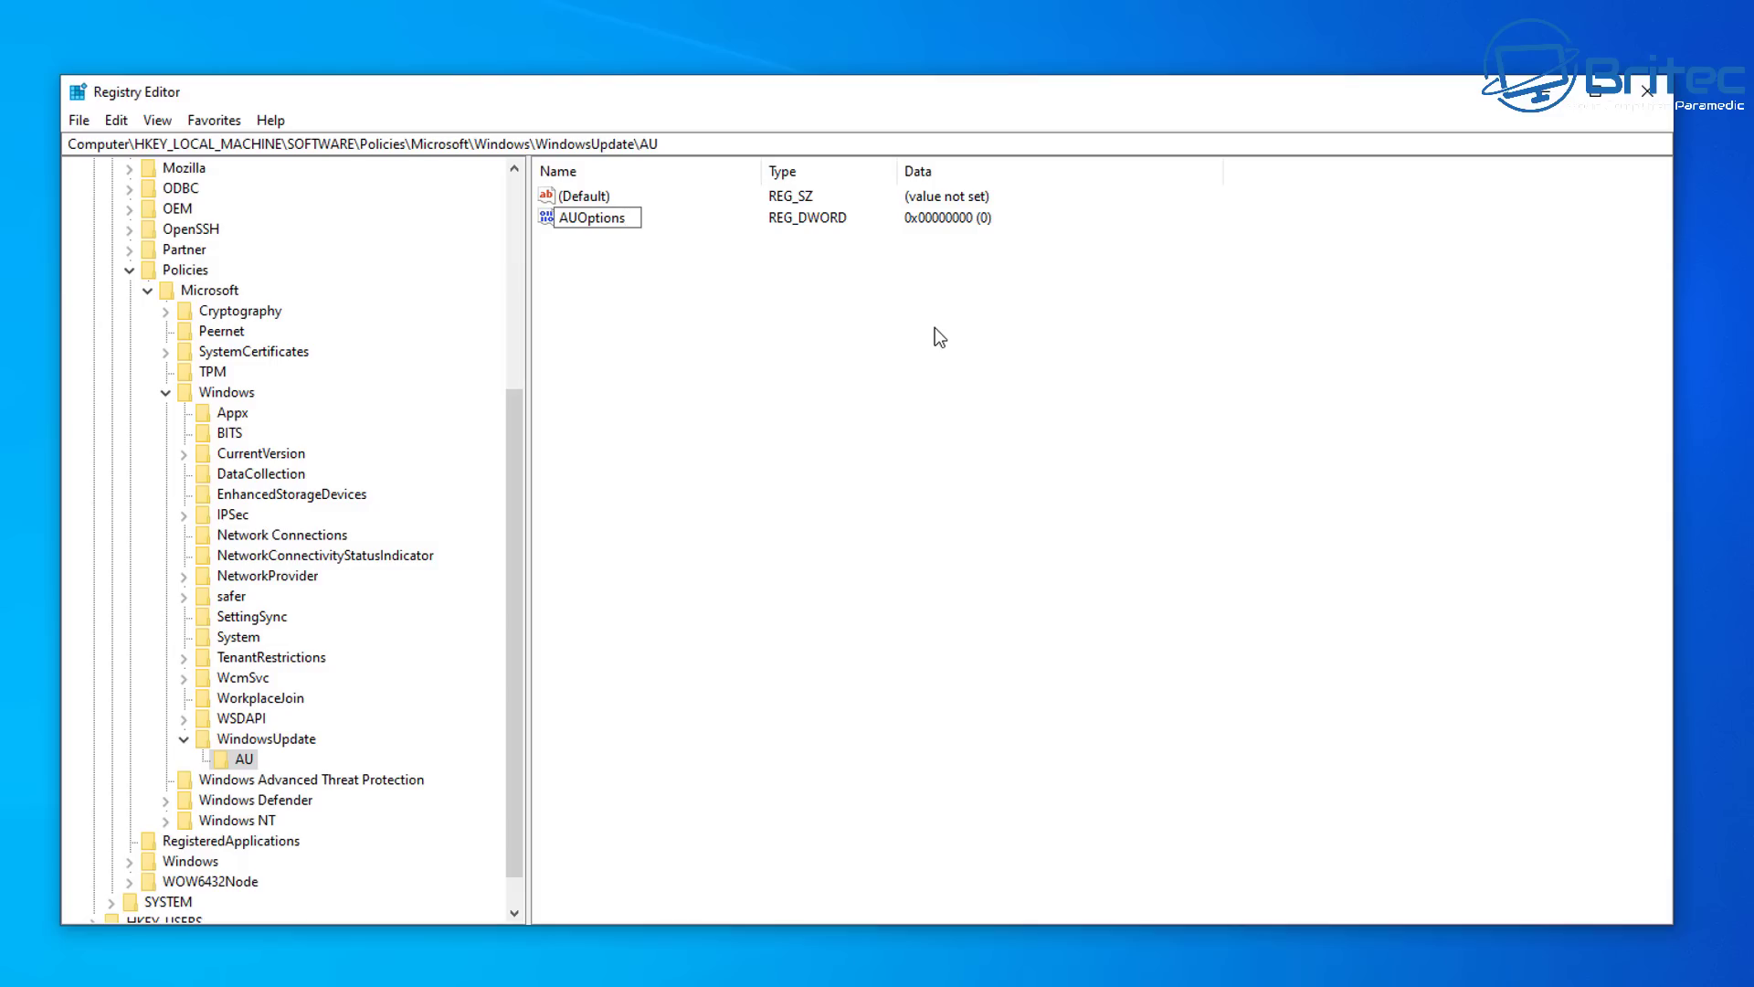
{"action": "key", "text": "Return"}
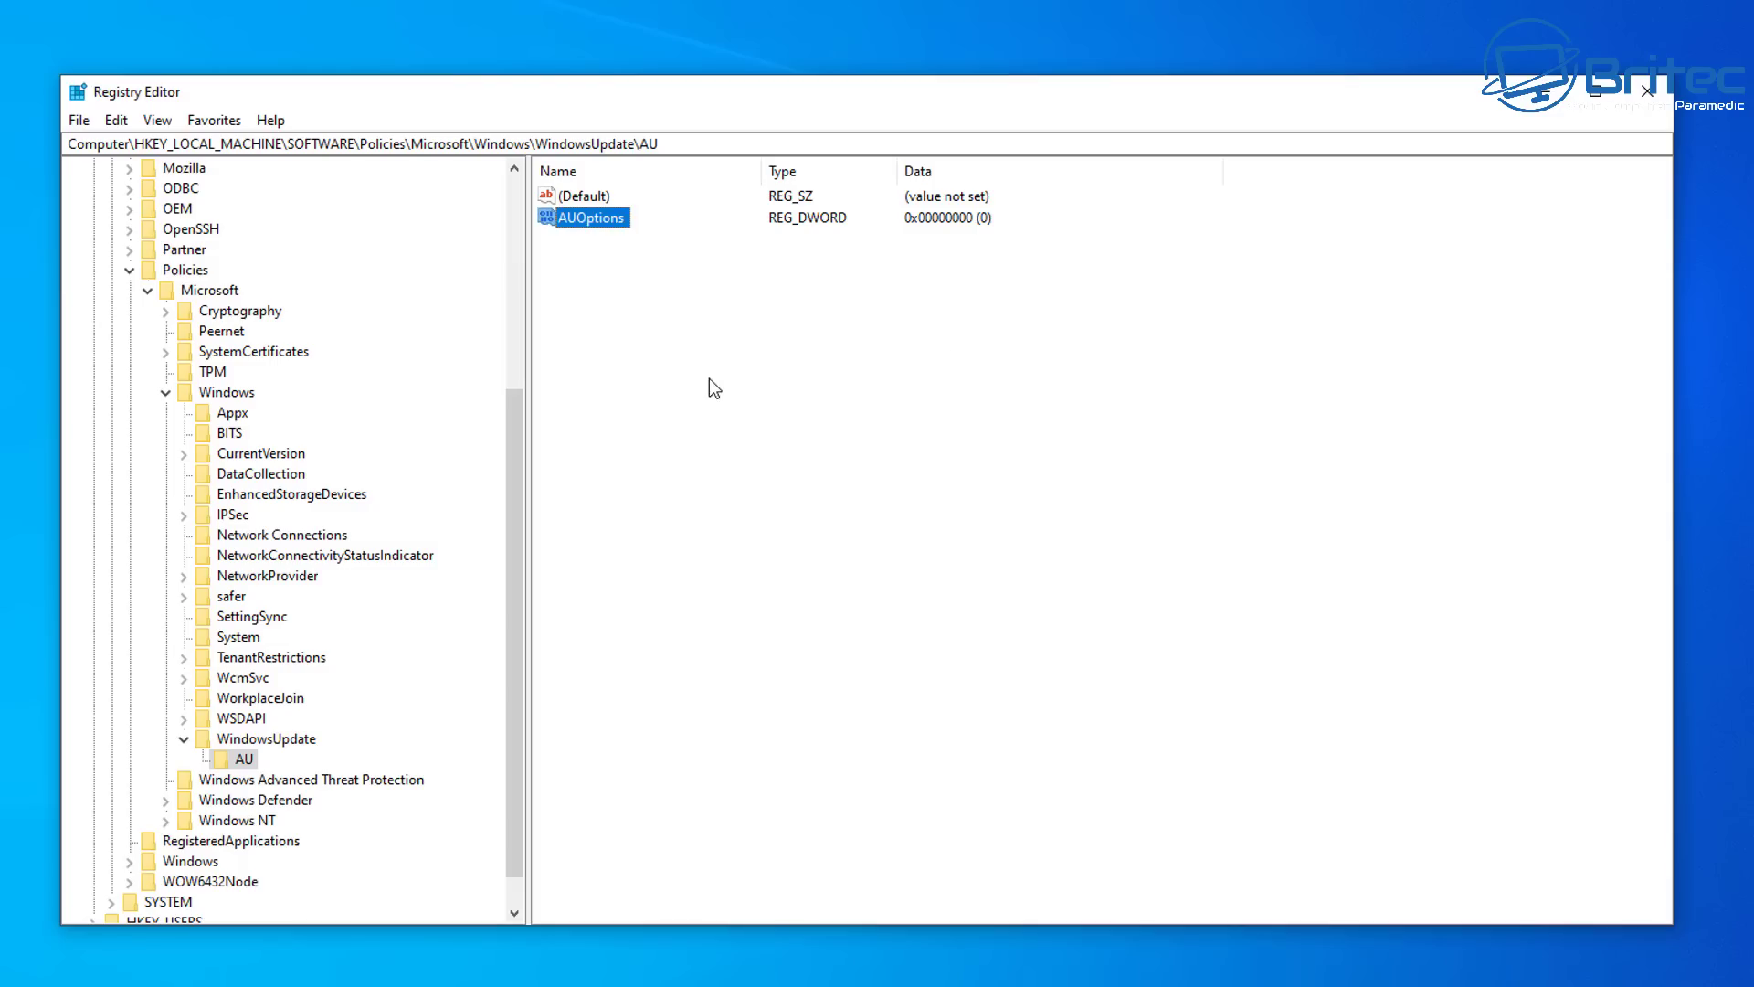
Set the value data of AUOptions to 2
{"action": "double_click", "coordinate": [599, 218]}
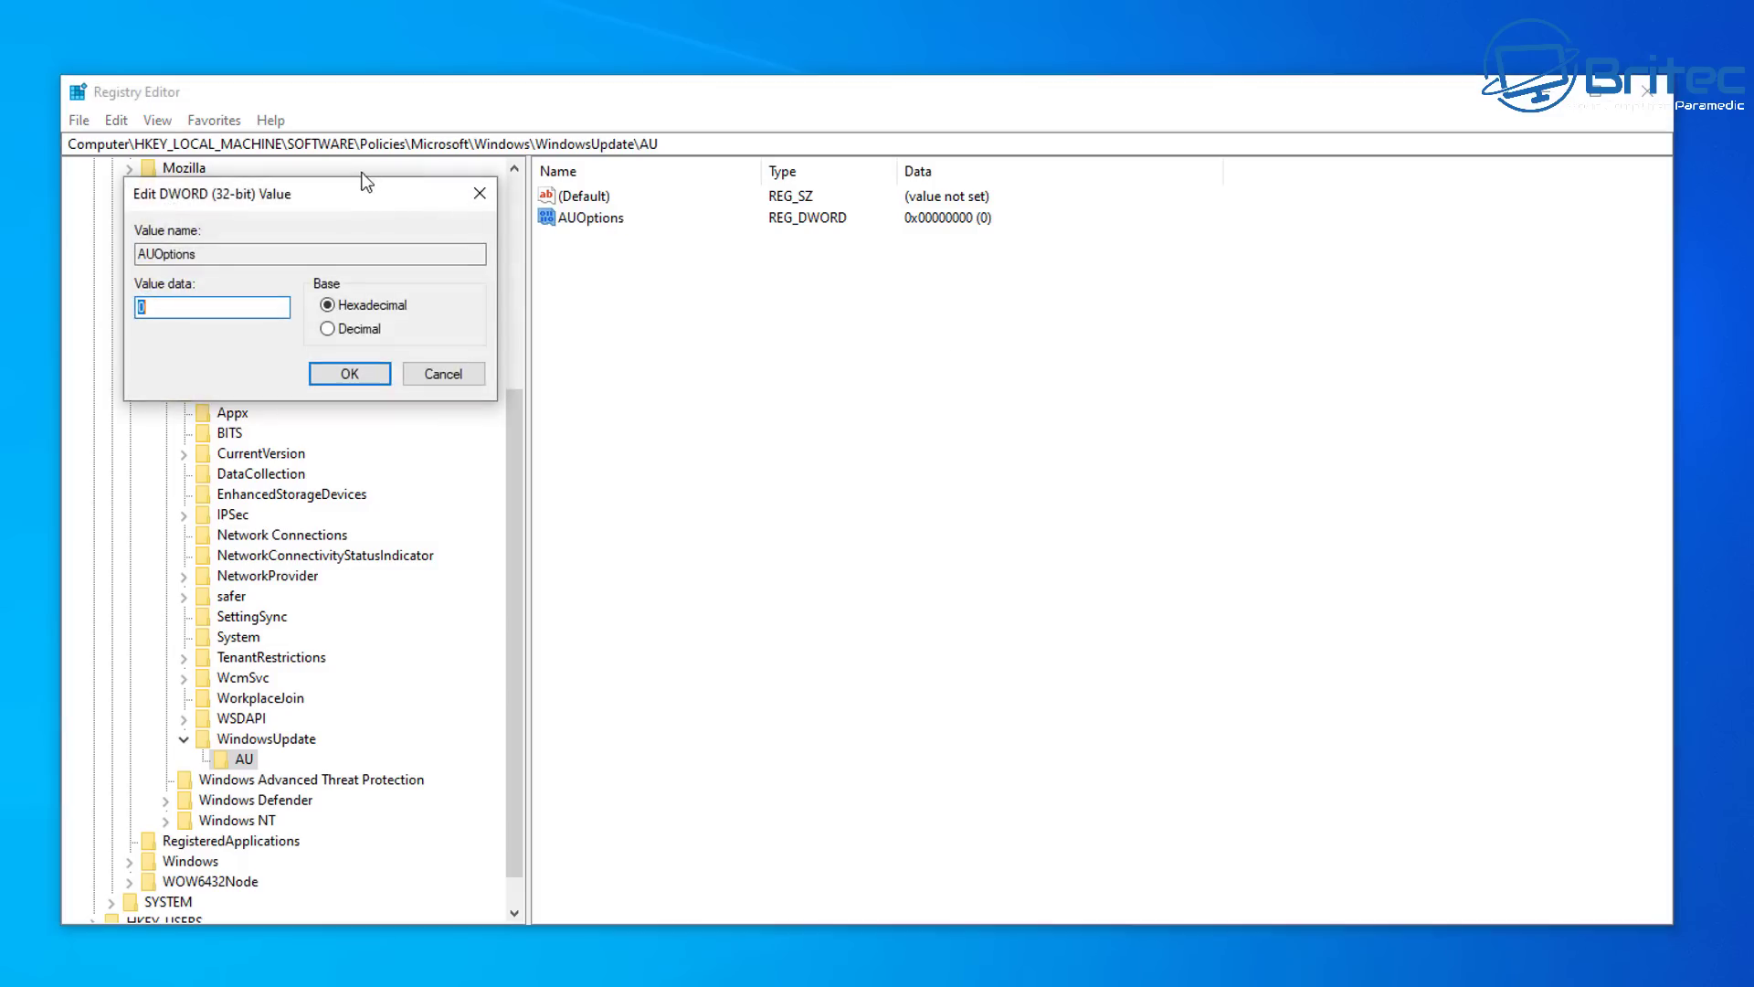
{"action": "left_click_drag", "start_coordinate": [344, 190], "coordinate": [737, 278]}
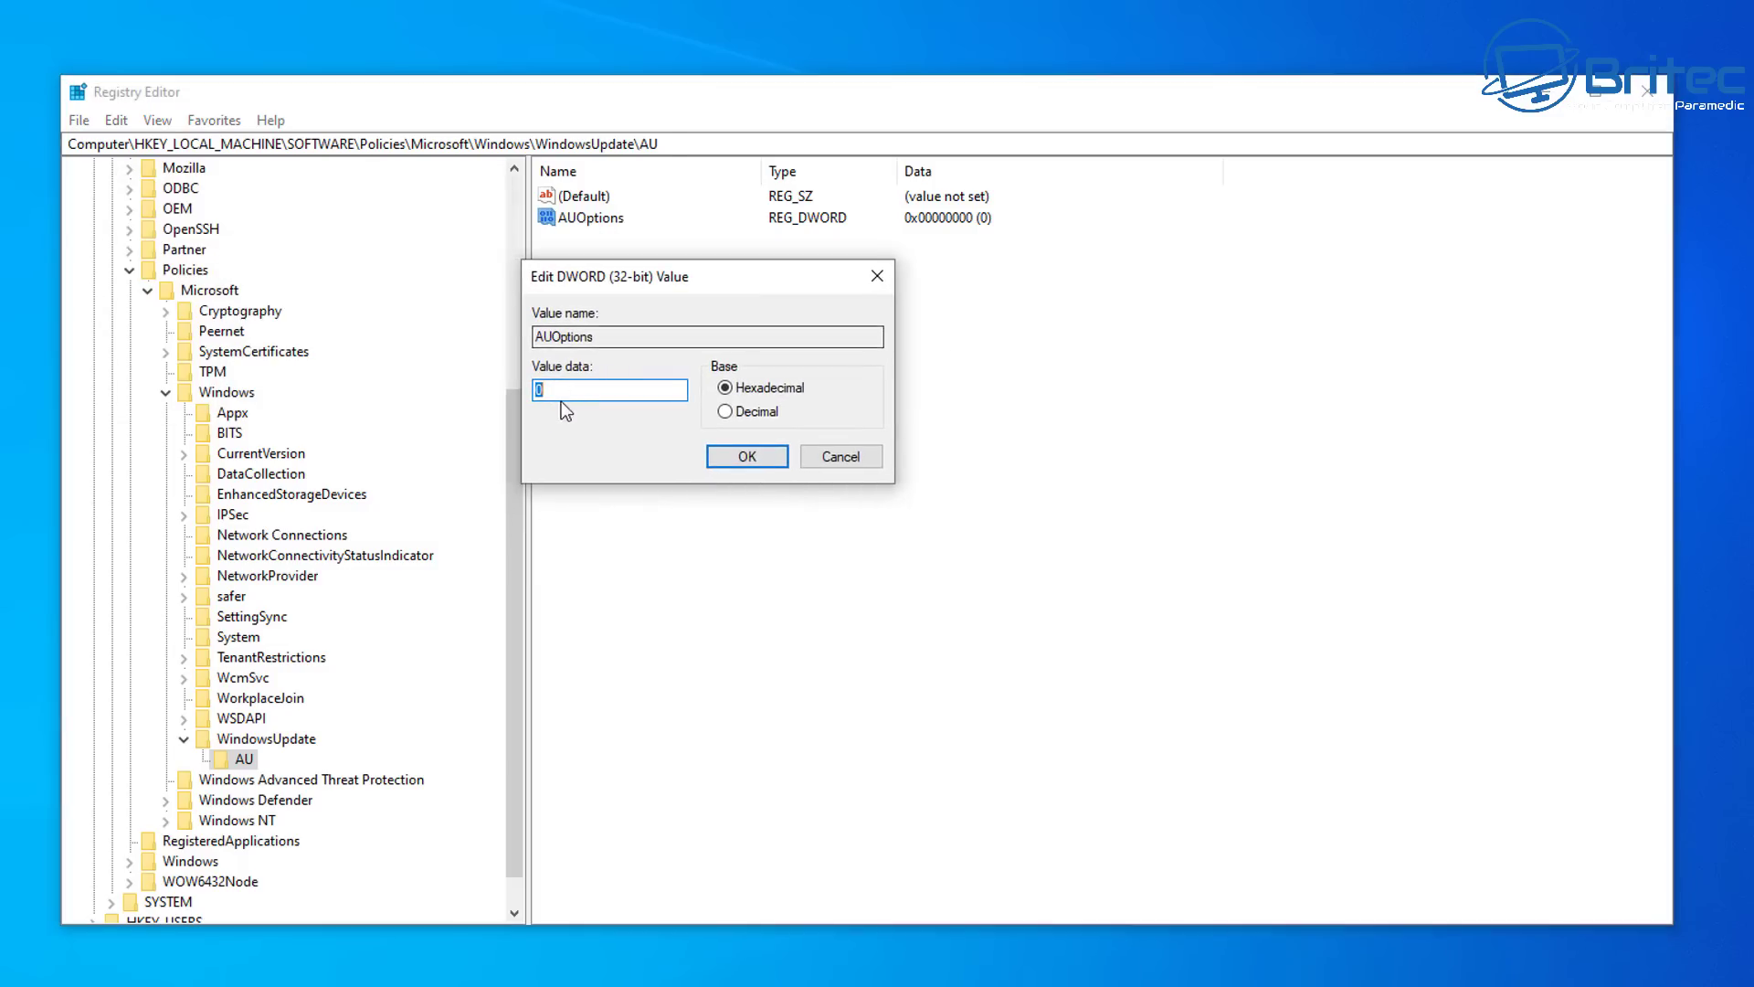
{"action": "type", "text": "2"}
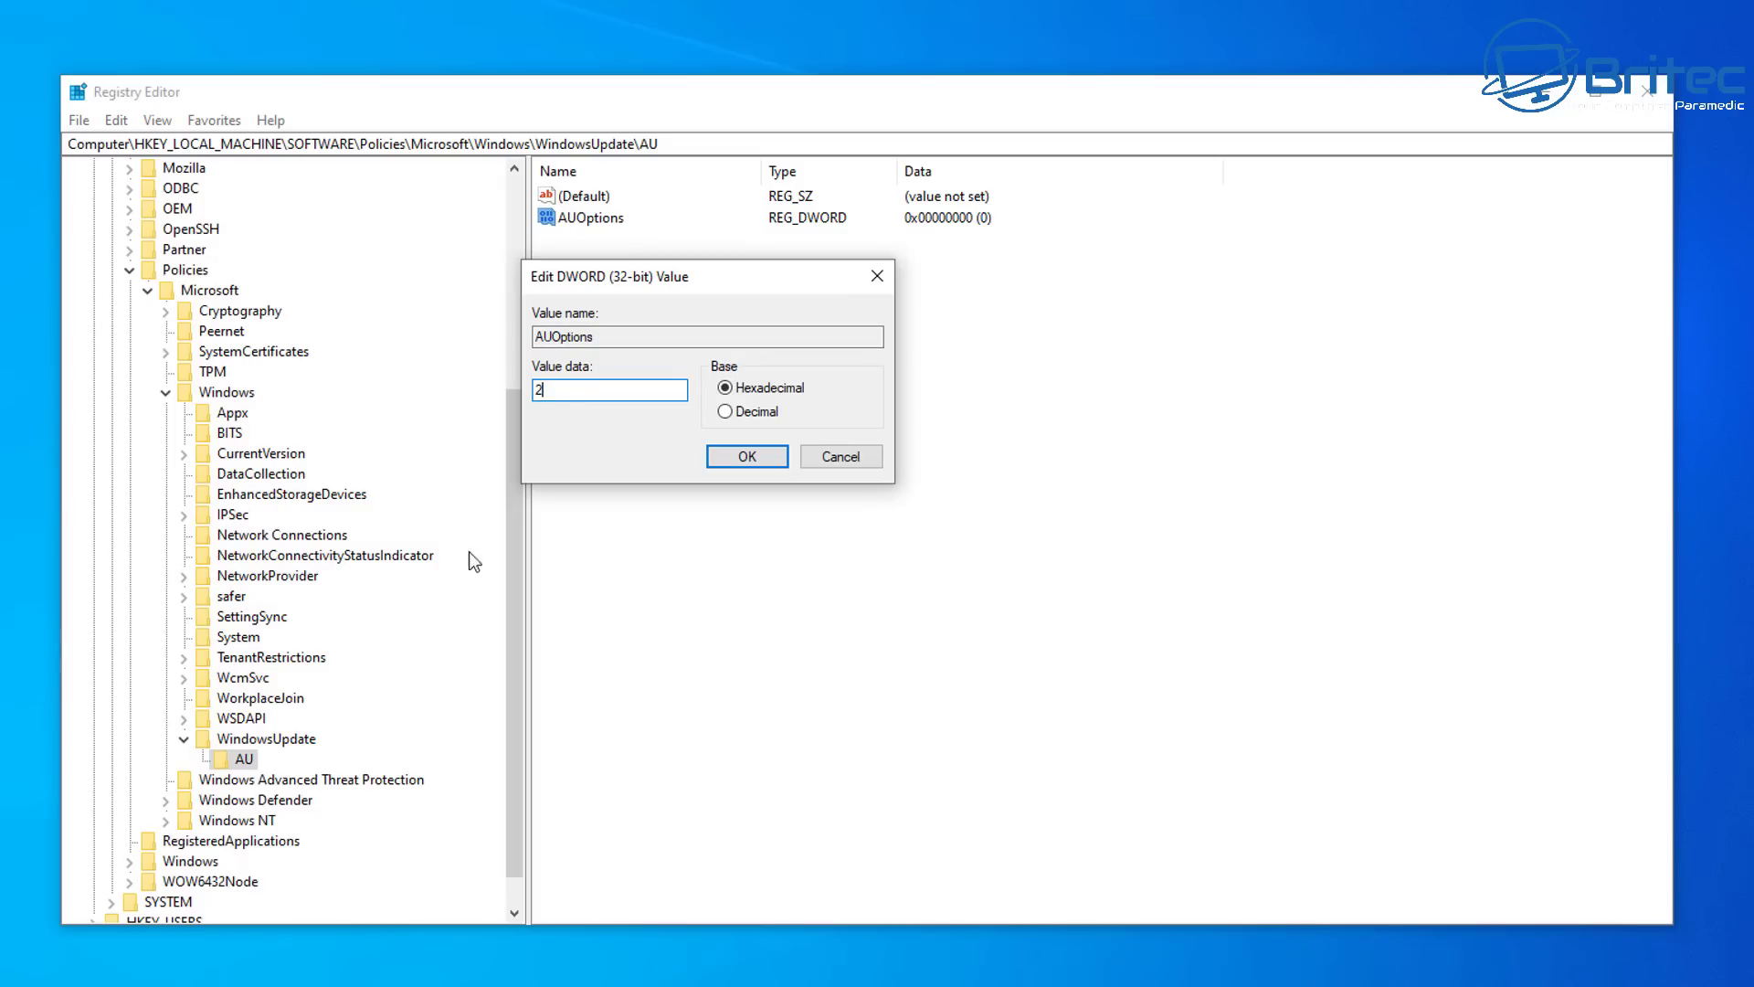
{"action": "left_click", "coordinate": [747, 457]}
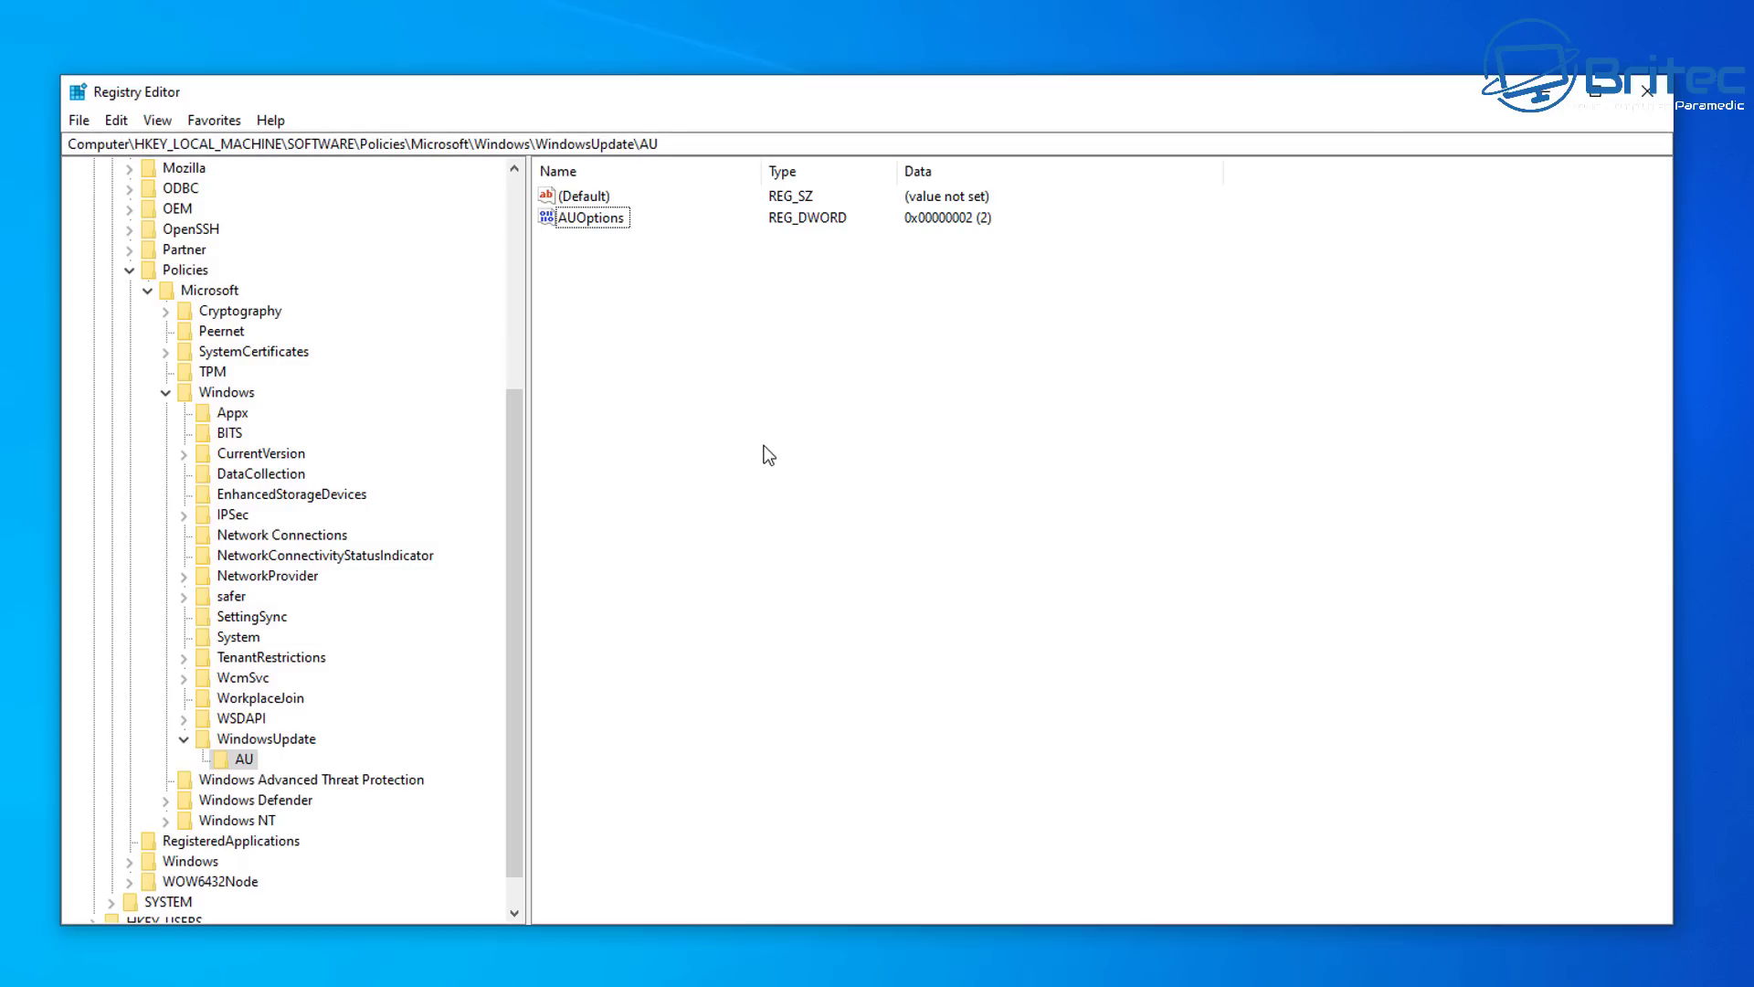
Add a DWORD (32-bit) value named NoAutoUpdate to the AU key
{"action": "right_click", "coordinate": [568, 253]}
{"action": "mouse_move", "coordinate": [634, 264]}
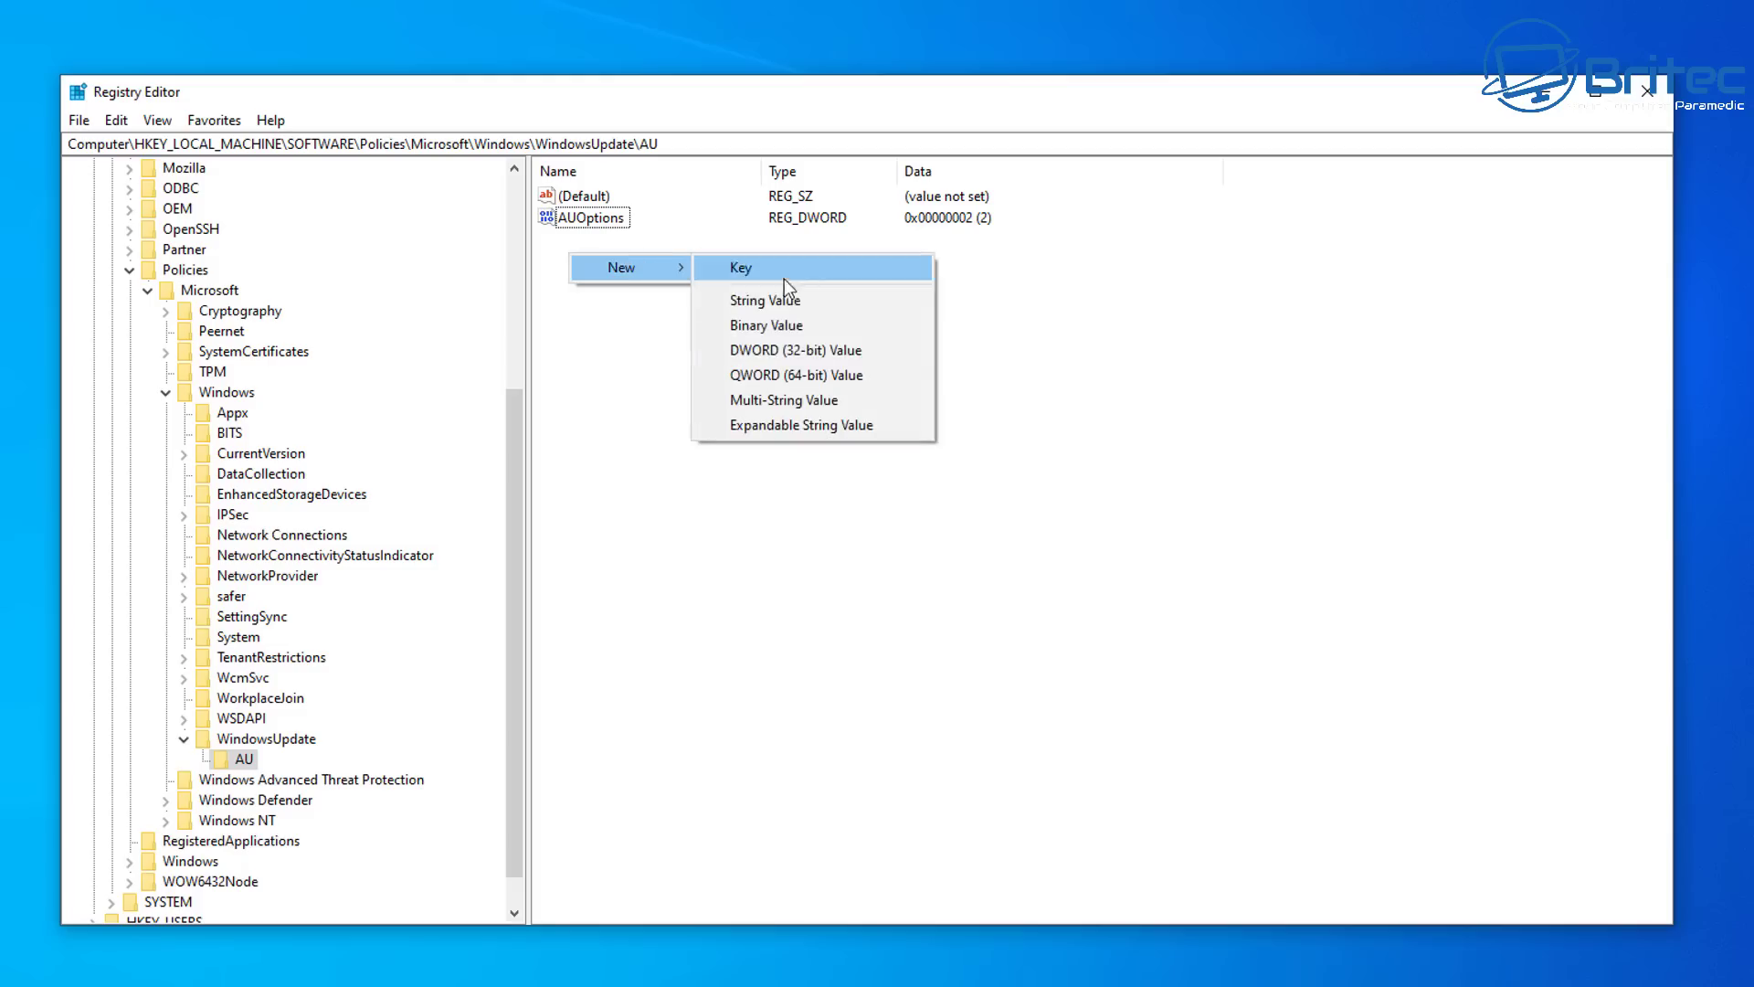
{"action": "left_click", "coordinate": [887, 349]}
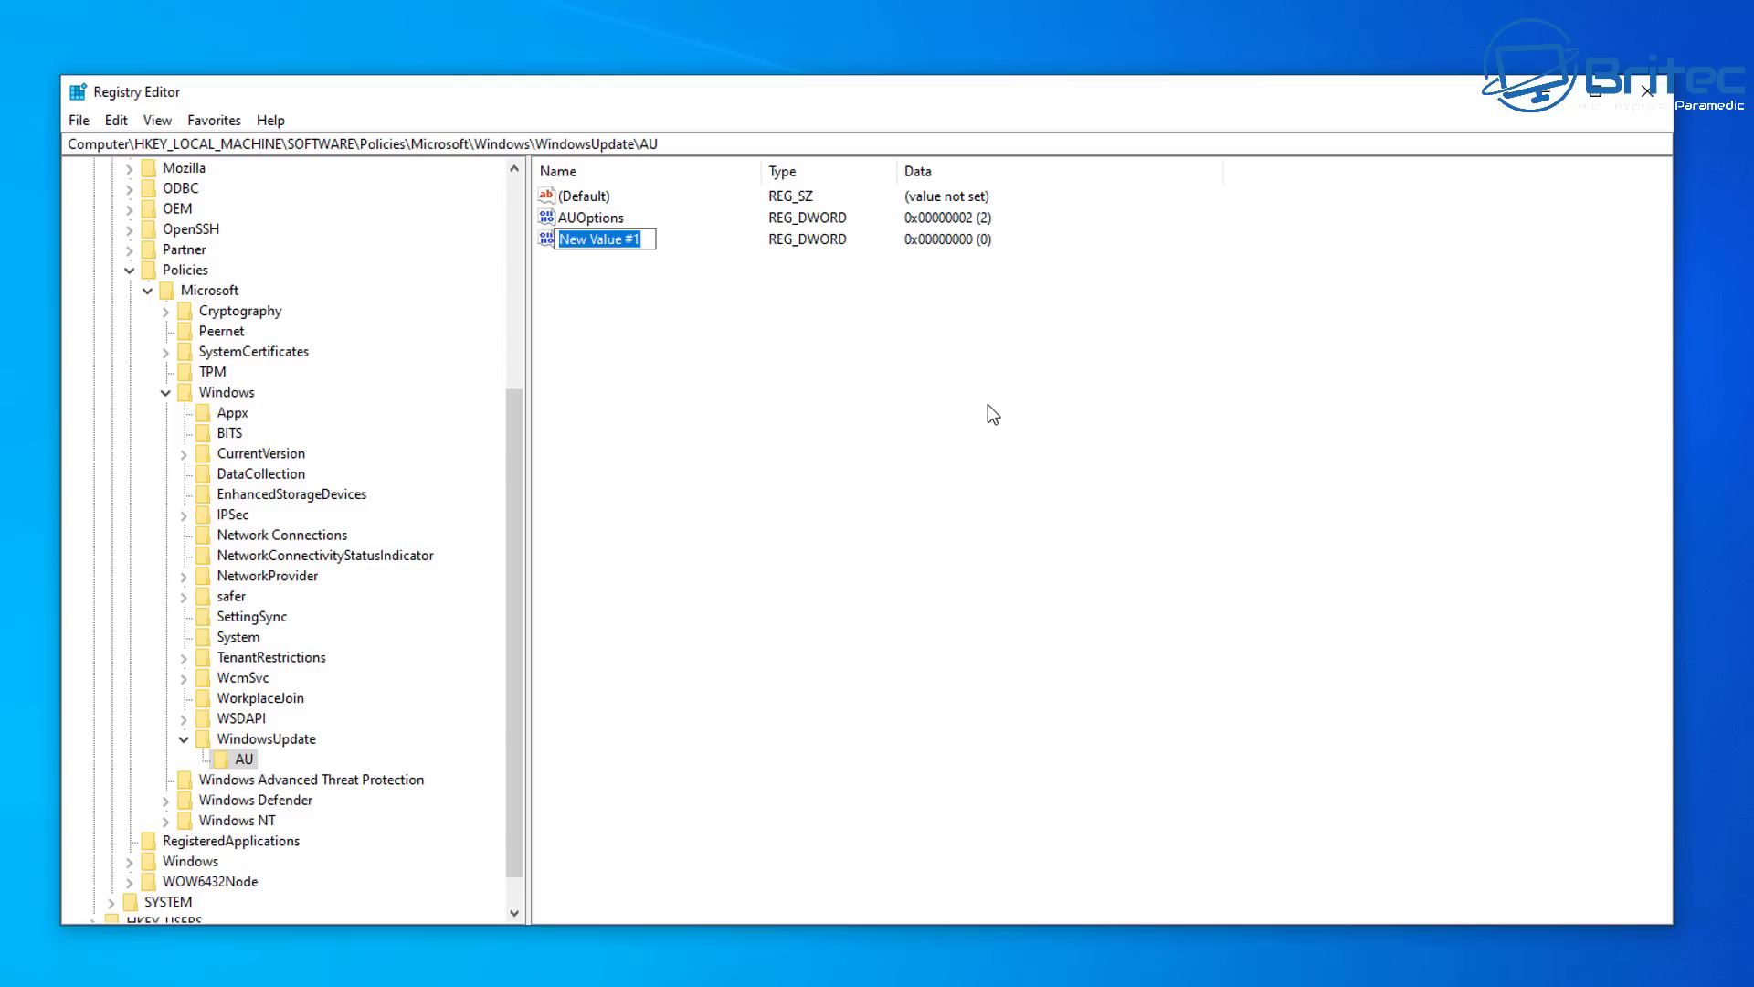
{"action": "type", "text": "NoA"}
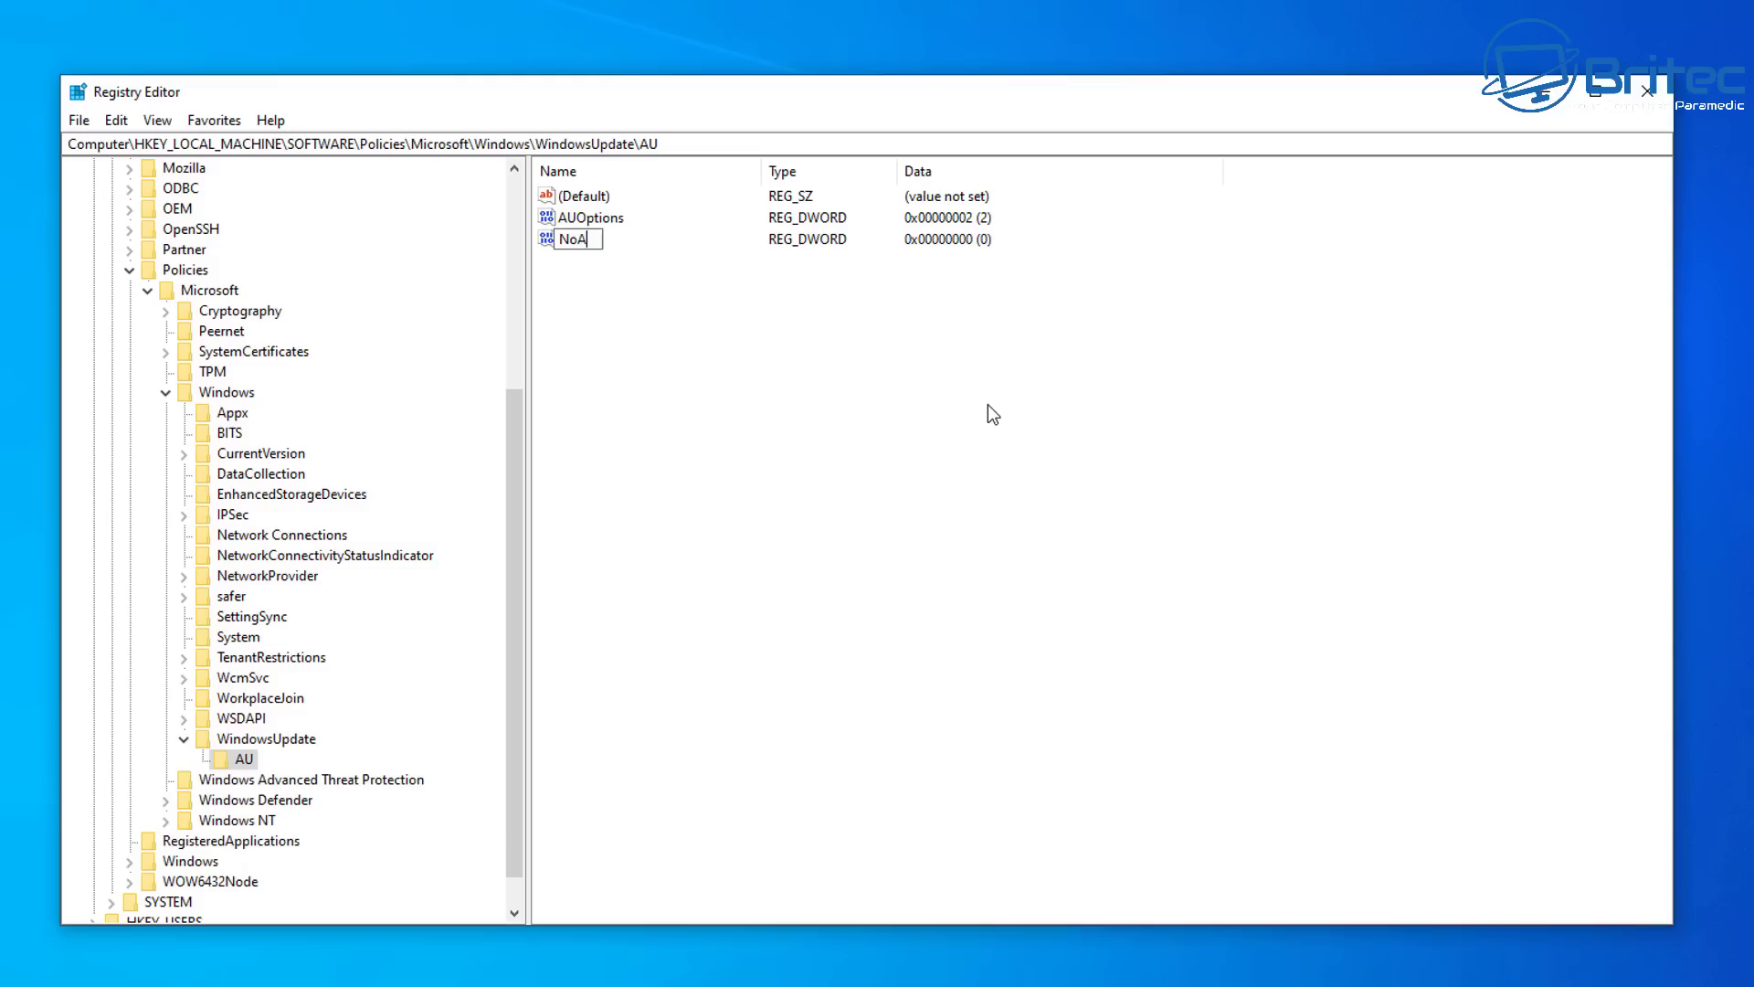
{"action": "type", "text": "utoUpdate"}
{"action": "key", "text": "Return"}
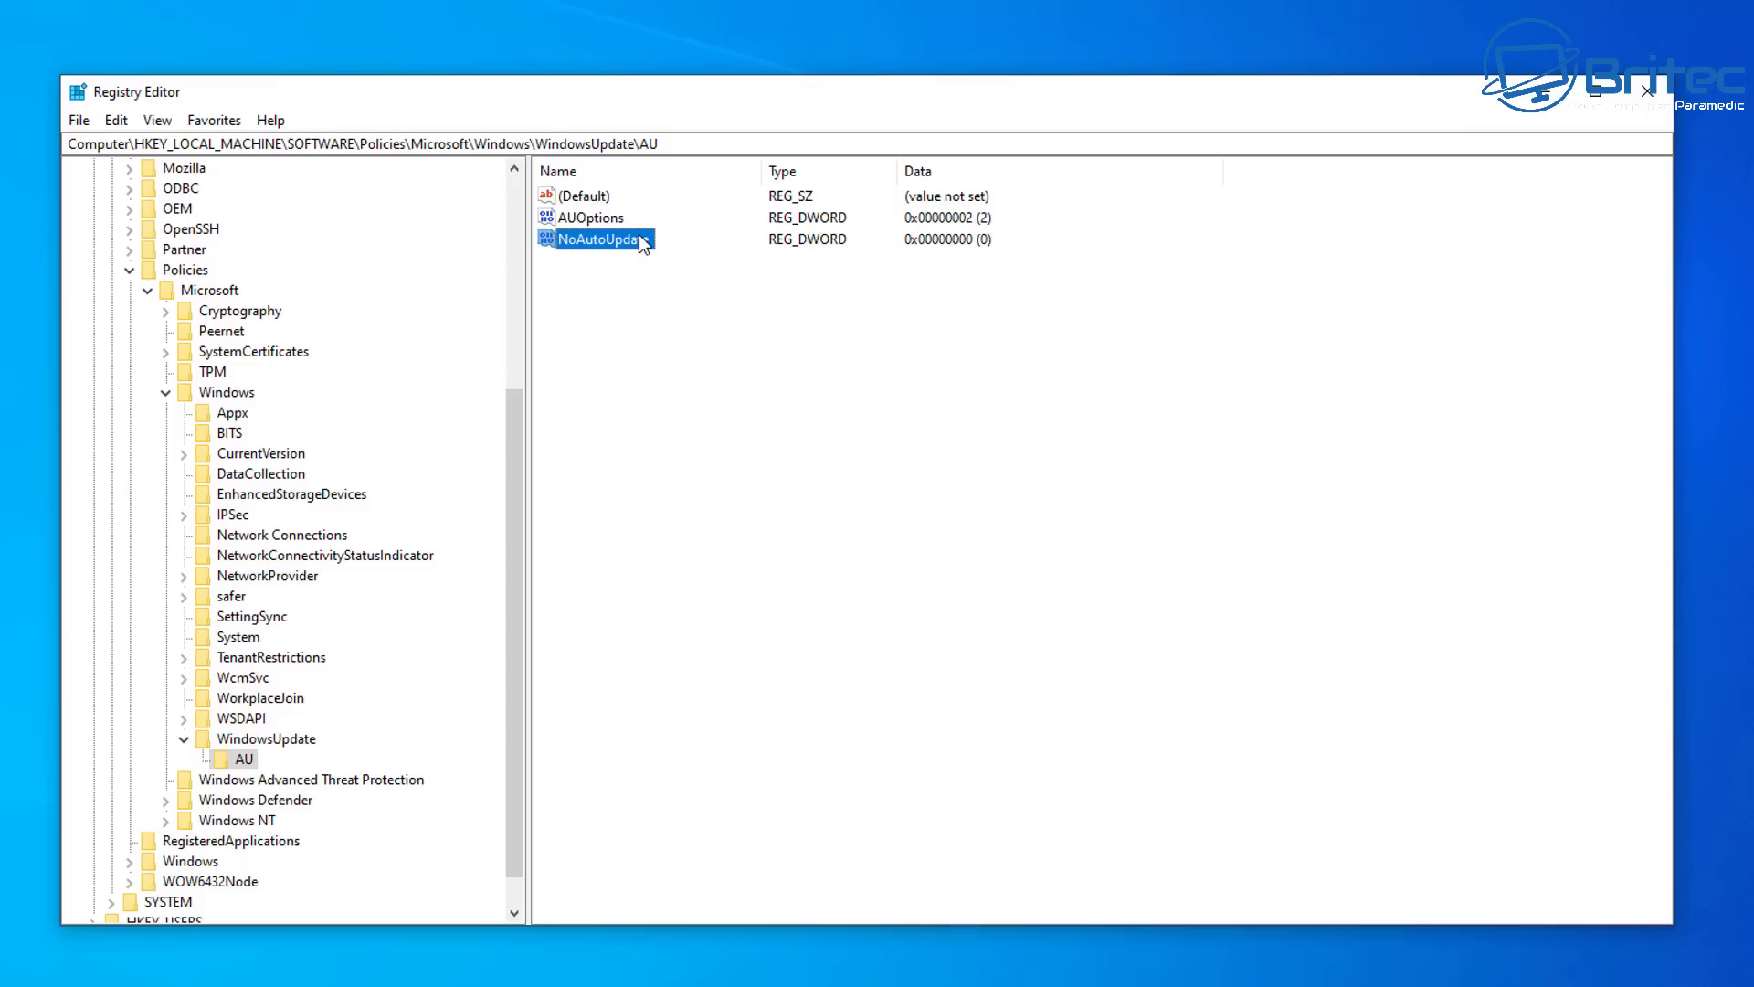
Set the value data of NoAutoUpdate to 1
{"action": "double_click", "coordinate": [642, 244]}
{"action": "left_click_drag", "start_coordinate": [382, 196], "coordinate": [782, 289]}
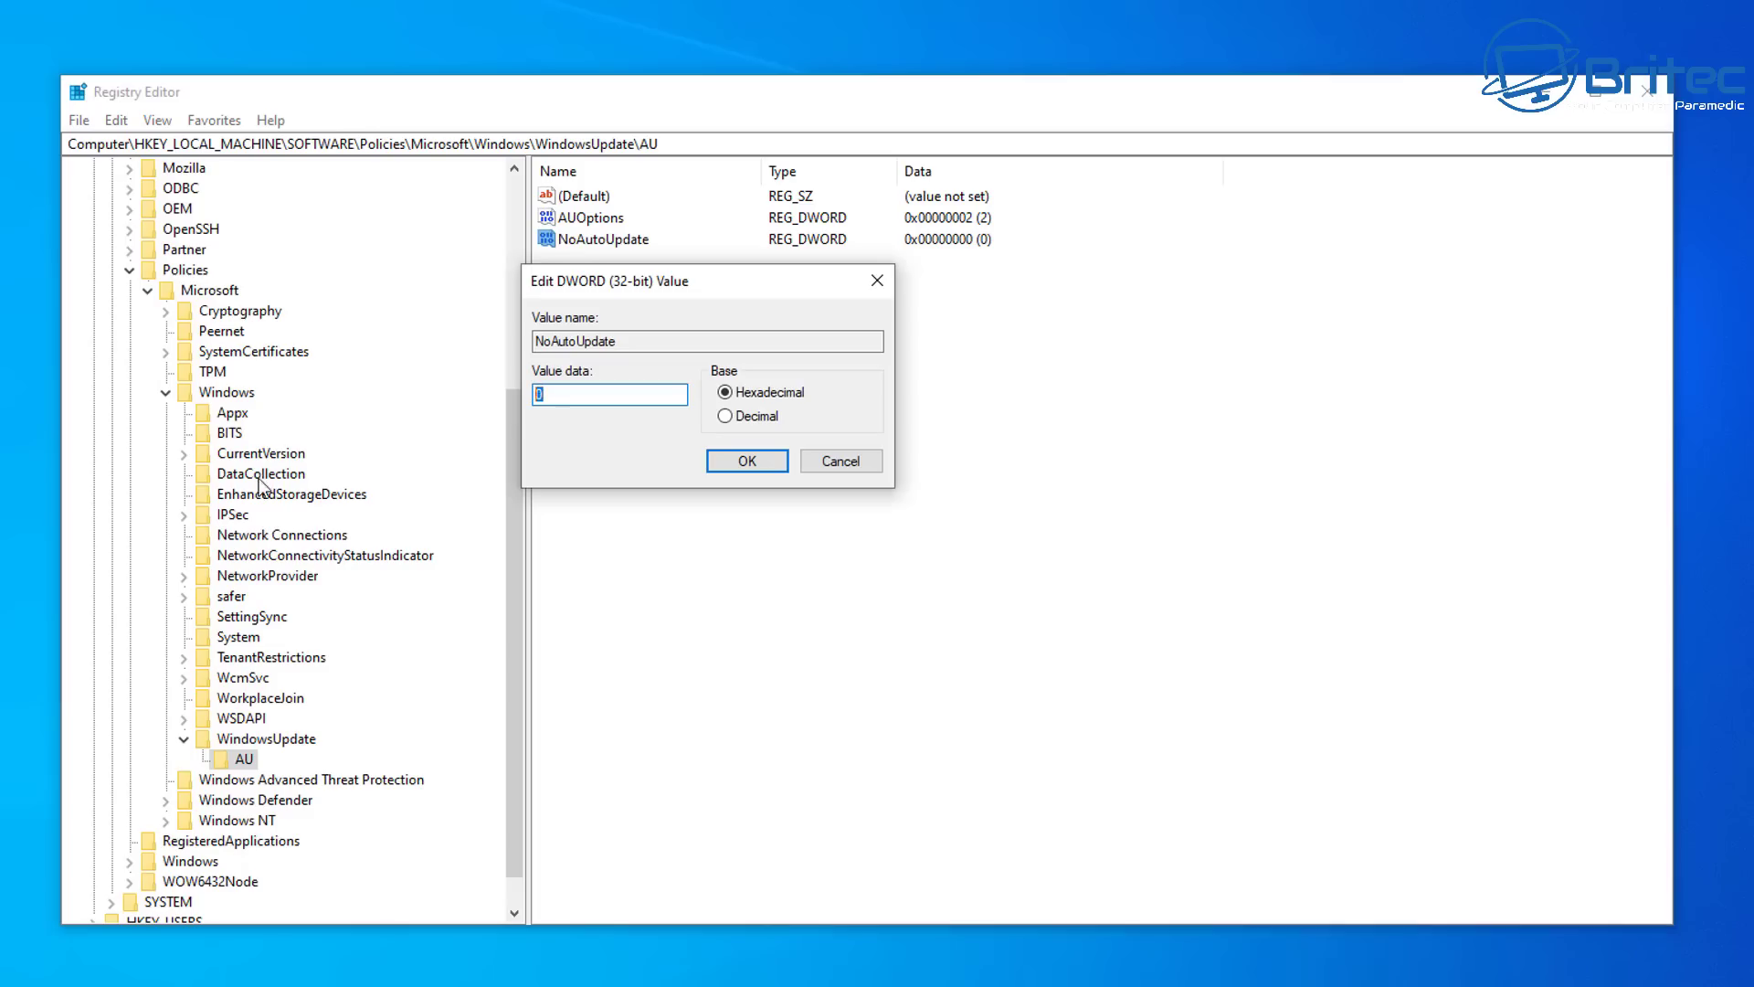
{"action": "type", "text": "1"}
{"action": "left_click", "coordinate": [747, 463]}
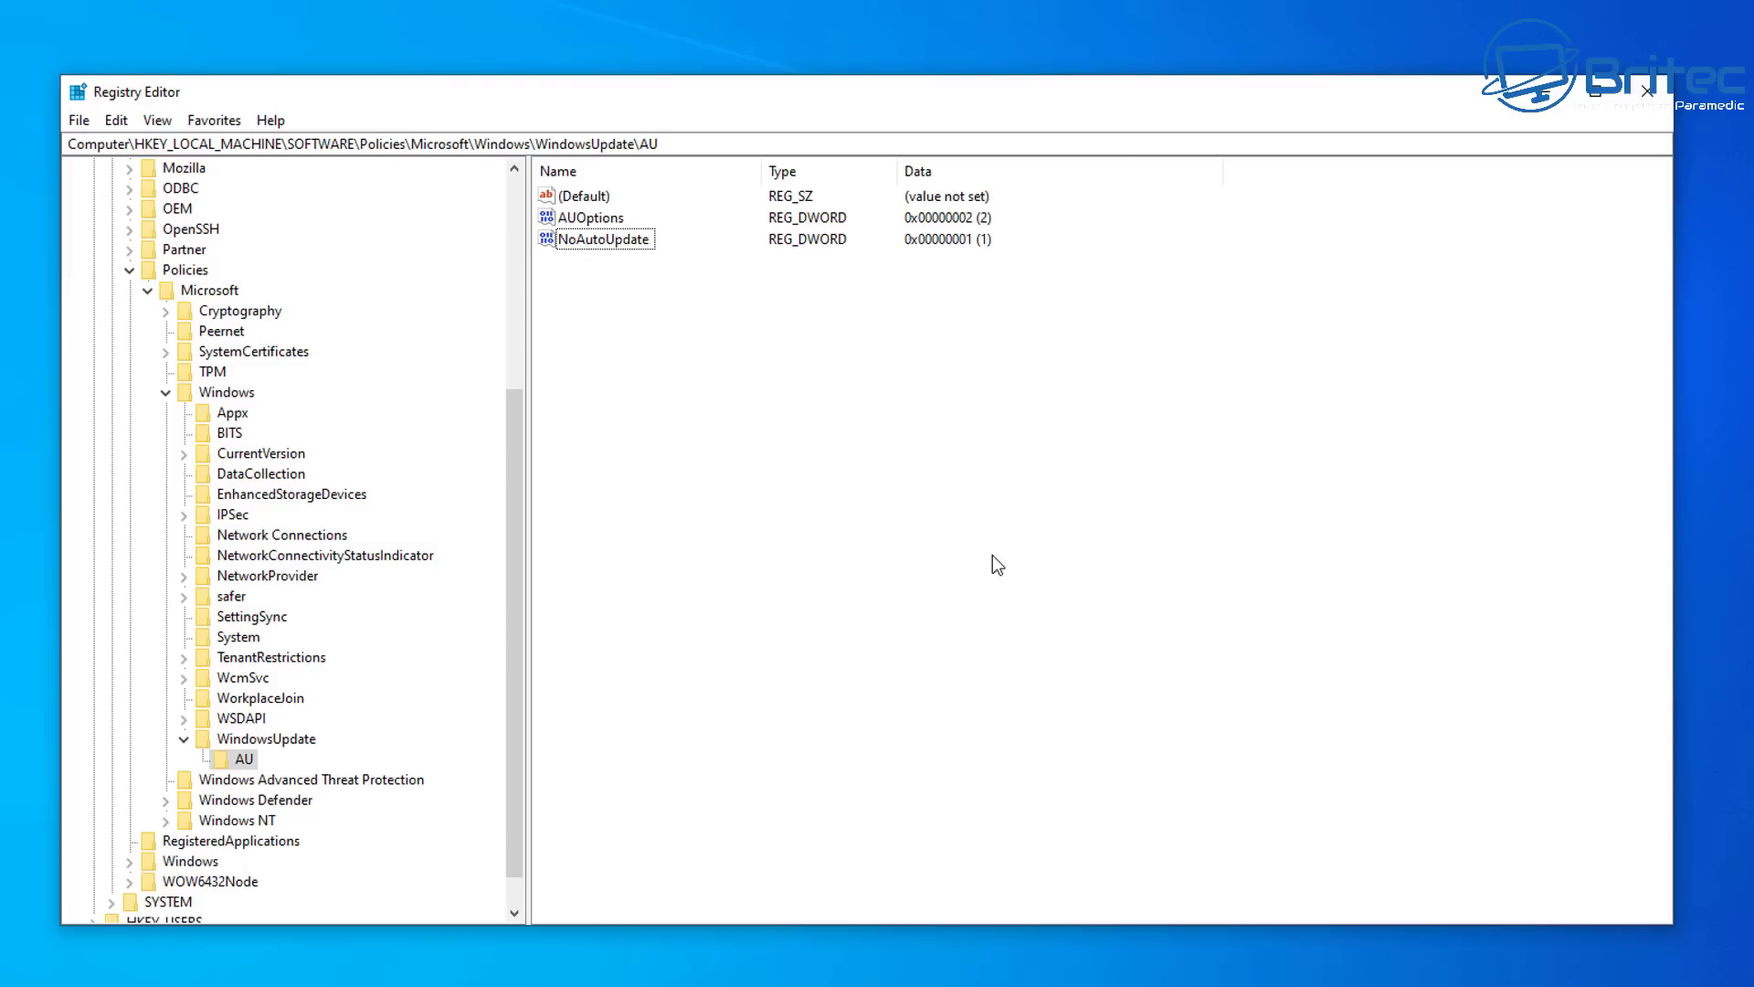
Close the Registry Editor and restart the PC
{"action": "left_click", "coordinate": [1647, 91]}
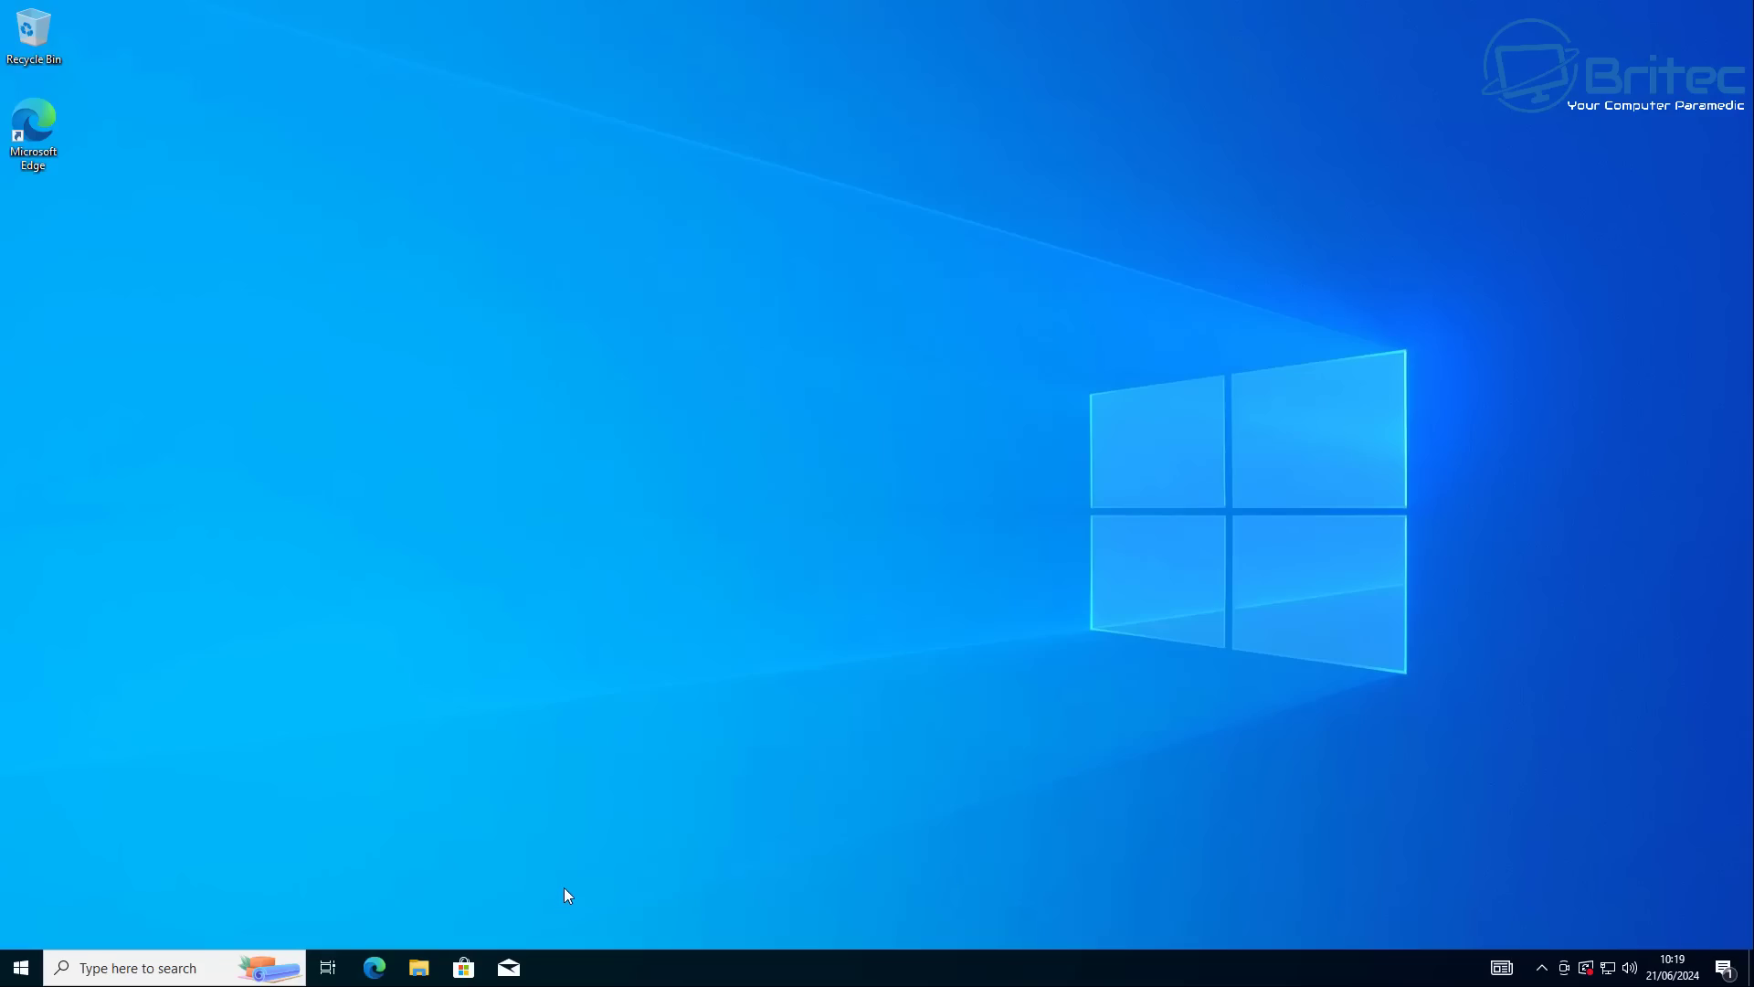
{"action": "left_click", "coordinate": [20, 967]}
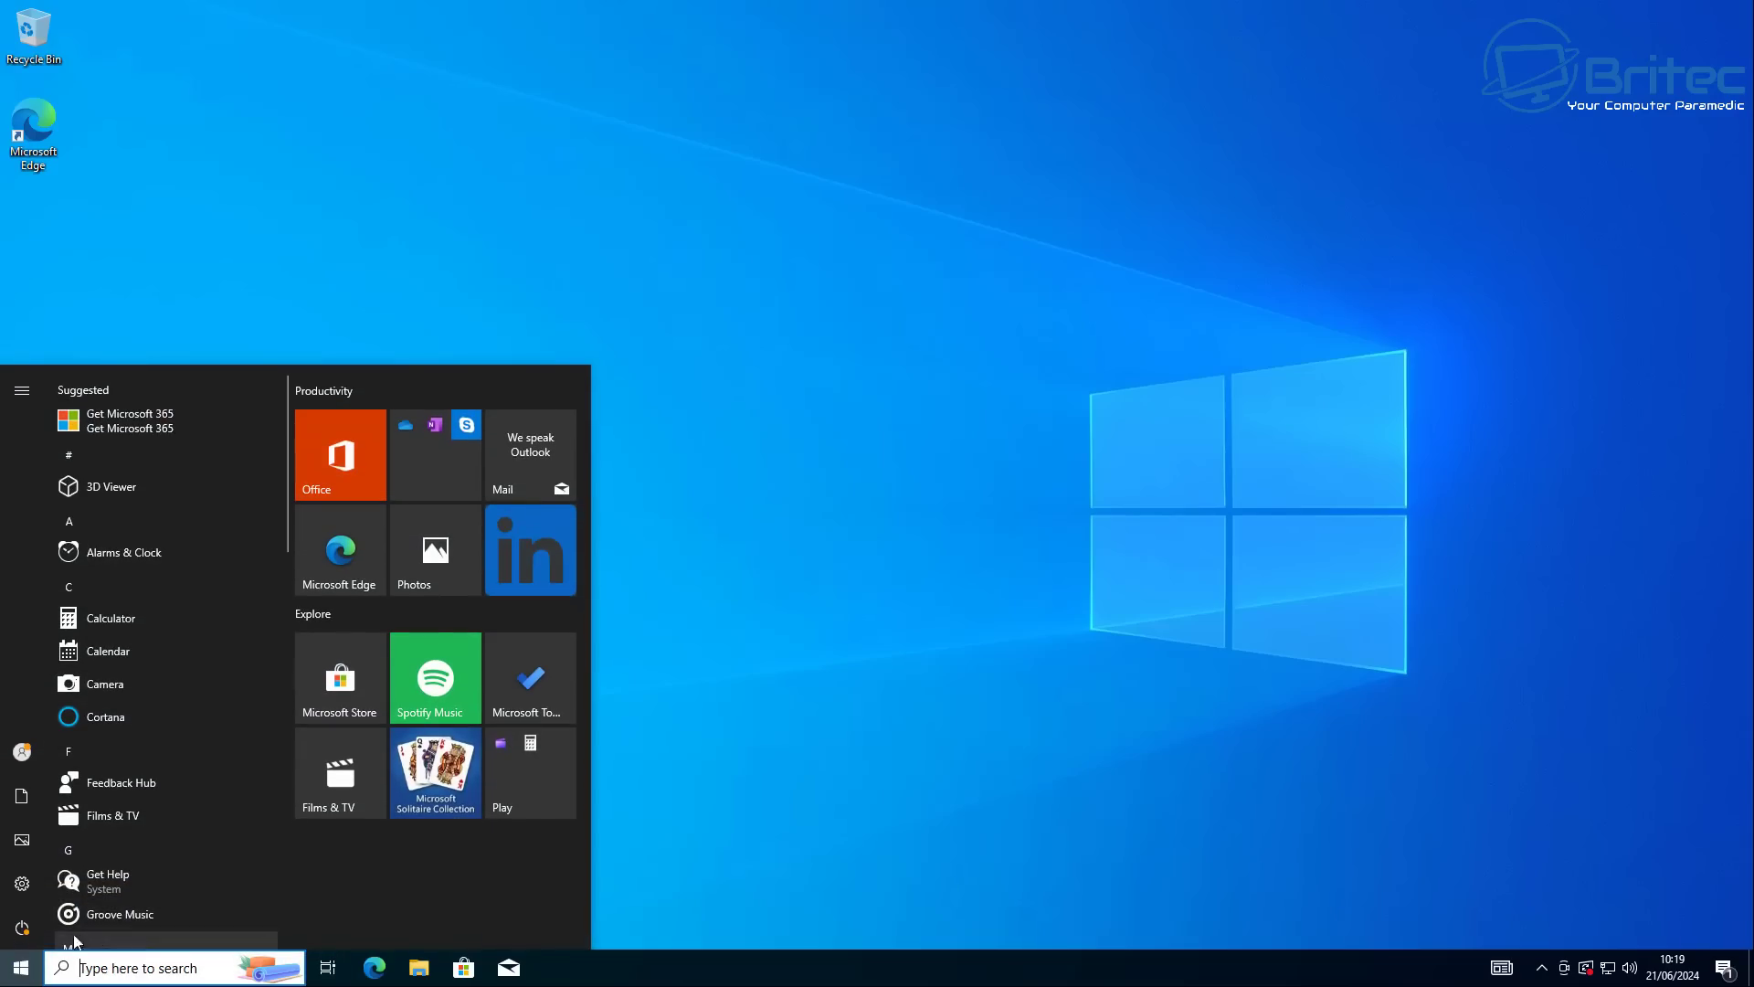
{"action": "left_click", "coordinate": [21, 927]}
{"action": "left_click", "coordinate": [69, 854]}
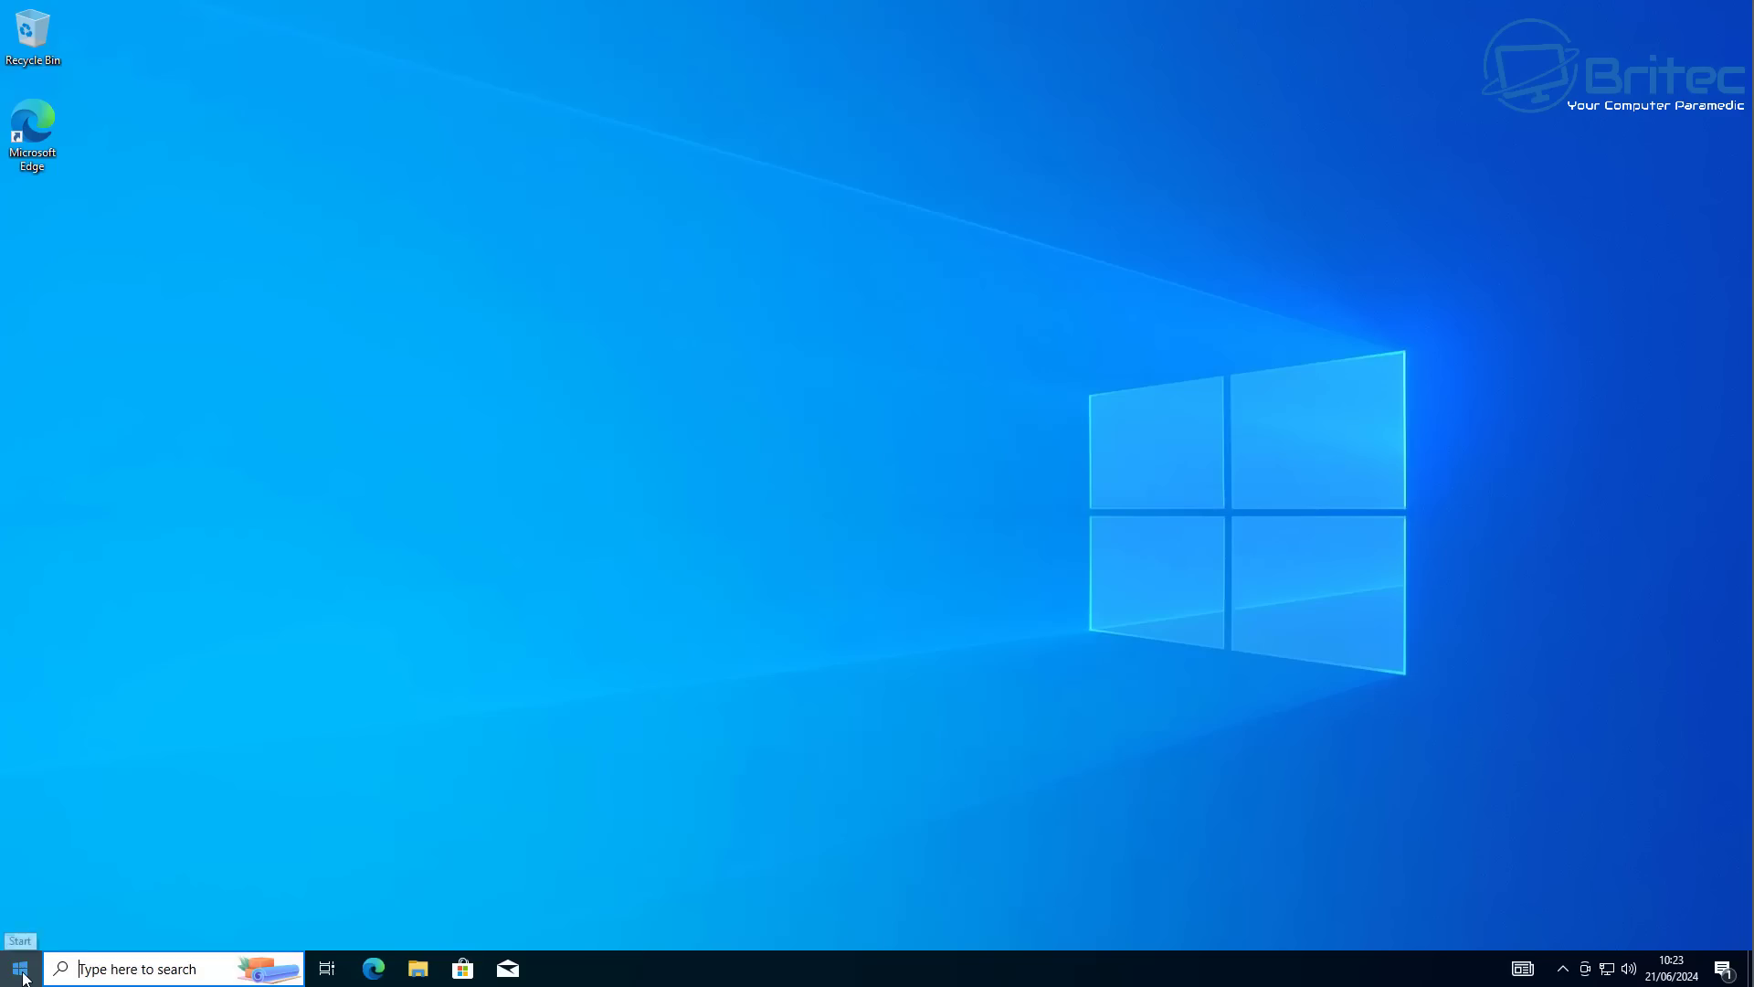
Check the Windows Update page in Settings for organisation-managed settings and open the configured update policies
{"action": "left_click", "coordinate": [19, 967]}
{"action": "left_click", "coordinate": [21, 886]}
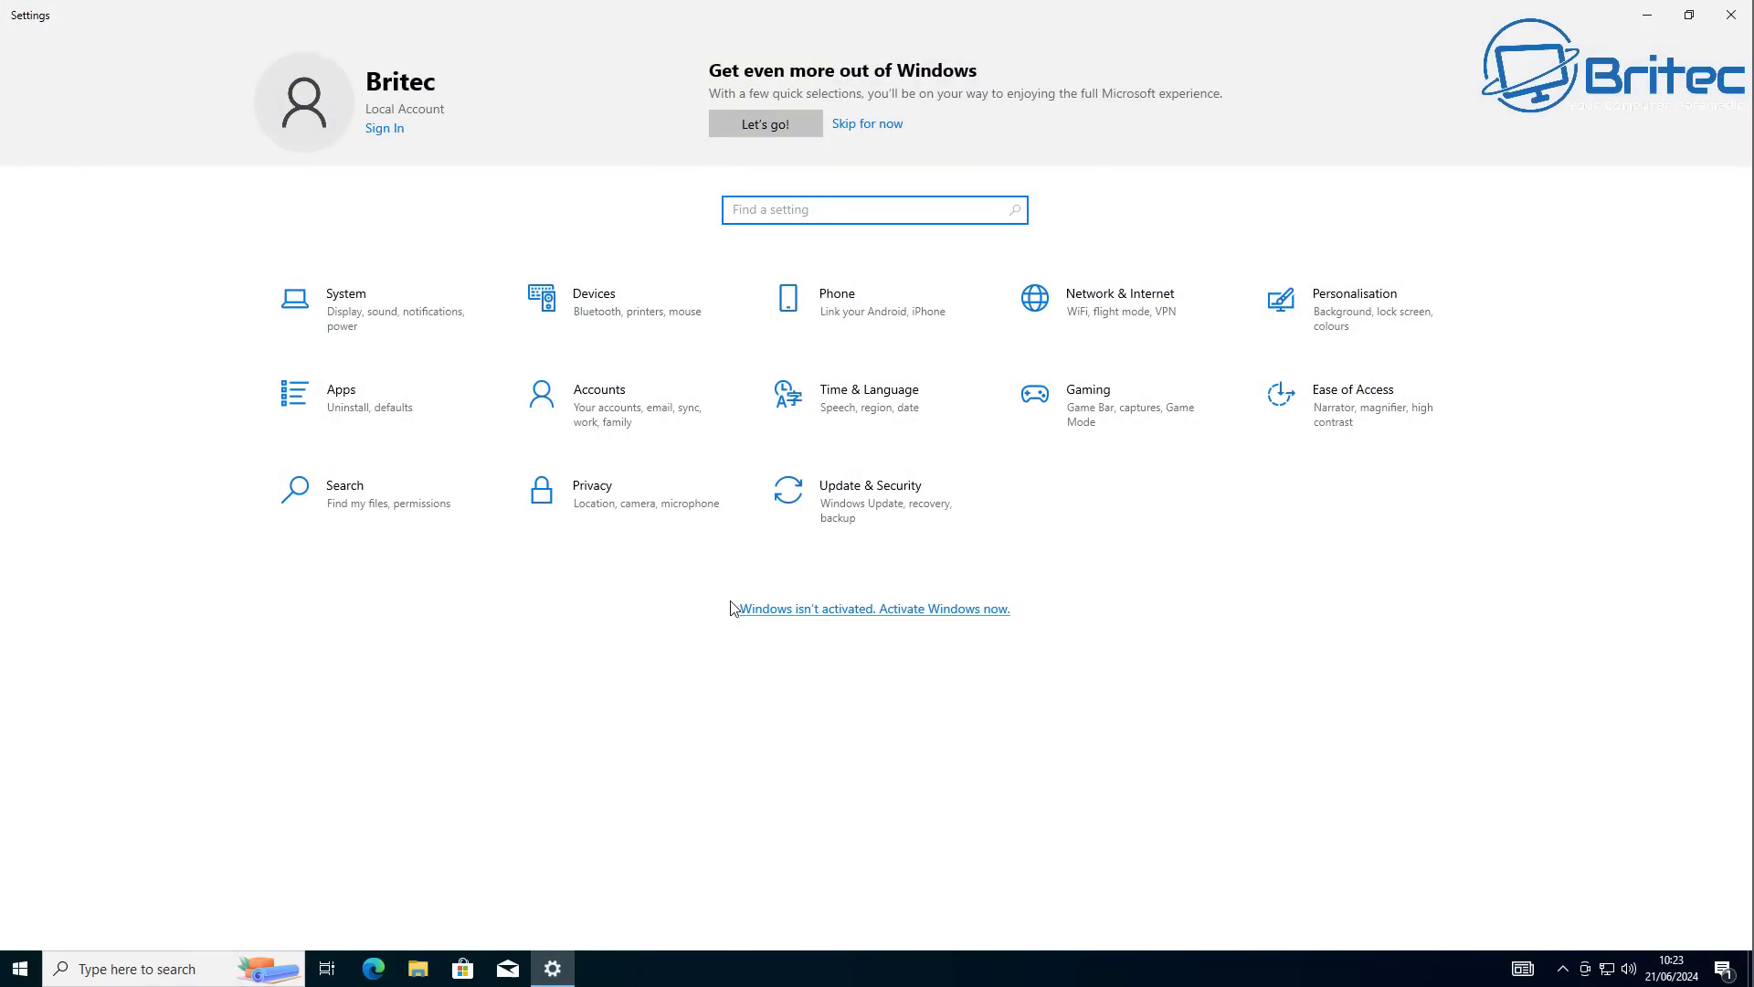
{"action": "left_click", "coordinate": [888, 502]}
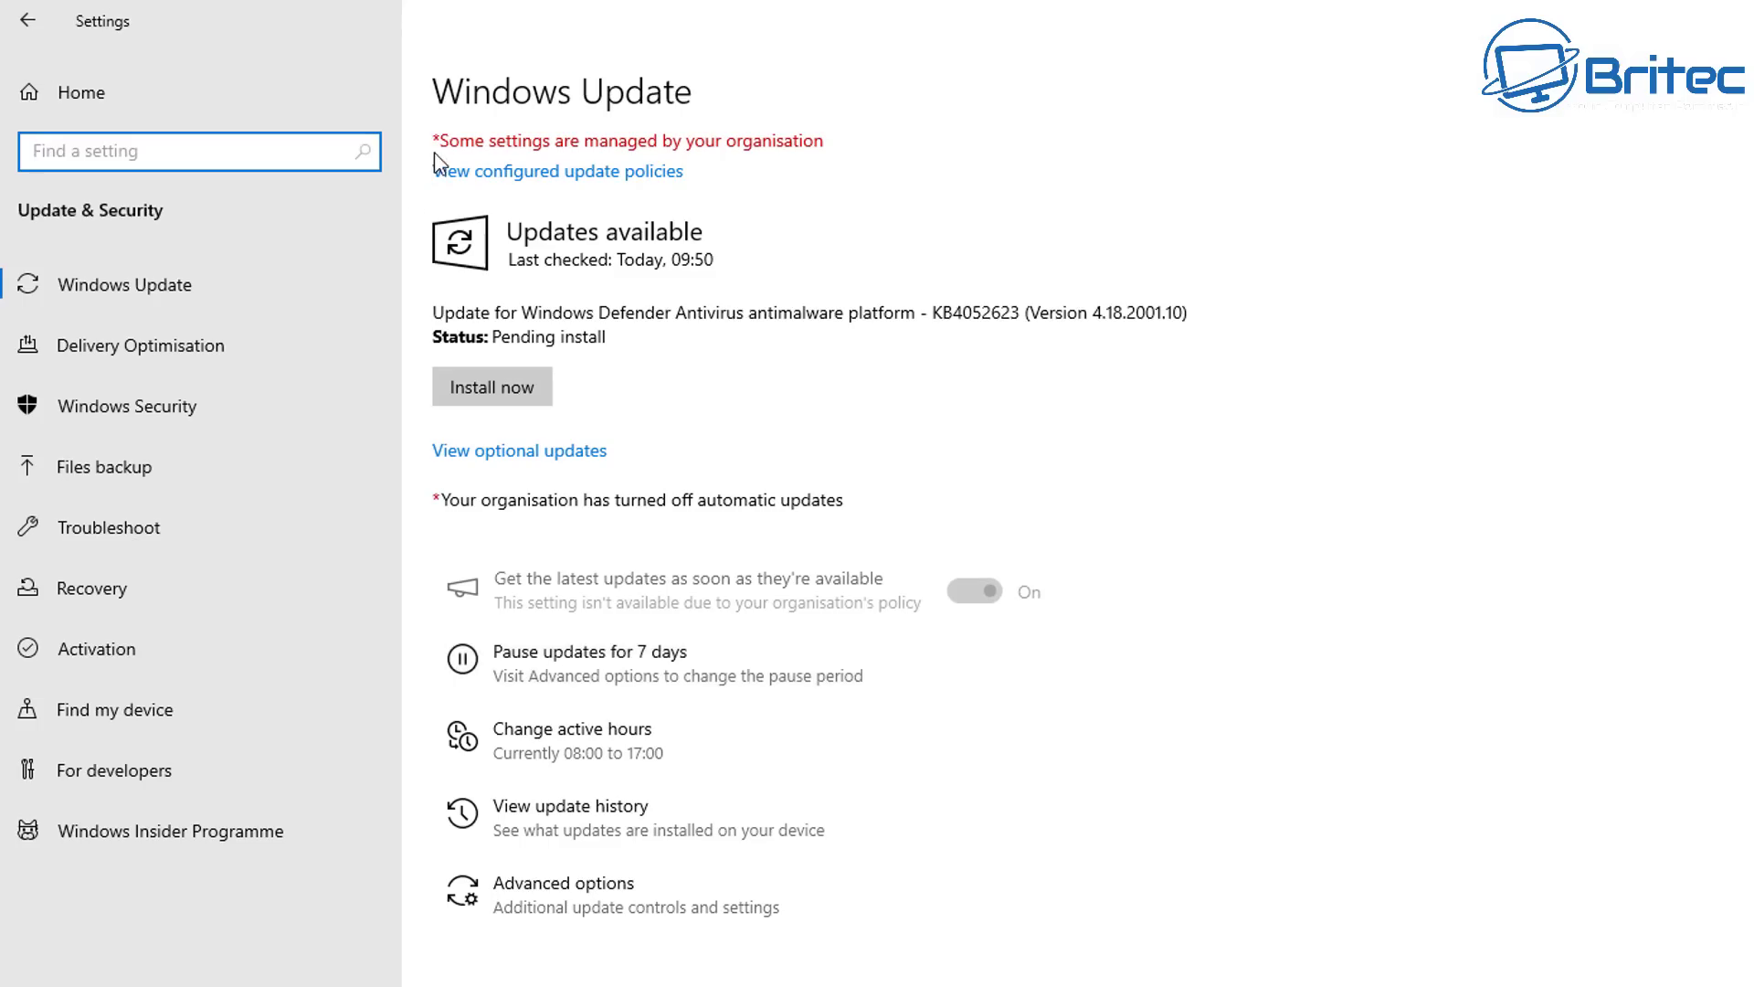
{"action": "left_click_drag", "start_coordinate": [428, 137], "coordinate": [849, 133]}
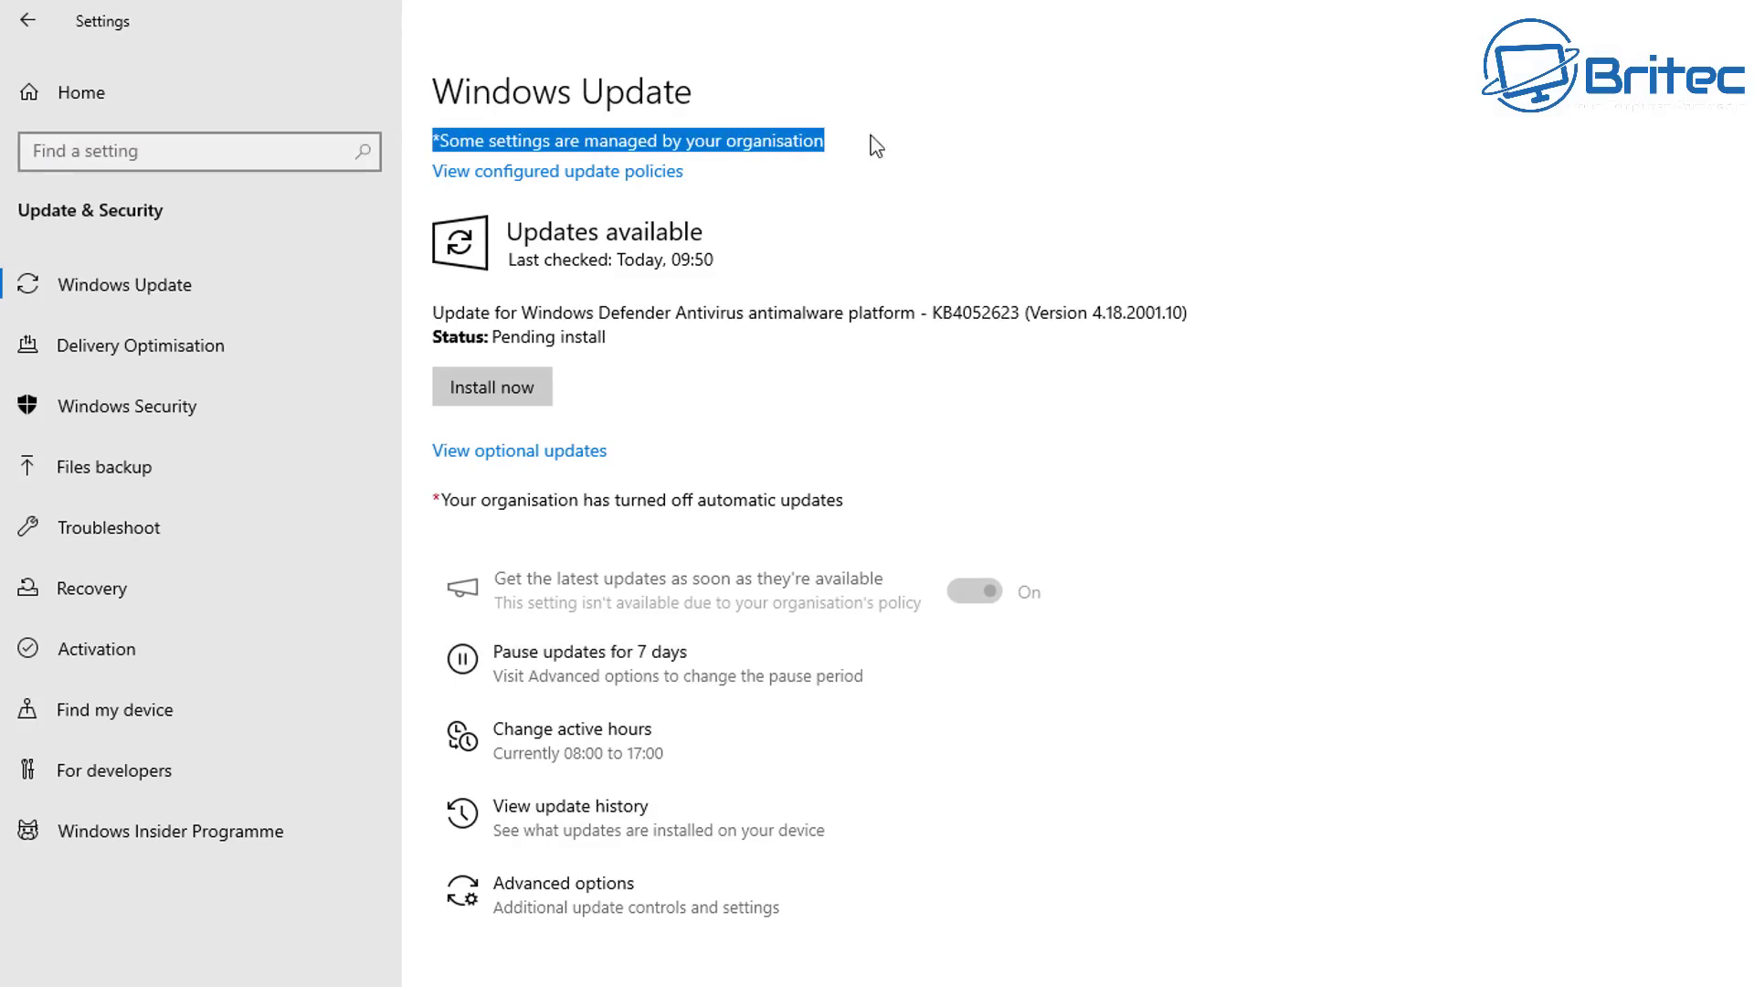
{"action": "left_click", "coordinate": [884, 221]}
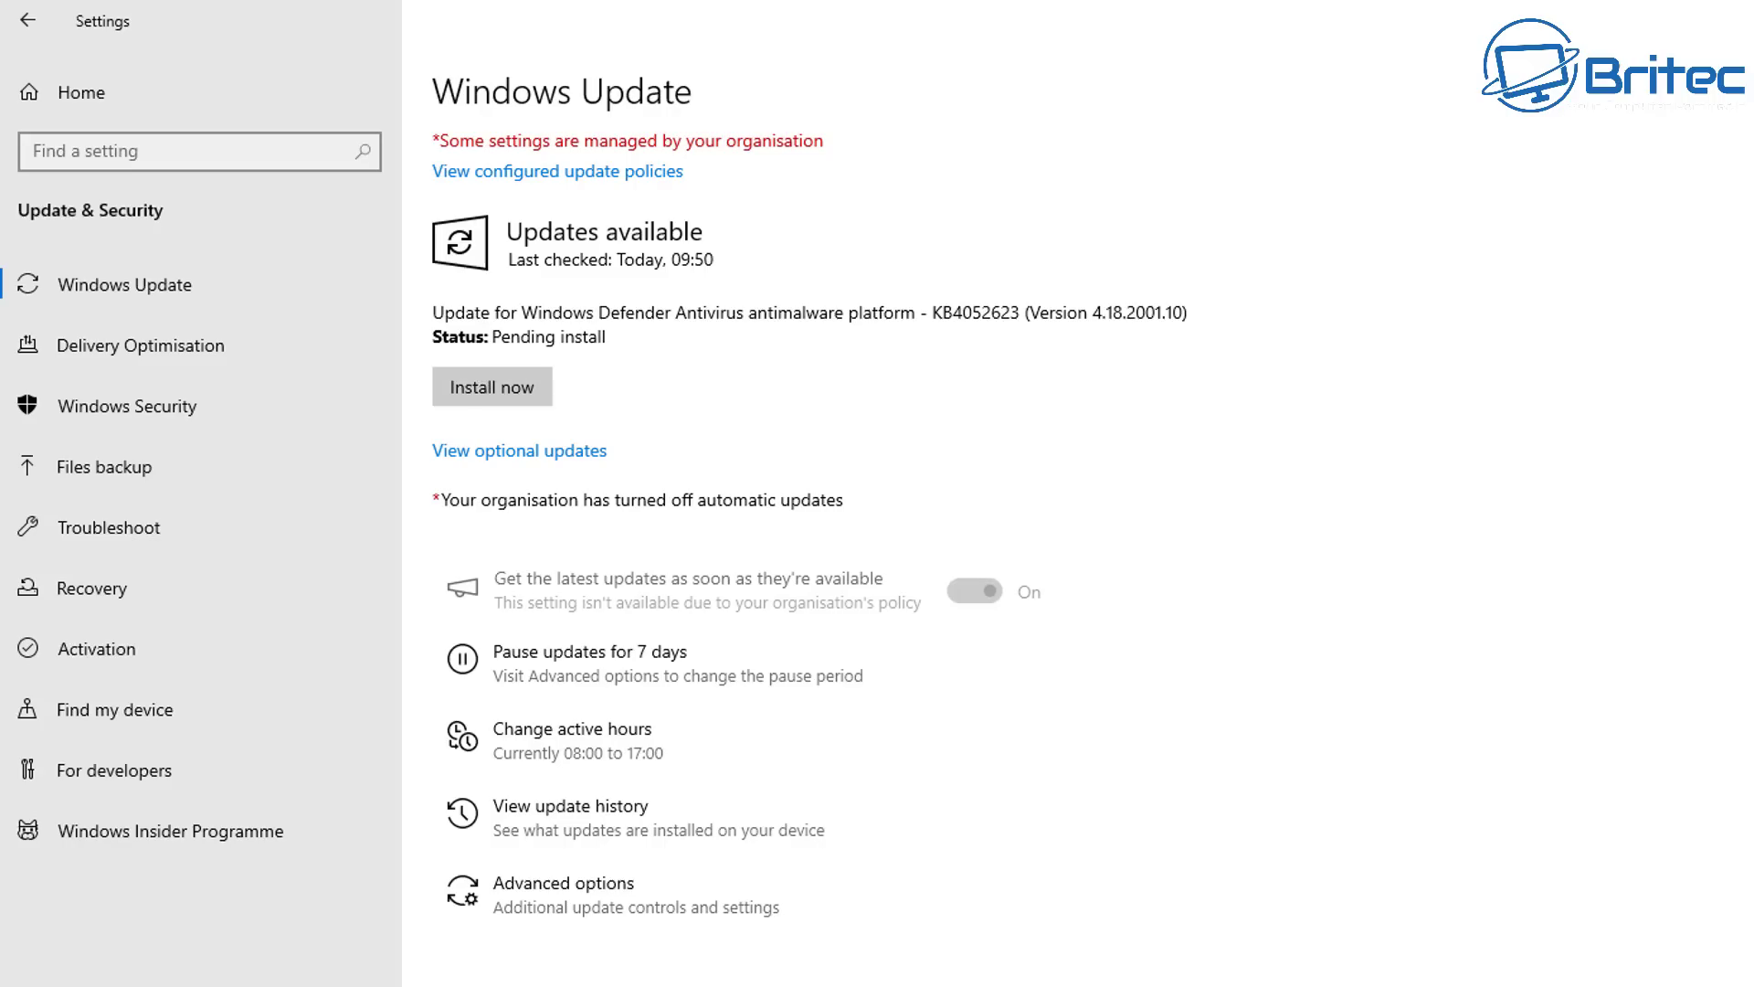
{"action": "left_click", "coordinate": [559, 173]}
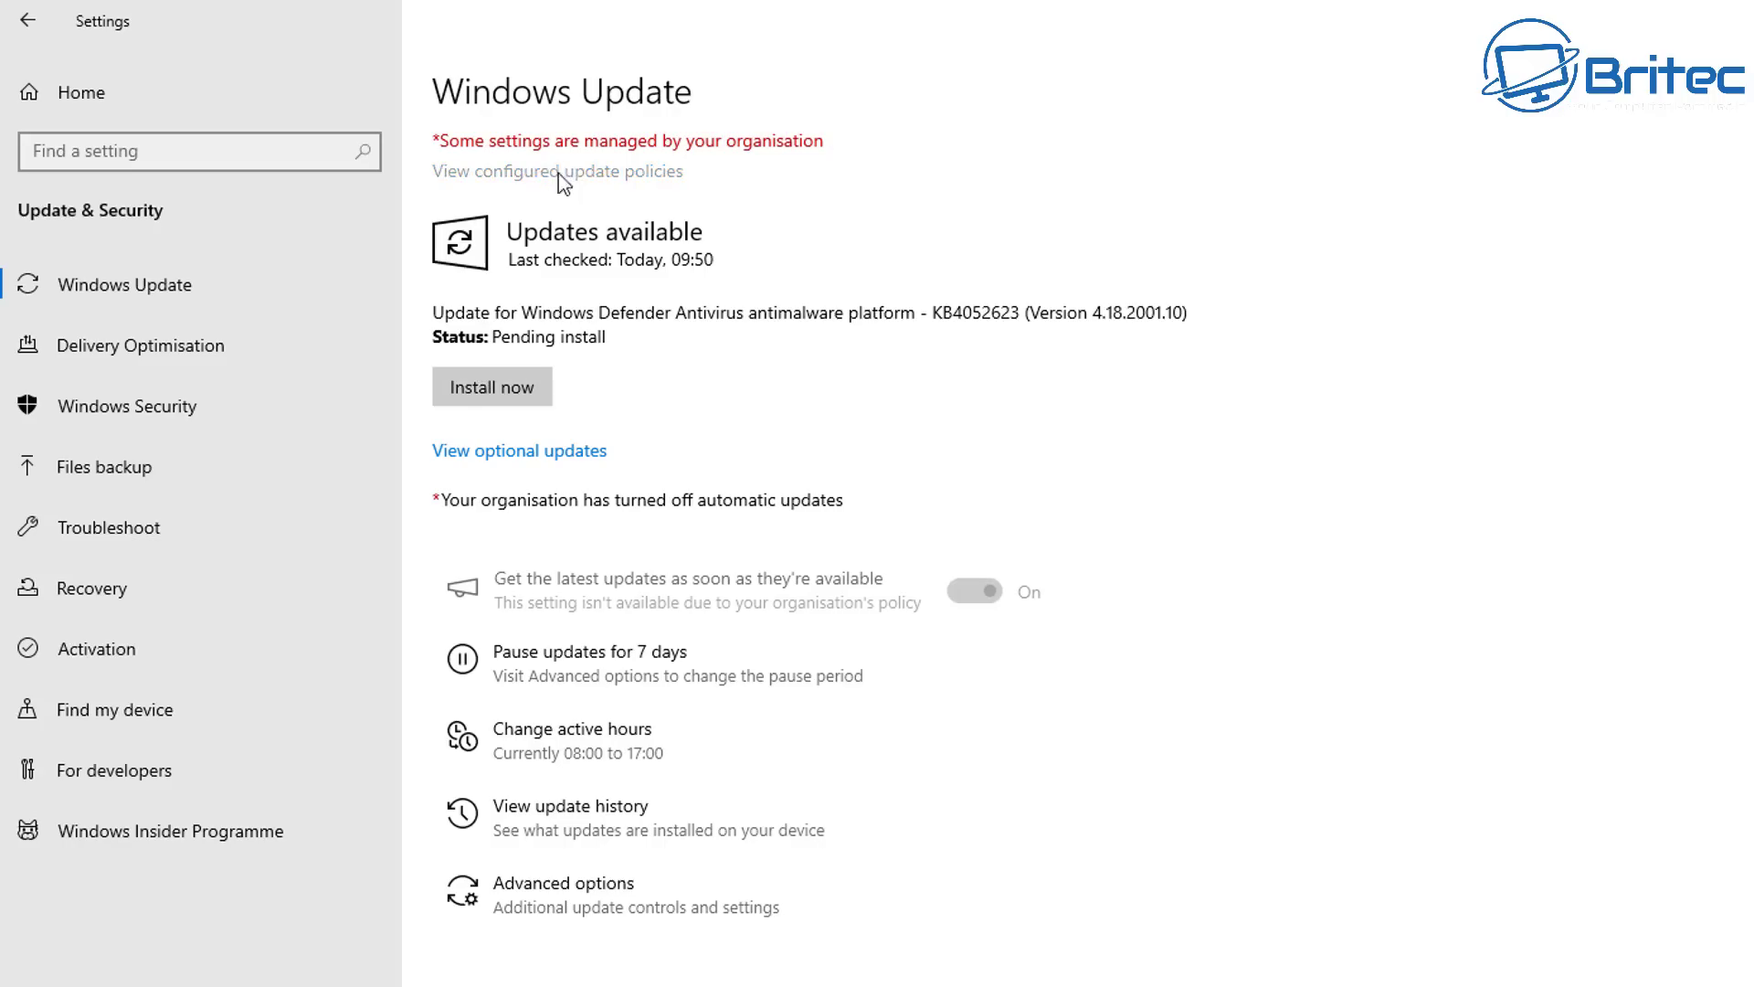